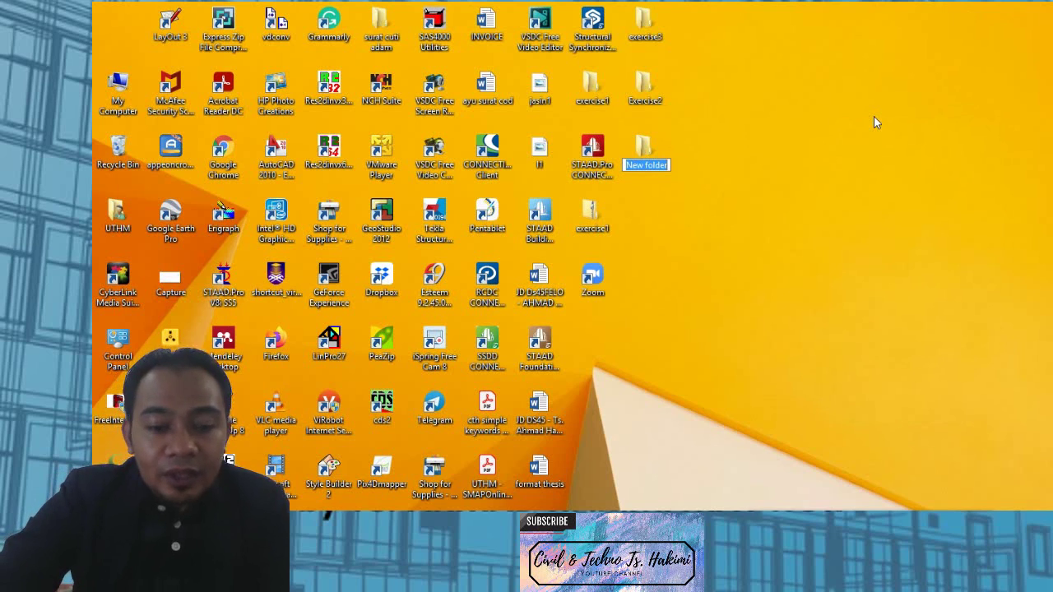
Step: Name the new desktop folder 3D Exercise1
text(3D)
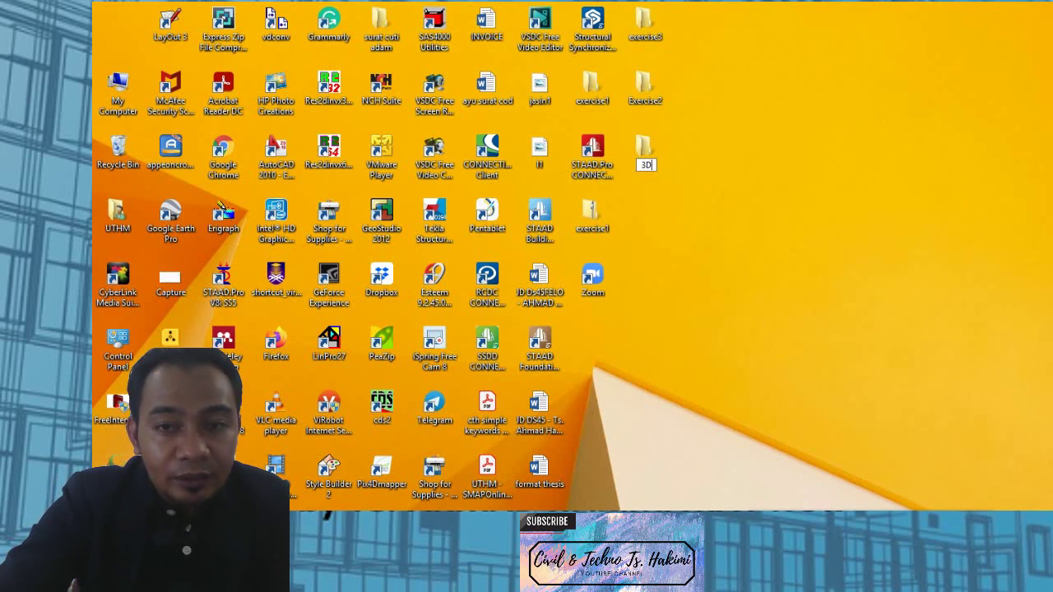
text( Ex)
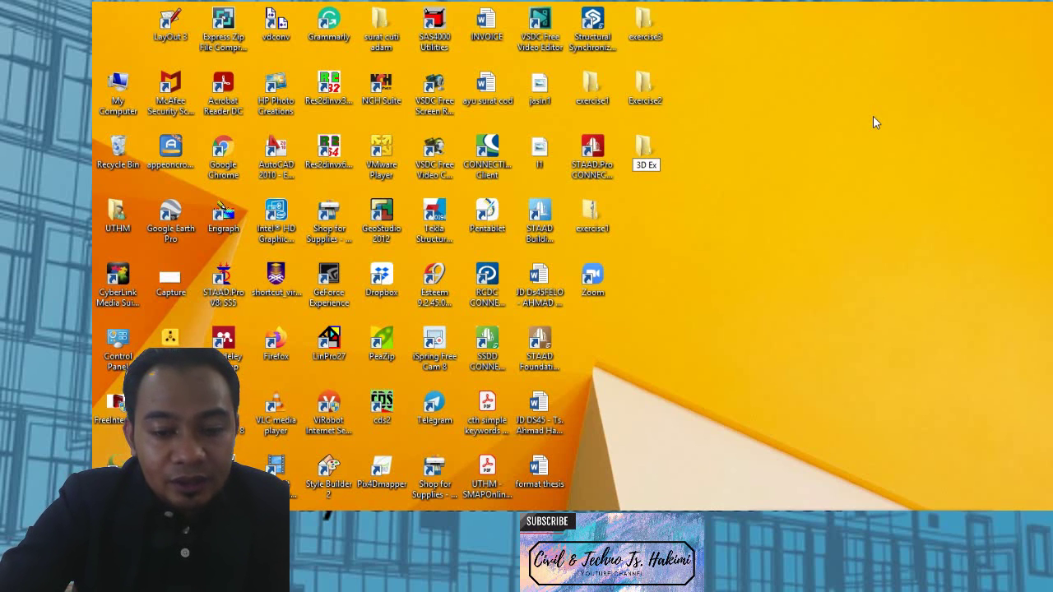
text(er)
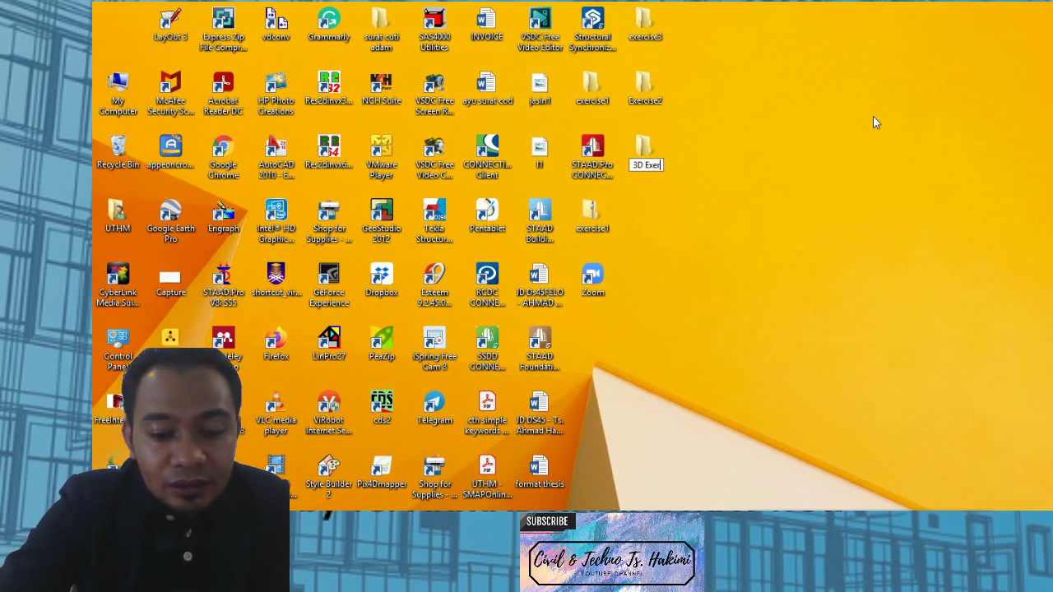
text(cise1)
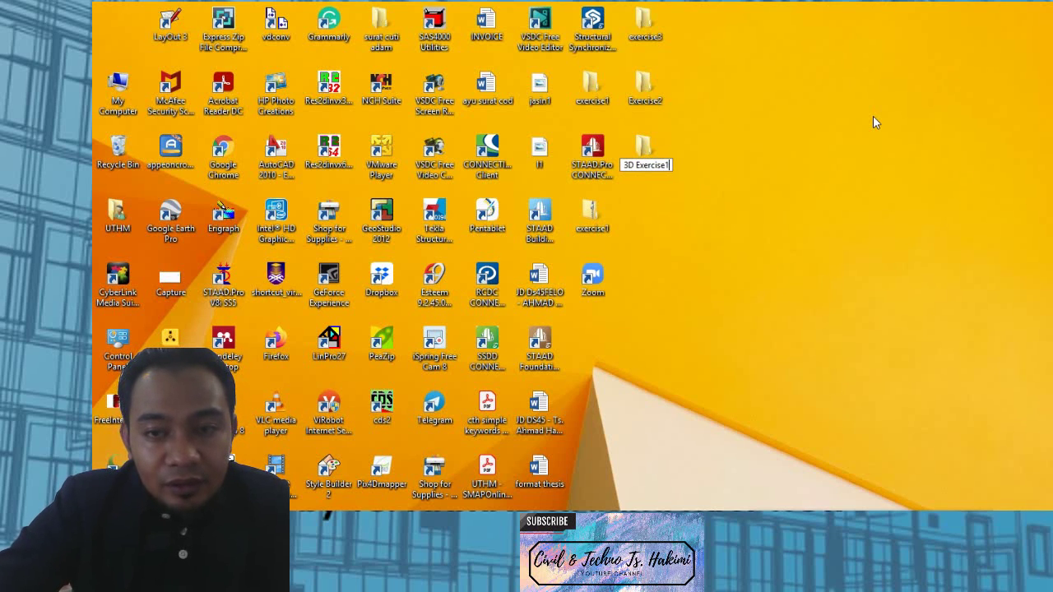
click(779, 289)
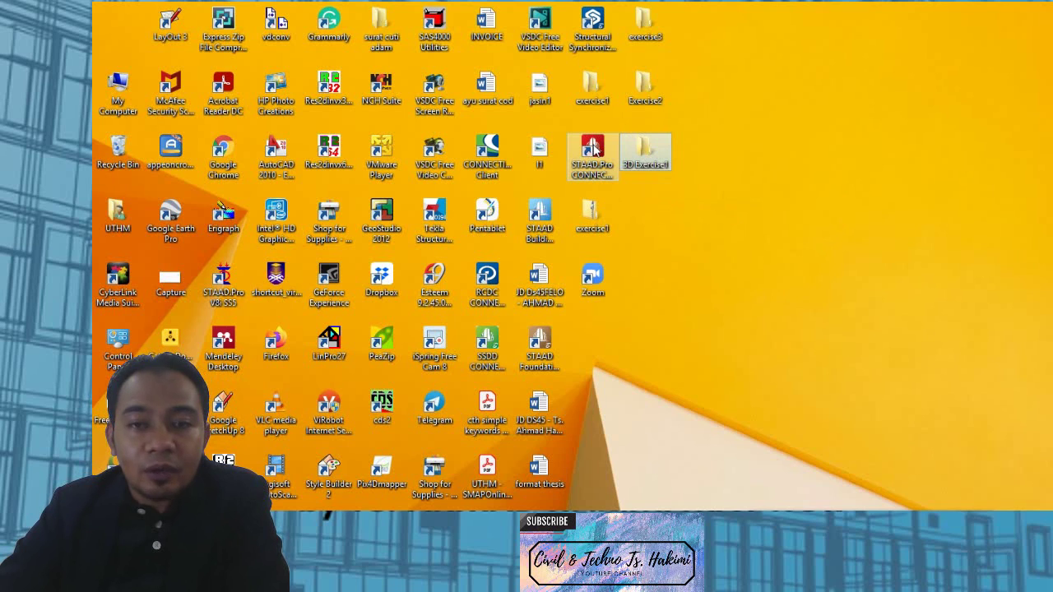
Step: Launch STAAD.Pro CONNECT Edition and start a new model with the file name 3D exercise1
drag(594, 155, 595, 156)
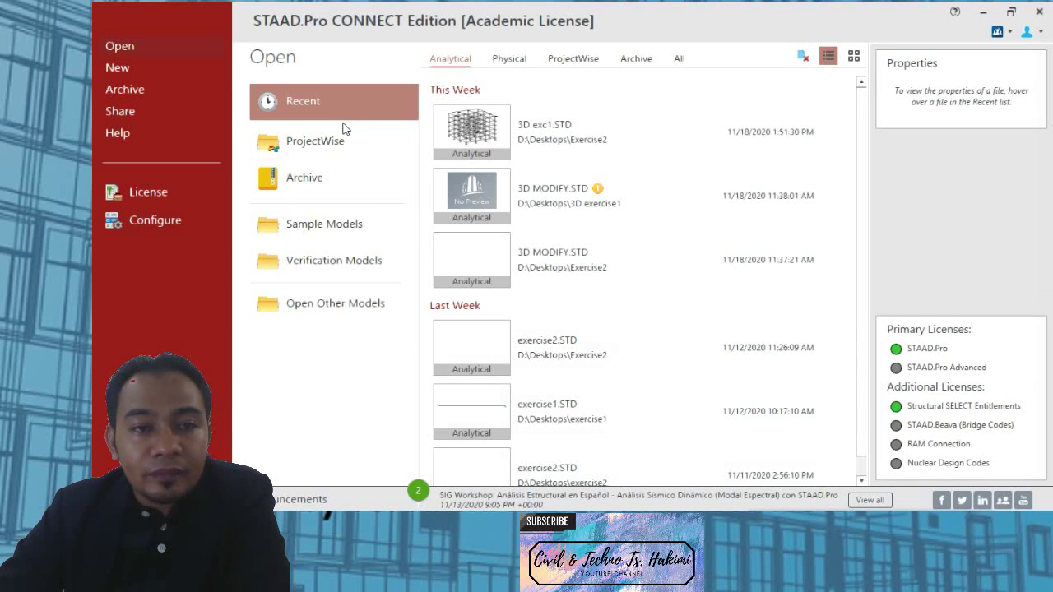
click(125, 67)
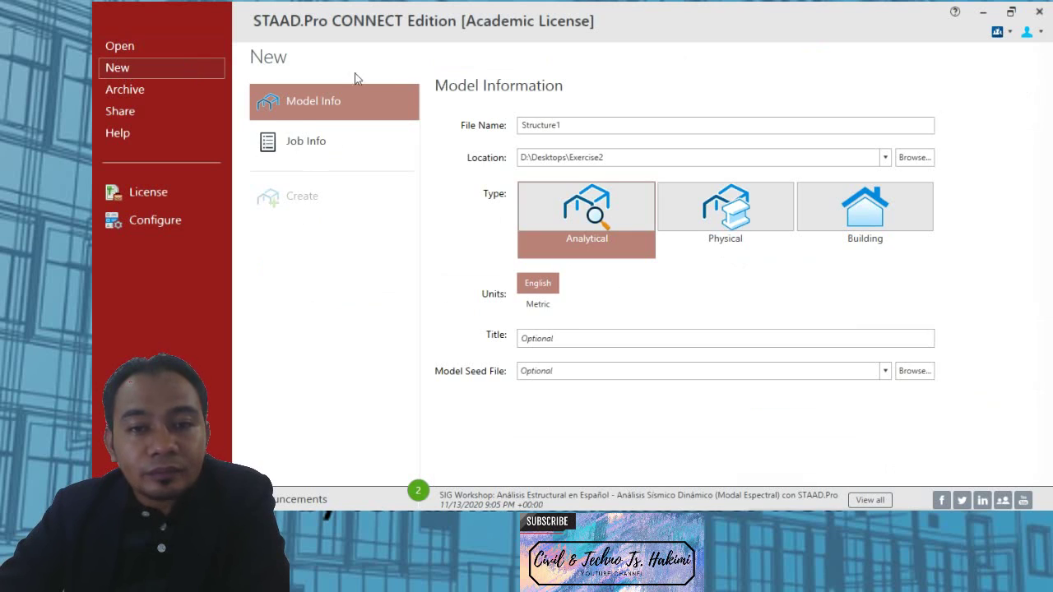
double_click(588, 124)
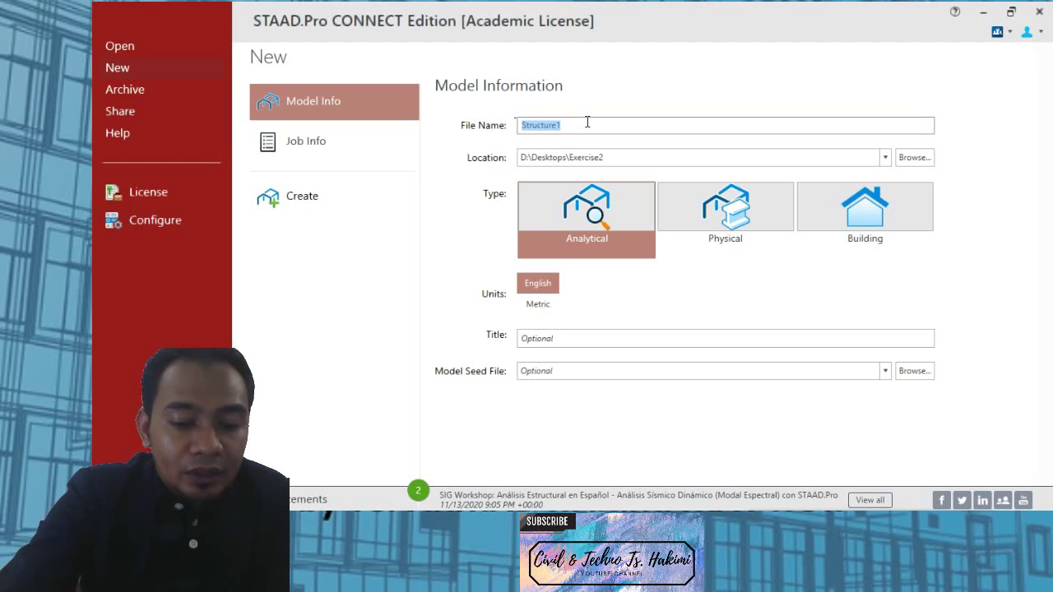
text(#D)
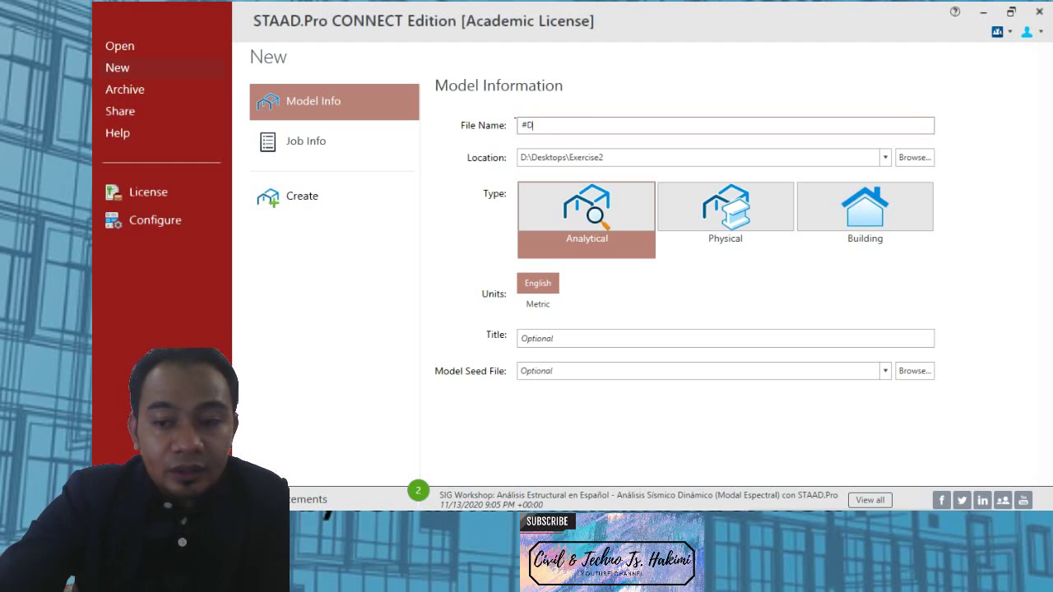
key(BackSpace)
key(BackSpace)
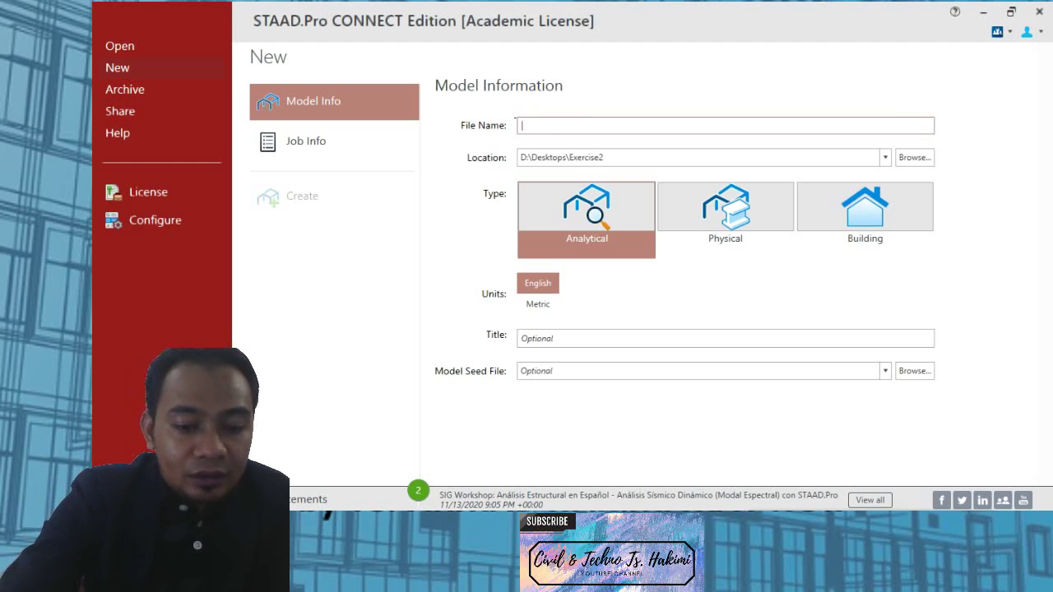
text(3D)
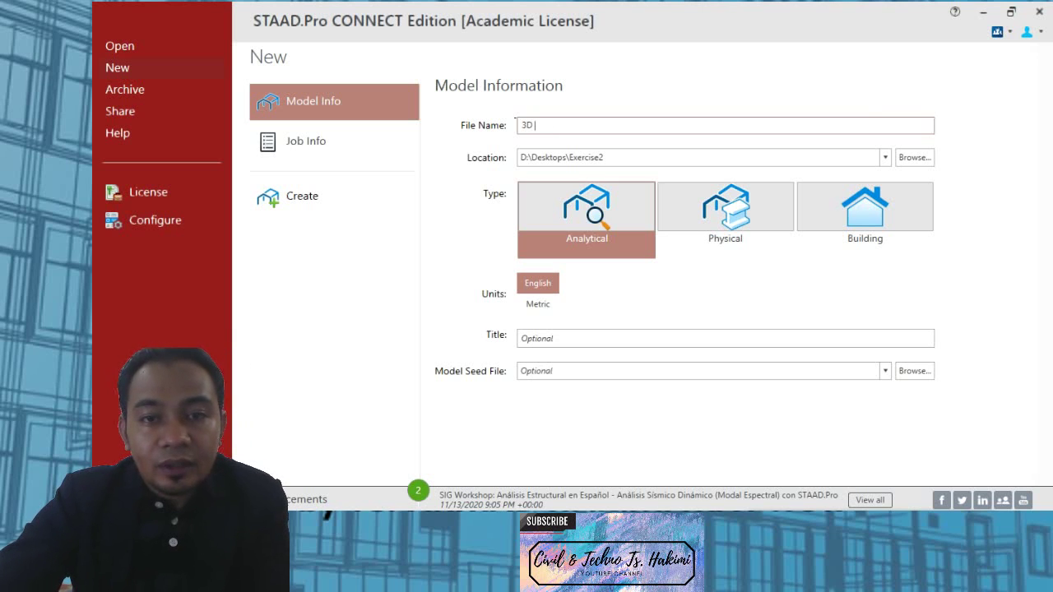
text( e)
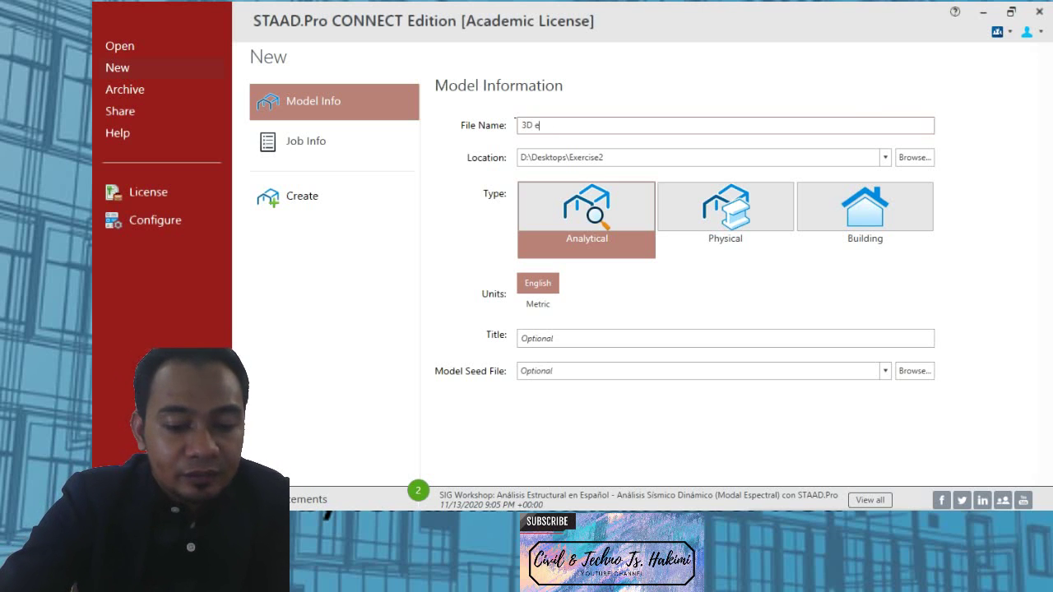
text(xerc)
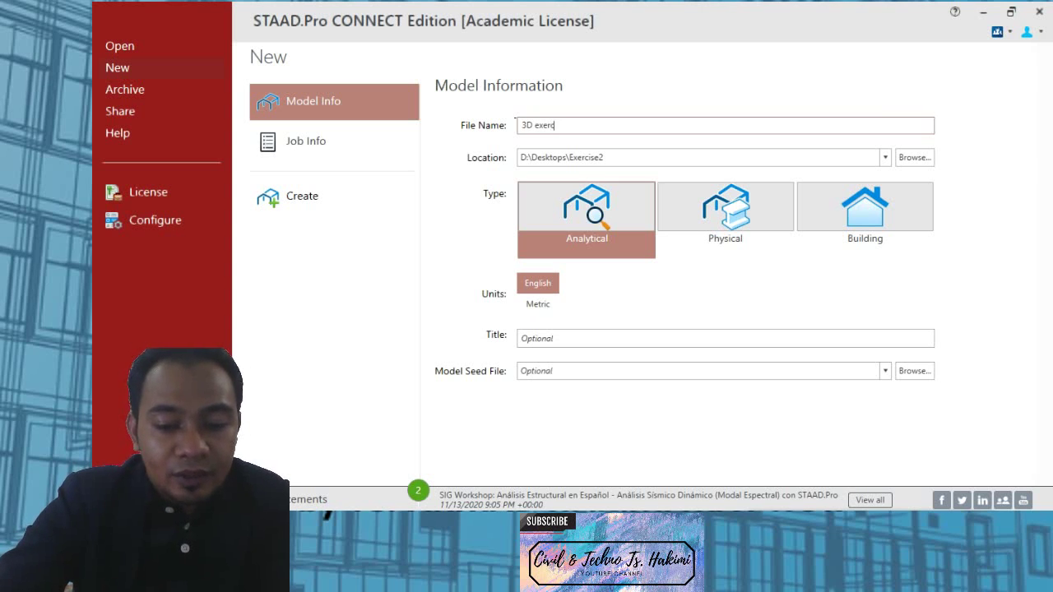
text(ise1)
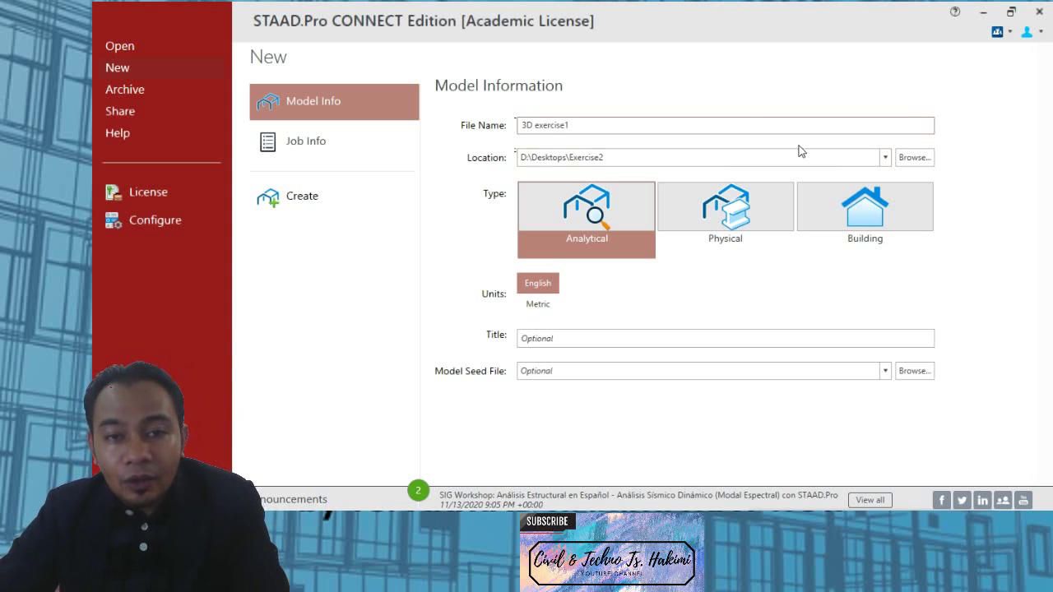
Step: Set the new model's save location to the 3D Exercise1 folder in Desktops
click(905, 160)
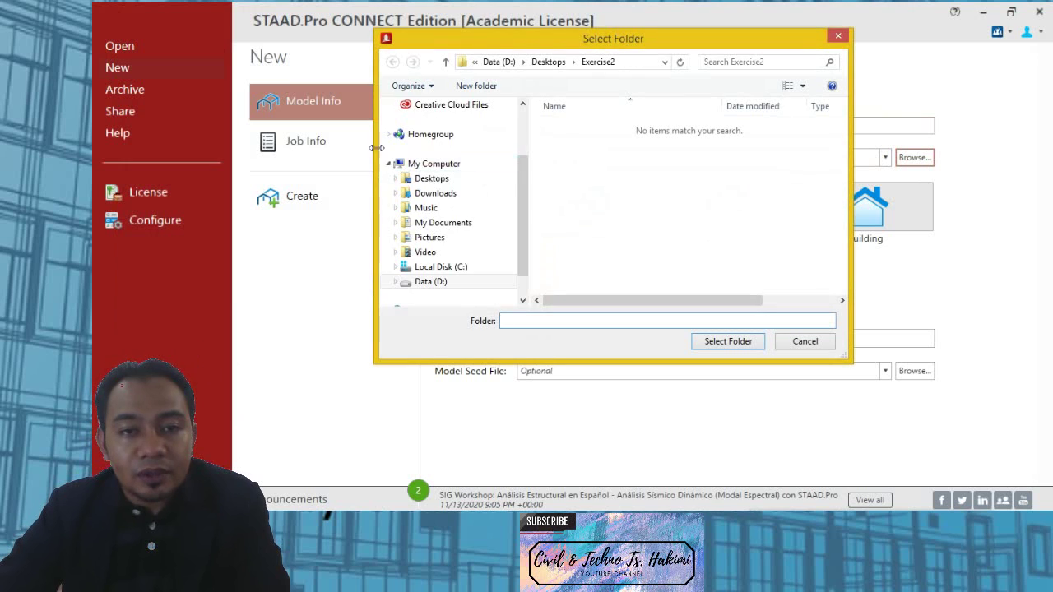
click(434, 179)
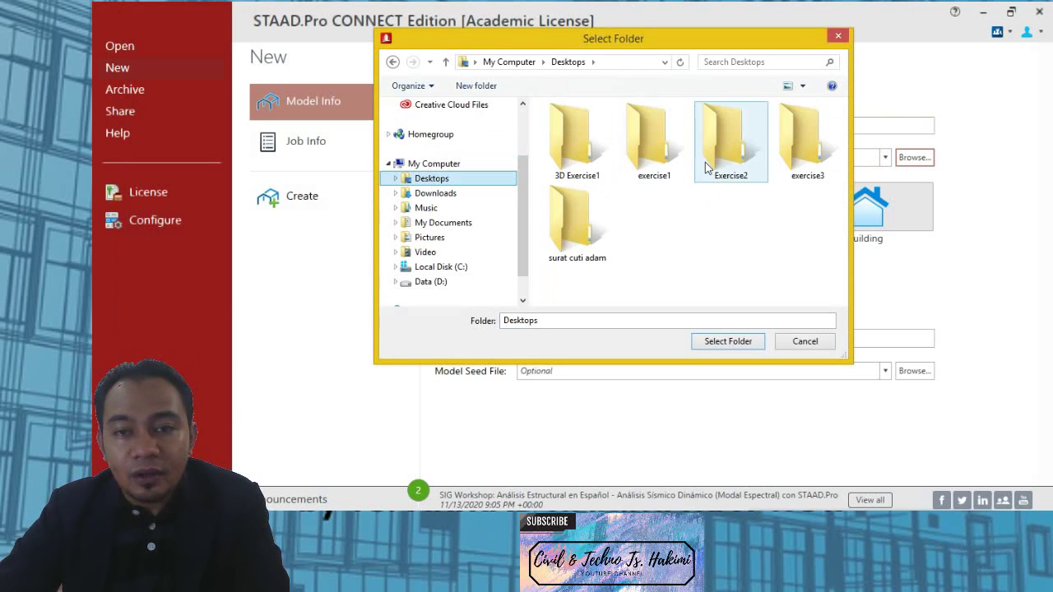
click(577, 152)
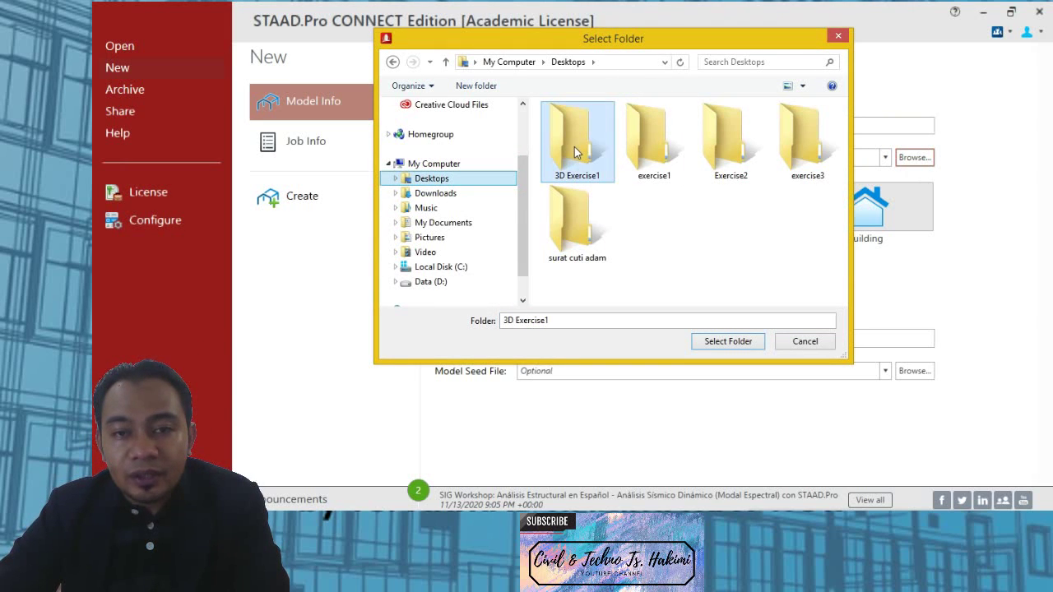
click(732, 343)
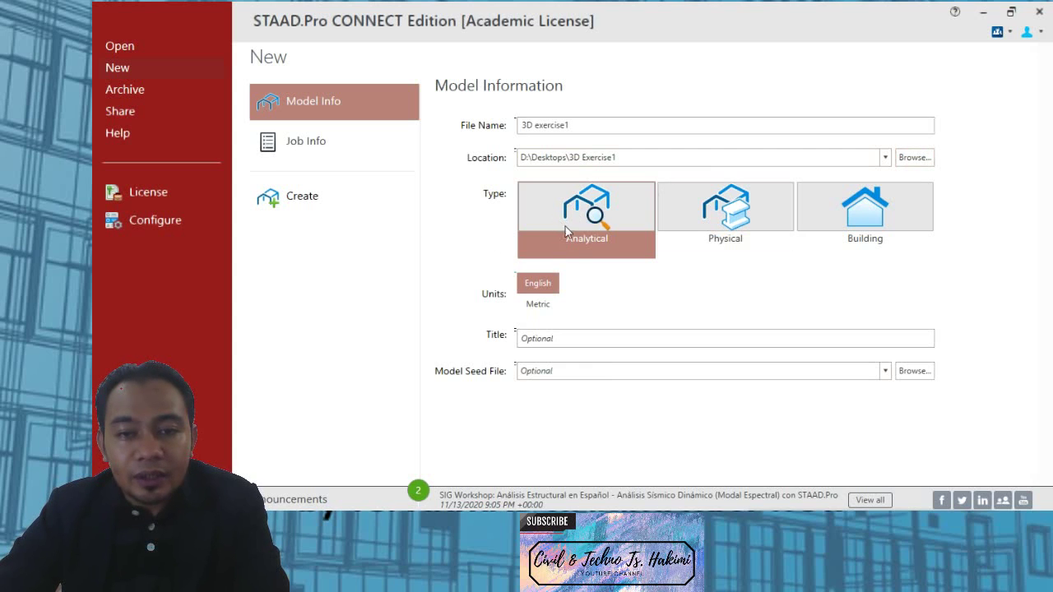
Step: Choose Metric units for the analytical model and create it
click(543, 305)
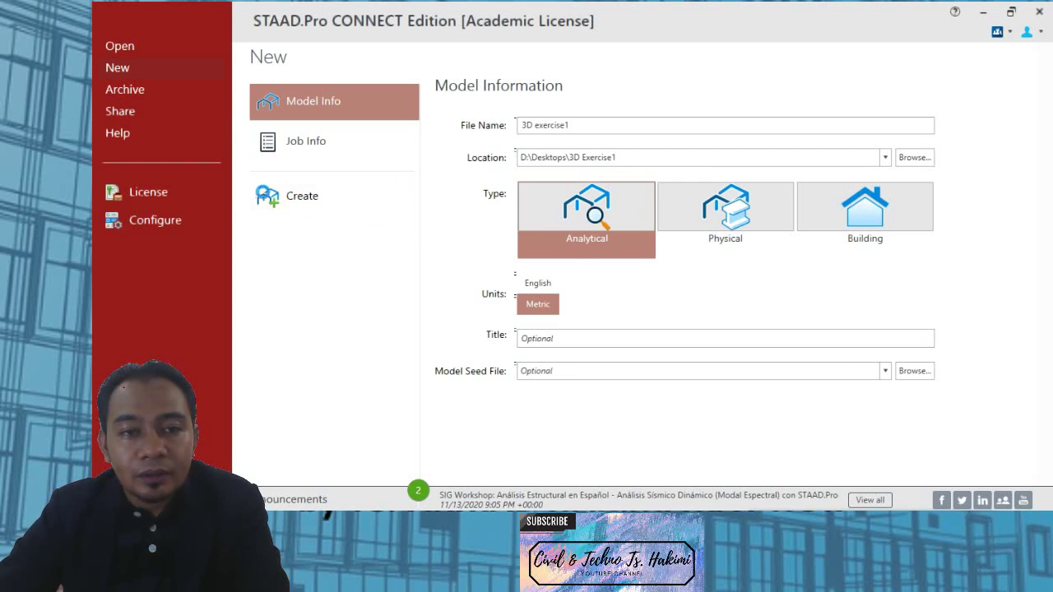
click(313, 208)
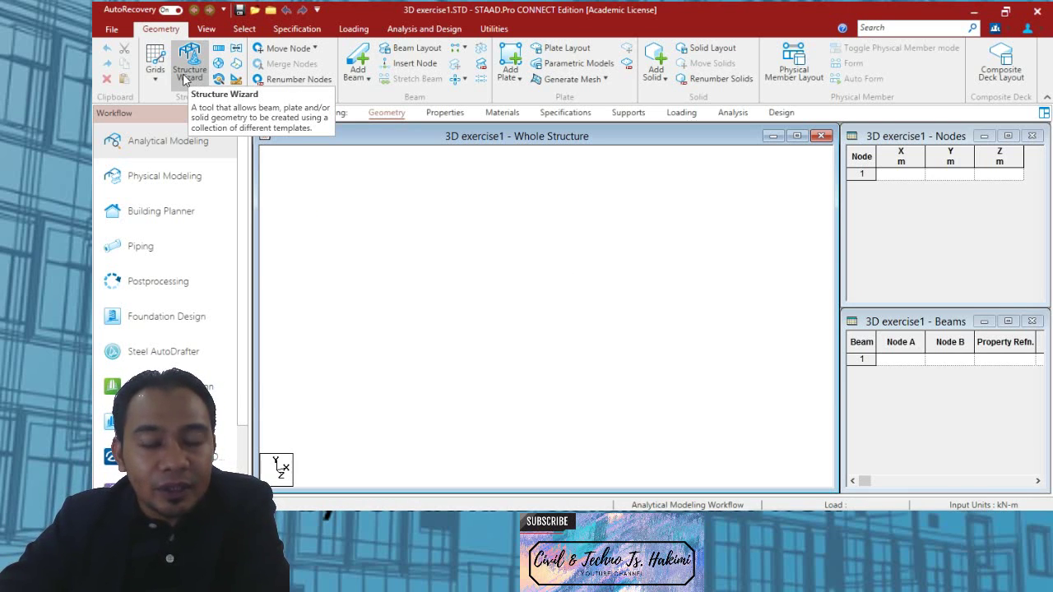
click(185, 78)
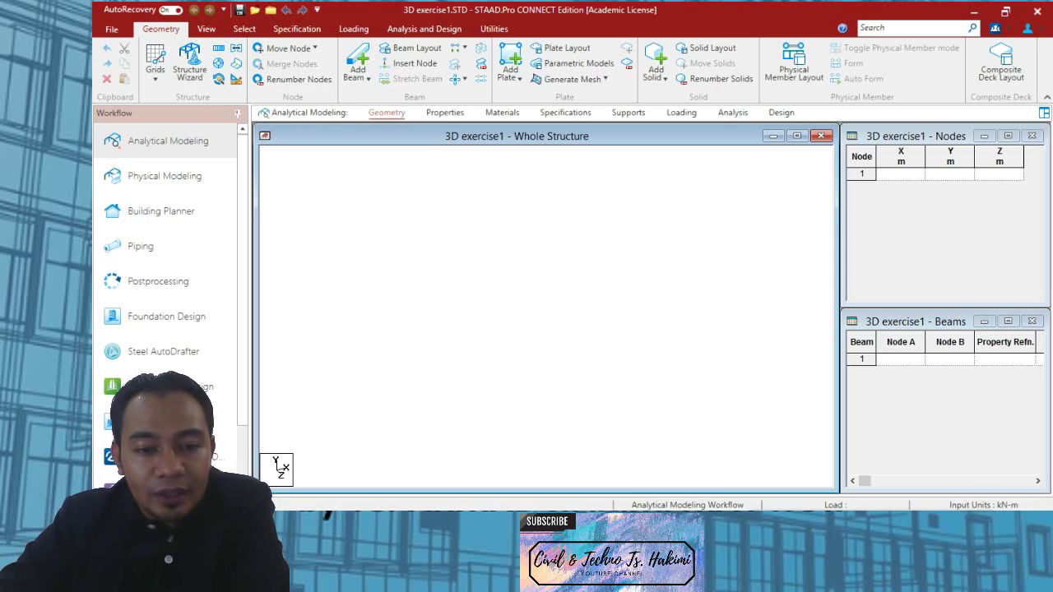
Step: Switch to note staad pro.pdf in Acrobat Reader and examine the frame's plan view and front elevation dimensions
key(alt+Tab)
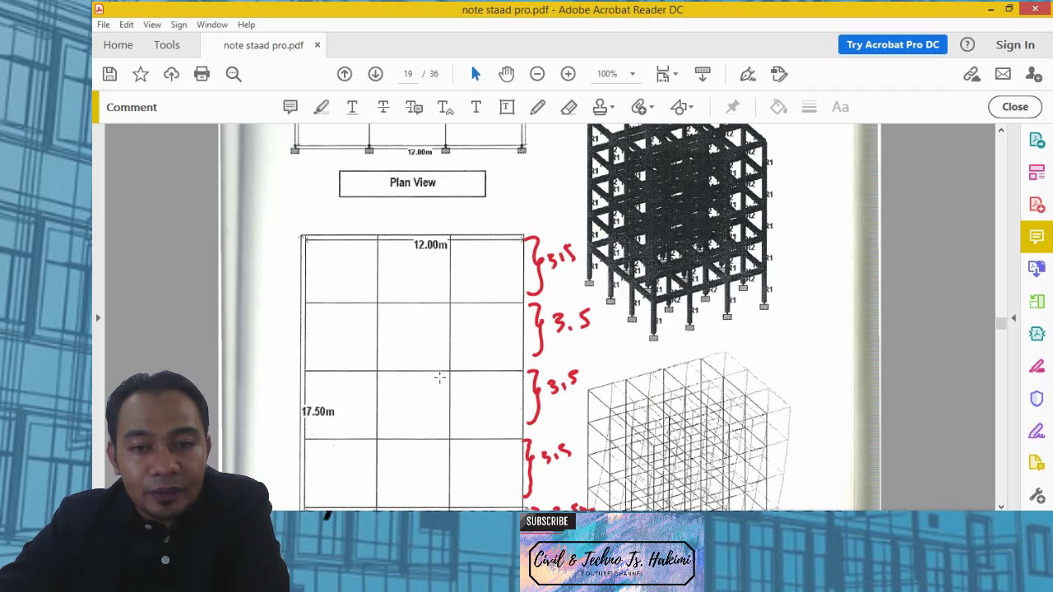
scroll(423, 316, up, 5)
scroll(421, 316, down, 8)
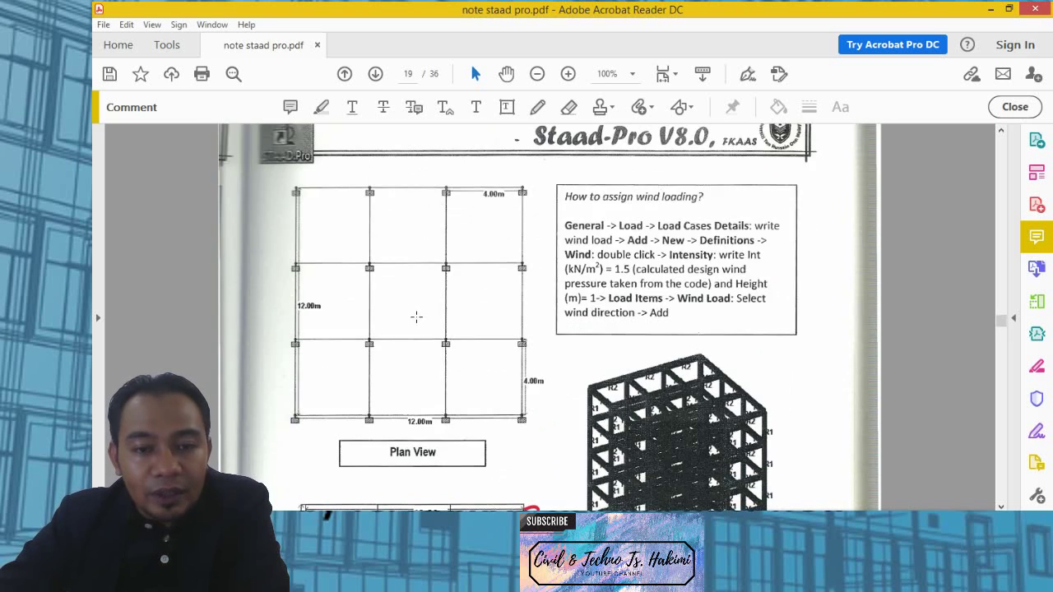
scroll(428, 342, up, 3)
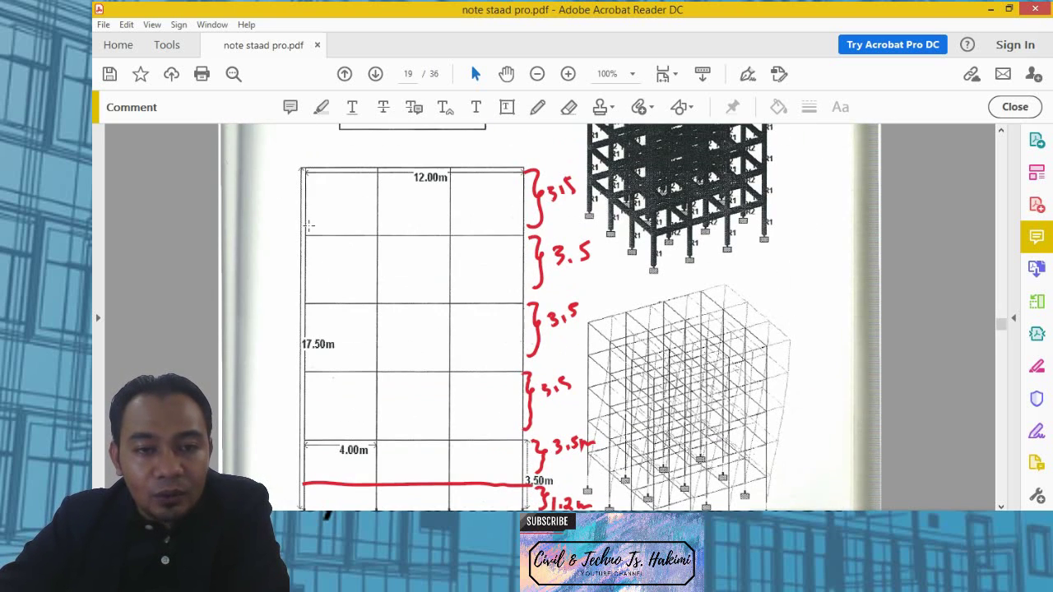
scroll(333, 377, down, 3)
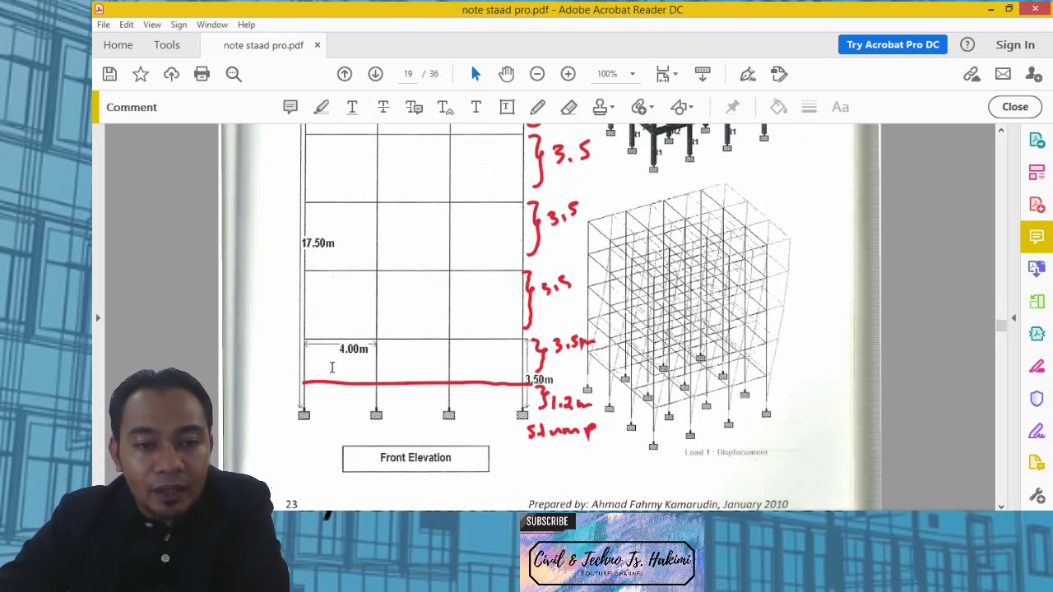
scroll(334, 347, up, 1)
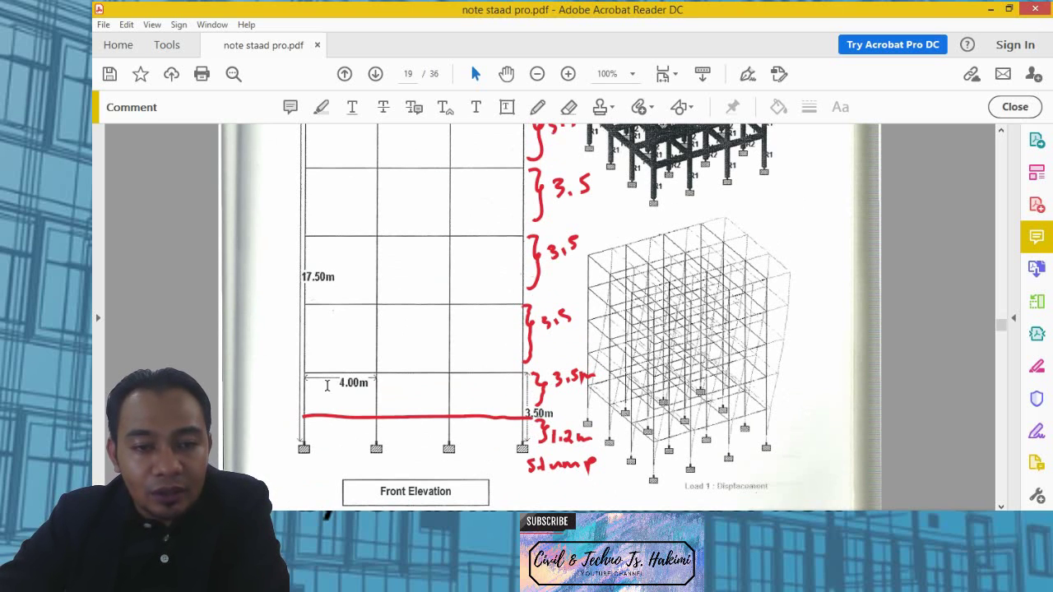
scroll(342, 292, up, 1)
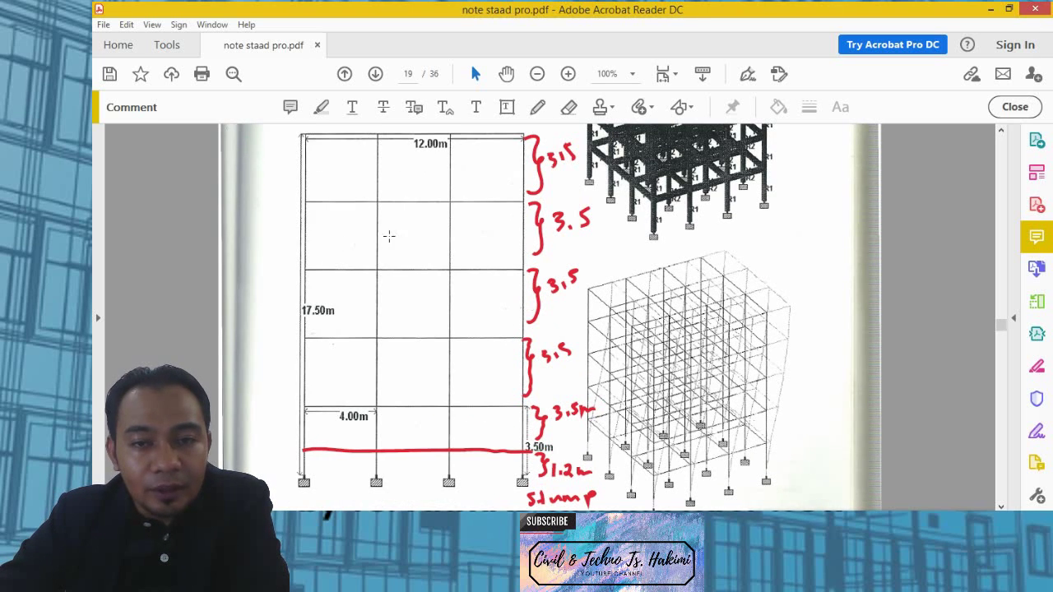
scroll(389, 236, down, 3)
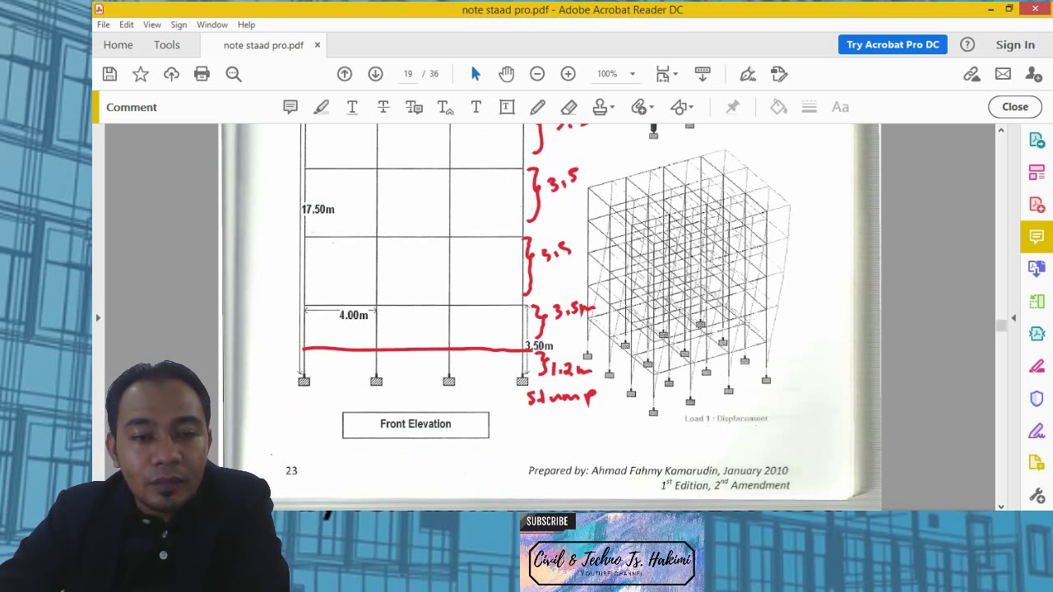
scroll(378, 469, up, 3)
scroll(381, 442, up, 7)
scroll(379, 442, down, 7)
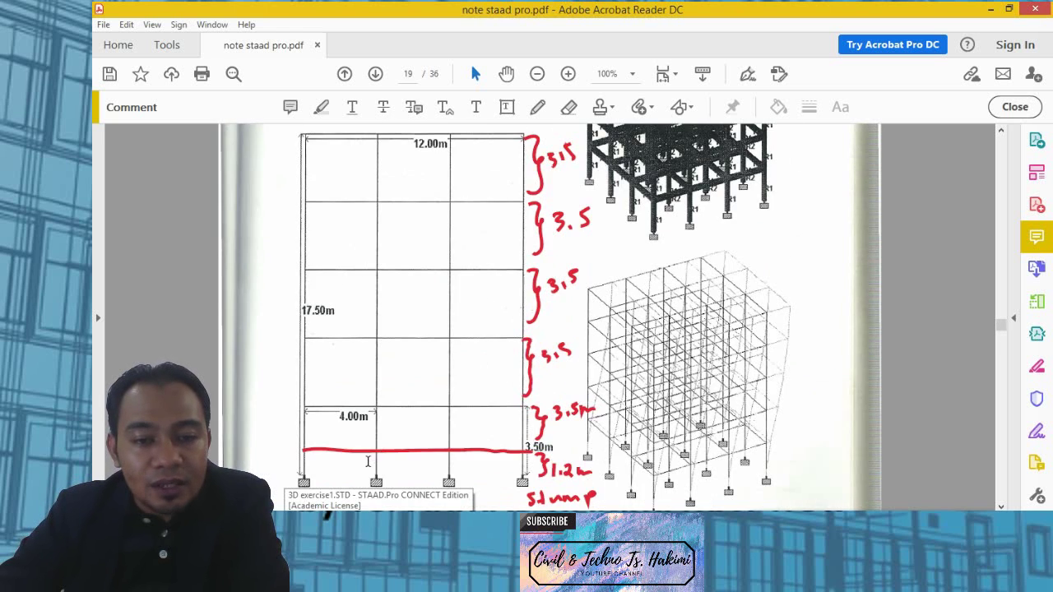
scroll(375, 420, up, 7)
scroll(373, 408, up, 7)
scroll(292, 287, down, 3)
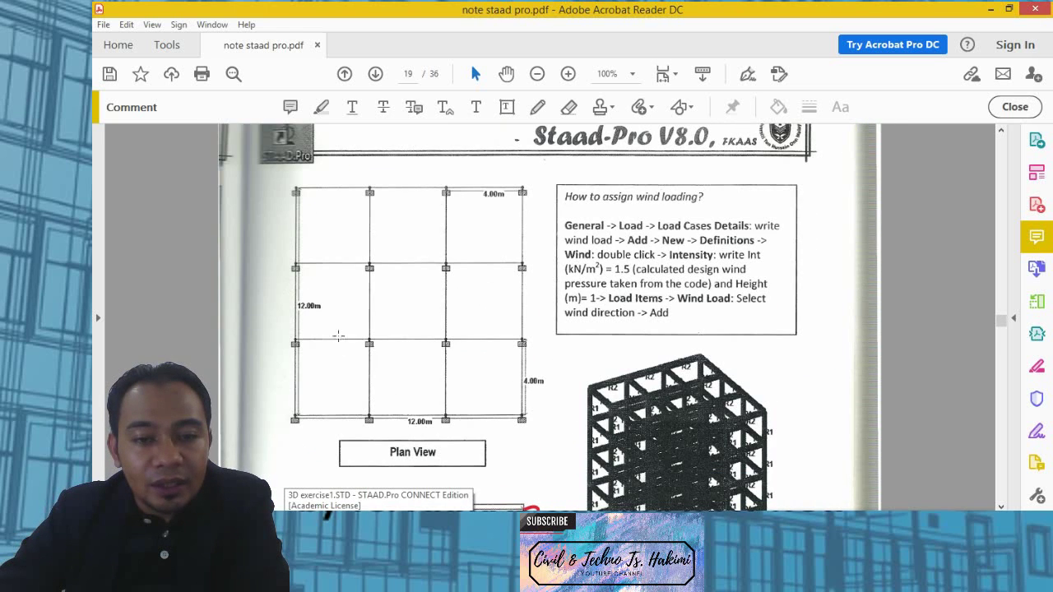
Step: Switch back to STAAD.Pro, open the Structure Wizard and list the Frame Models prototypes
click(326, 514)
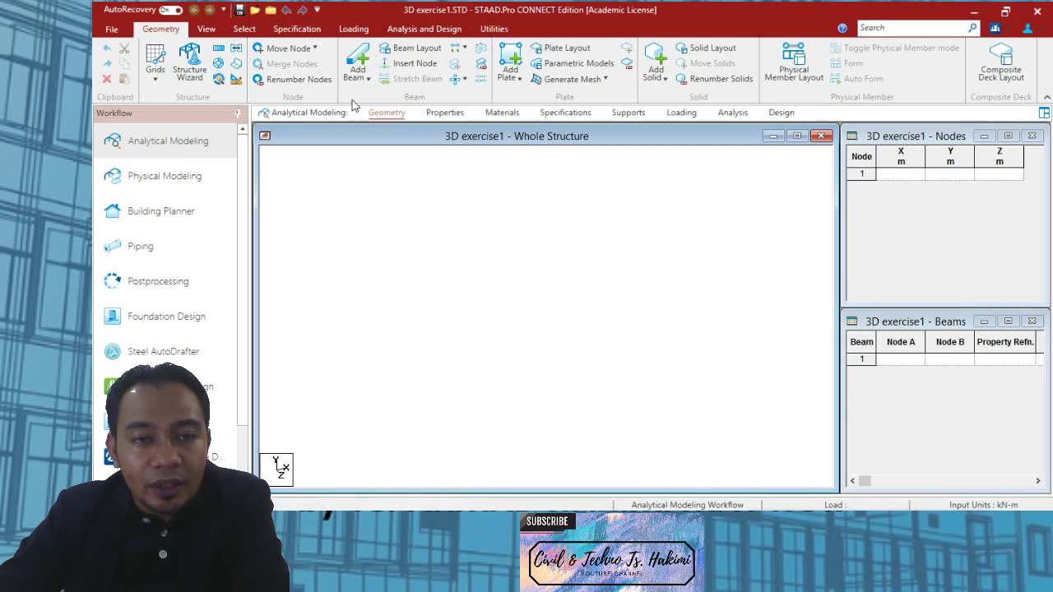
click(189, 70)
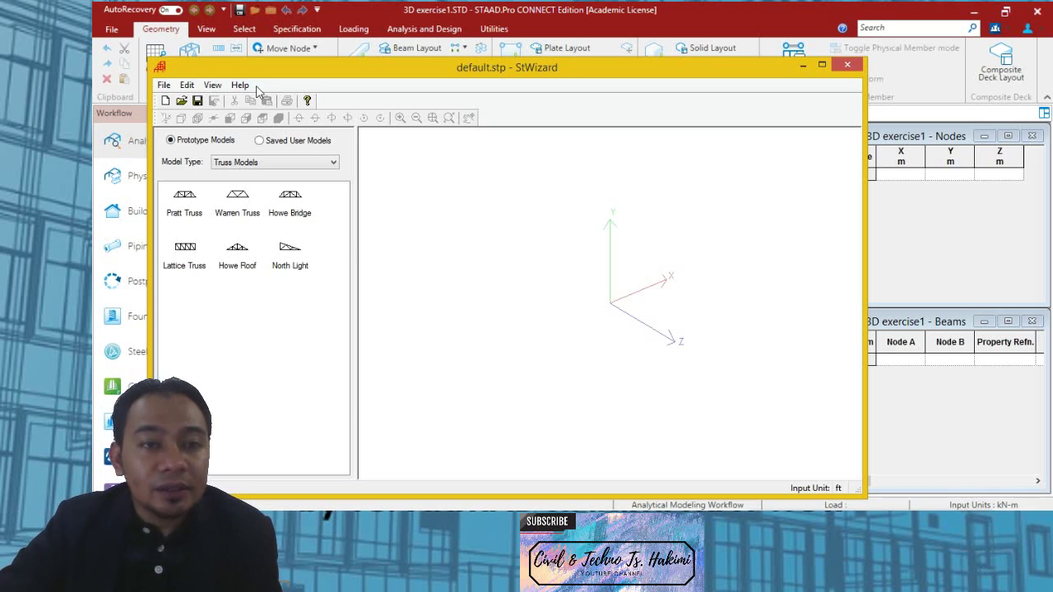
drag(250, 69, 348, 80)
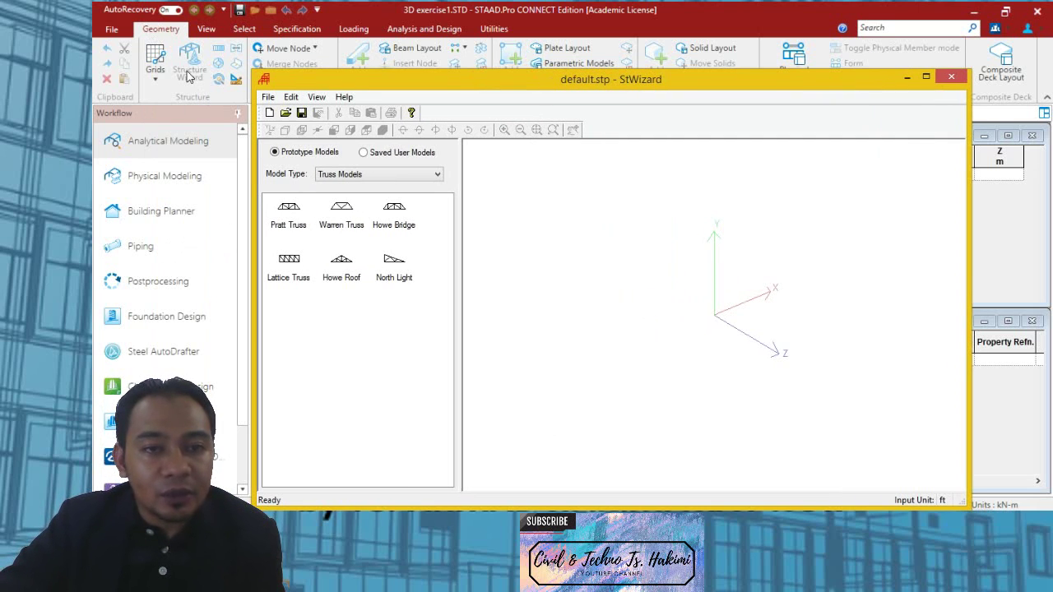
drag(585, 82, 492, 37)
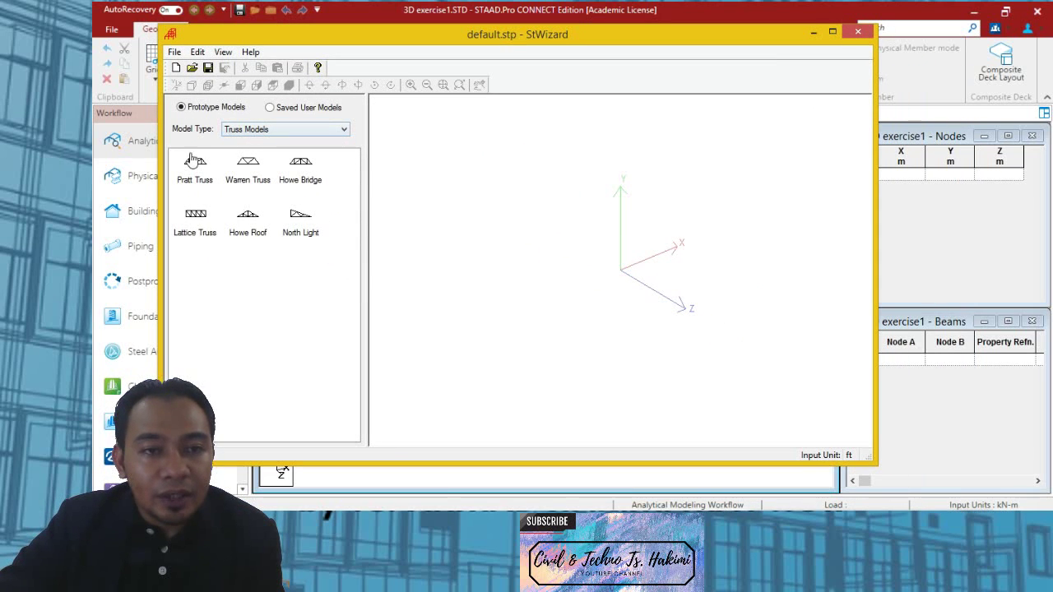
click(342, 131)
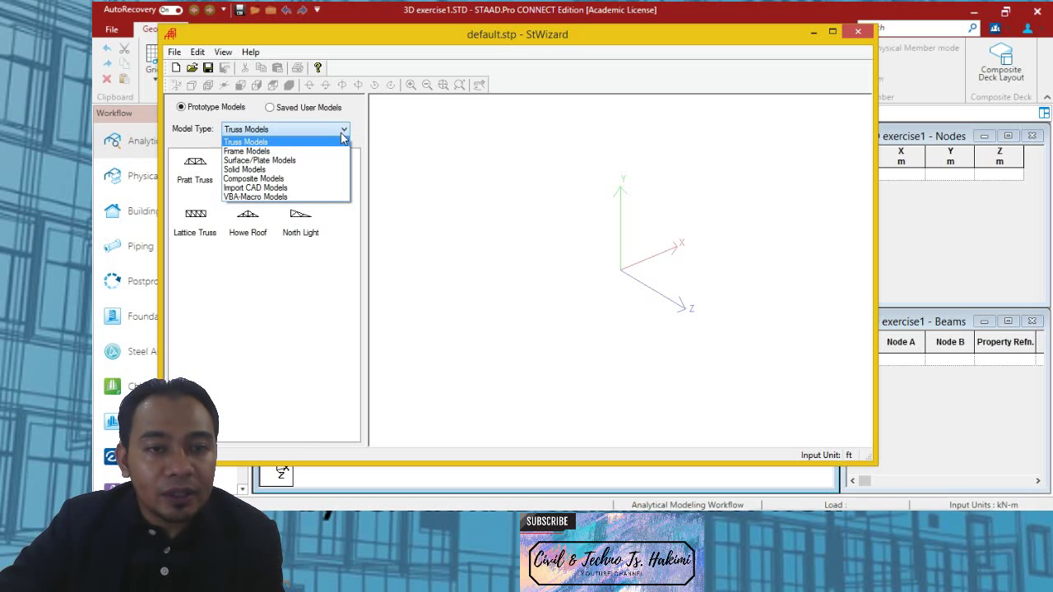
click(243, 143)
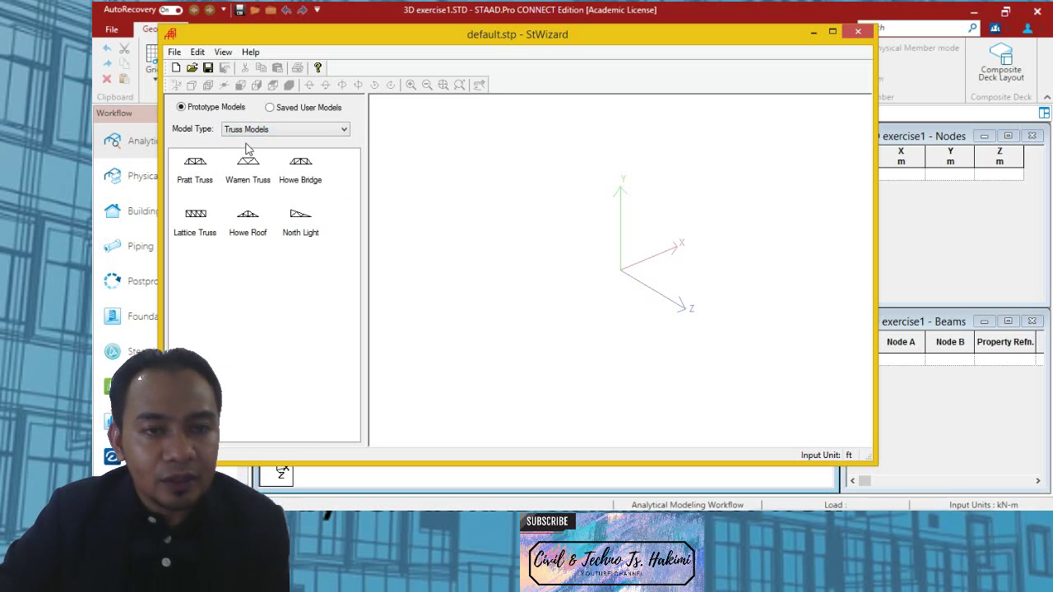
click(340, 131)
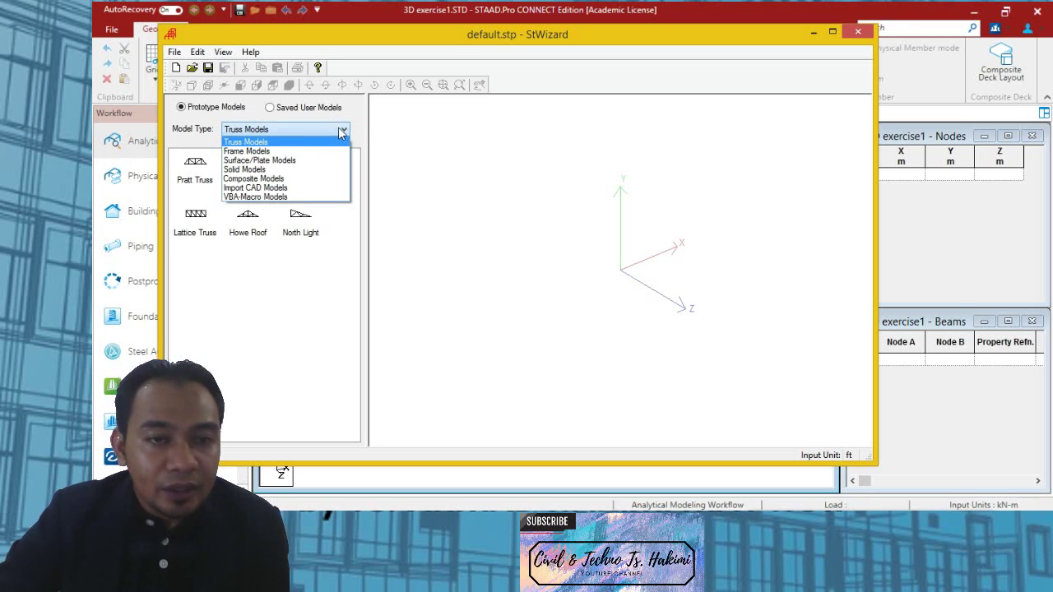
click(285, 153)
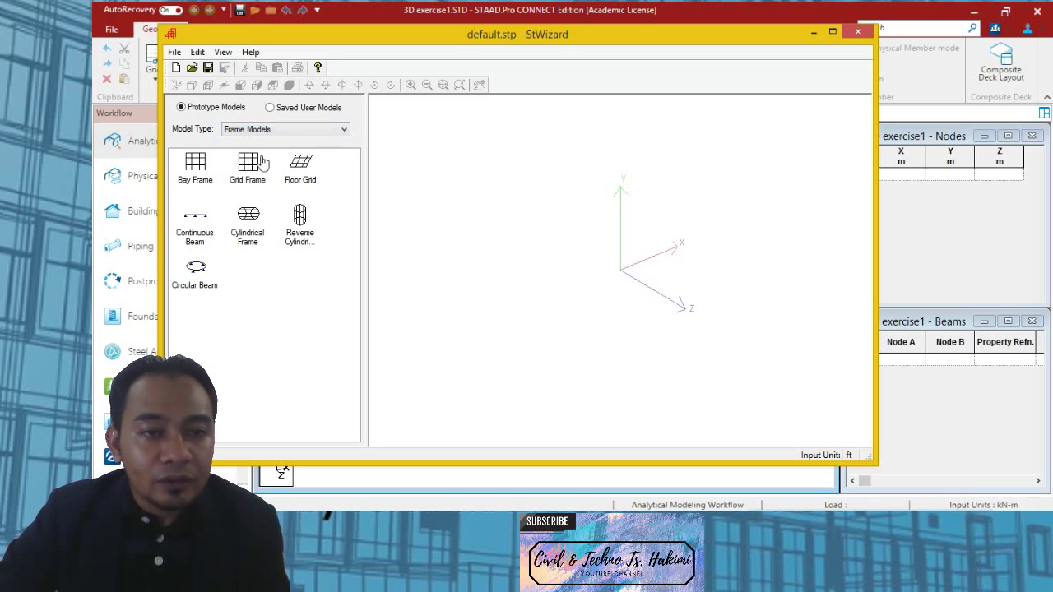
click(192, 179)
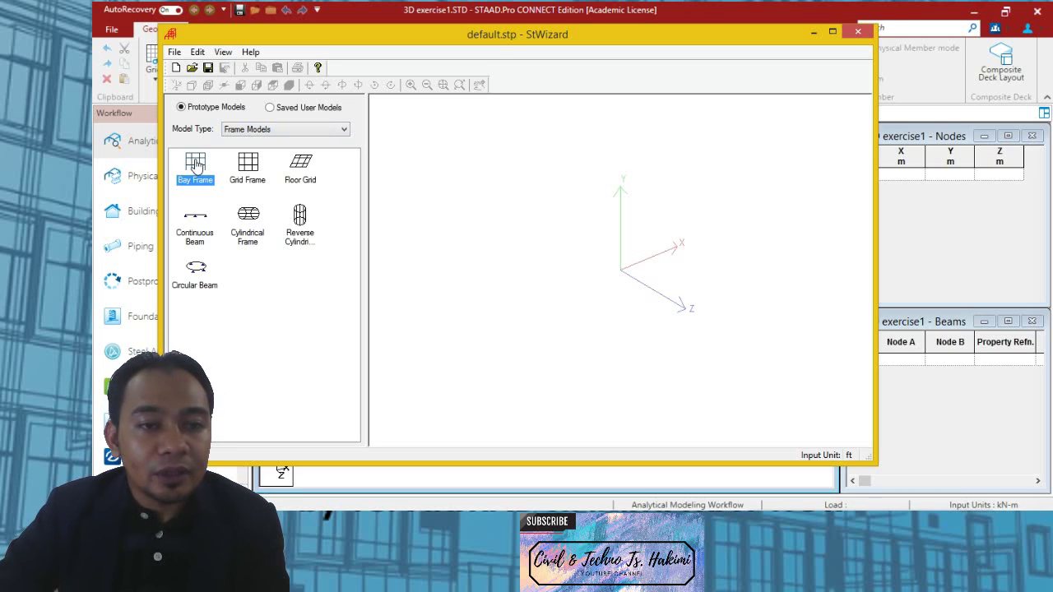
double_click(196, 166)
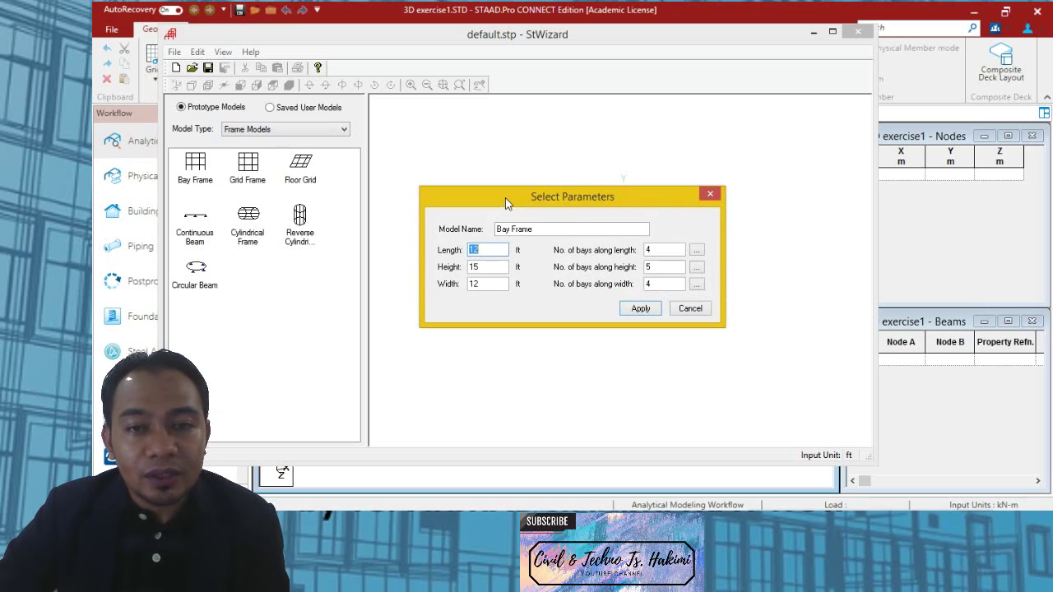
drag(505, 198, 460, 120)
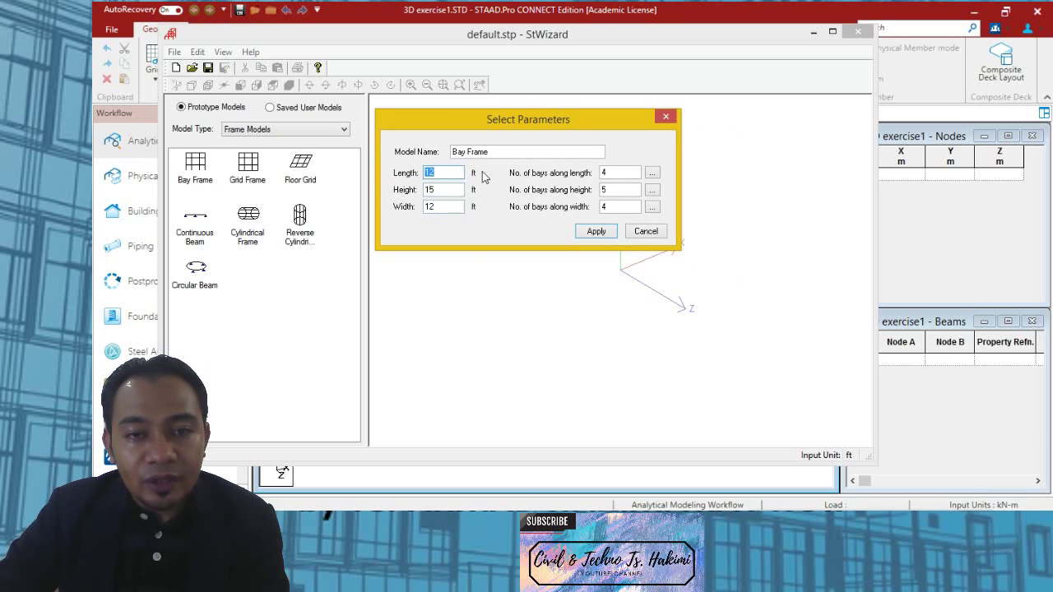
click(647, 234)
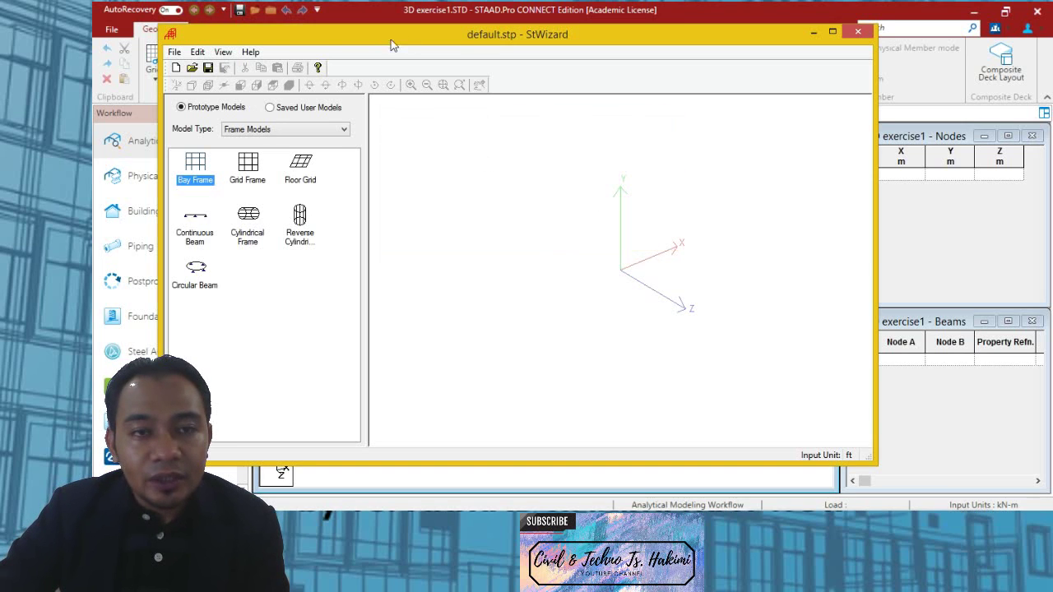
Step: Set the Structure Wizard's input units to meters
click(175, 54)
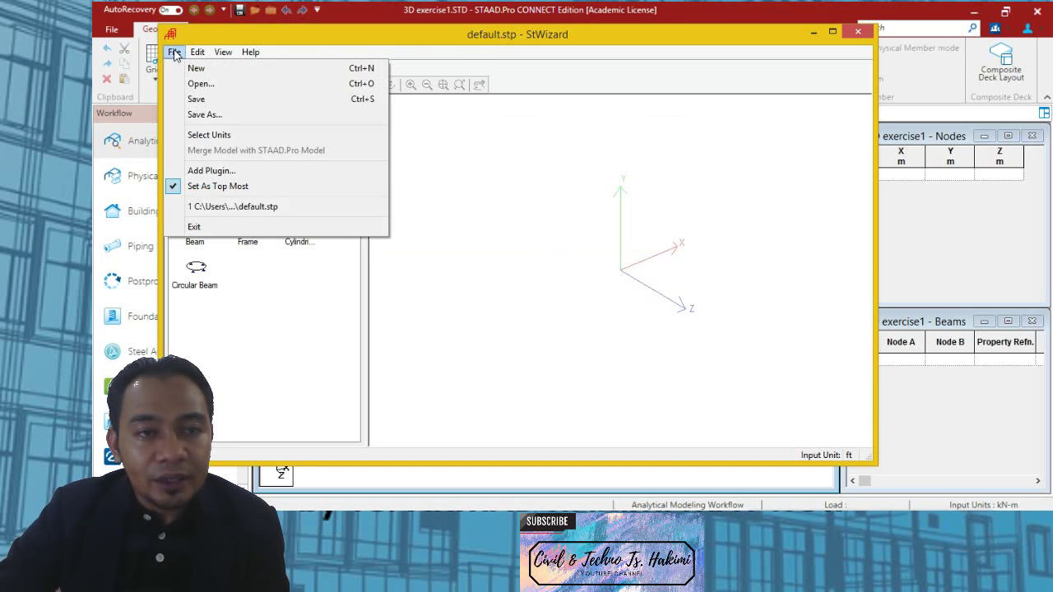
click(207, 136)
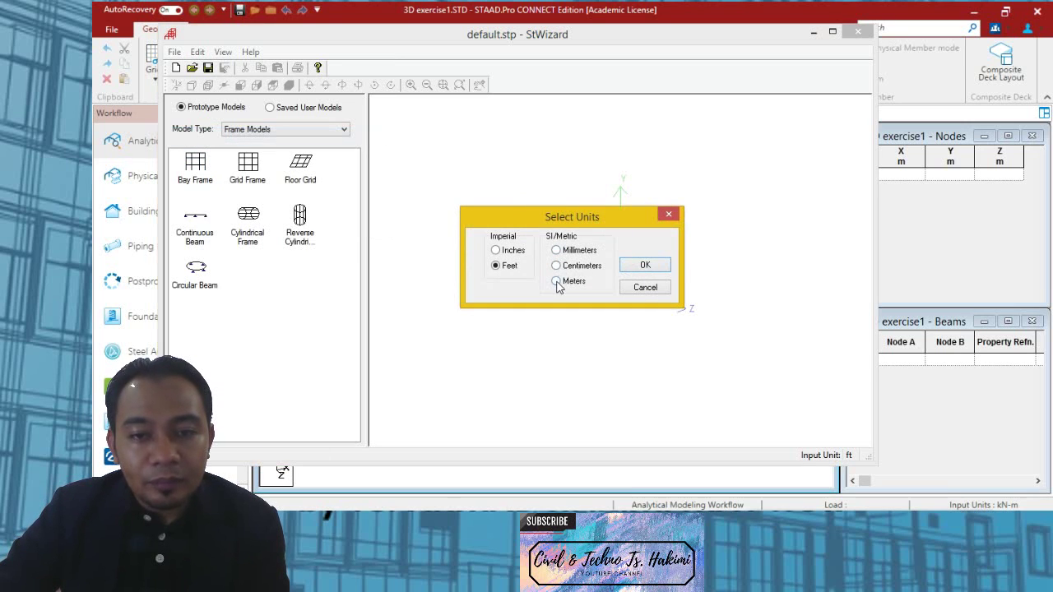
click(643, 265)
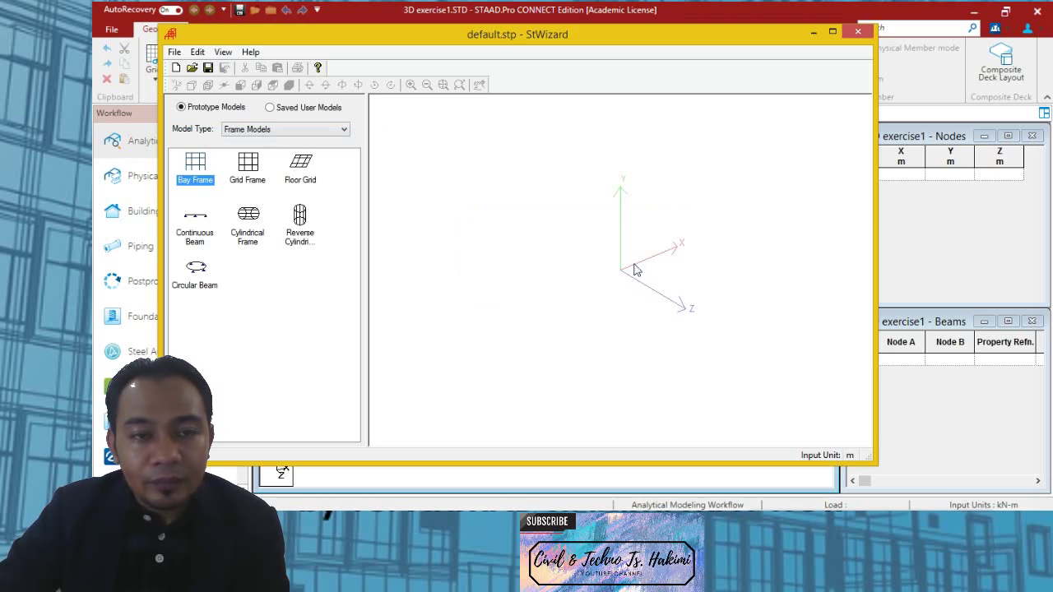
Step: Start a Bay Frame prototype and set 3 bays along its length and 3 bays along its width
double_click(197, 169)
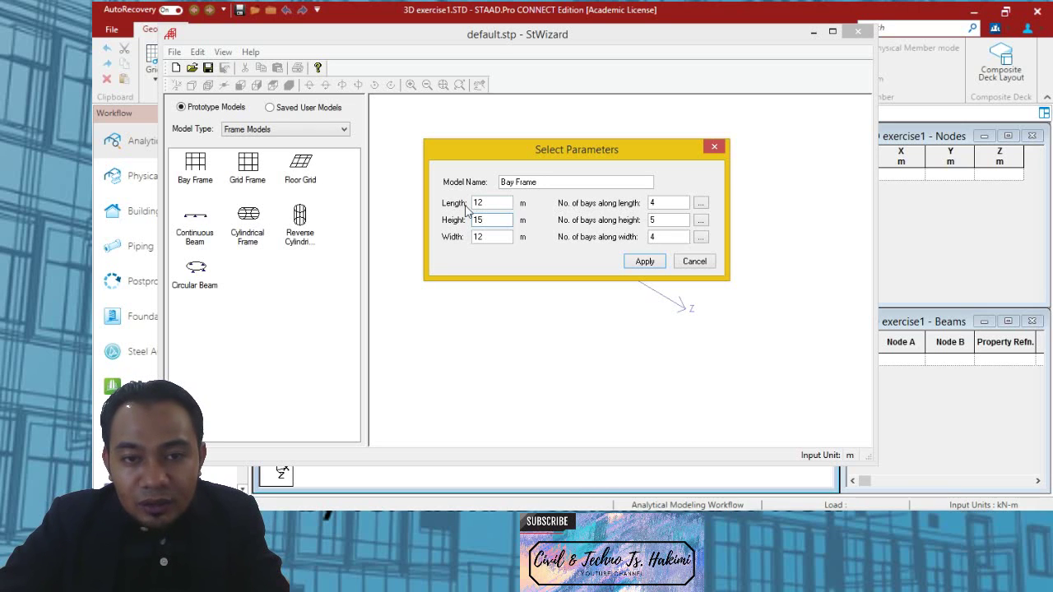
drag(488, 204, 475, 208)
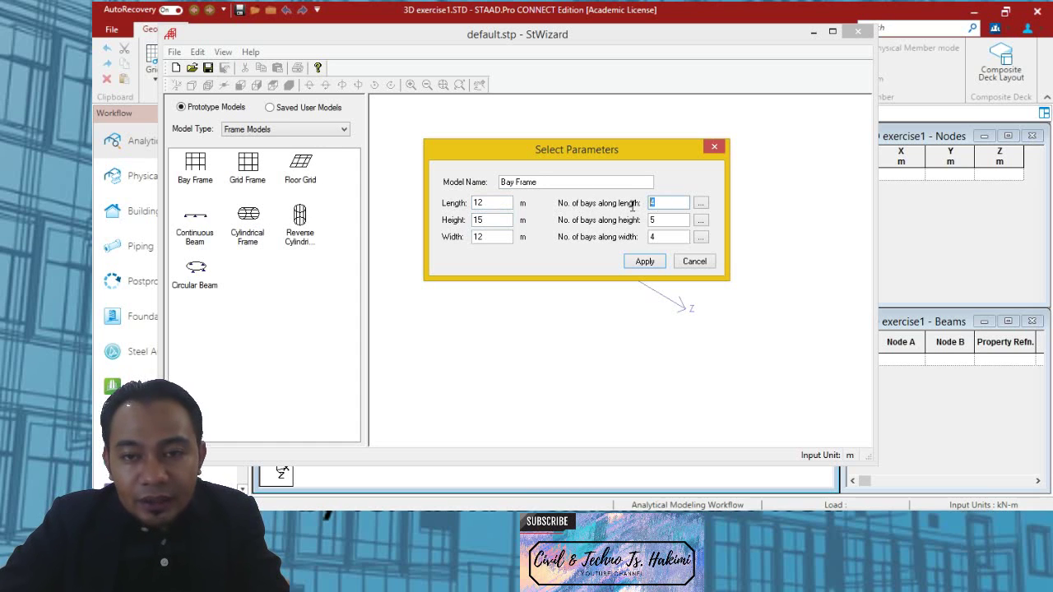
text(3)
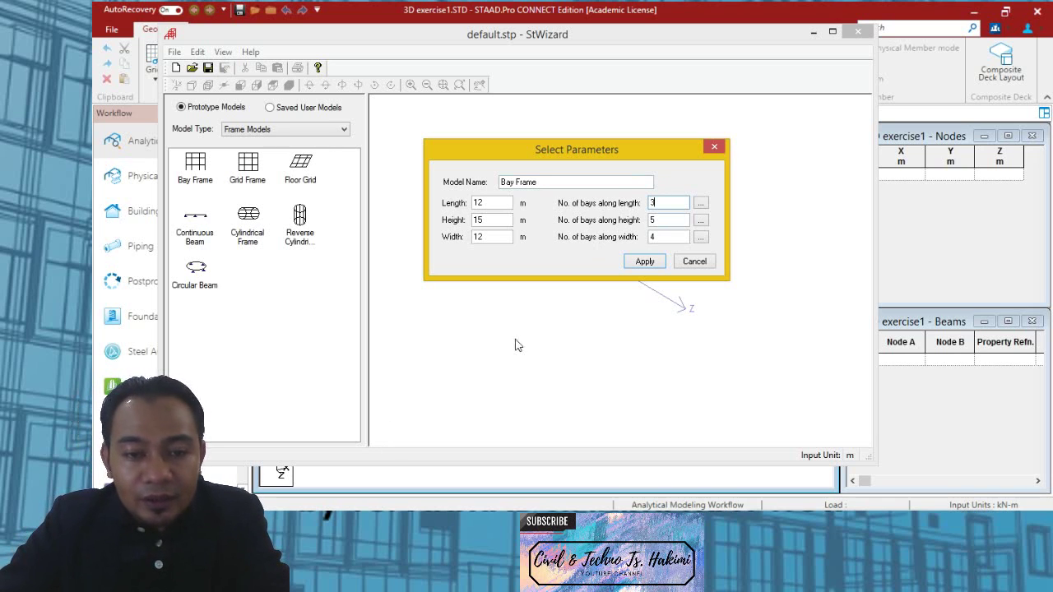
key(alt+Tab)
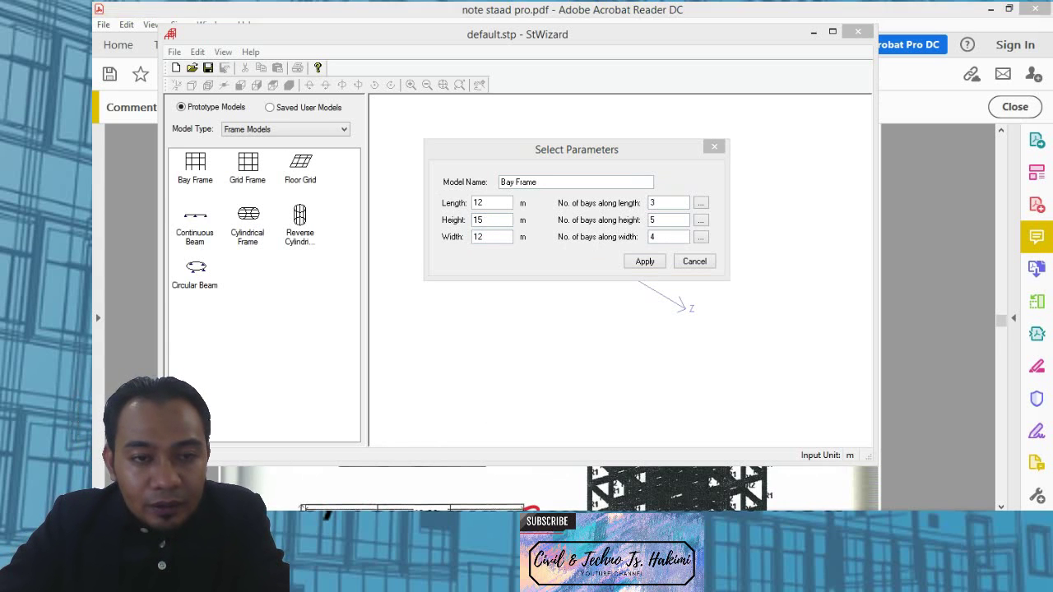
key(alt+Tab)
key(alt+Tab)
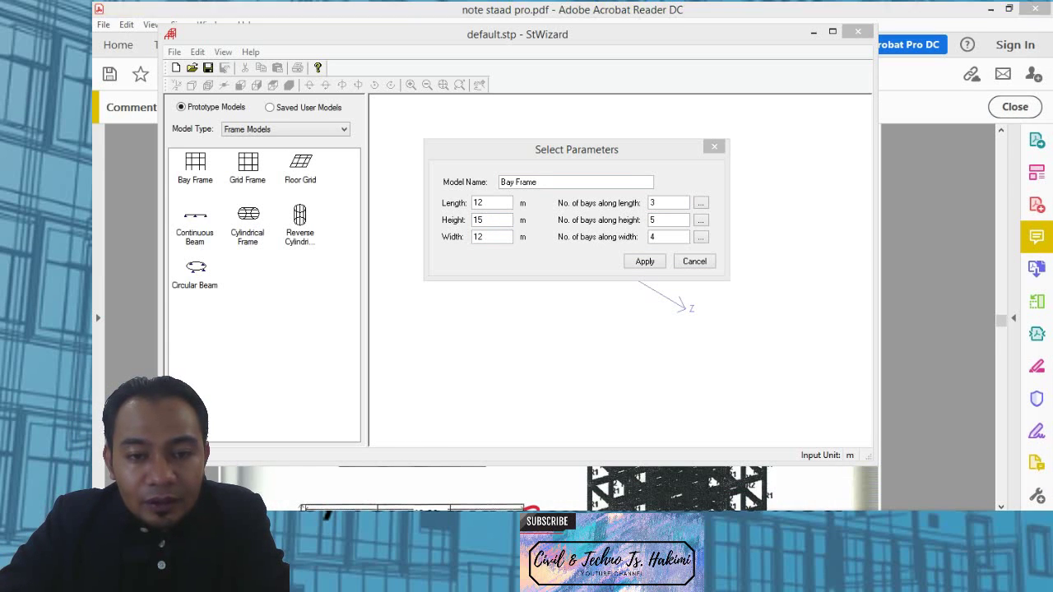
key(alt+Tab)
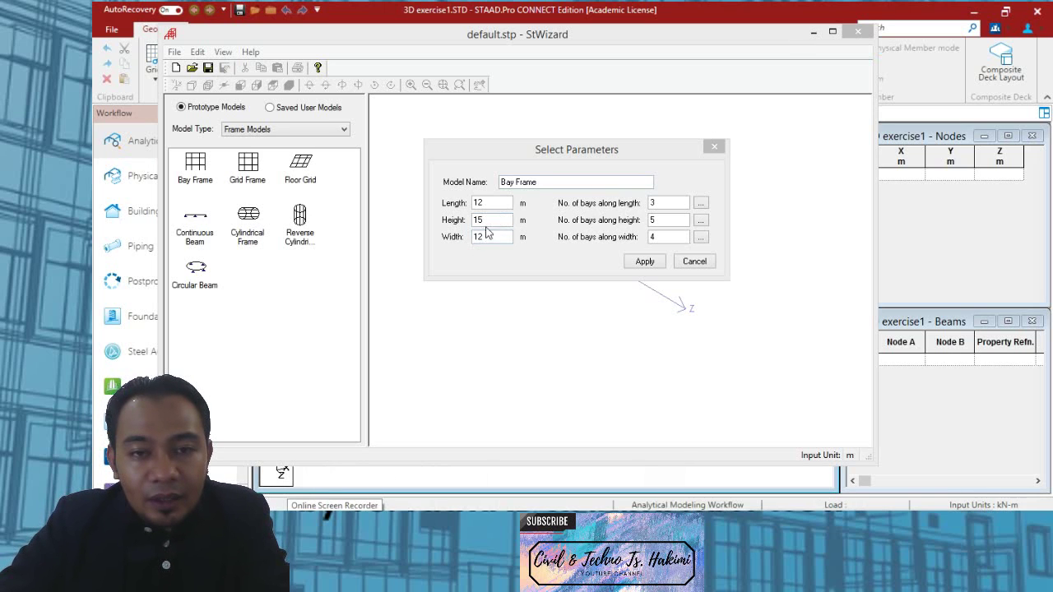
double_click(670, 239)
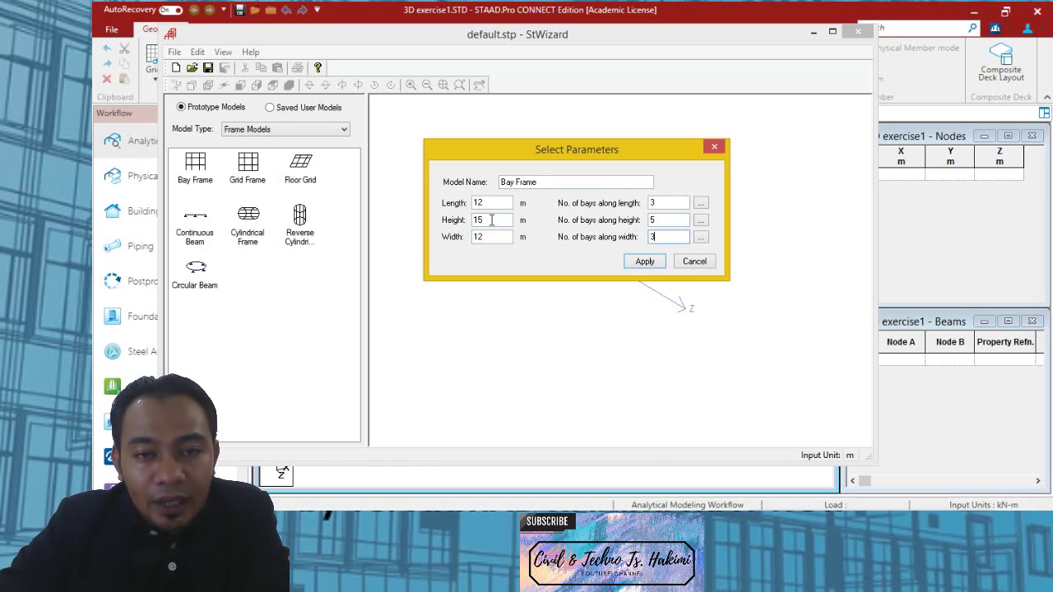
Step: Set the bay frame's height to 1.2 m with 1 bay along the height and generate the frame
drag(494, 222, 434, 223)
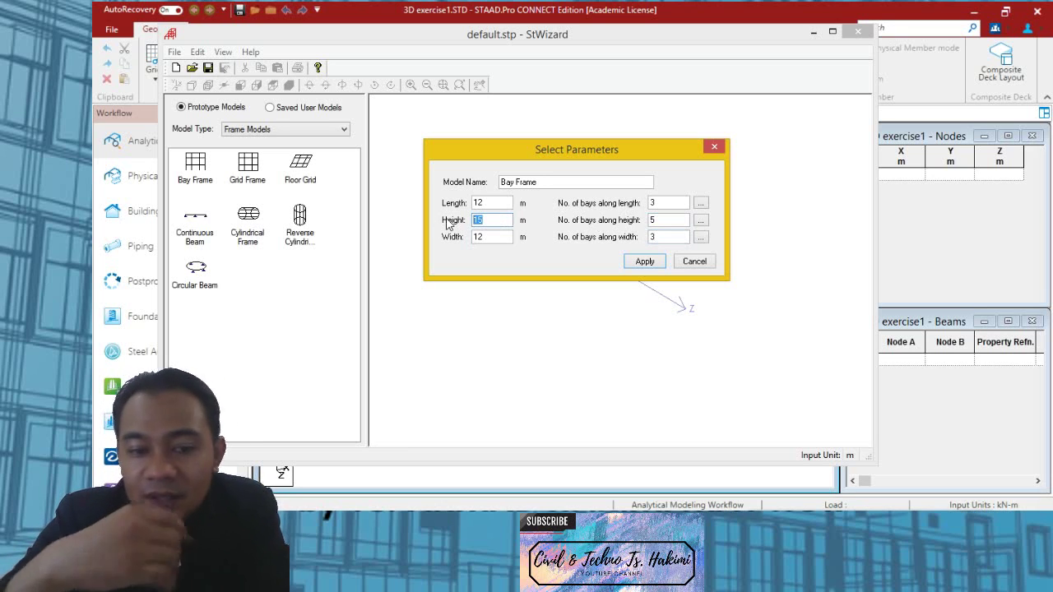
text(1)
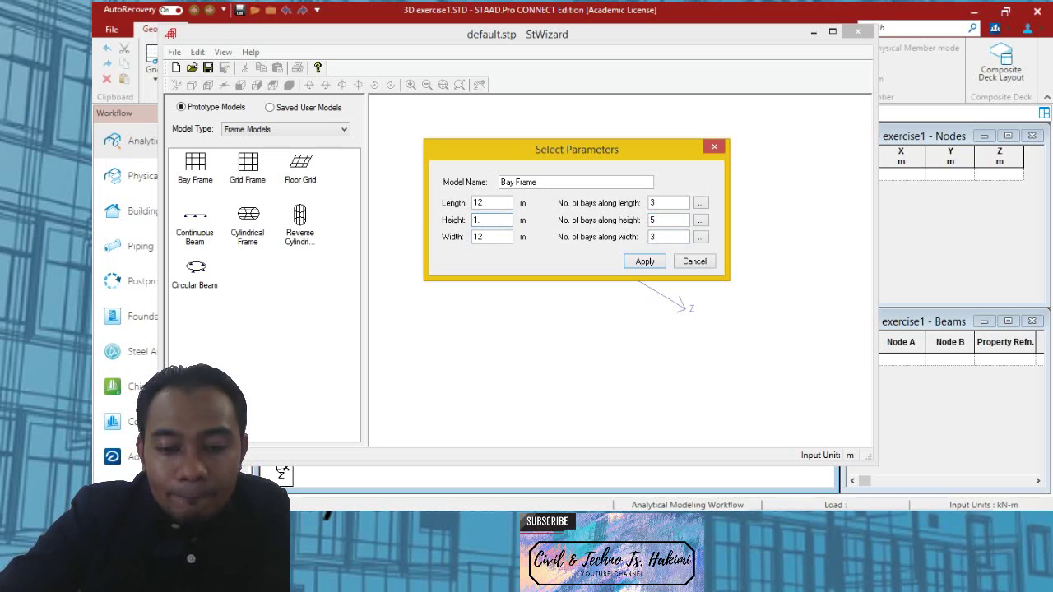
text(.2)
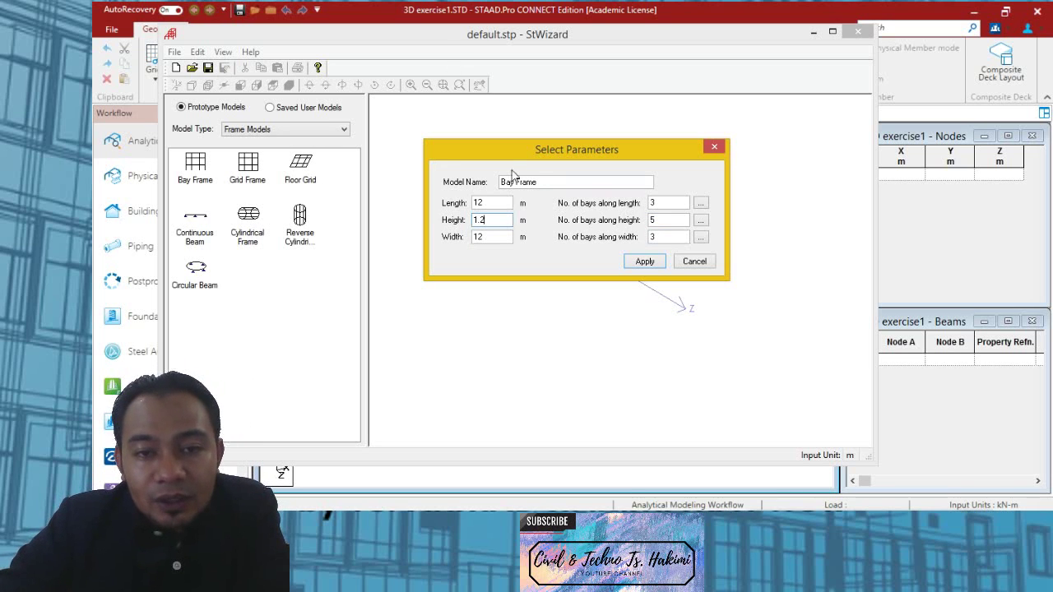
double_click(669, 221)
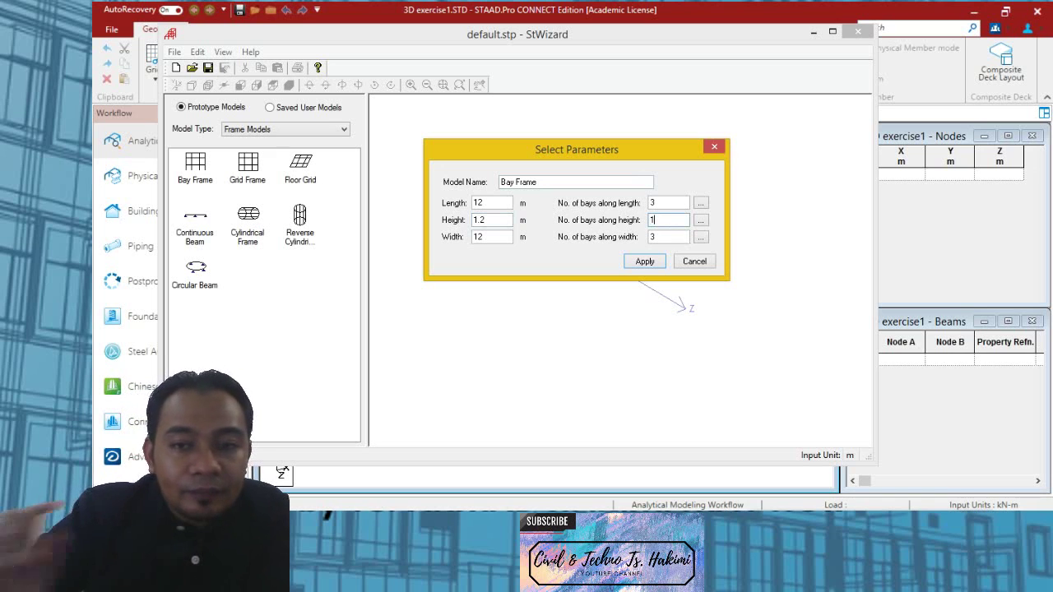
click(645, 261)
Step: Merge the bay frame prototype into the STAAD.Pro model with X, Y and Z offsets of 0 m
drag(527, 327, 527, 272)
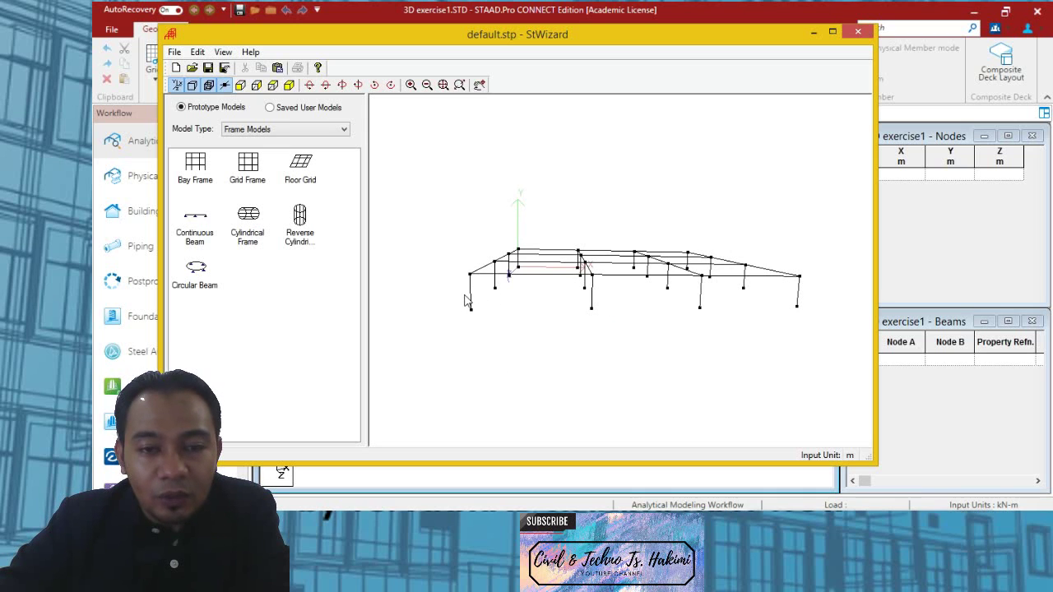
drag(526, 301, 565, 307)
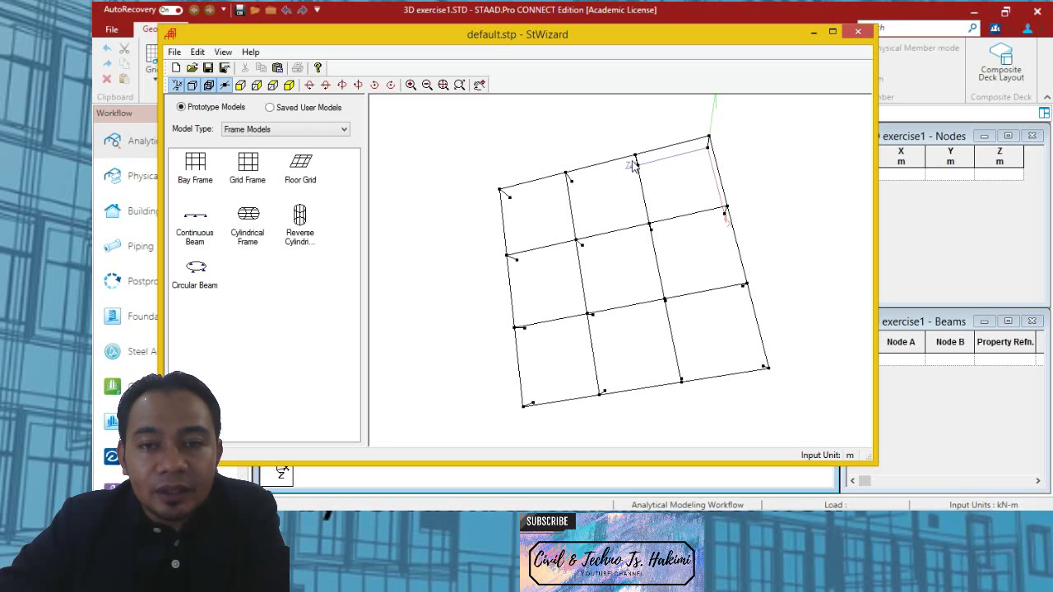
drag(578, 382, 535, 317)
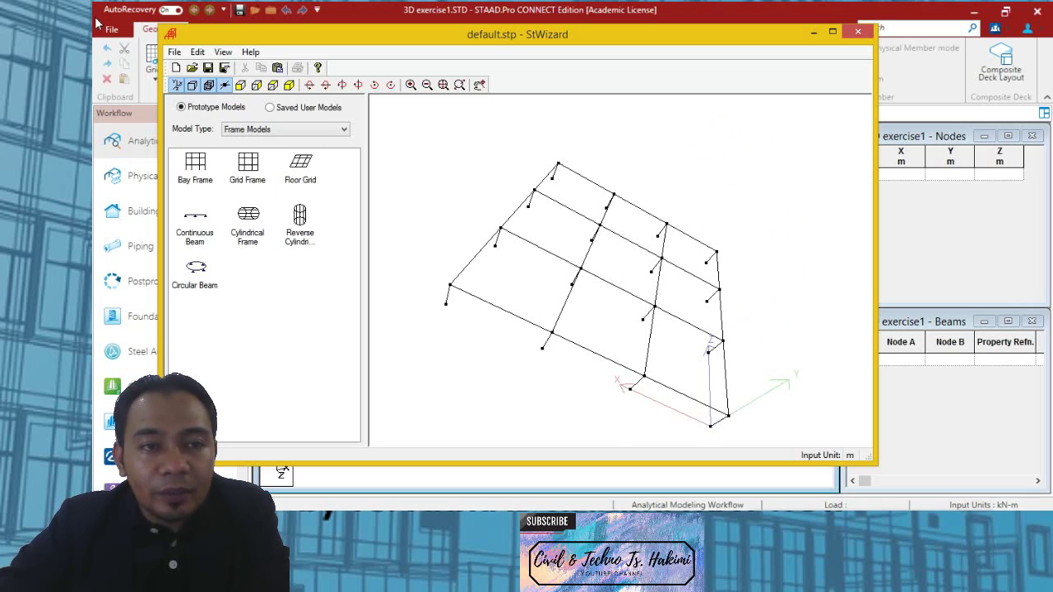
click(174, 52)
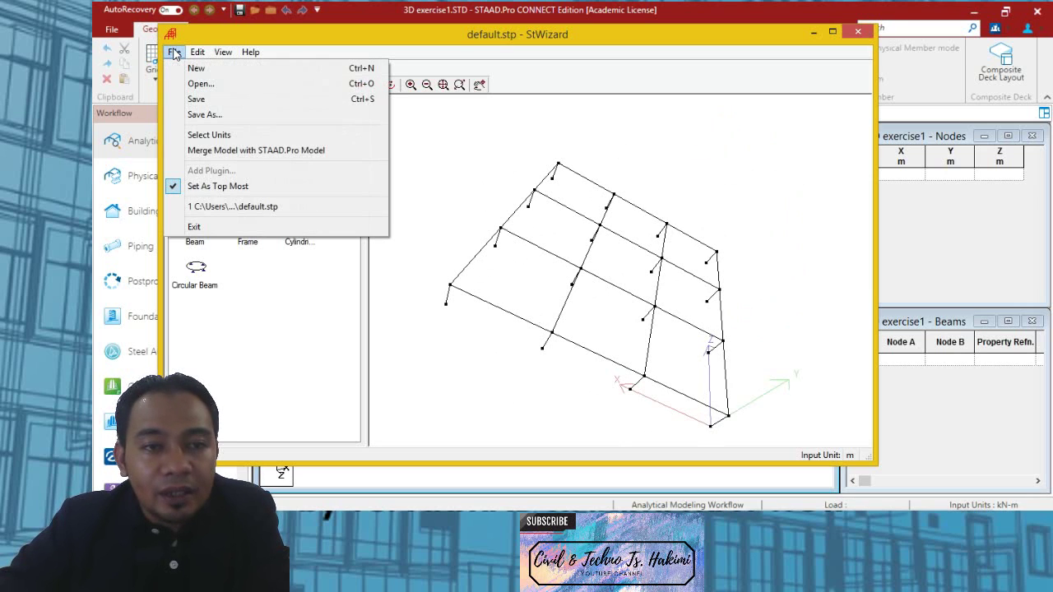
click(278, 151)
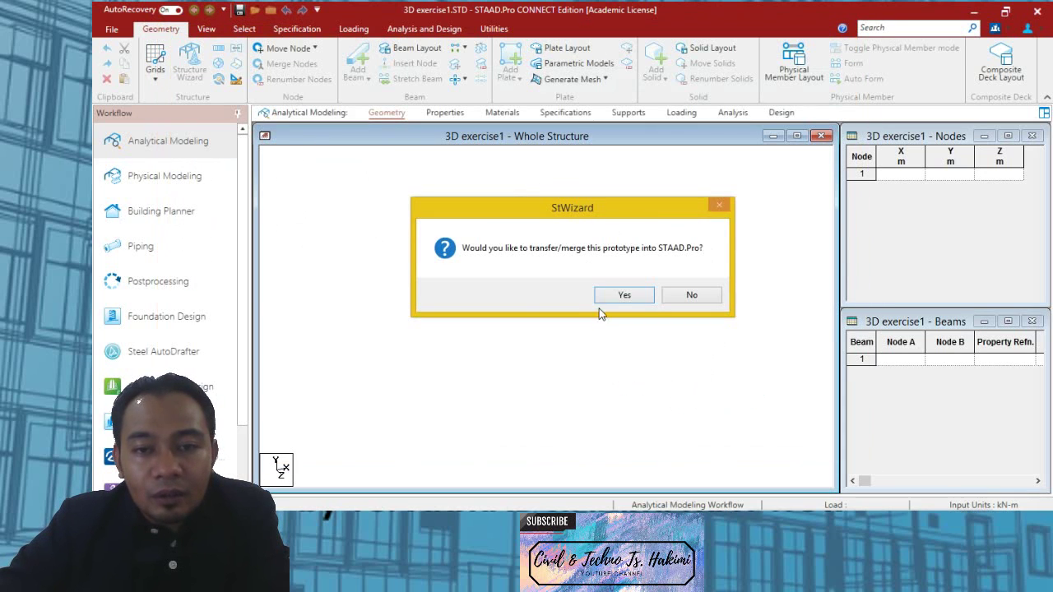
click(621, 295)
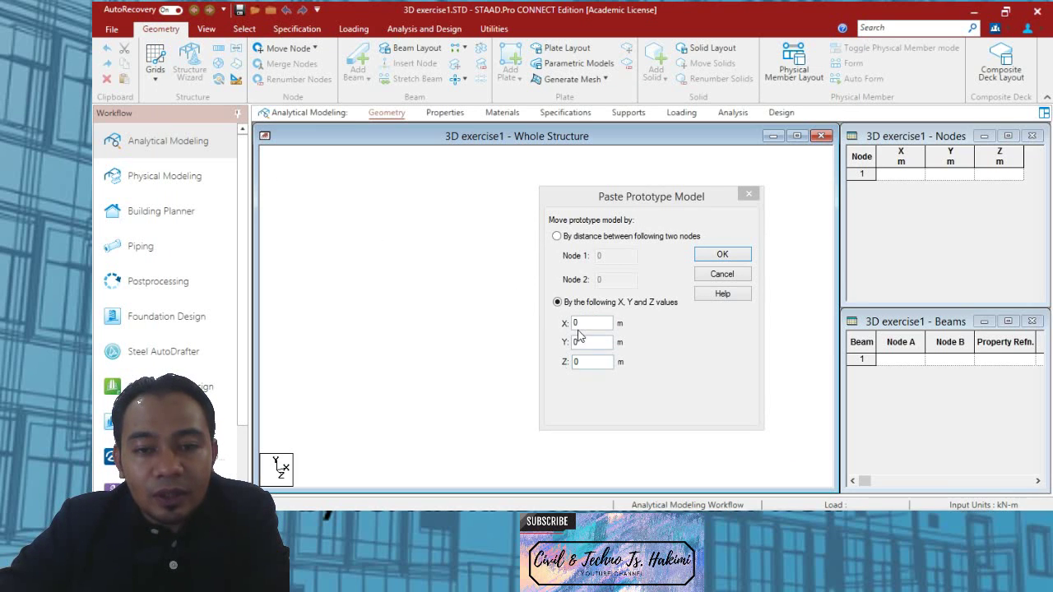
click(722, 254)
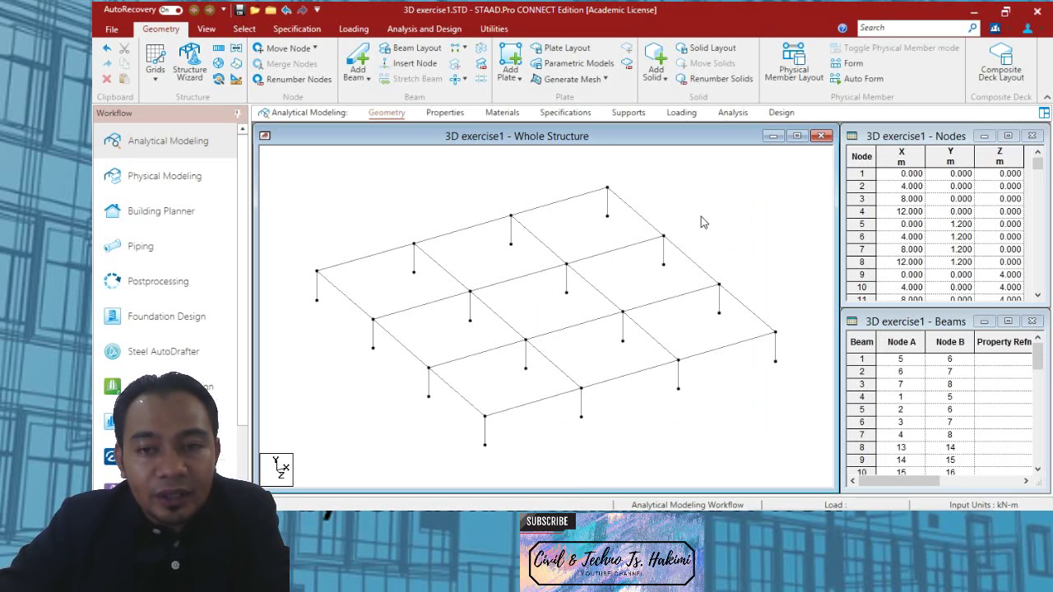
scroll(700, 219, down, 2)
scroll(695, 233, down, 2)
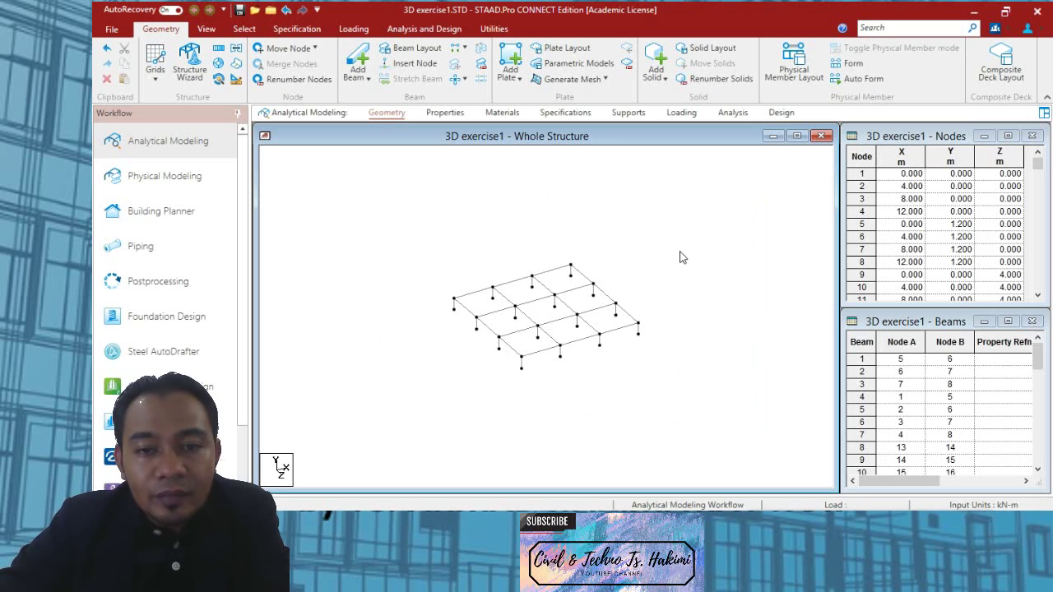
scroll(534, 370, up, 4)
scroll(535, 334, down, 3)
scroll(535, 331, up, 3)
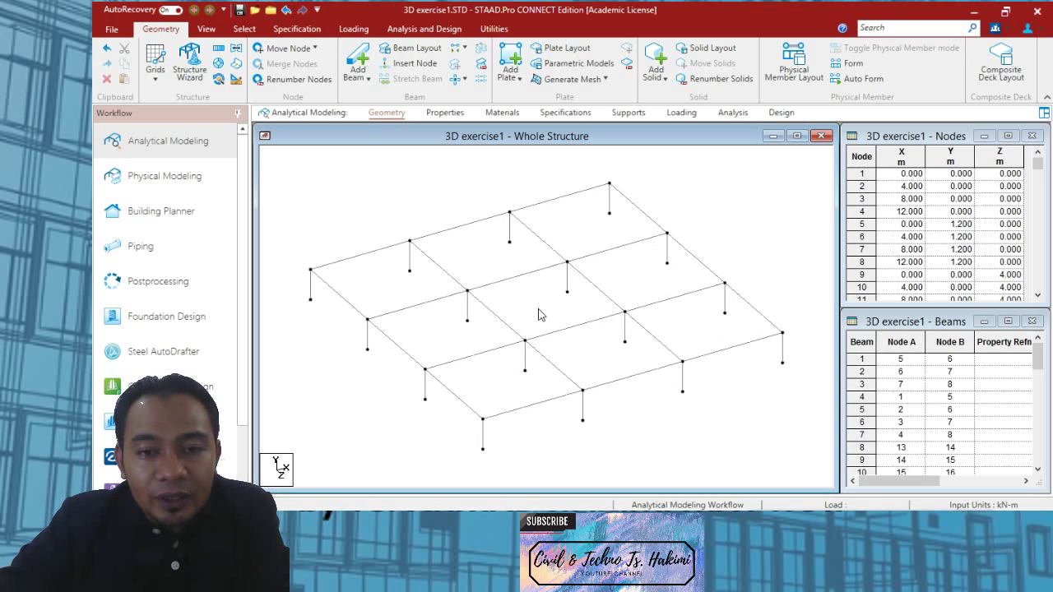
Step: Inspect the merged base-level bay frame's beams and columns in the isometric view
scroll(538, 311, down, 3)
scroll(541, 313, up, 5)
scroll(541, 313, down, 6)
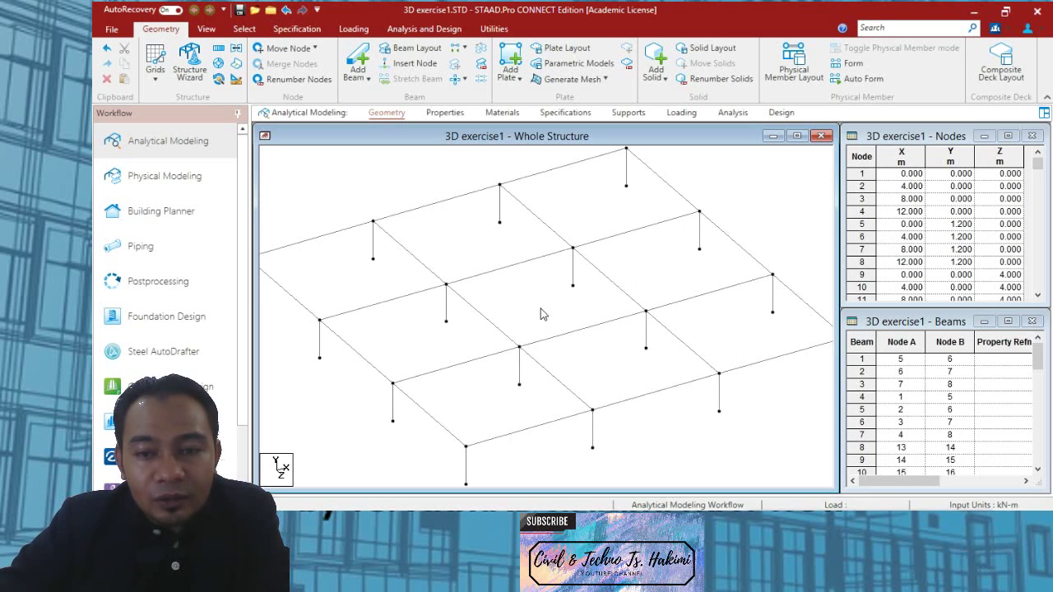
scroll(543, 311, down, 3)
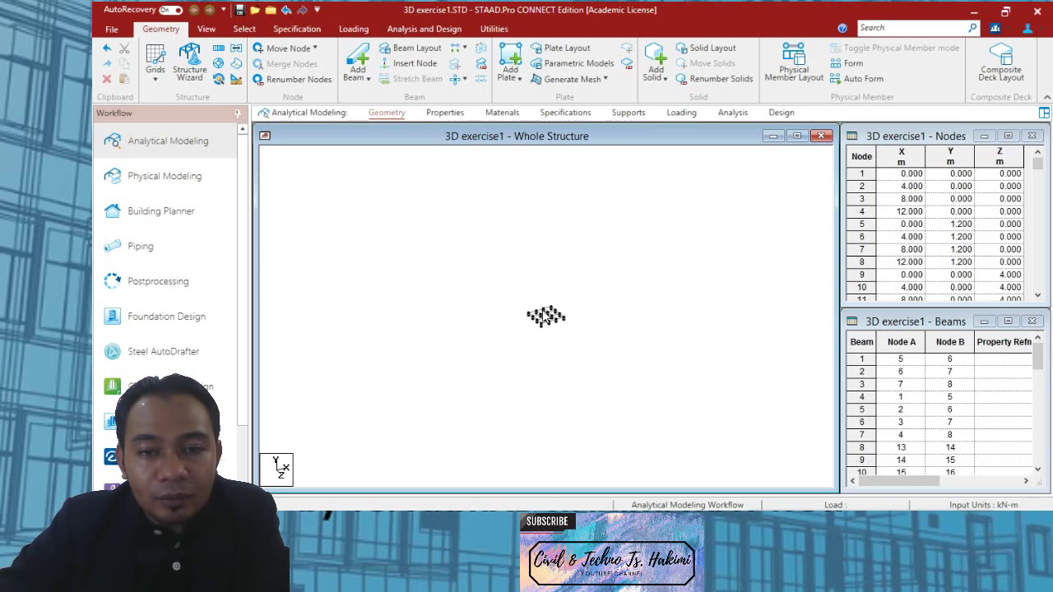
scroll(543, 312, up, 8)
scroll(552, 317, down, 2)
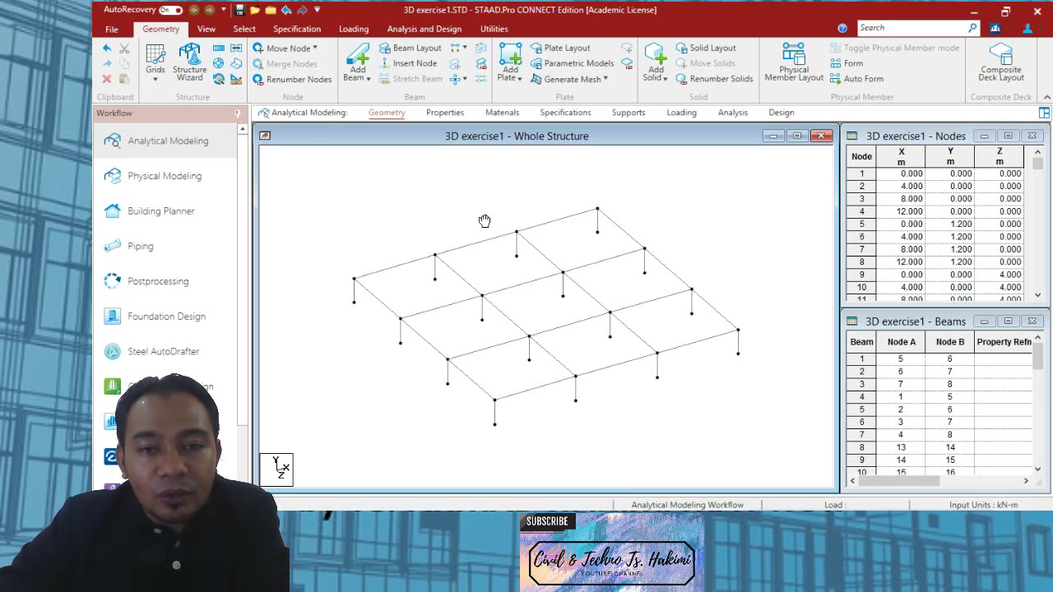
mouse_move(485, 220)
mouse_down()
mouse_move(498, 207)
mouse_move(721, 207)
mouse_move(308, 205)
mouse_move(470, 207)
mouse_move(496, 218)
mouse_up()
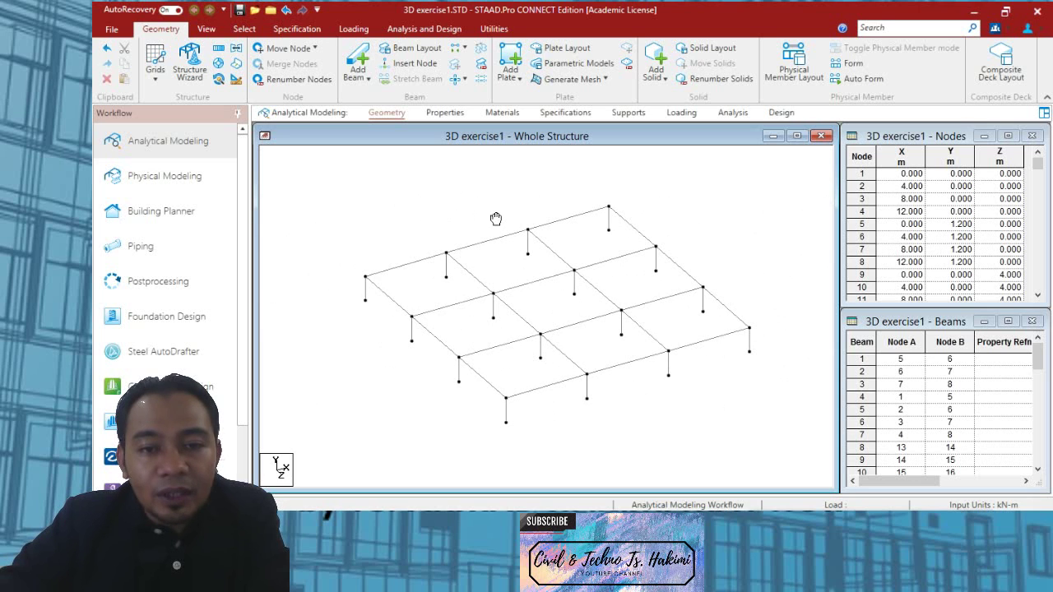
key(Left)
key(Left)
key(Left)
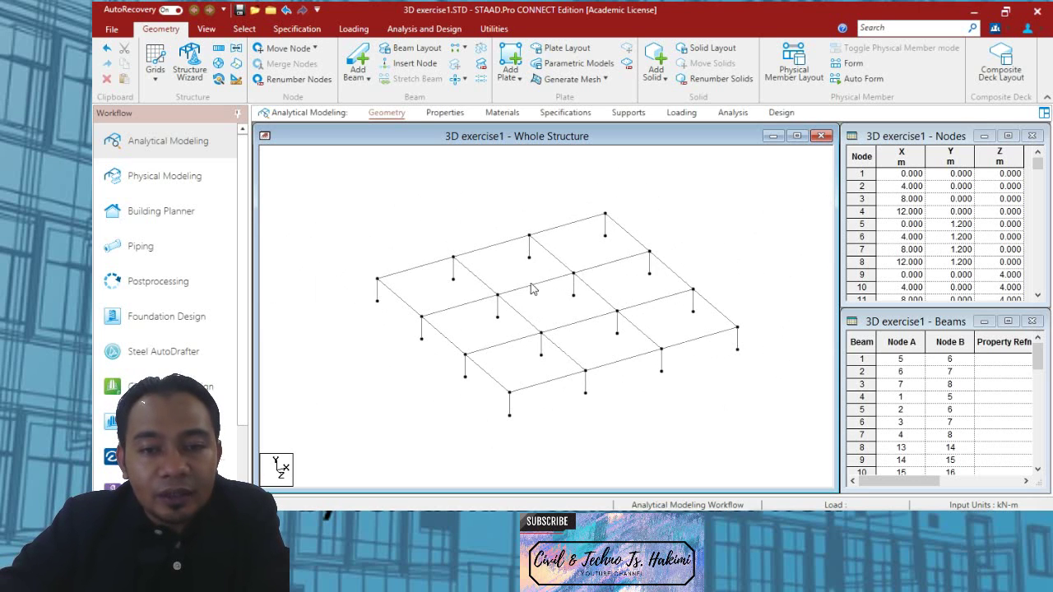
key(Right)
key(Right)
key(Left)
key(Left)
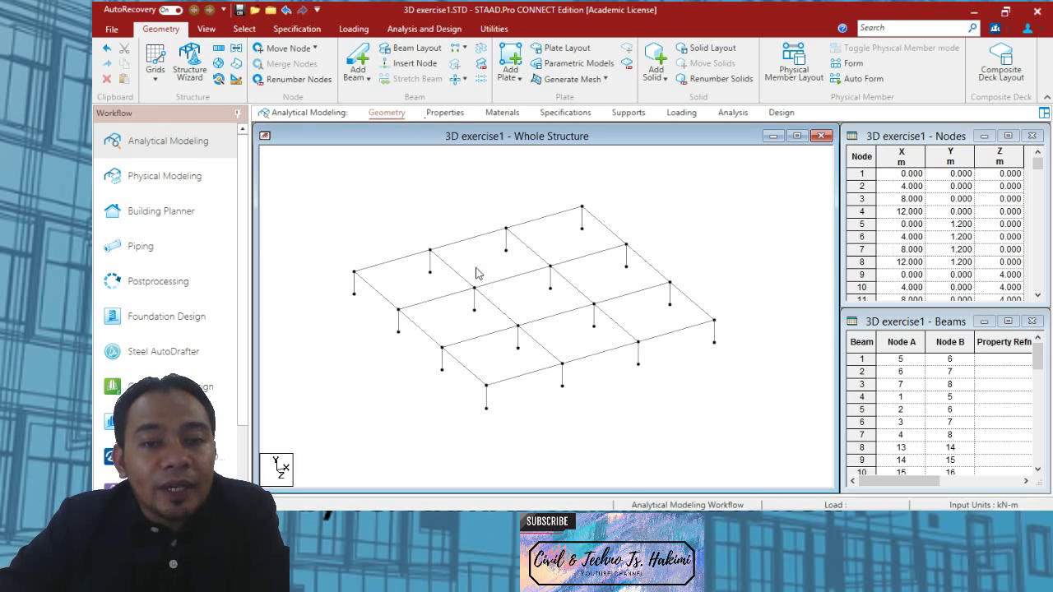
scroll(482, 306, up, 2)
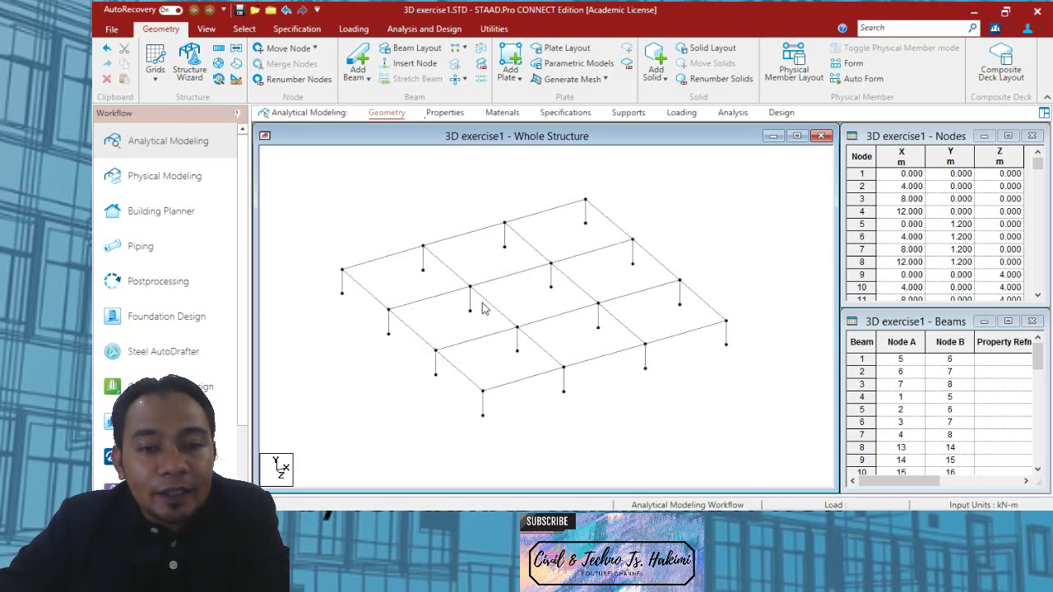
Step: Check the base frame in the X-Y elevation view and return to the isometric view
click(206, 30)
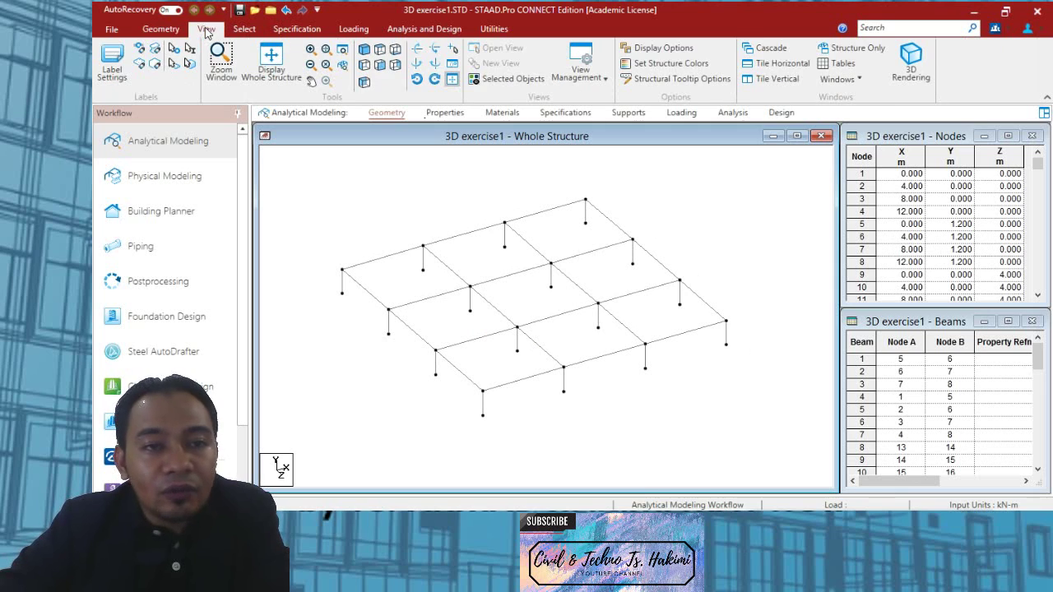
click(363, 51)
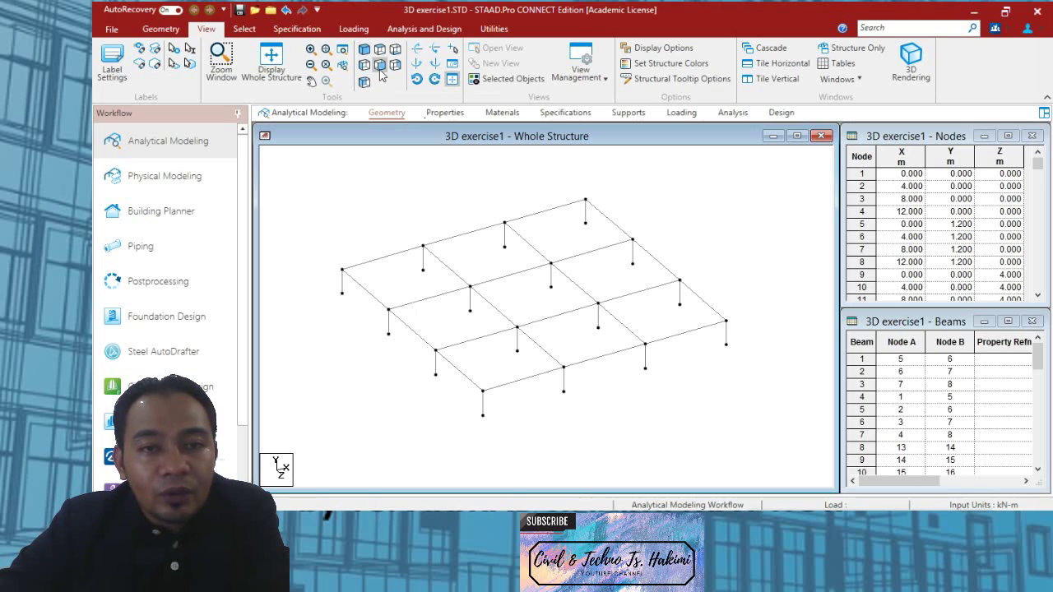
click(379, 66)
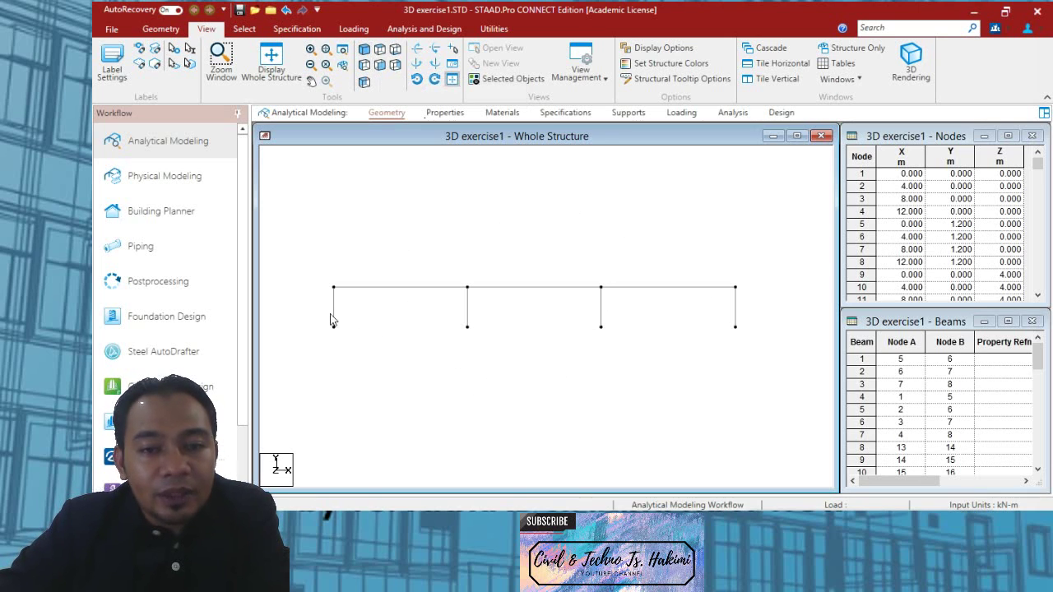
click(364, 65)
click(364, 51)
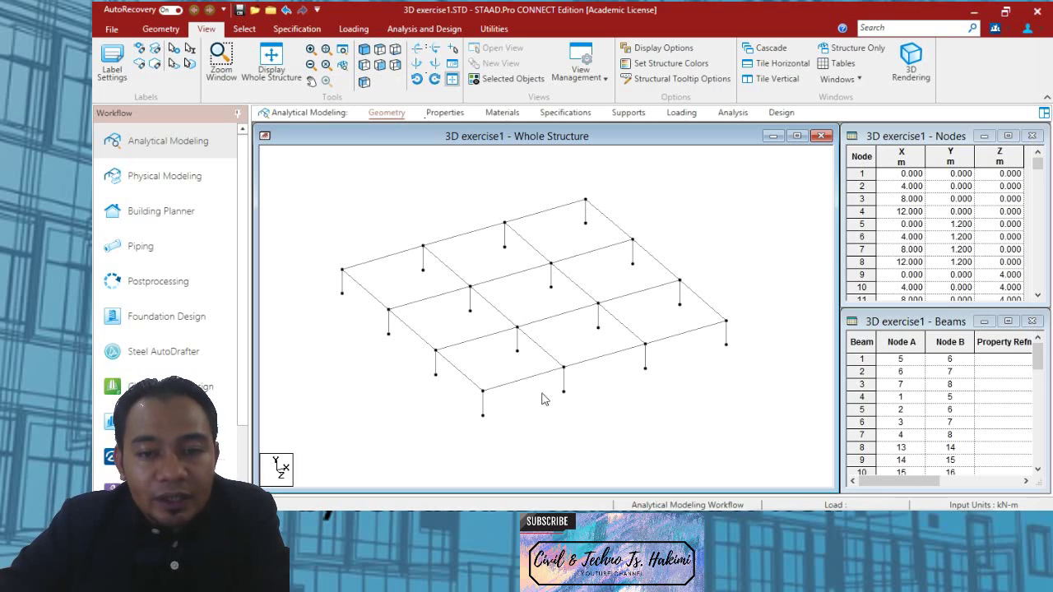
mouse_move(567, 404)
middle_down()
mouse_move(538, 324)
mouse_move(584, 412)
middle_up()
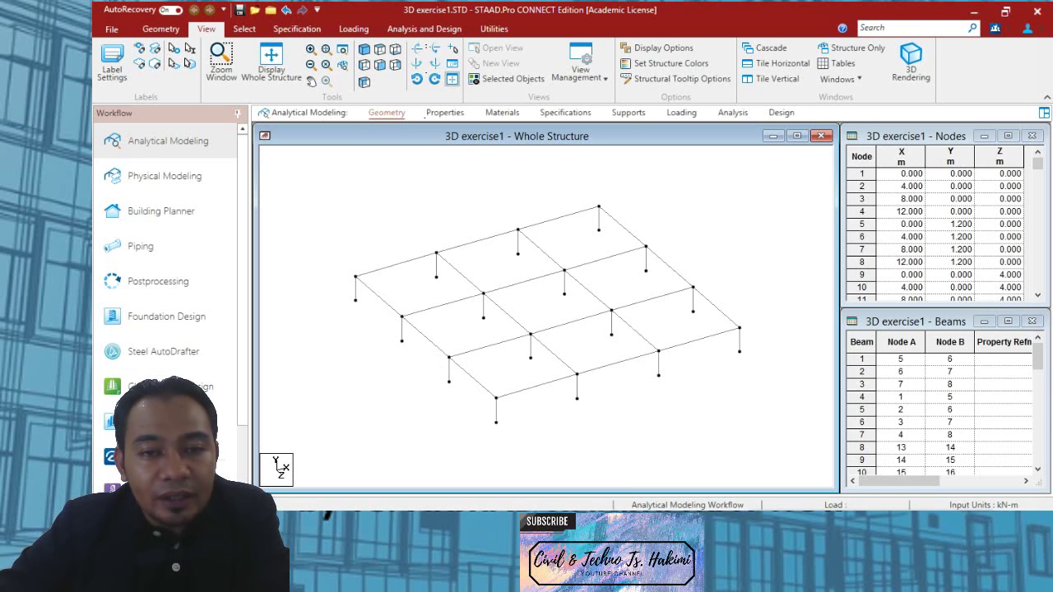
Step: Switch to note staad pro.pdf in Adobe Acrobat Reader, review the front elevation's storey heights, and return to STAAD.Pro
key(alt+Tab)
scroll(380, 340, down, 10)
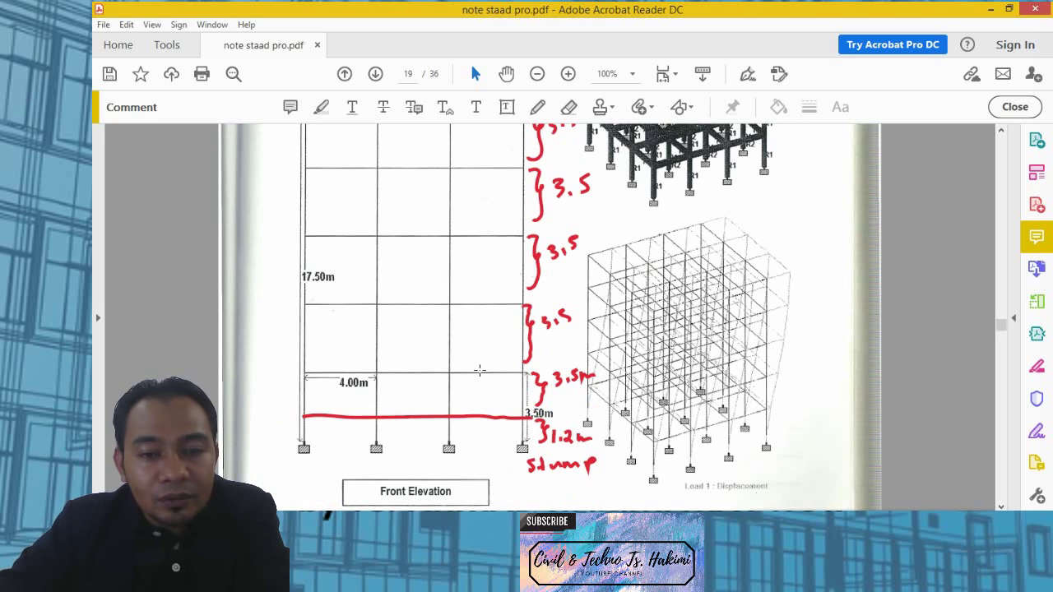
scroll(462, 233, up, 2)
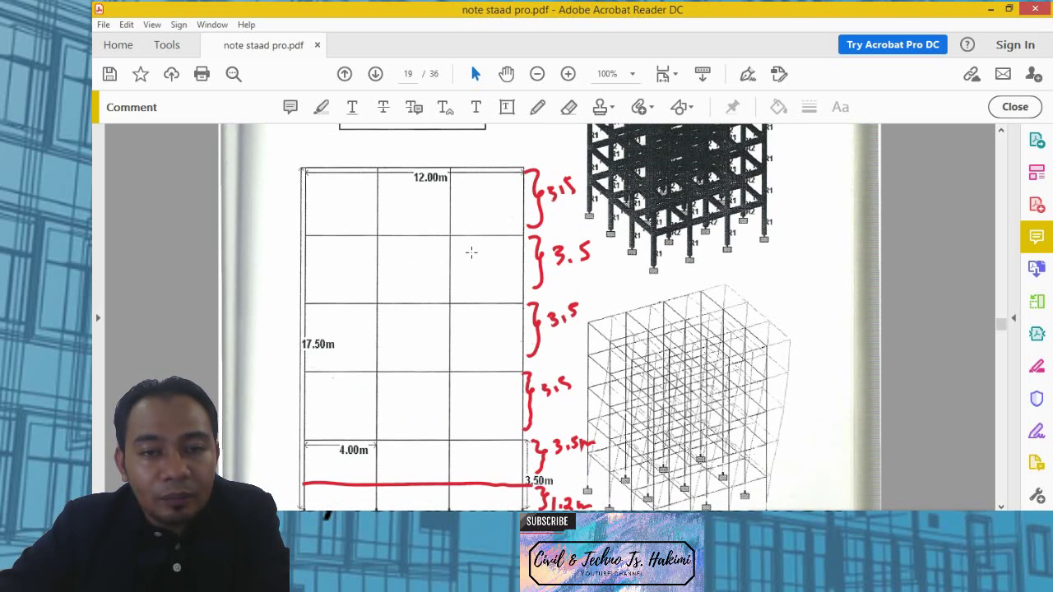
click(993, 8)
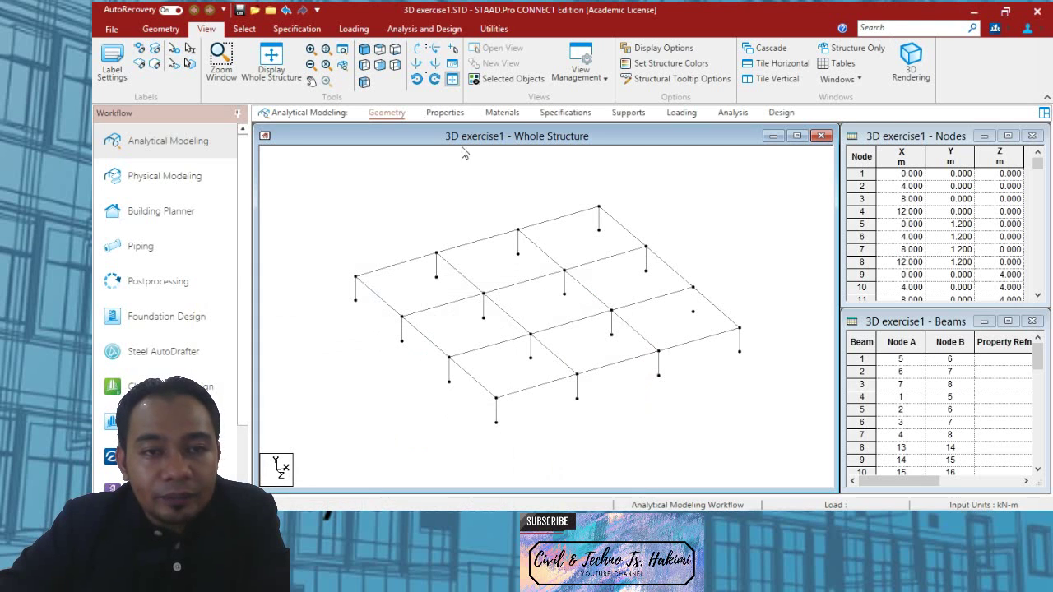
click(162, 29)
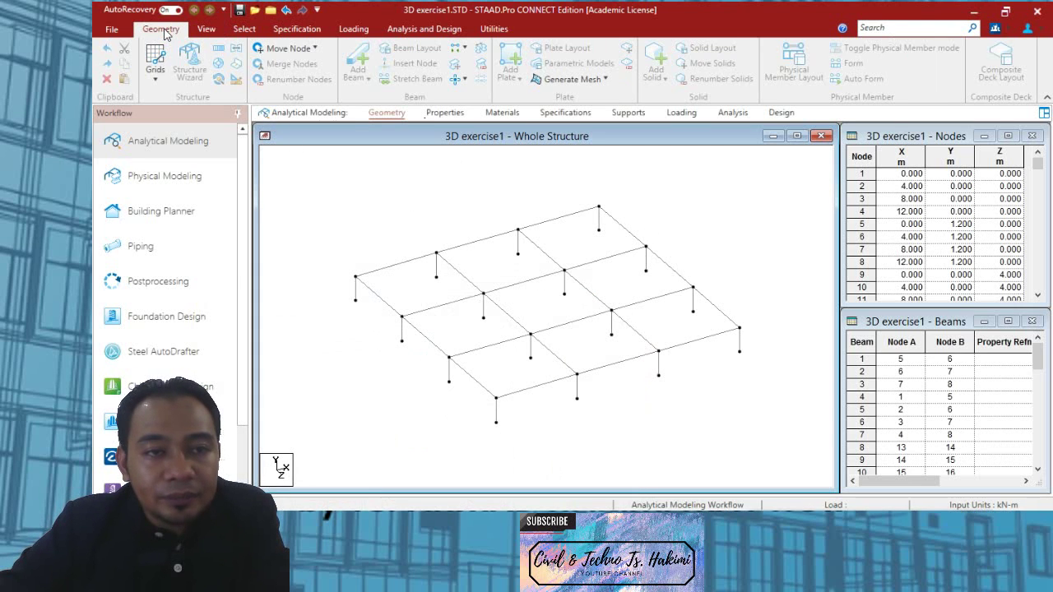
click(219, 51)
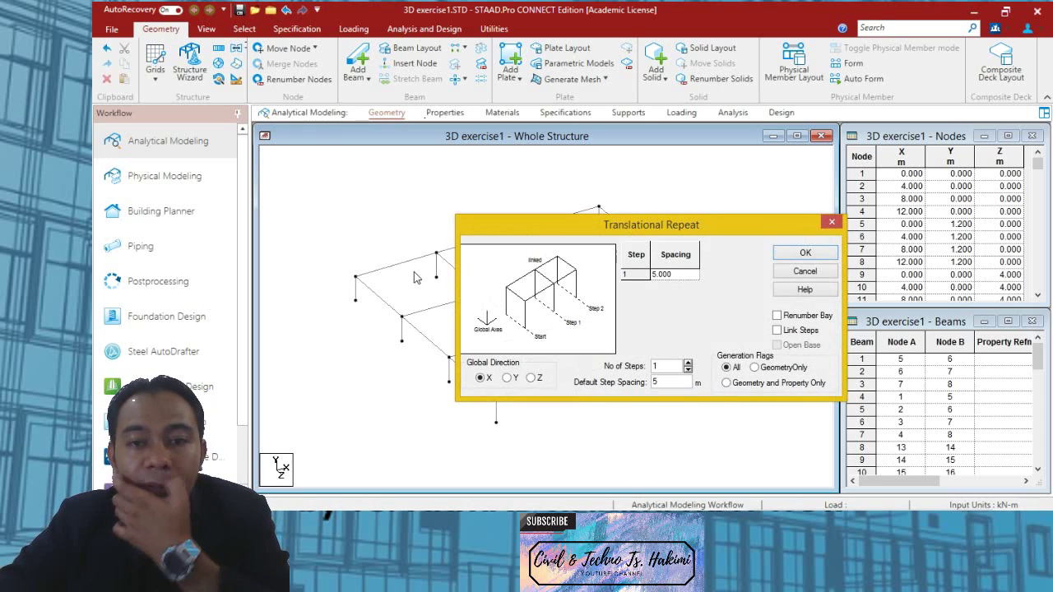
drag(555, 239, 404, 167)
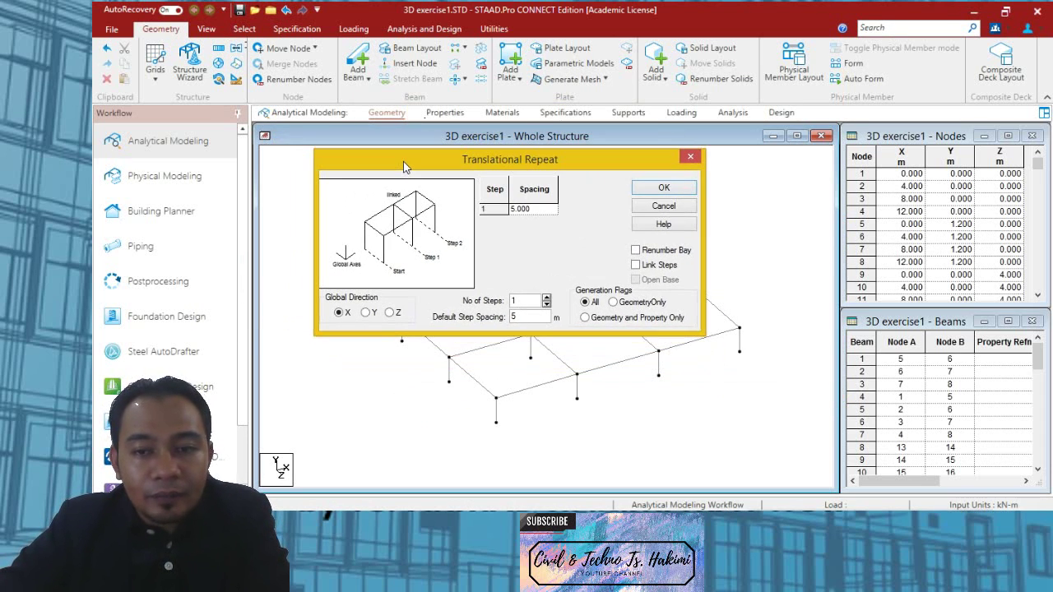
click(691, 159)
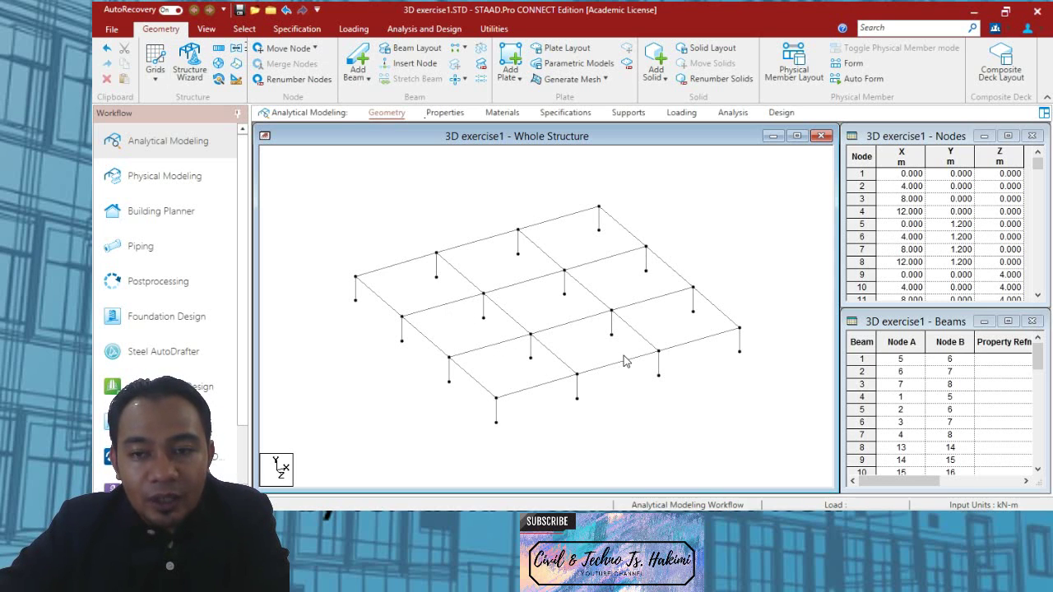
Step: Turn on the node number and beam number labels for the whole structure
middle_drag(628, 337, 600, 314)
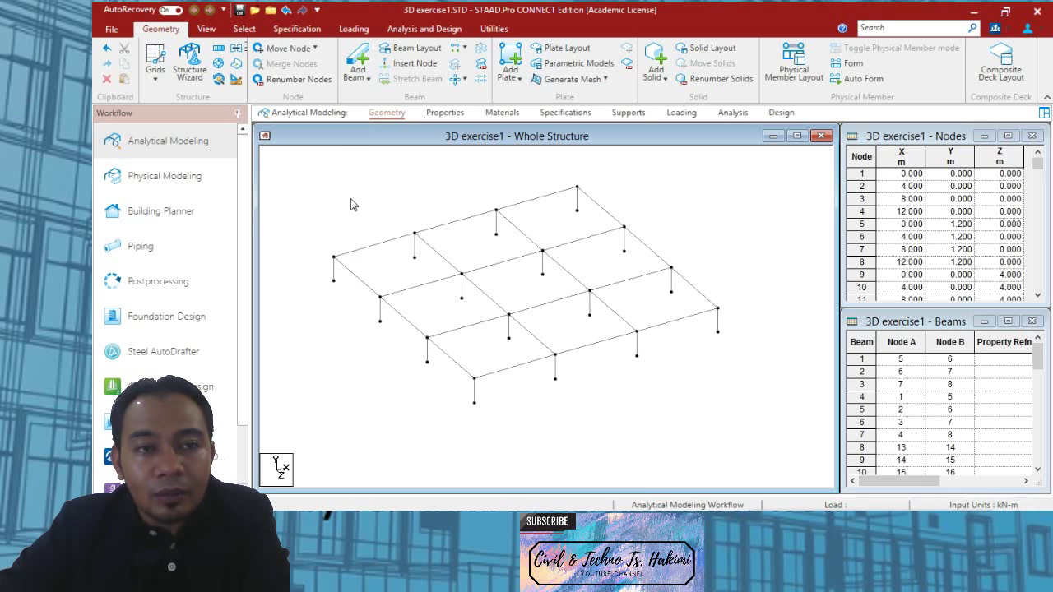
click(206, 30)
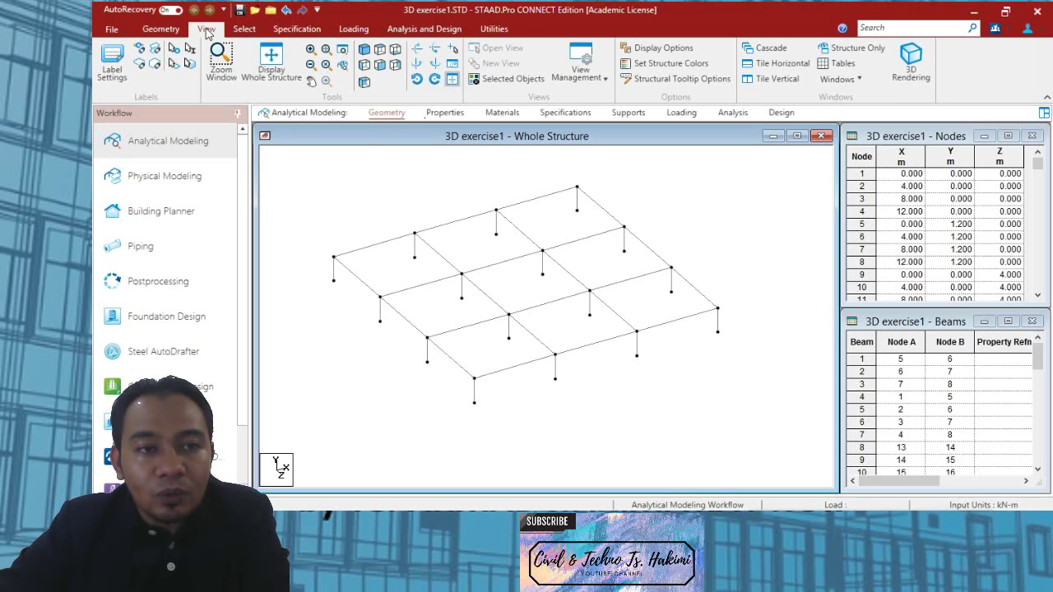
click(113, 74)
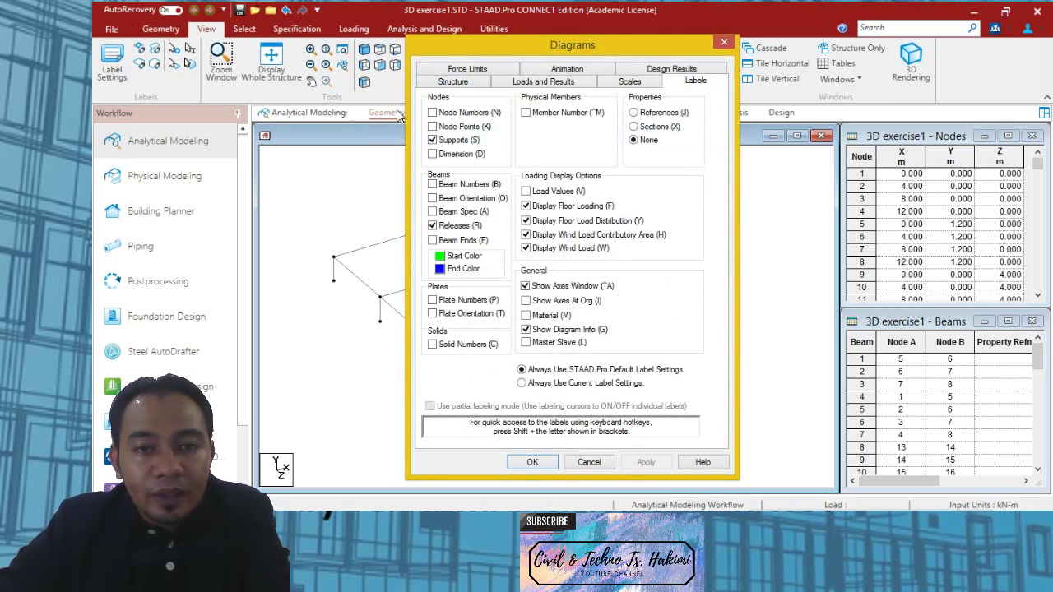
click(439, 114)
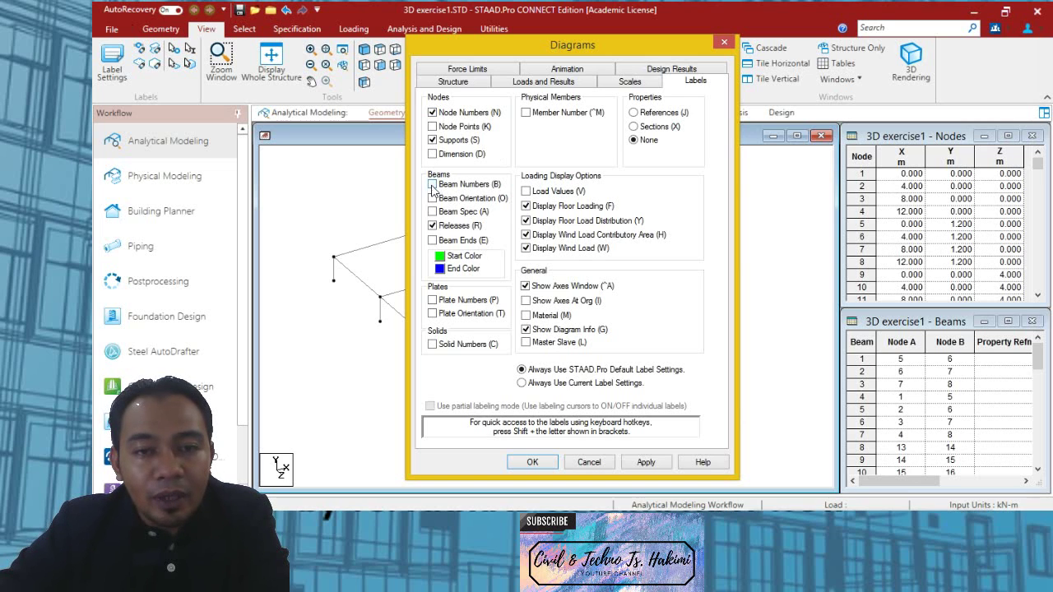
click(646, 462)
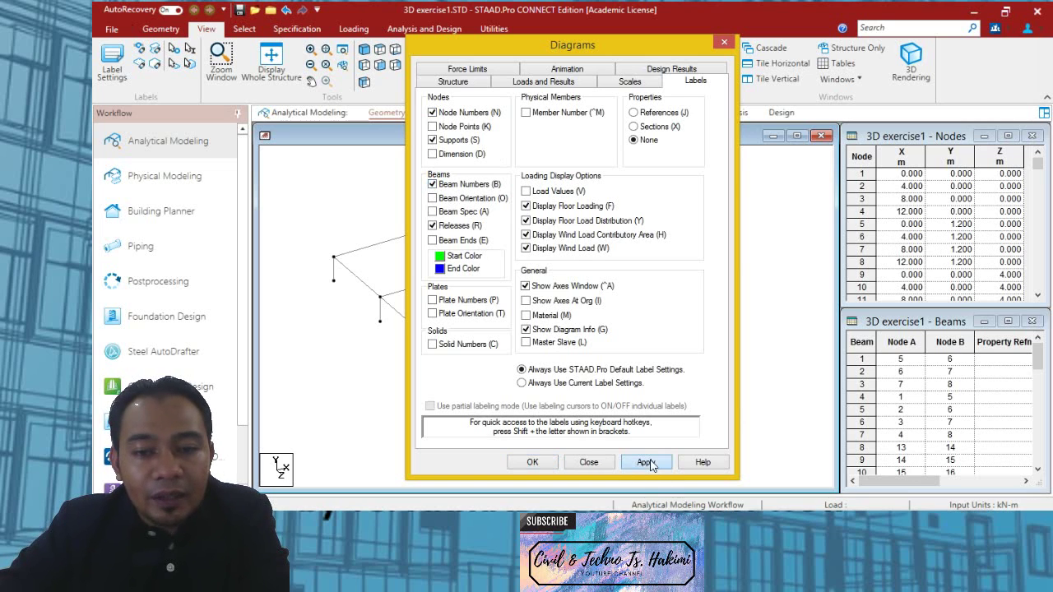
click(532, 462)
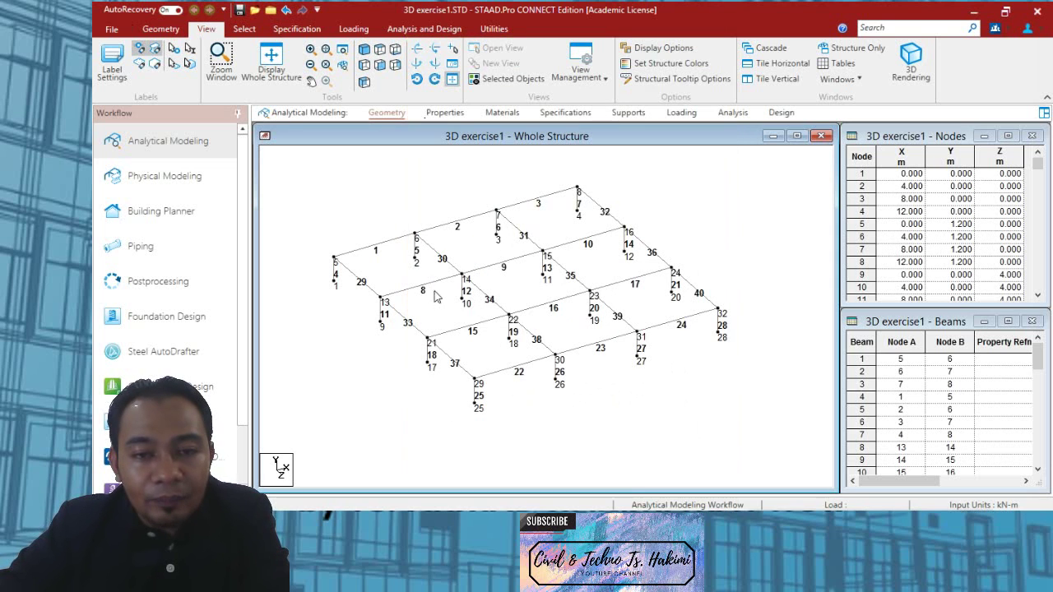
Step: Locate beams 1 and 2 in the model by selecting each from its record in the Beams table
scroll(429, 294, up, 3)
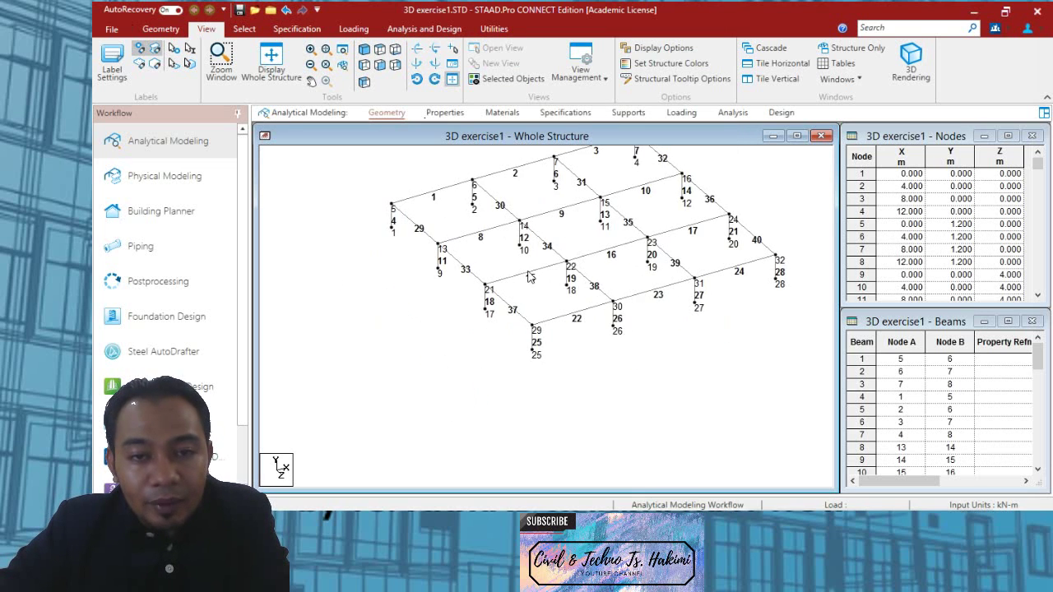
scroll(428, 231, up, 5)
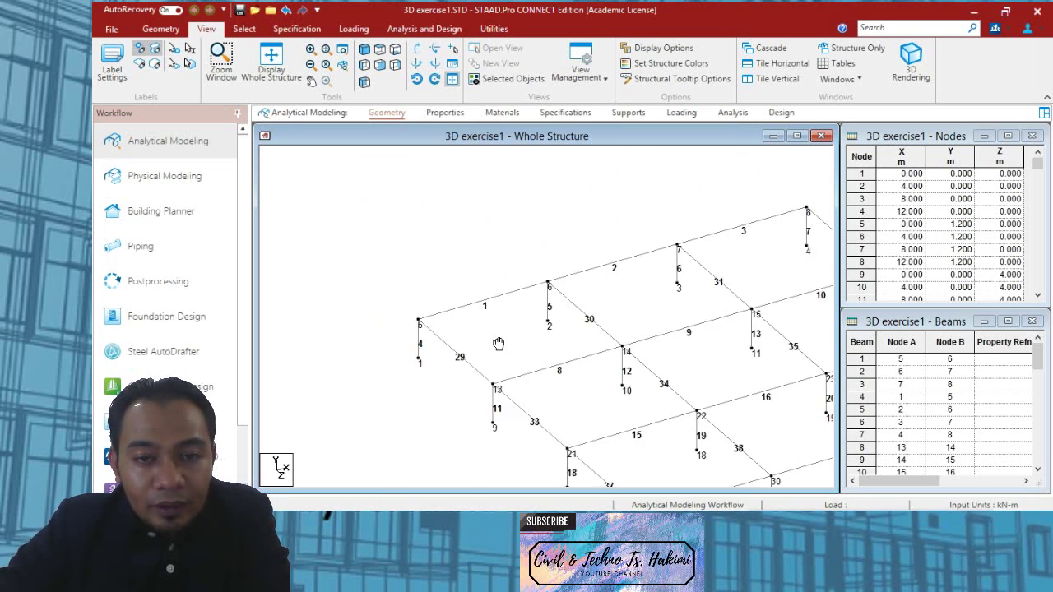
scroll(461, 332, up, 3)
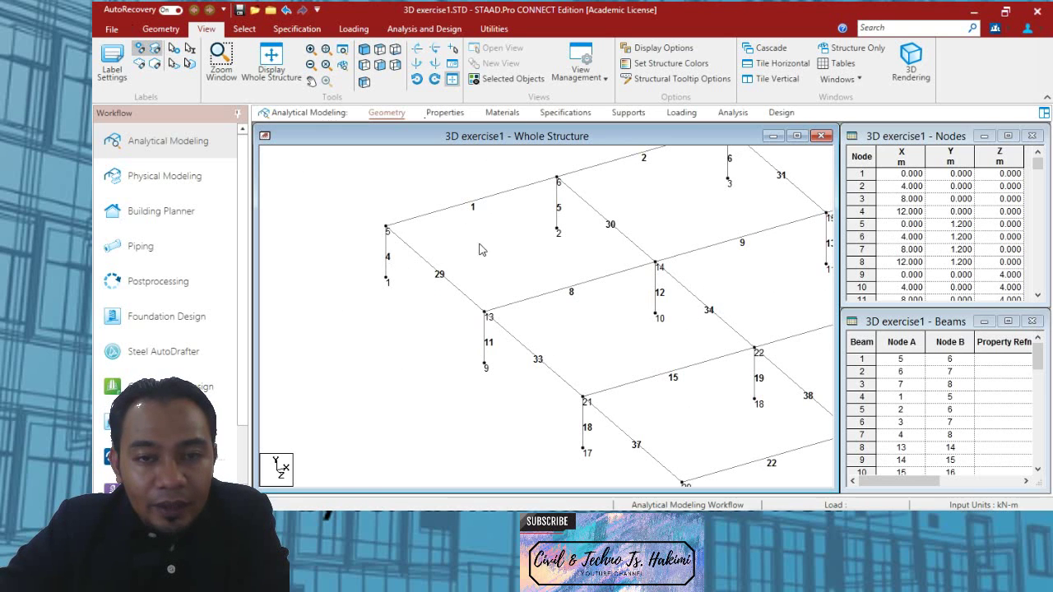
middle_drag(482, 247, 354, 169)
scroll(499, 320, down, 1)
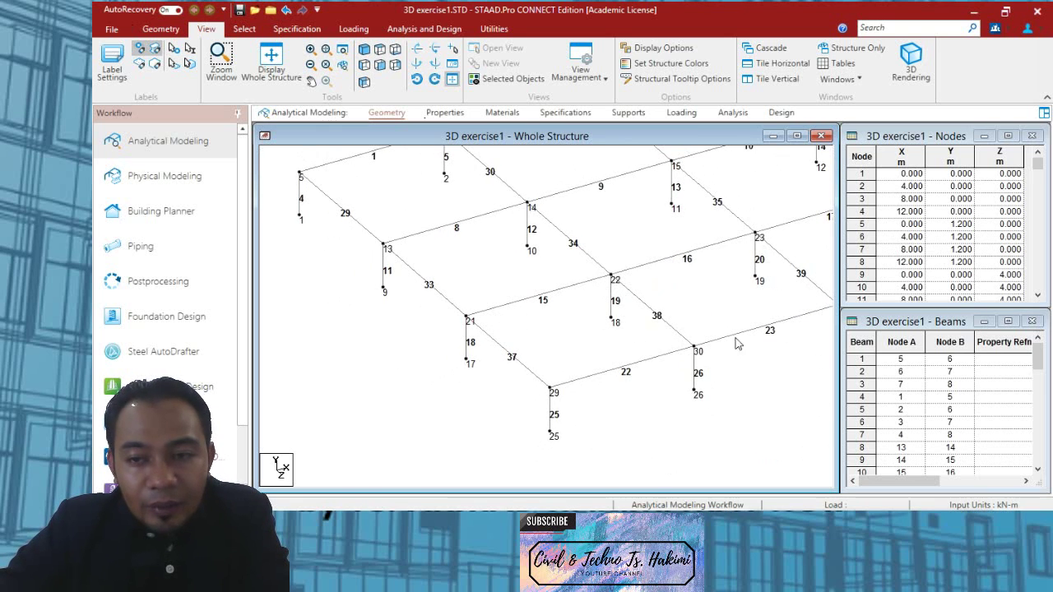
click(861, 359)
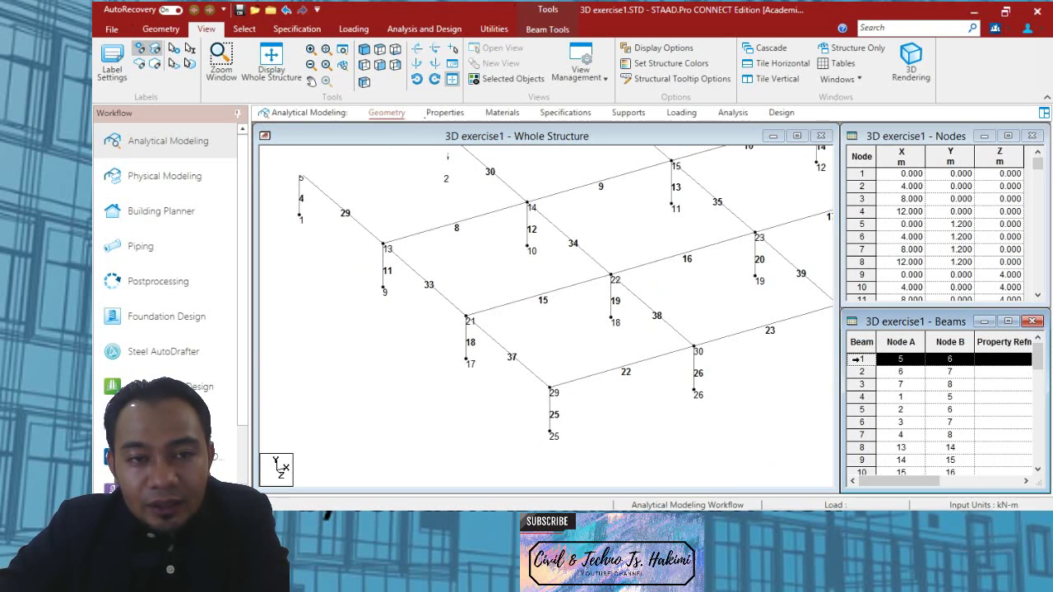
middle_drag(342, 186, 390, 296)
scroll(357, 235, down, 1)
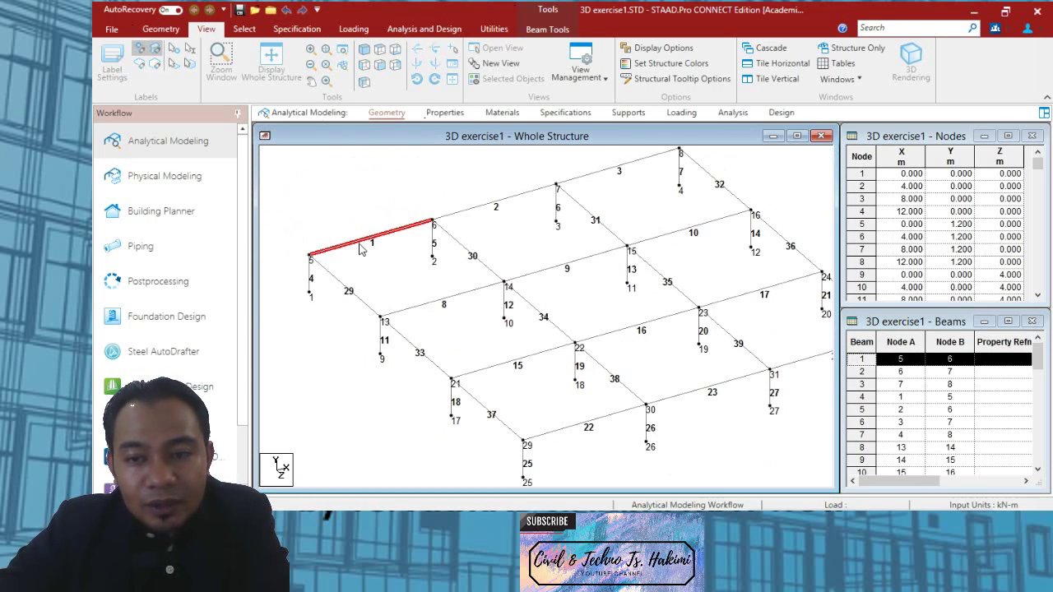
click(862, 372)
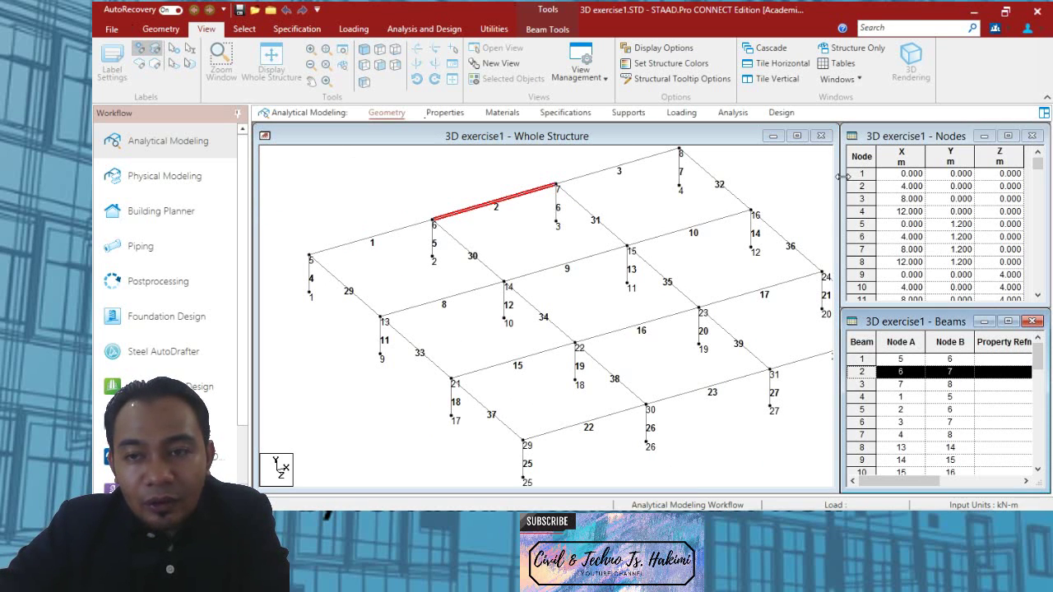
Step: Locate nodes 1 and 2 in the model from their records in the Nodes table, ending with the node selection cleared
click(863, 174)
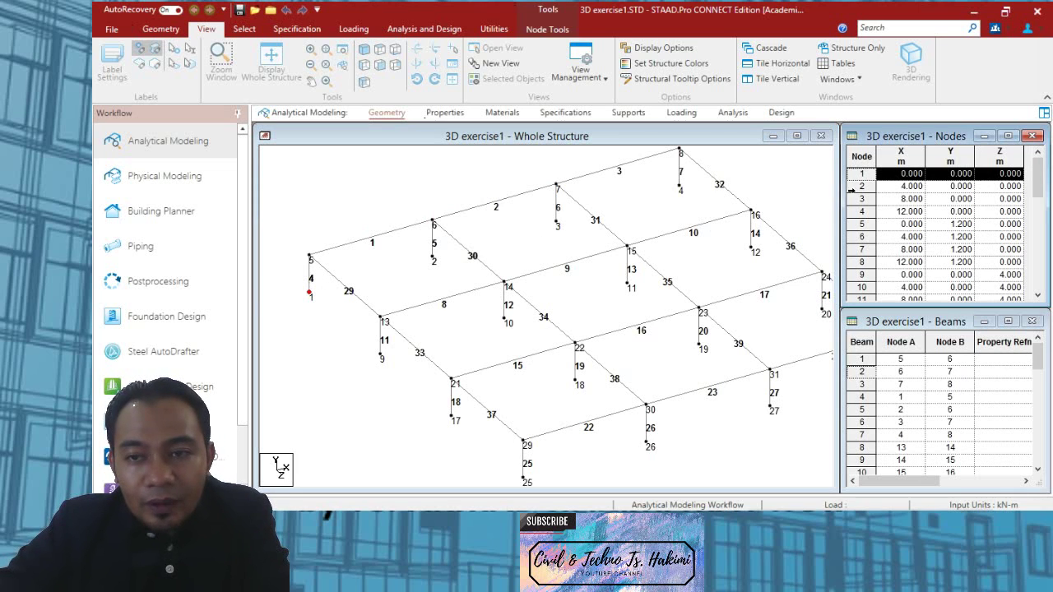
click(862, 186)
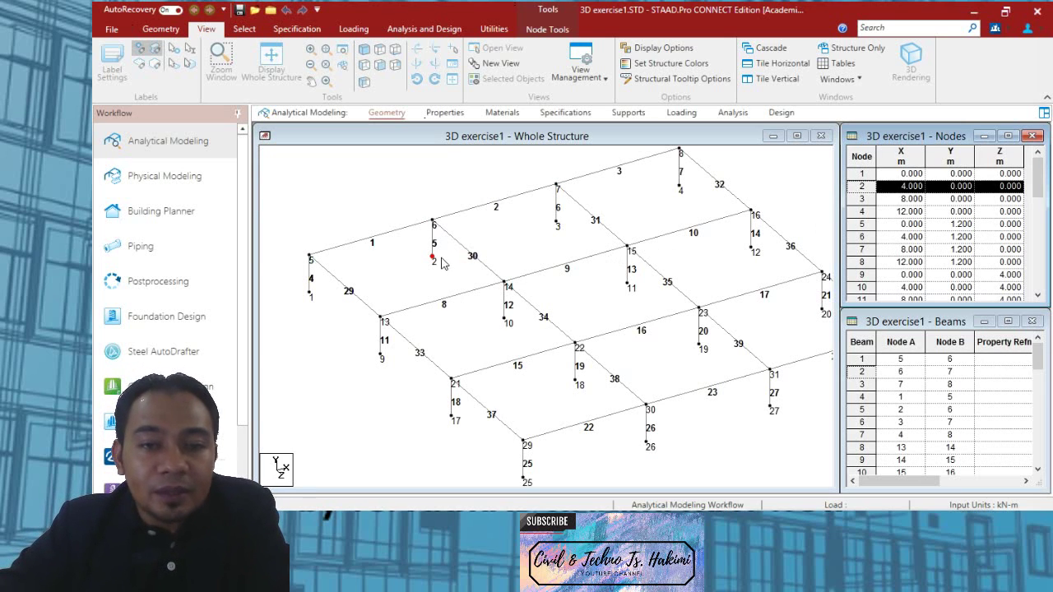
click(947, 212)
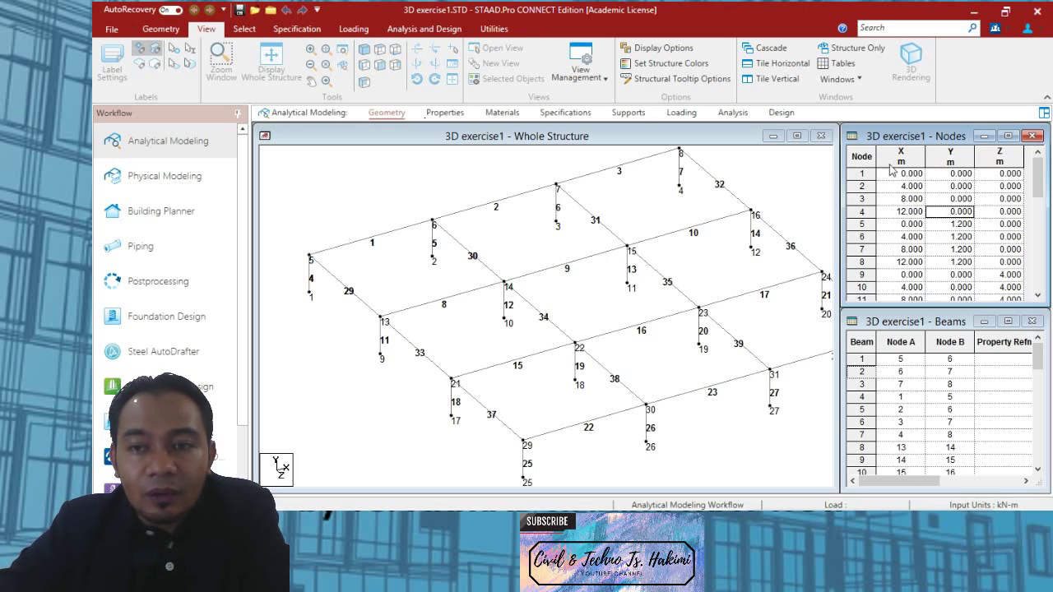
Step: Locate node 1 in the model from its record in the Nodes table, then clear the node selection
click(860, 174)
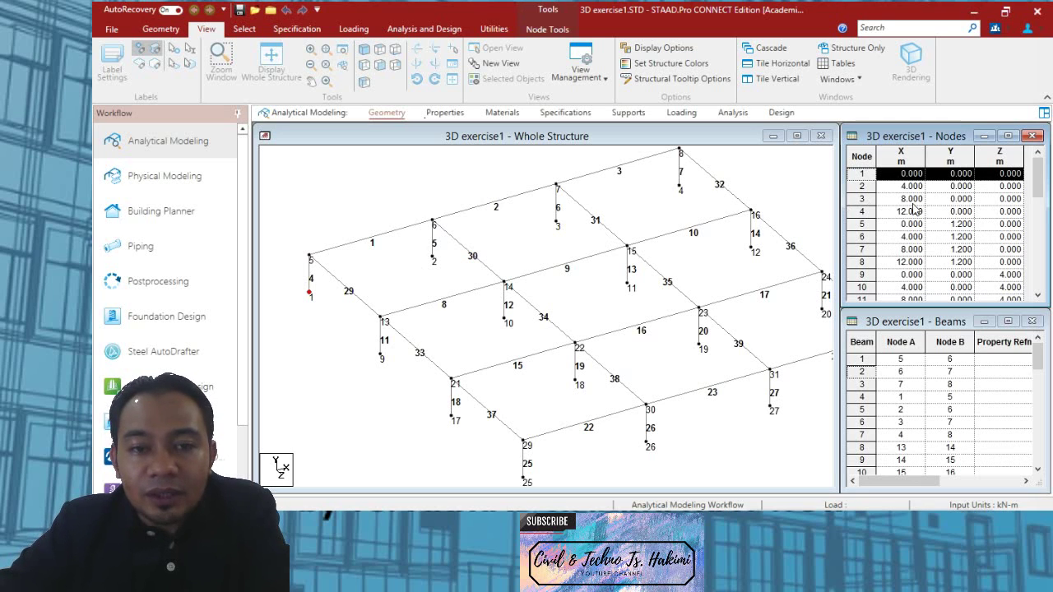
scroll(581, 332, down, 1)
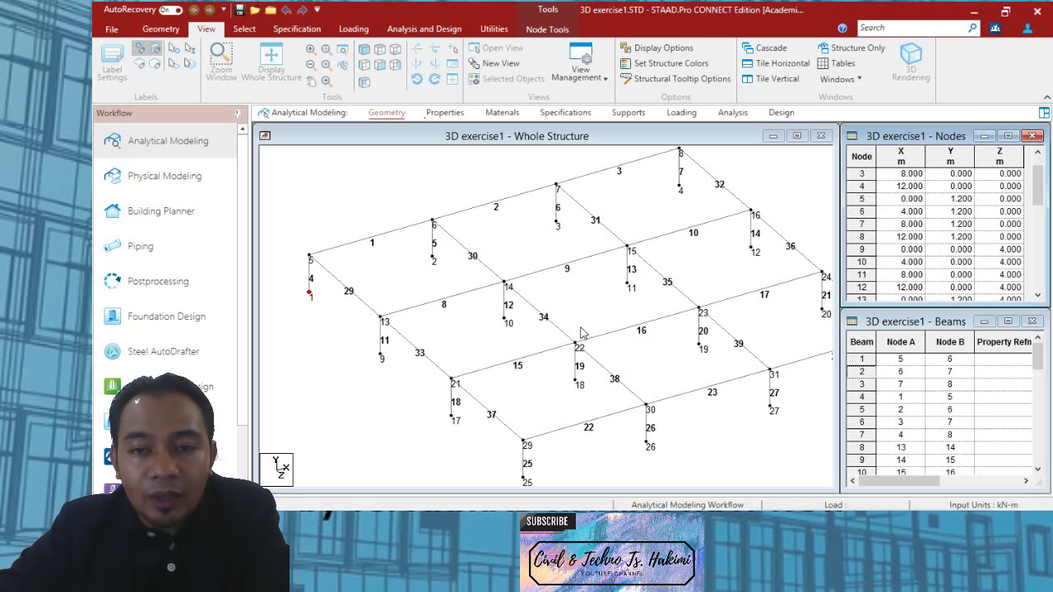
scroll(684, 284, up, 1)
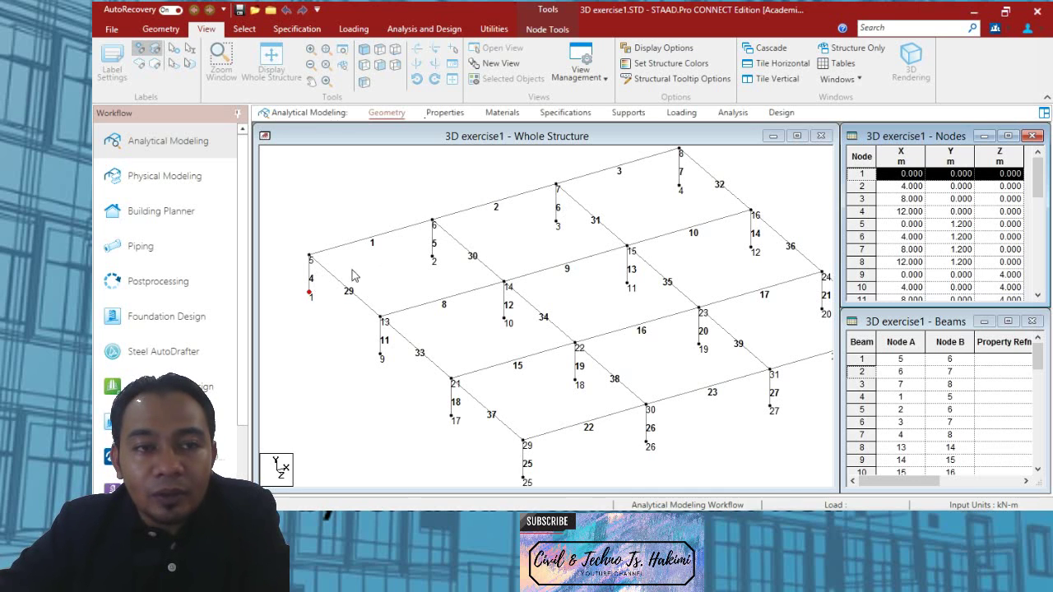
click(341, 201)
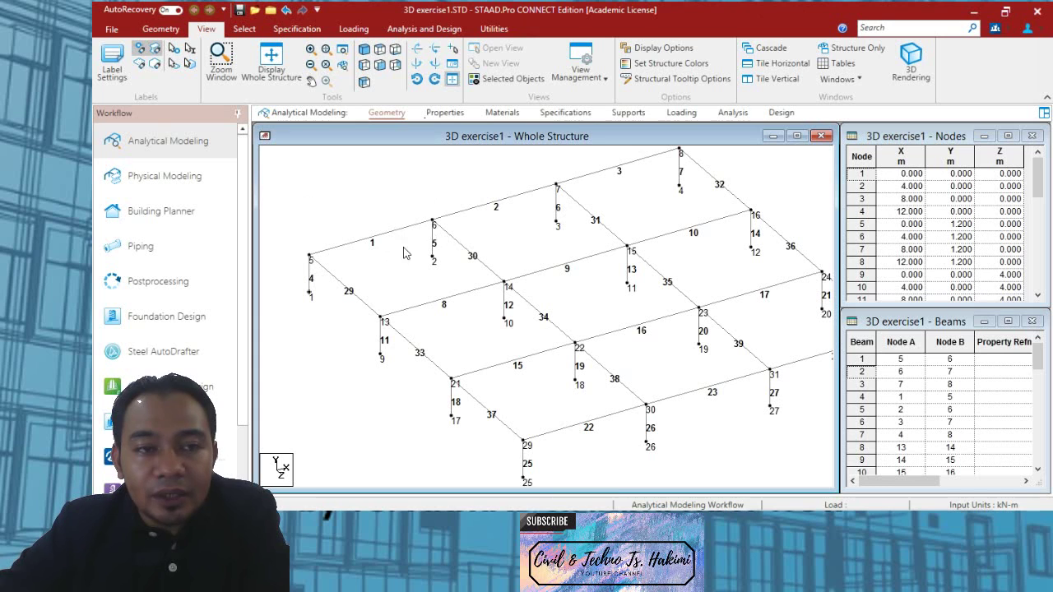
Step: Turn off the beam number labels, keeping the node numbers displayed on the structure
click(123, 86)
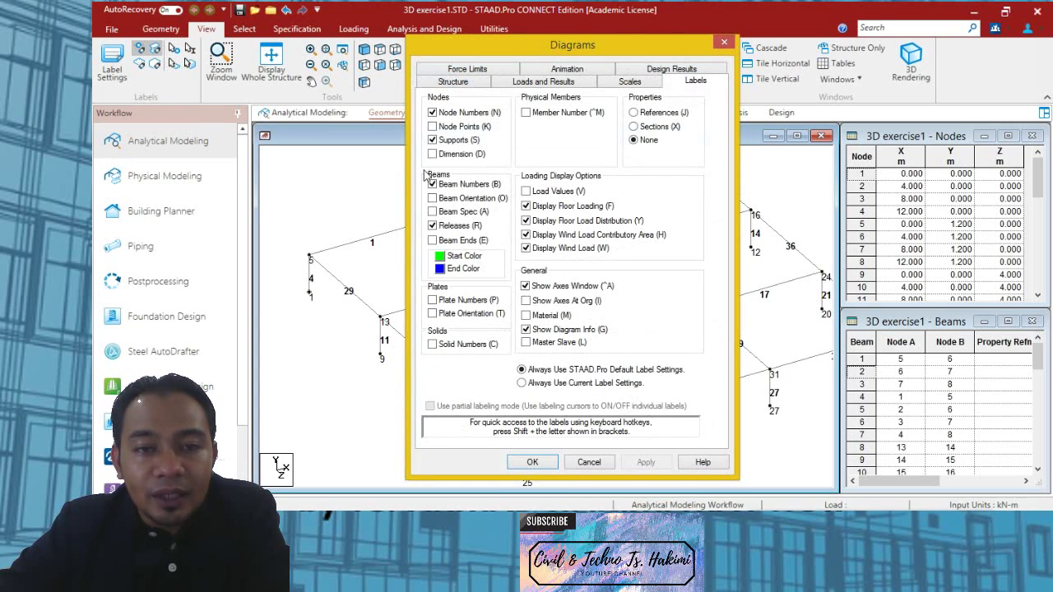
click(434, 185)
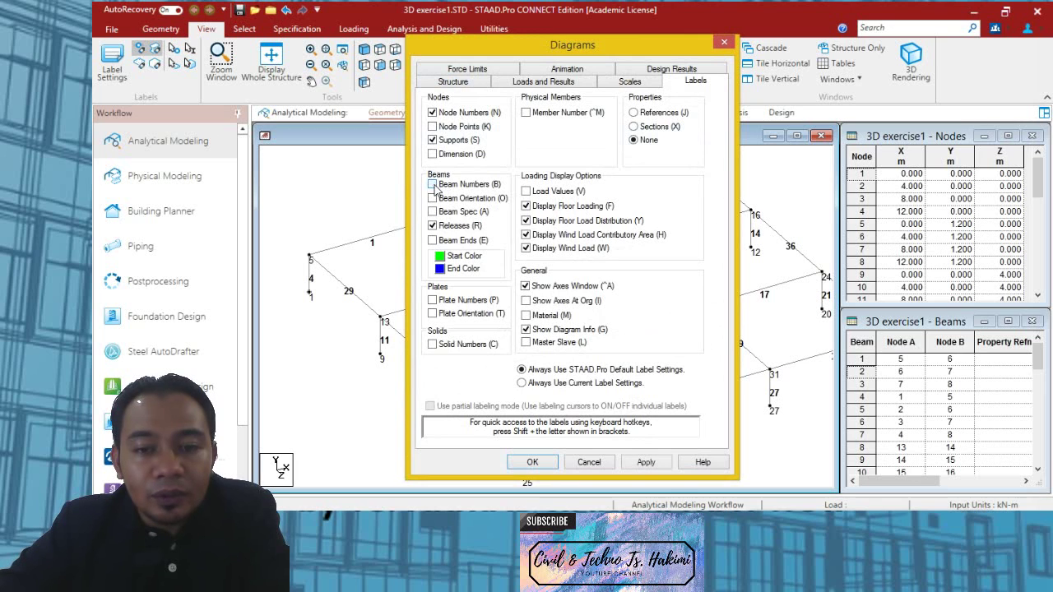
click(532, 462)
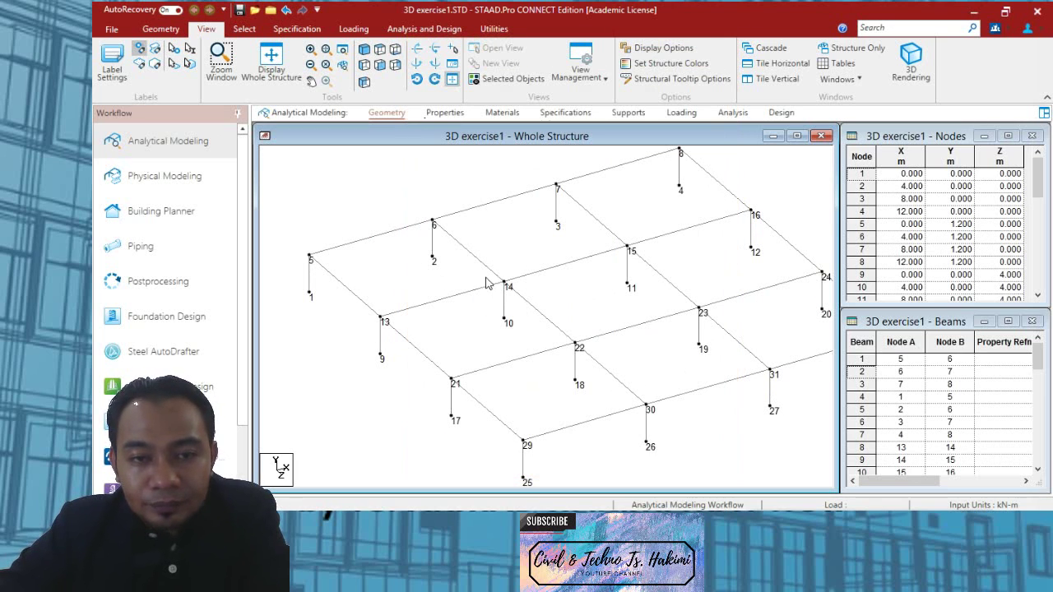
mouse_move(447, 266)
middle_down()
mouse_move(477, 244)
mouse_move(451, 256)
middle_up()
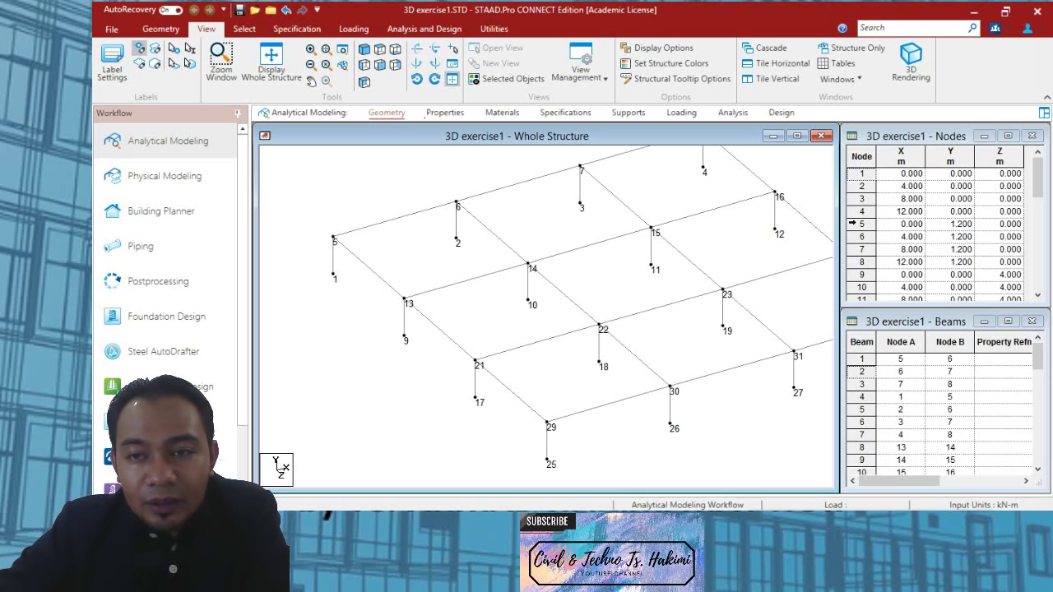
Step: Set the Z coordinate of node 5 to 2 m in the Nodes table
click(862, 224)
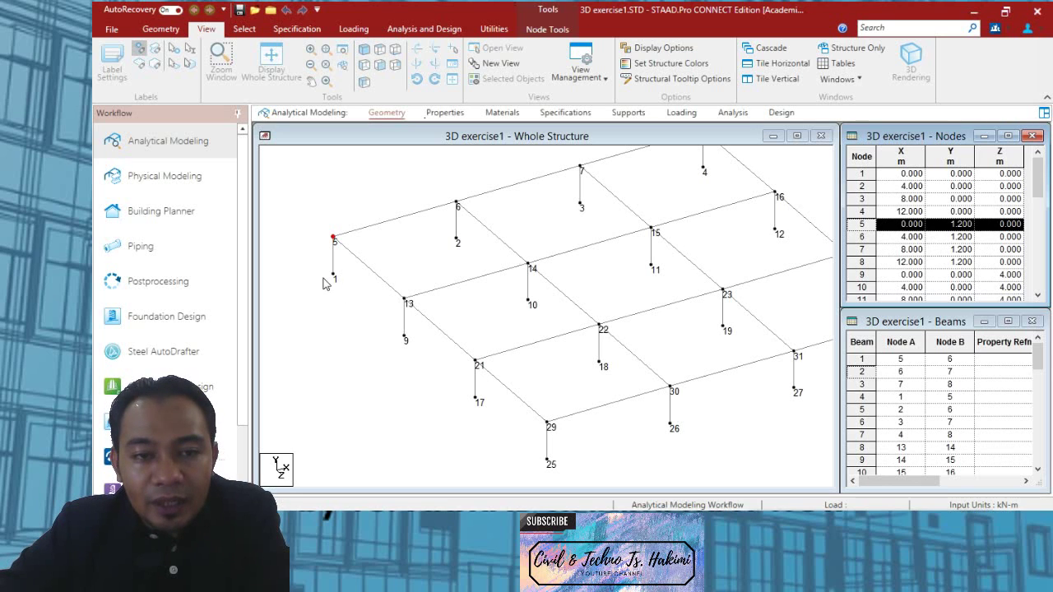
click(996, 225)
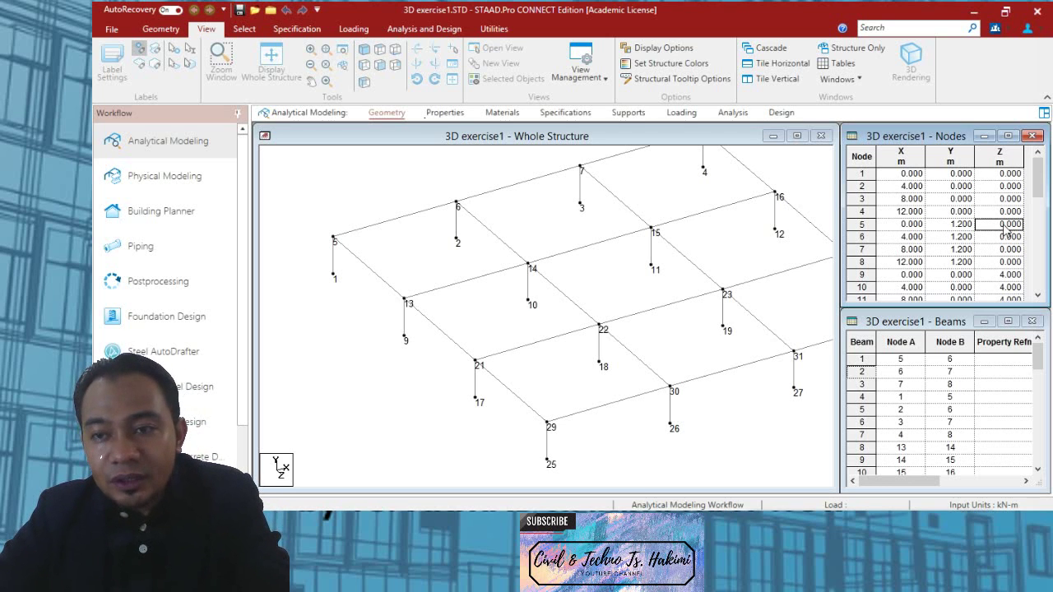
text(2)
key(Return)
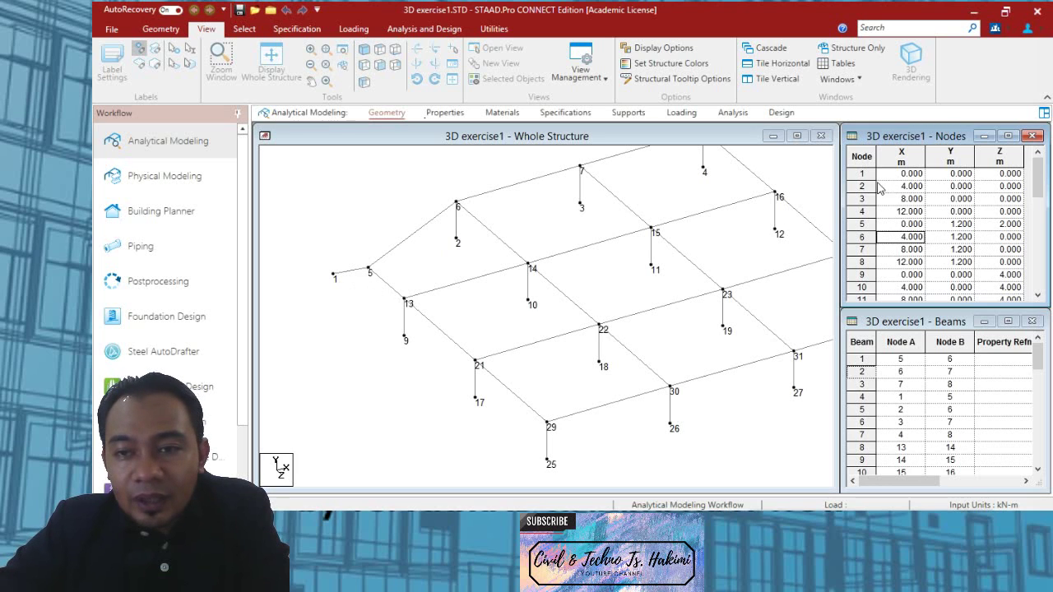
Step: Set the Z coordinate of node 1, at the base of the same corner column, to 2 m
click(333, 274)
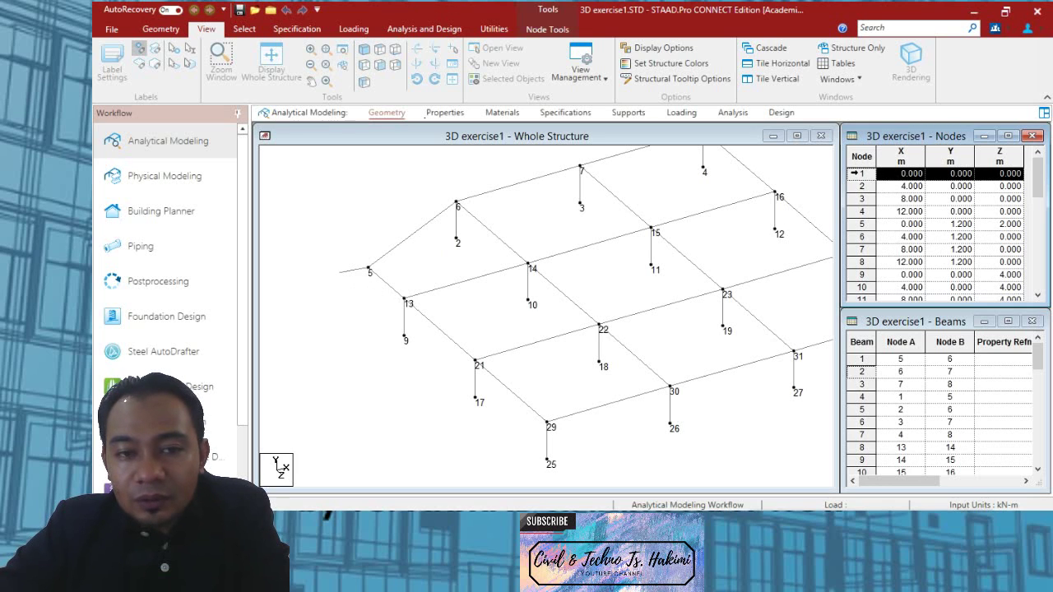
click(999, 174)
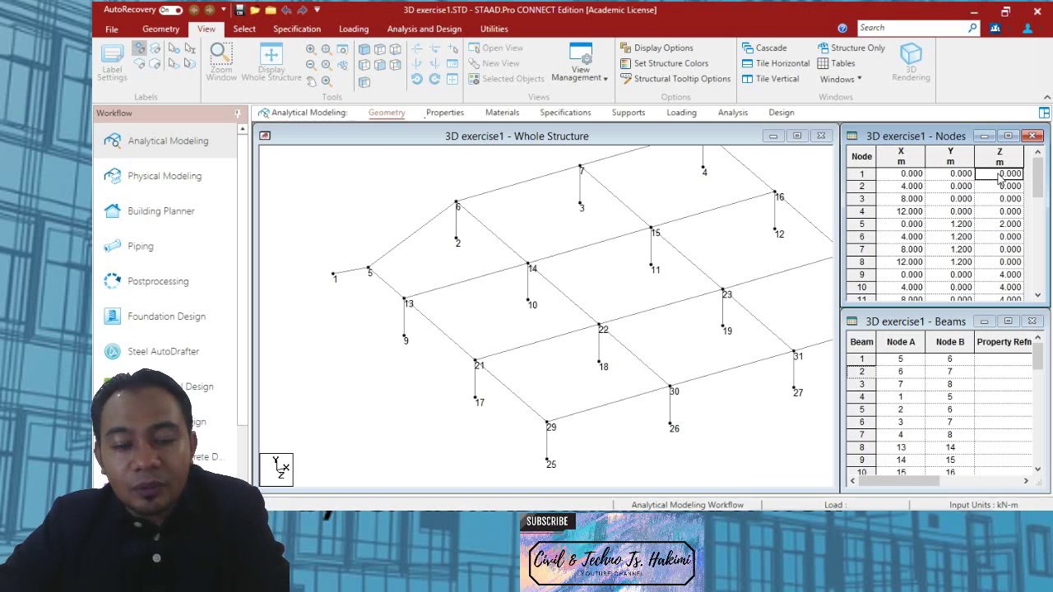
text(2)
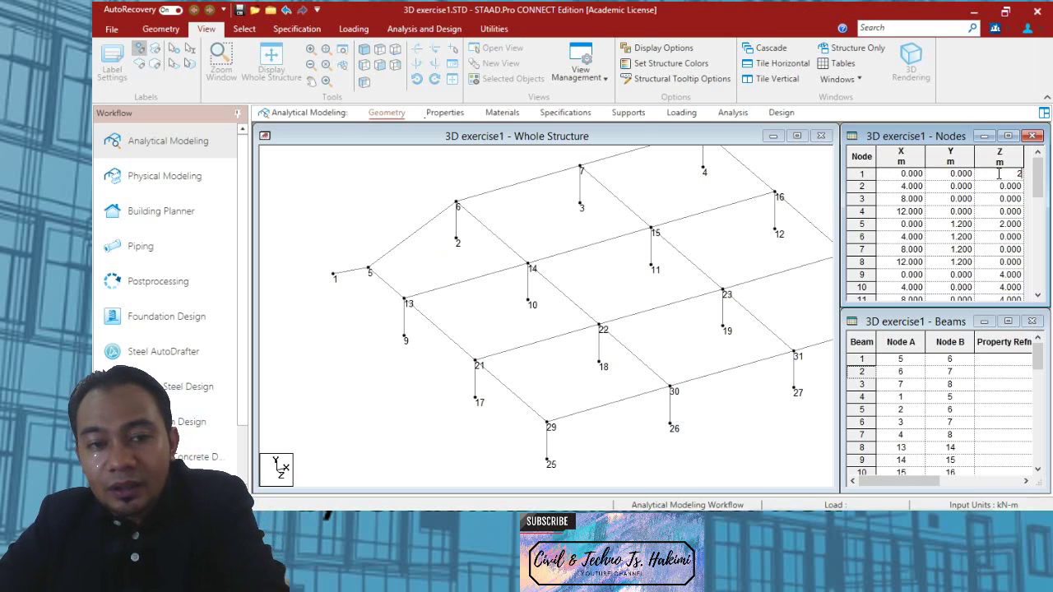
key(Return)
scroll(470, 294, down, 1)
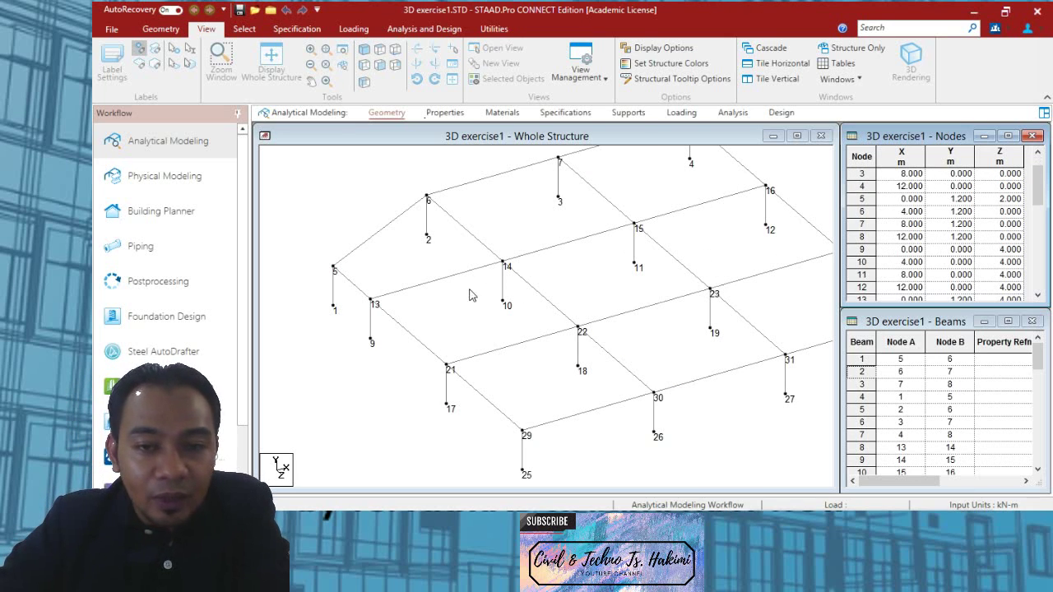
Step: Examine the frame around the shifted corner column between nodes 1 and 5
middle_drag(533, 294, 501, 301)
scroll(559, 314, down, 5)
scroll(589, 329, up, 2)
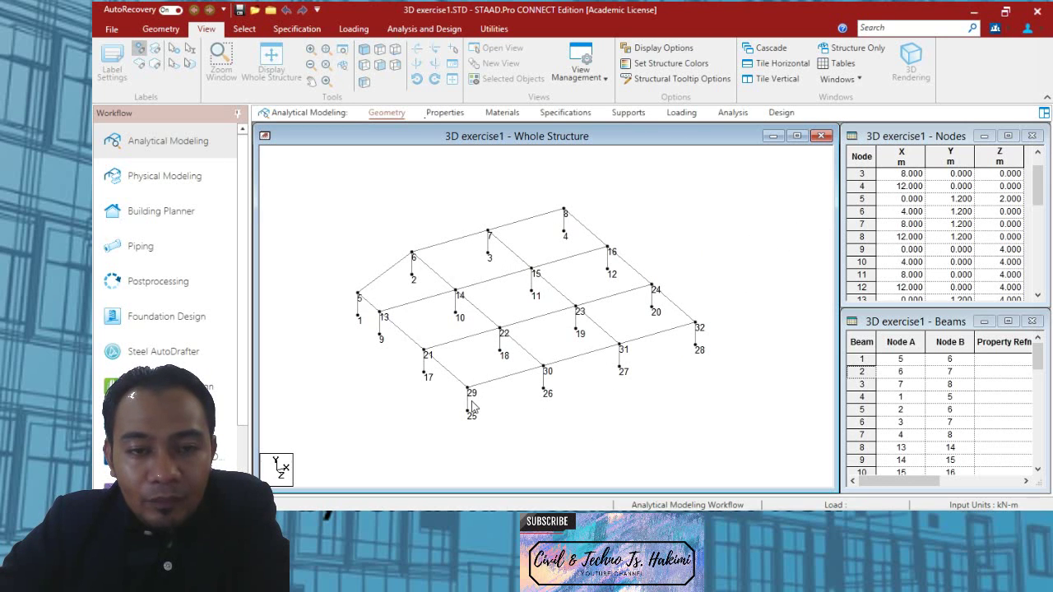
scroll(475, 403, up, 2)
middle_drag(475, 382, 518, 370)
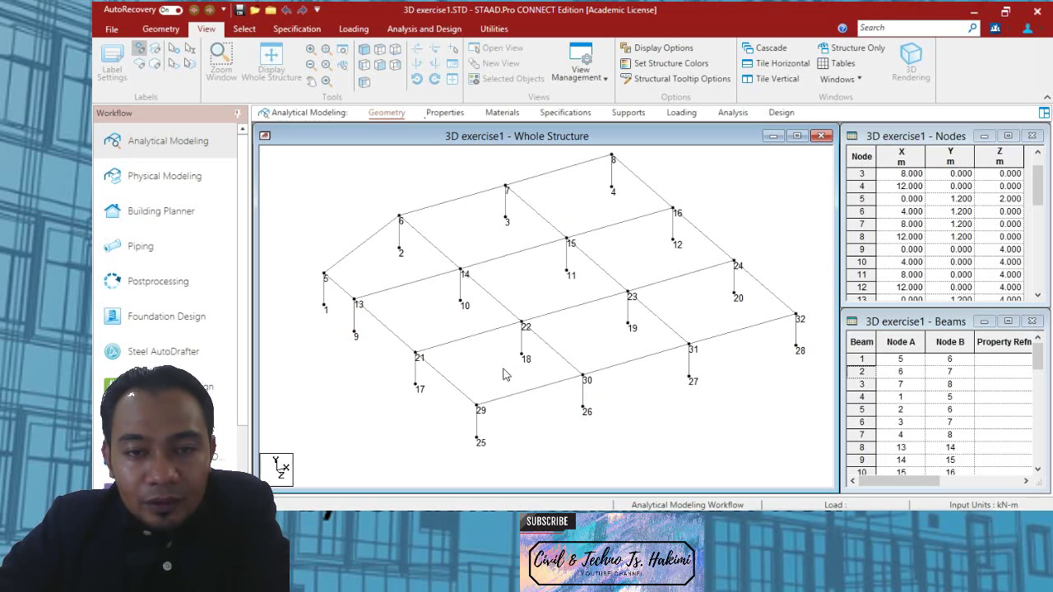
scroll(397, 322, down, 1)
middle_drag(400, 309, 496, 309)
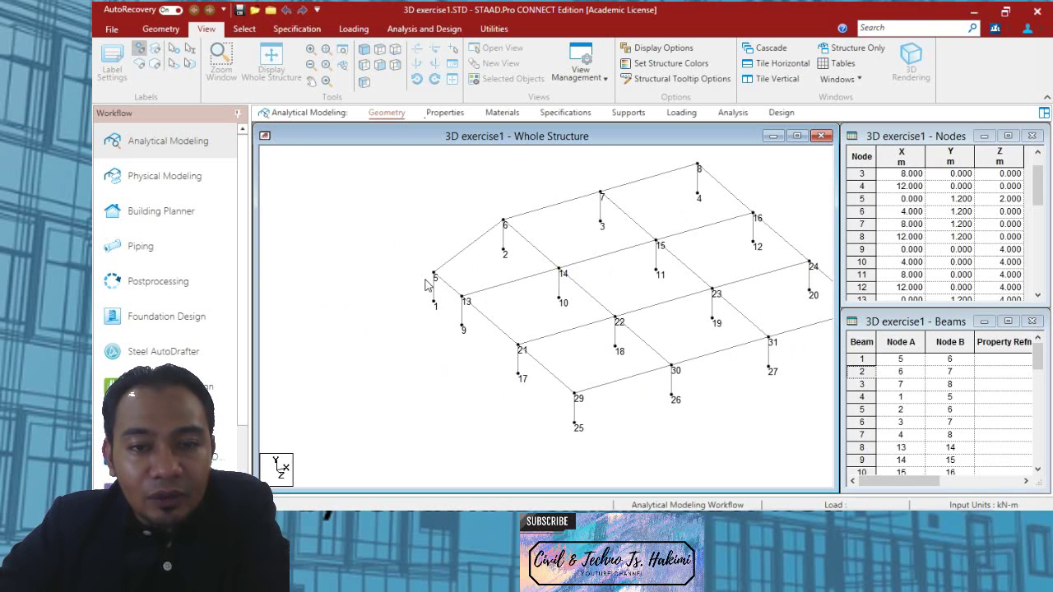
middle_drag(688, 355, 579, 348)
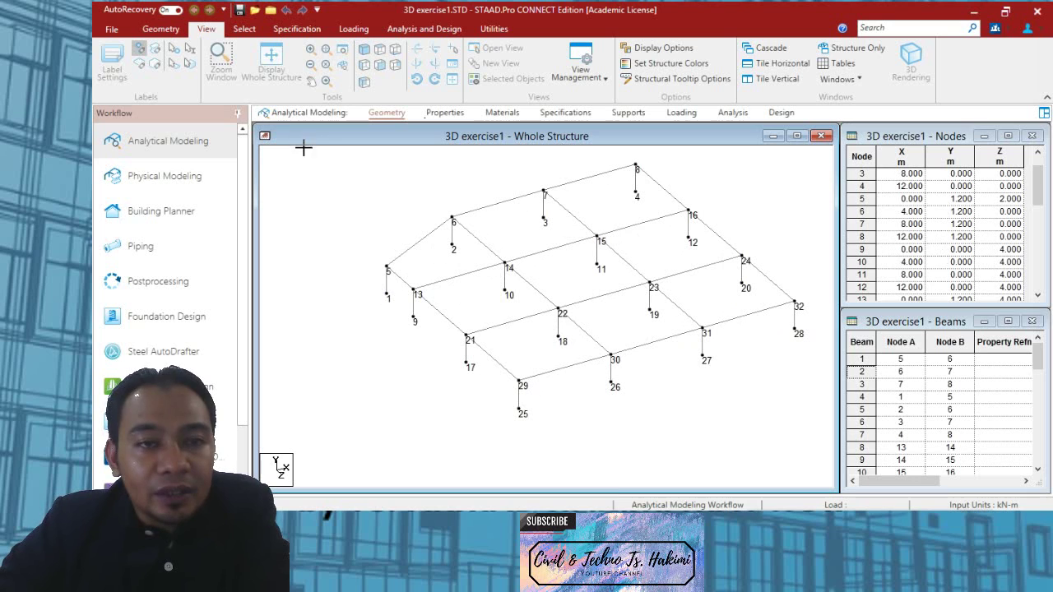
Step: Undo both Z coordinate changes made to nodes 1 and 5
click(285, 13)
click(285, 11)
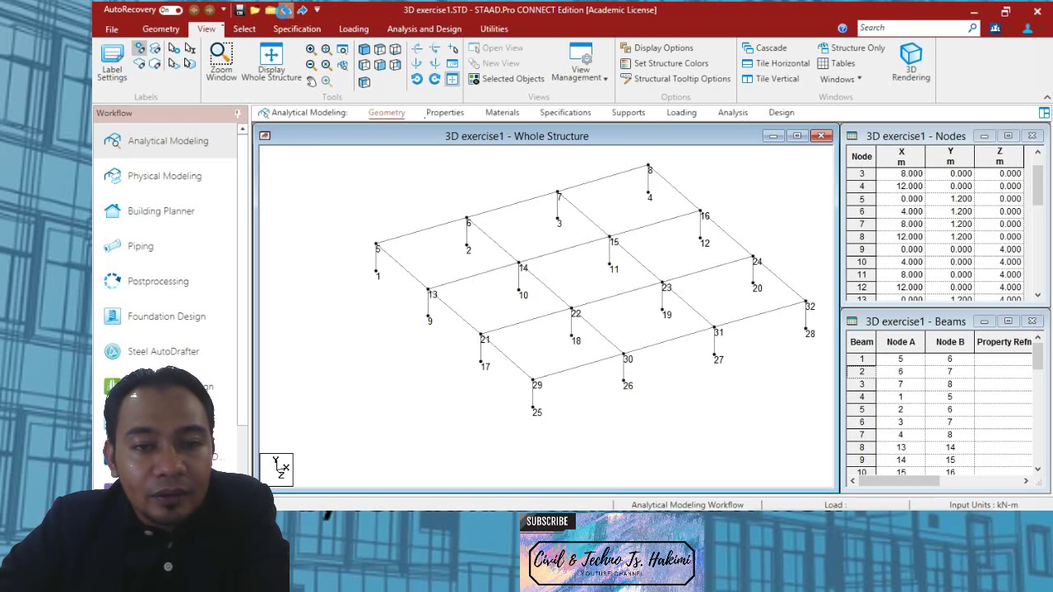
middle_drag(635, 275, 539, 286)
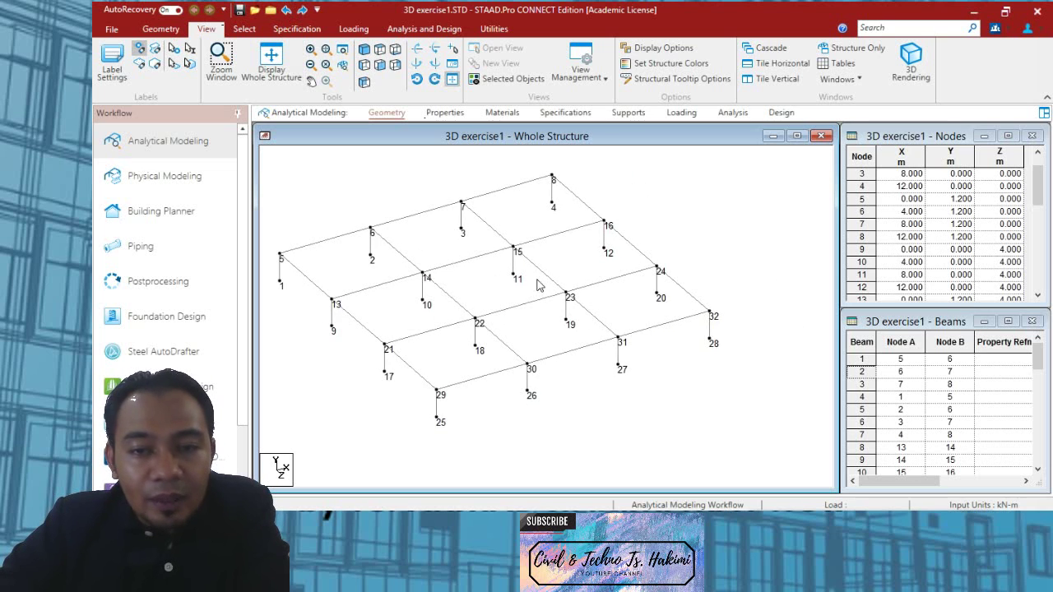
scroll(539, 285, down, 2)
middle_drag(442, 302, 524, 299)
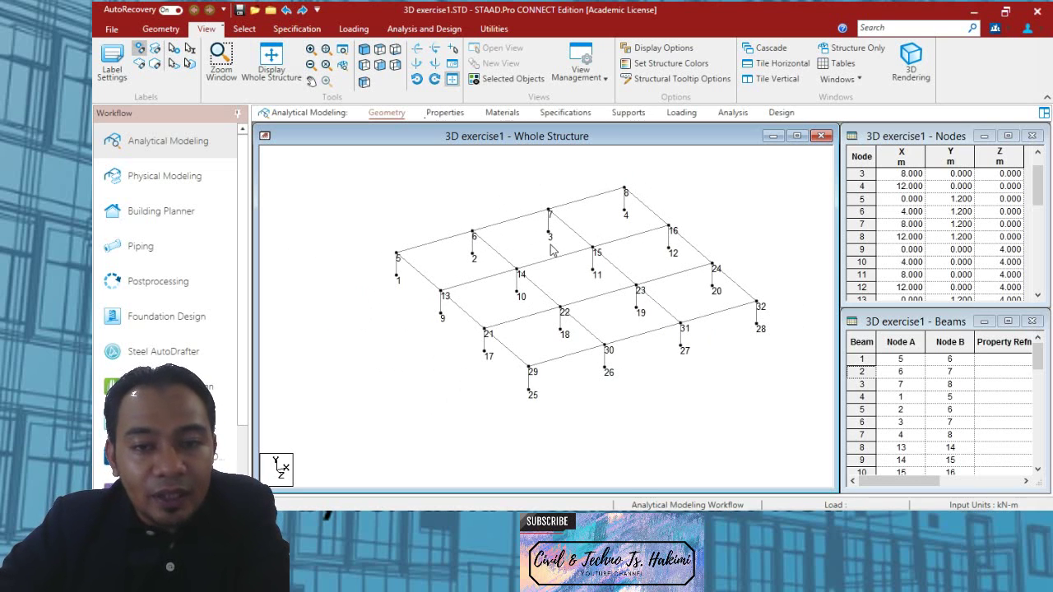
Step: Turn off the node number labels for the whole structure
click(113, 68)
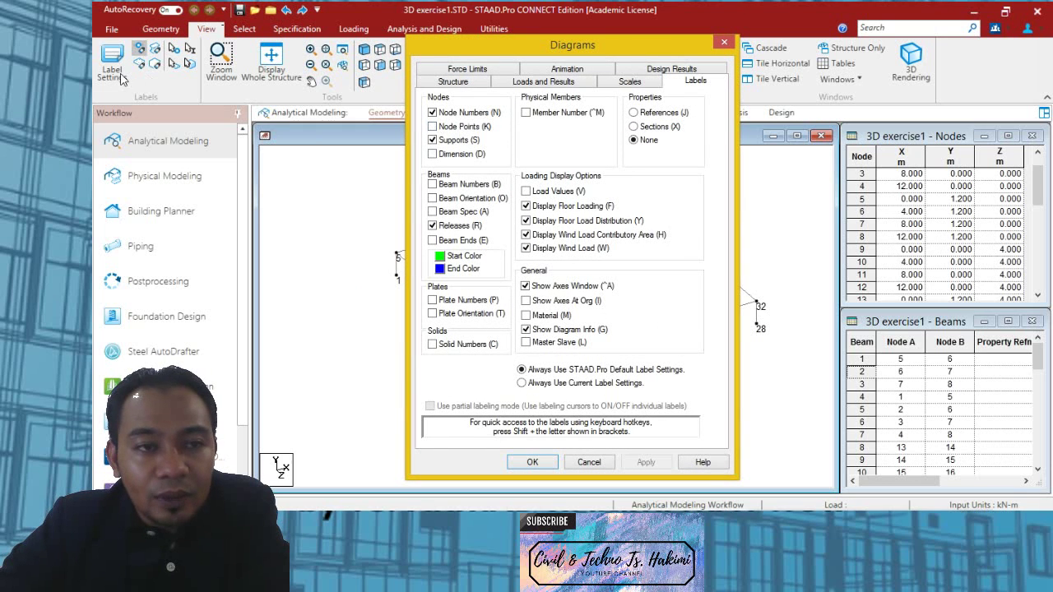
click(432, 112)
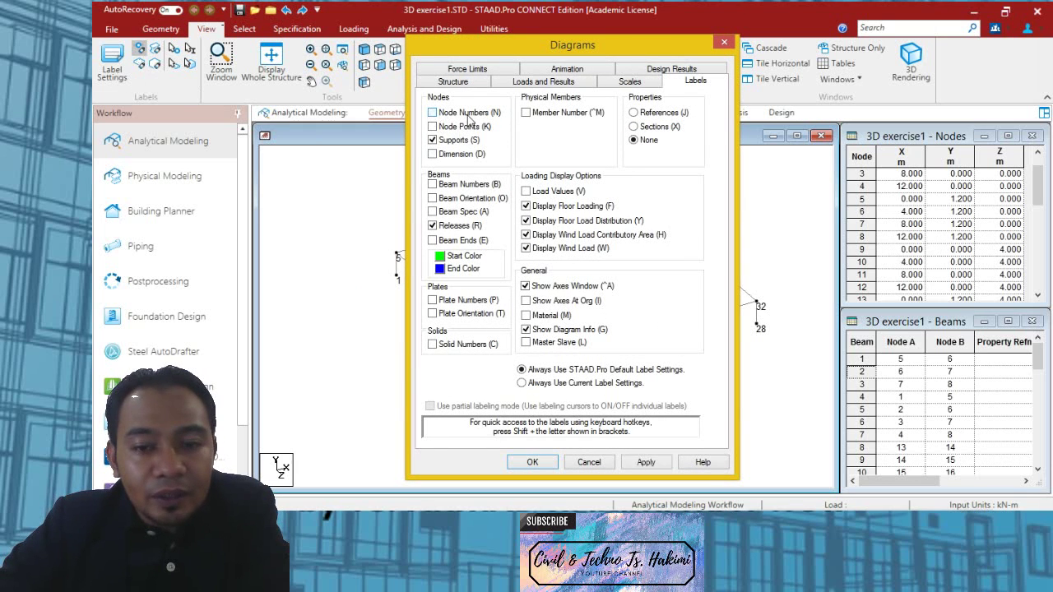
click(533, 462)
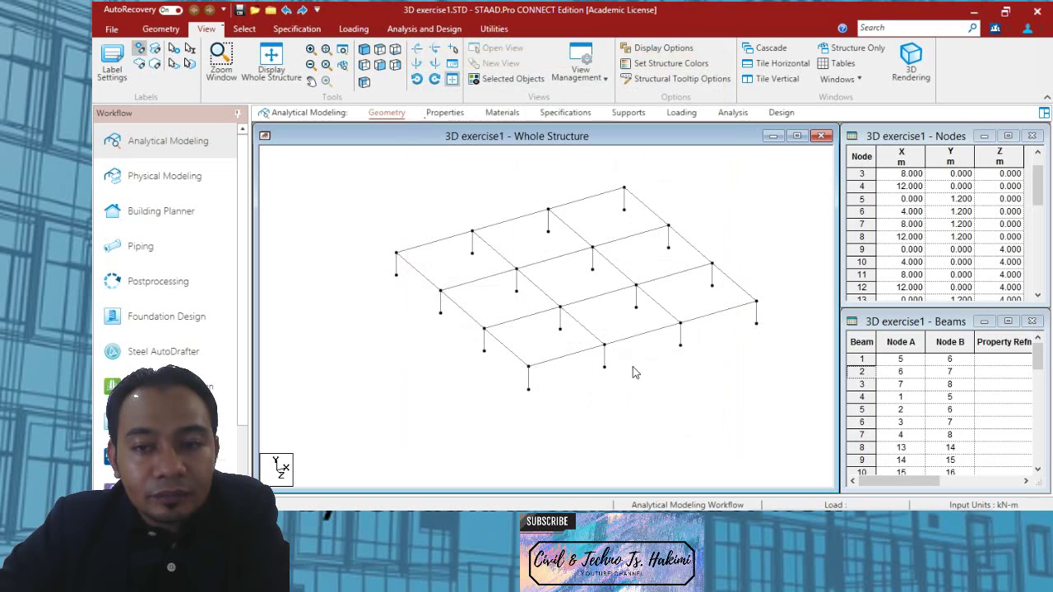
middle_drag(585, 263, 494, 309)
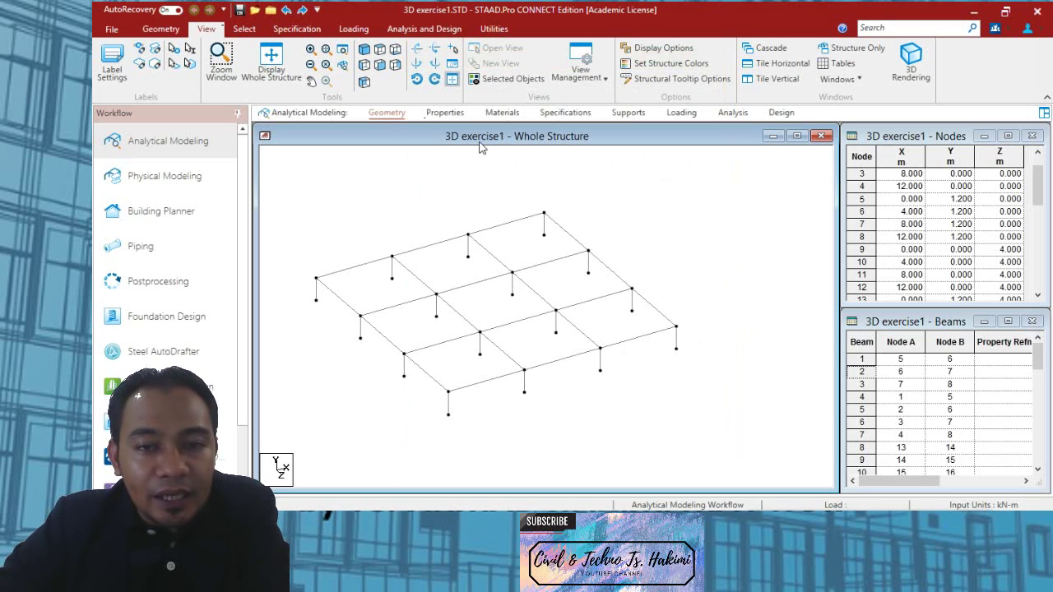
middle_drag(422, 265, 504, 272)
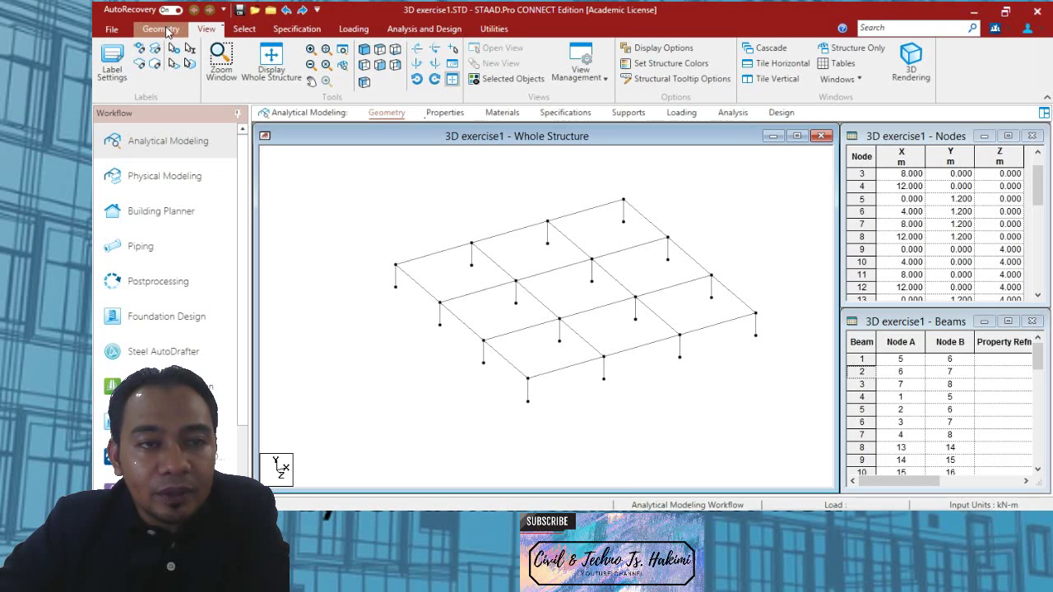
Step: Select all horizontal beams at the 1.2 m level from the front elevation, and restore the isometric view
click(159, 31)
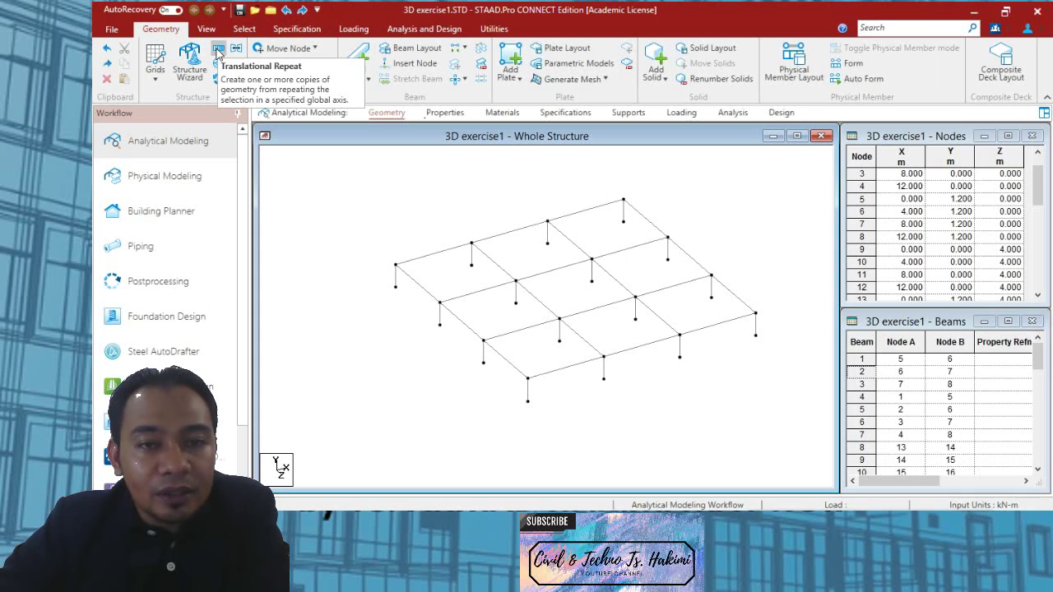
click(218, 51)
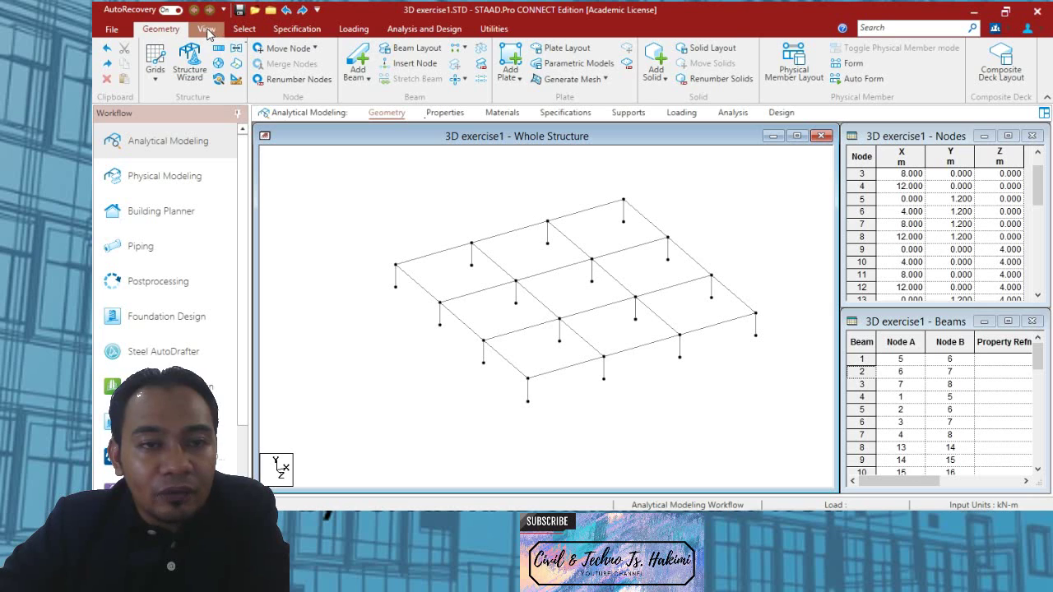
click(206, 29)
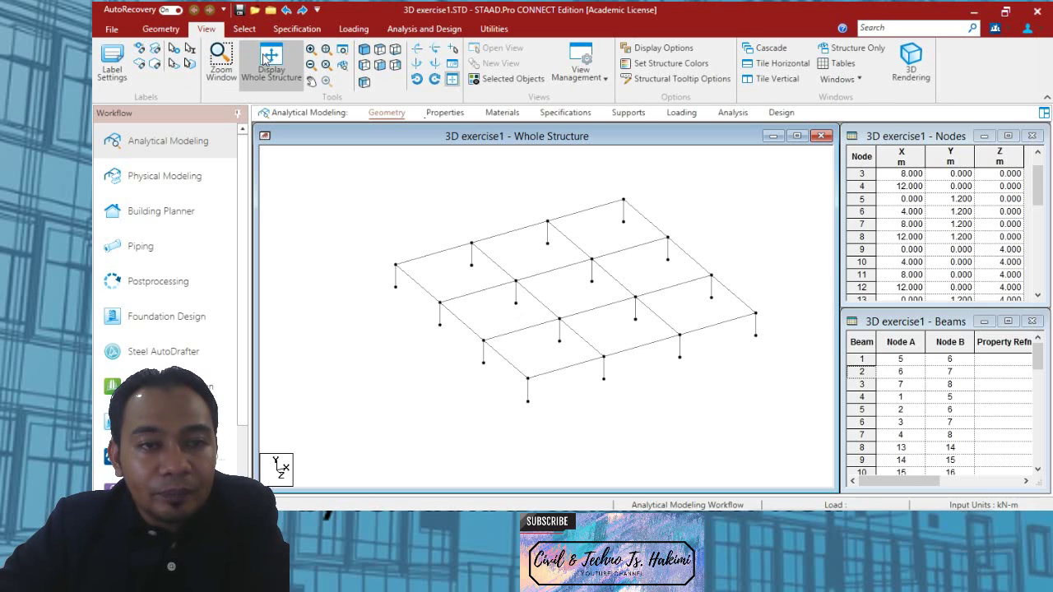
click(381, 66)
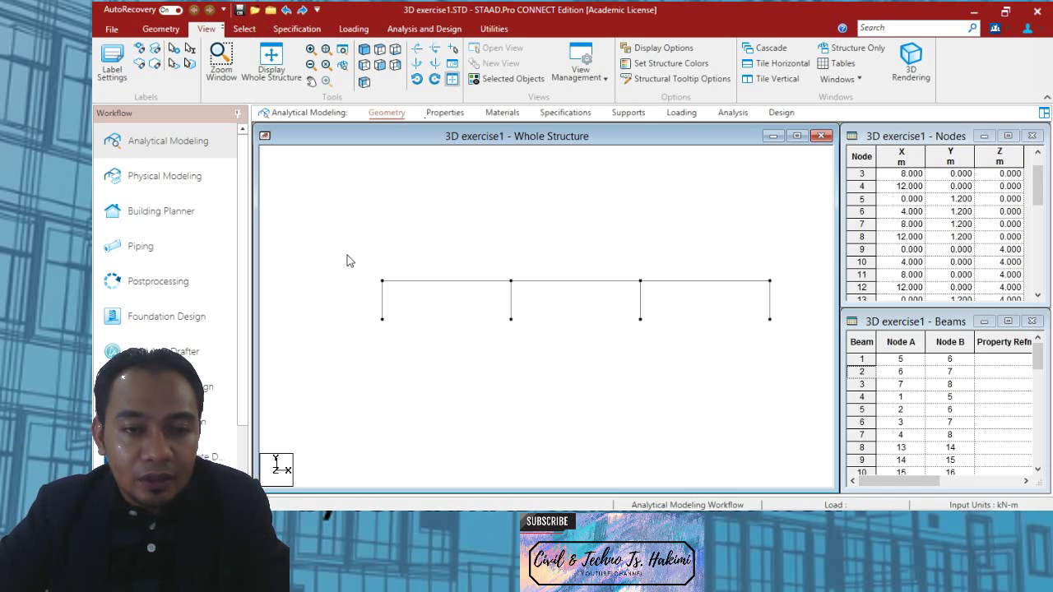
drag(341, 242, 774, 290)
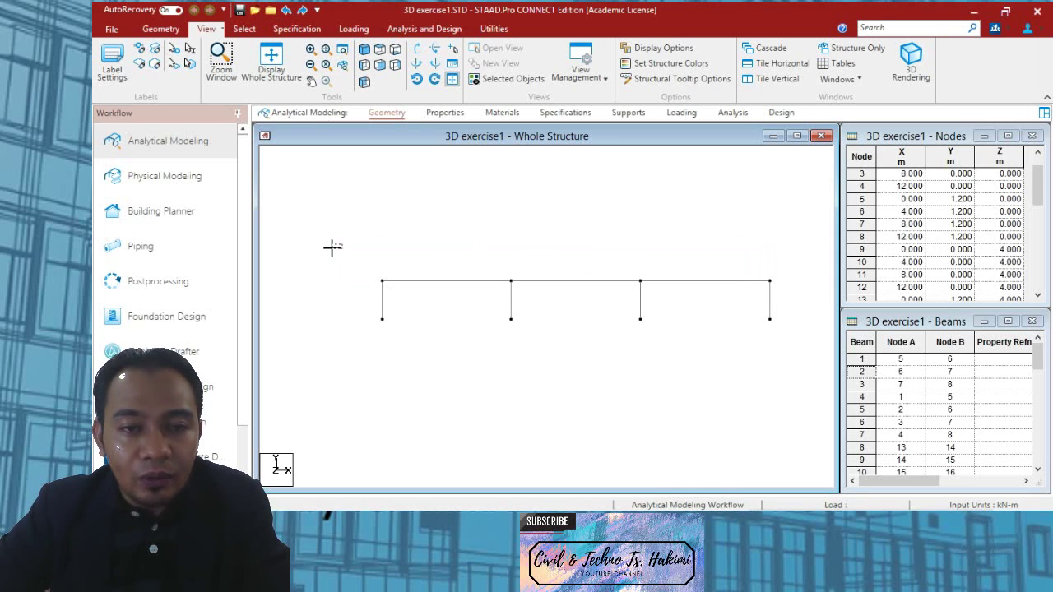
drag(341, 245, 786, 295)
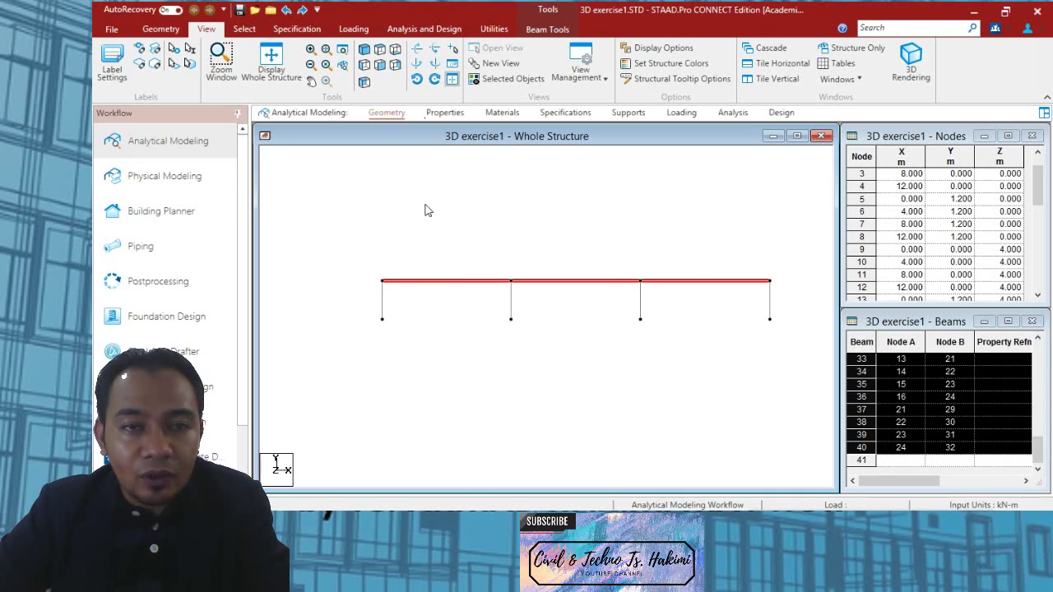
click(364, 51)
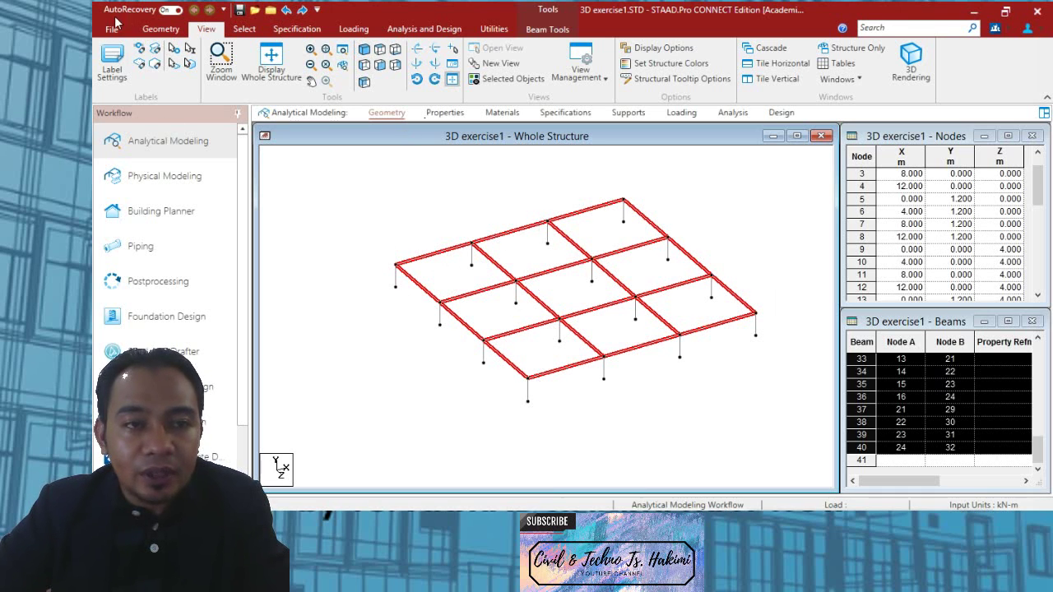
click(159, 30)
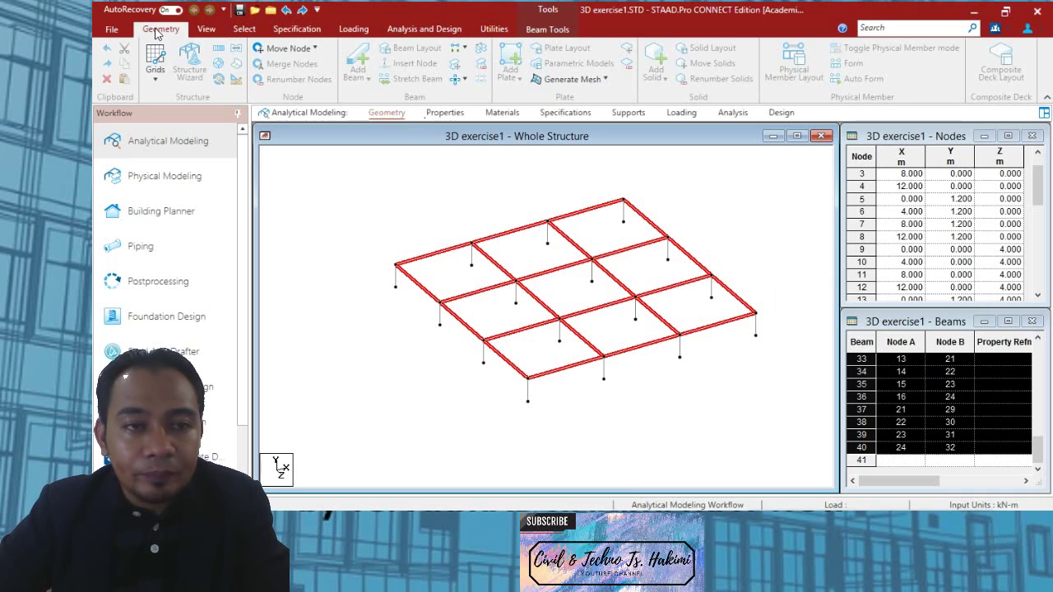
Step: Repeat the selected 1.2 m level beams upward along Y with Translational Repeat, using 5 linked steps at 3.5 m spacing
click(220, 51)
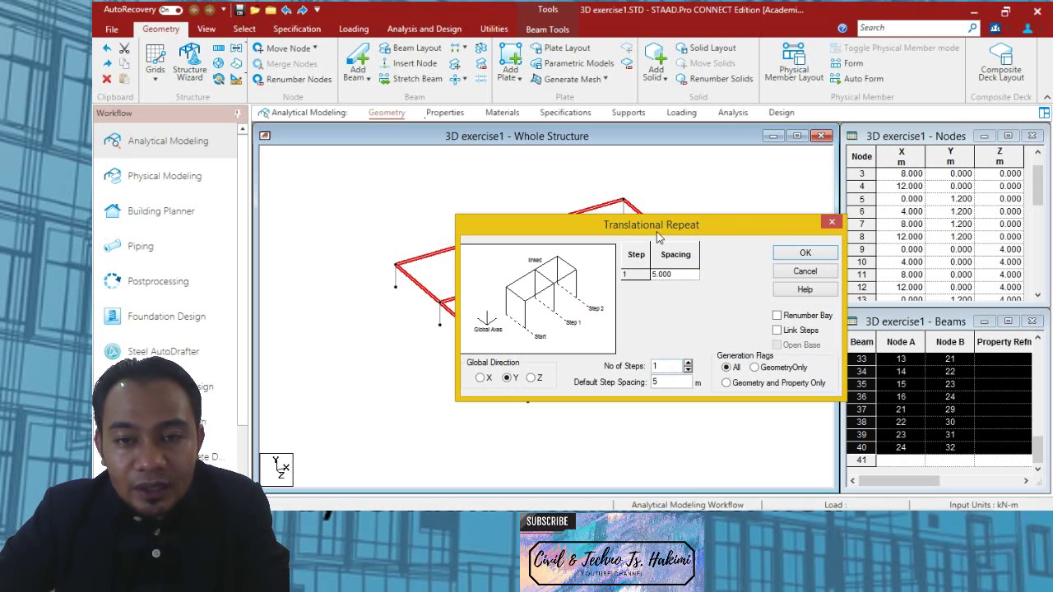
drag(656, 233, 605, 171)
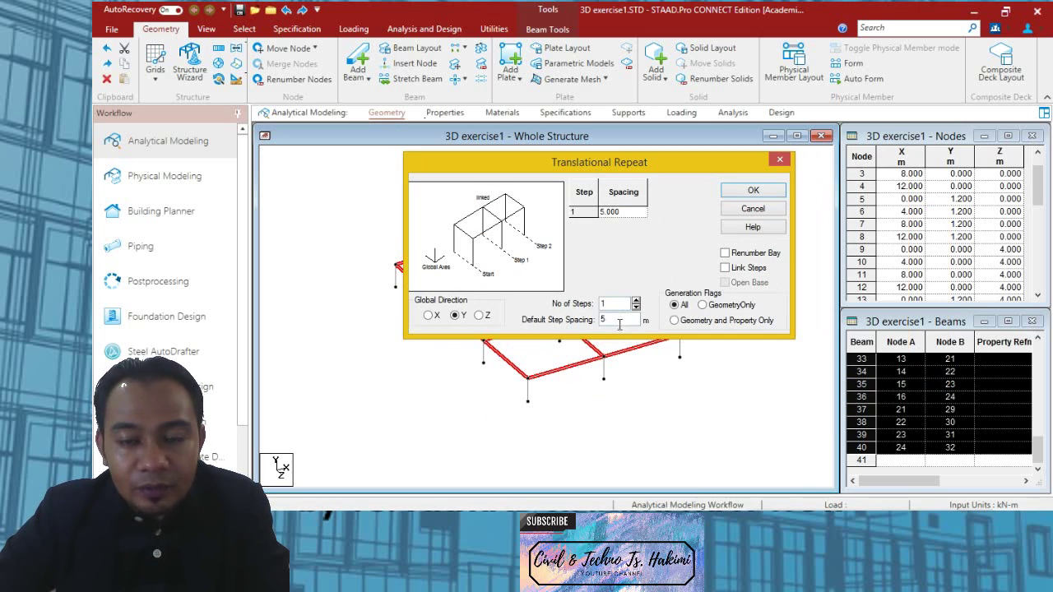
text(3.)
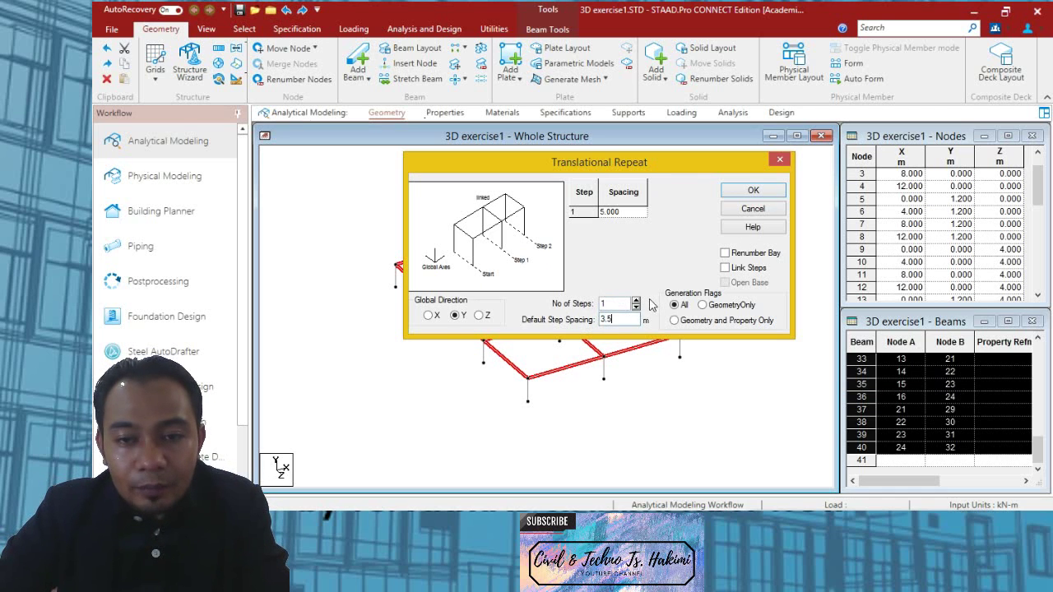
click(635, 302)
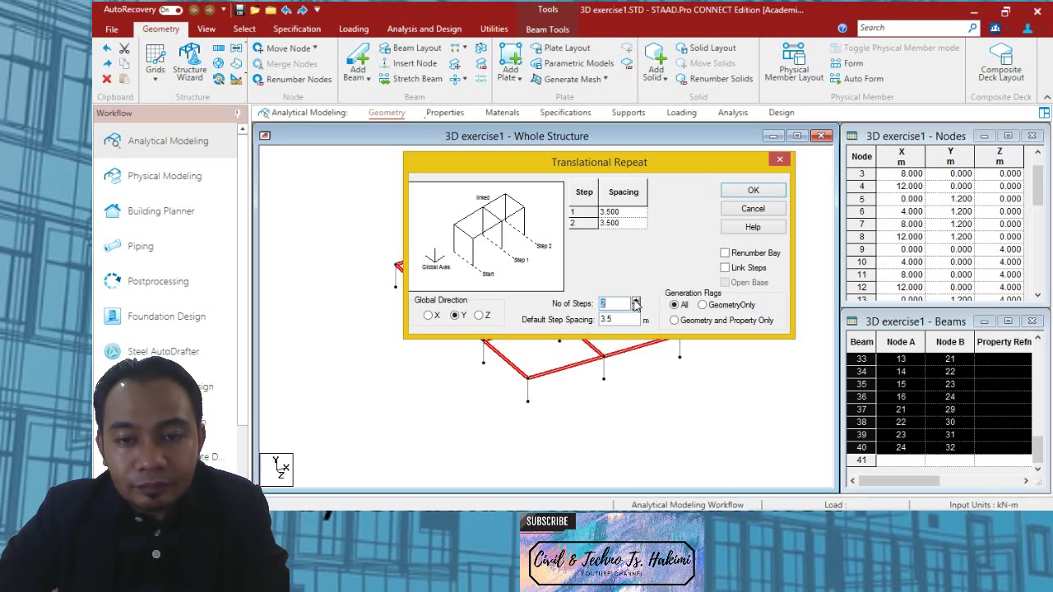
click(635, 302)
click(635, 303)
click(635, 302)
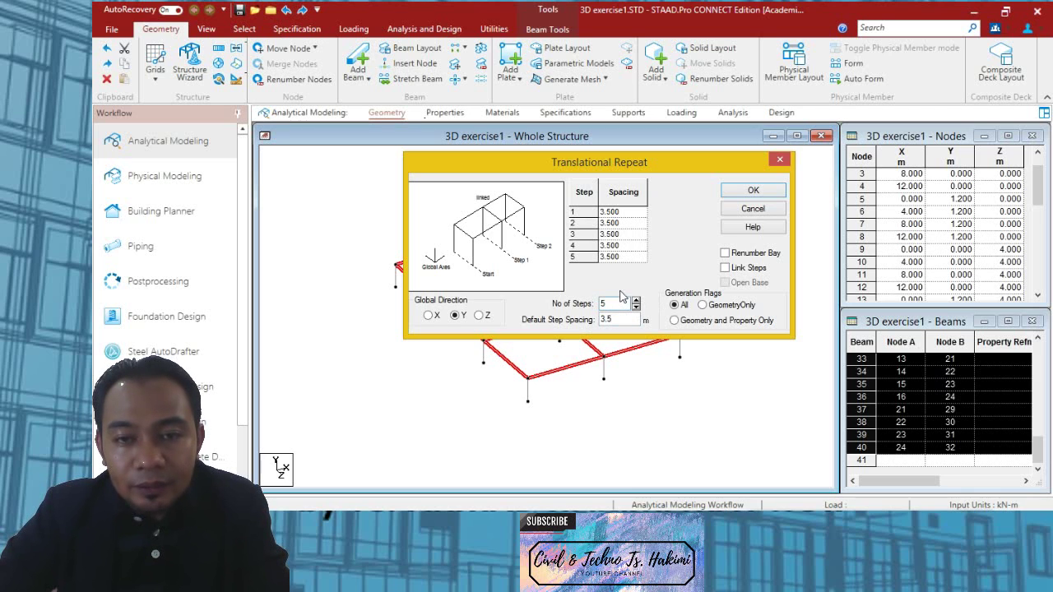
click(725, 268)
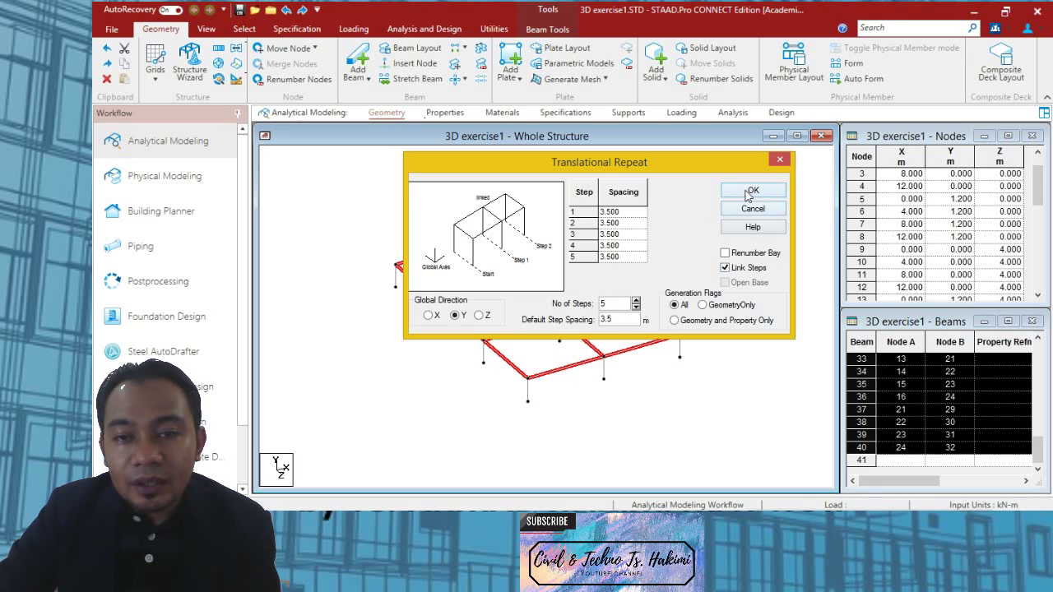
click(750, 193)
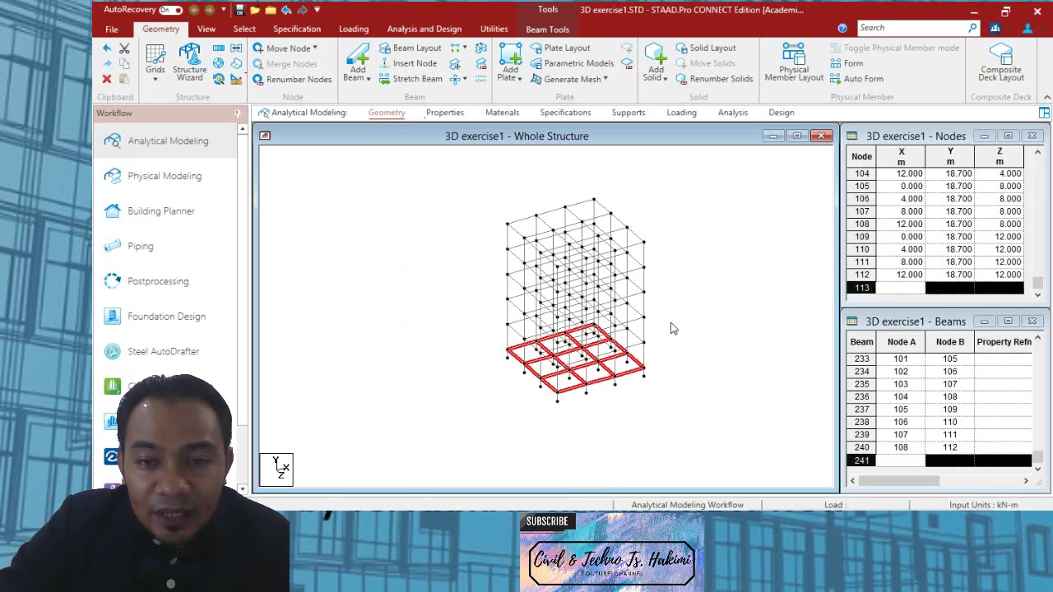
Step: Clear the beam selection and examine the lower storeys and base columns of the generated frame up close
scroll(641, 296, up, 5)
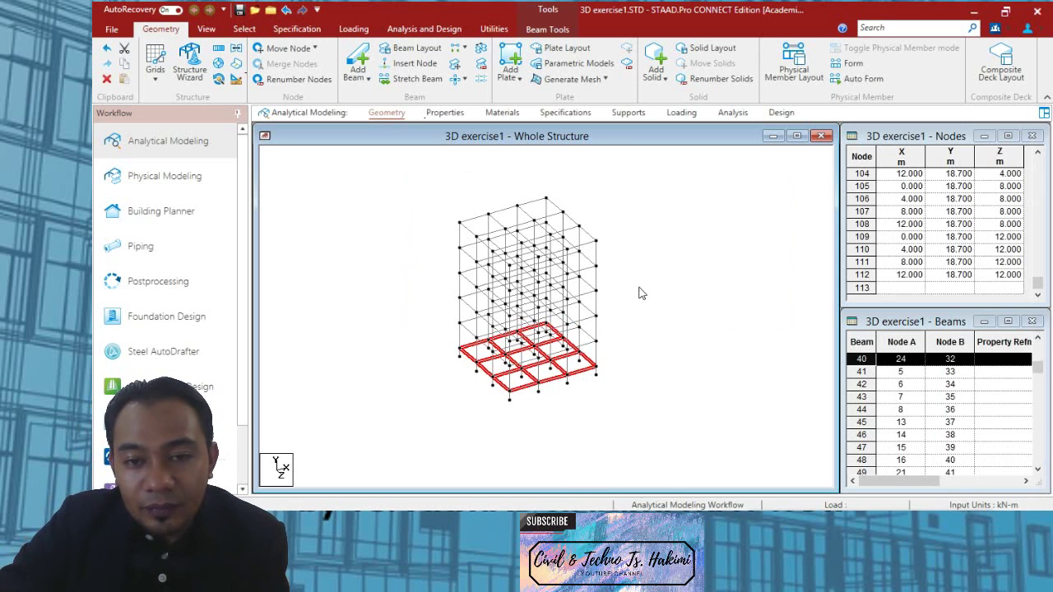
scroll(531, 346, up, 2)
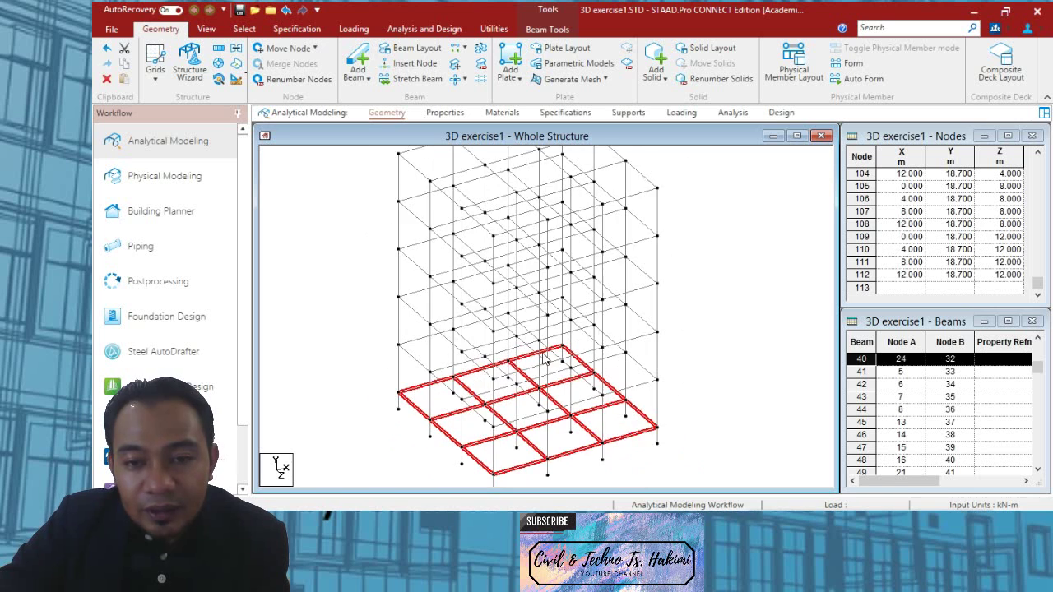
scroll(558, 359, down, 2)
middle_drag(558, 360, 626, 359)
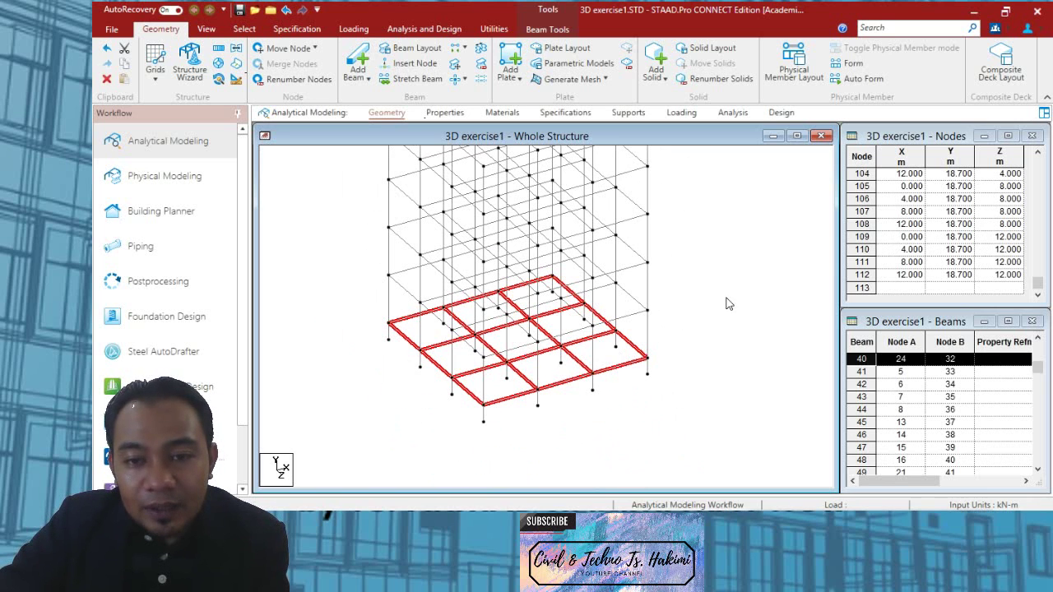
click(705, 311)
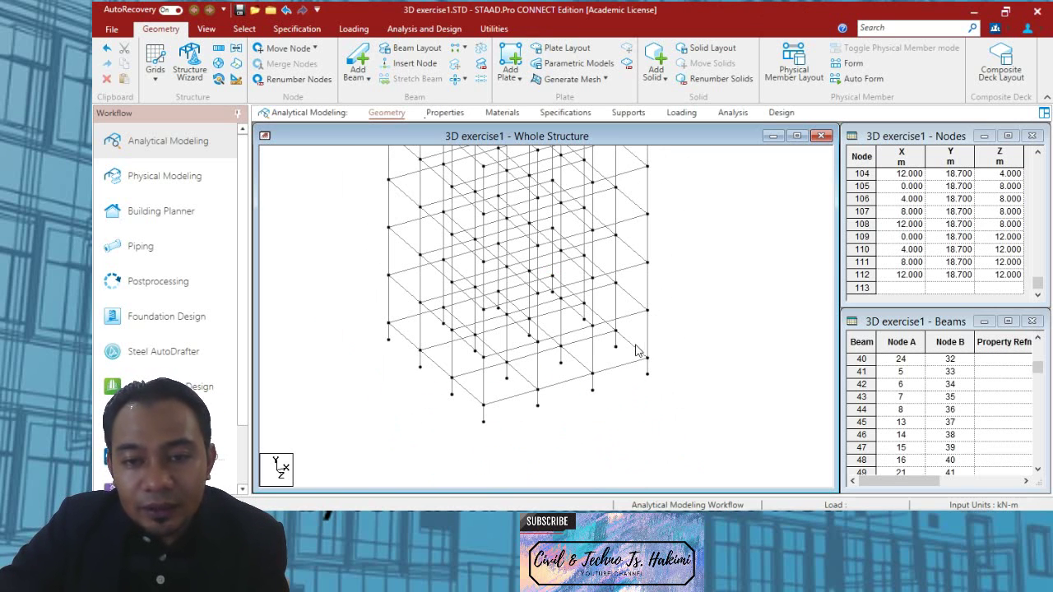
scroll(637, 351, up, 2)
middle_drag(631, 370, 669, 310)
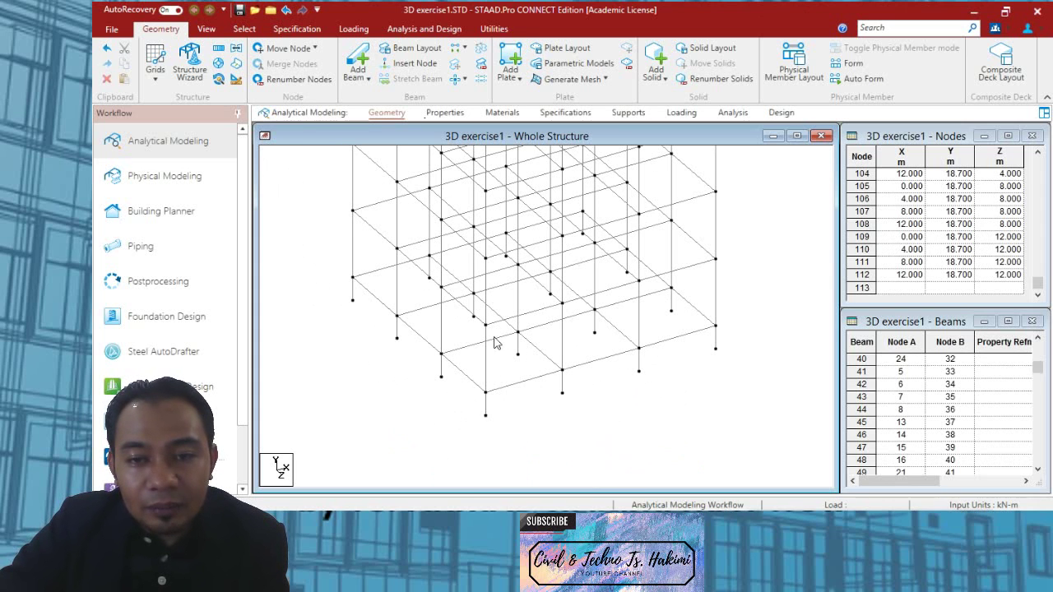
mouse_move(699, 336)
middle_down()
mouse_move(758, 290)
mouse_move(699, 343)
middle_up()
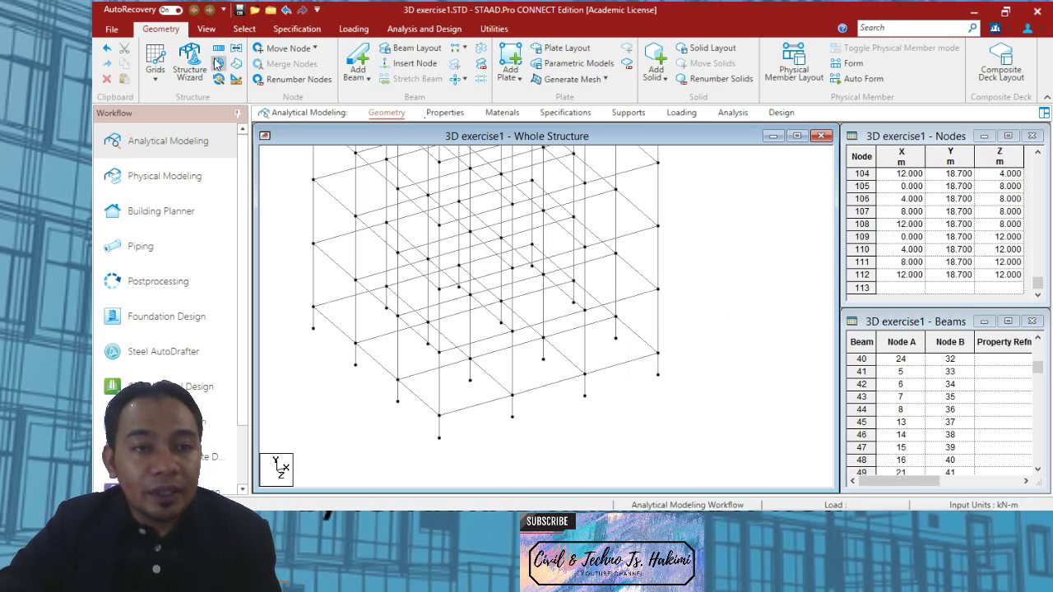
click(207, 32)
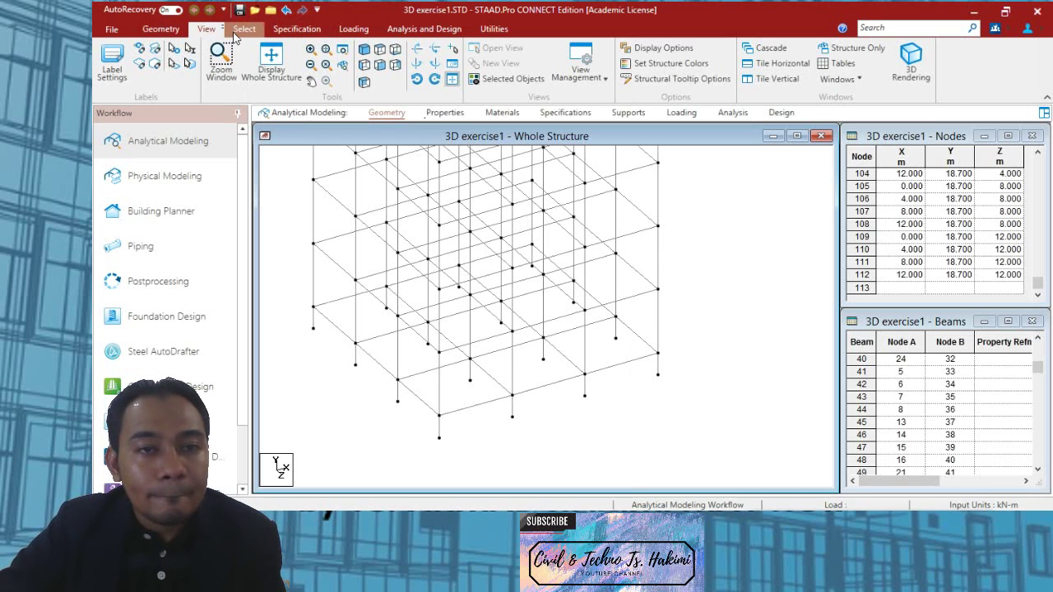
click(161, 28)
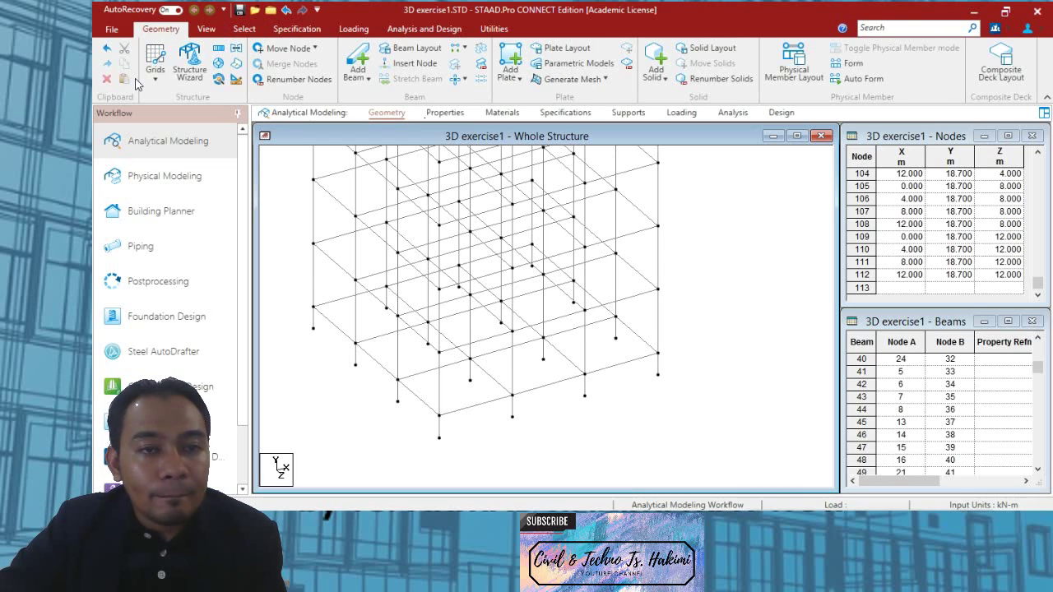
click(207, 31)
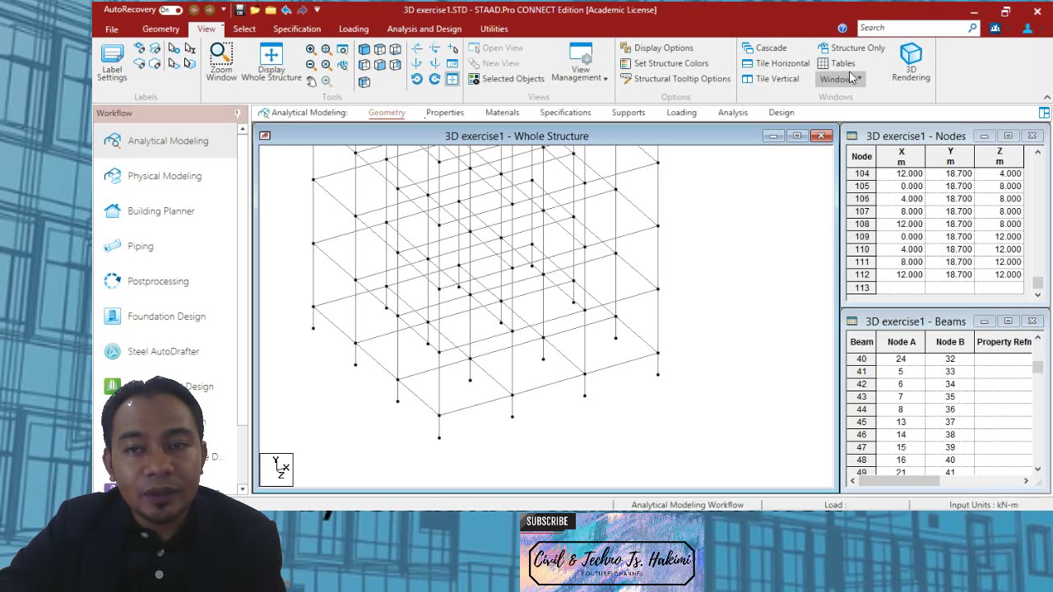
click(246, 29)
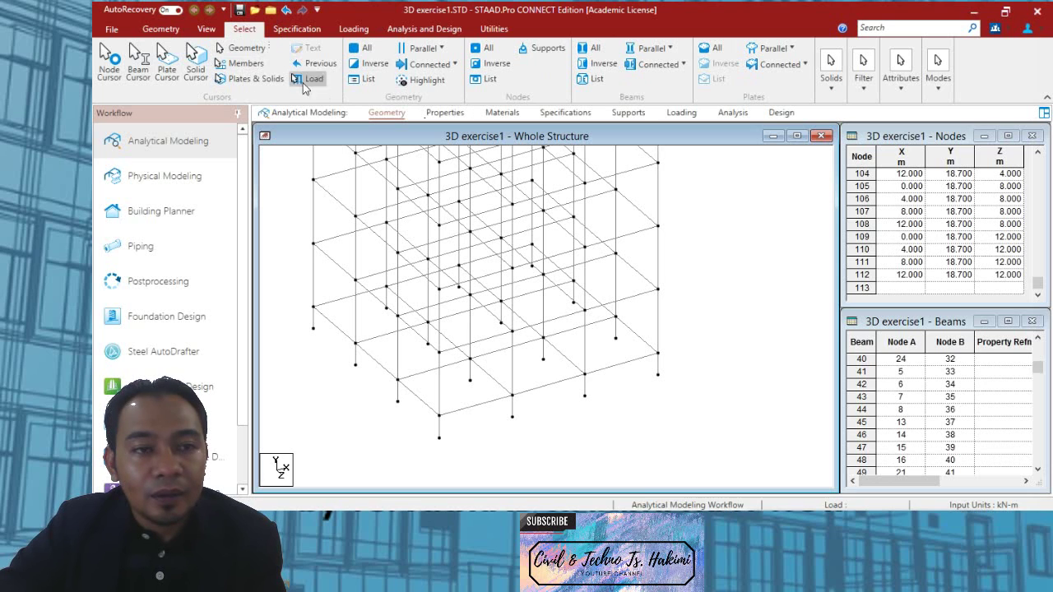
click(121, 85)
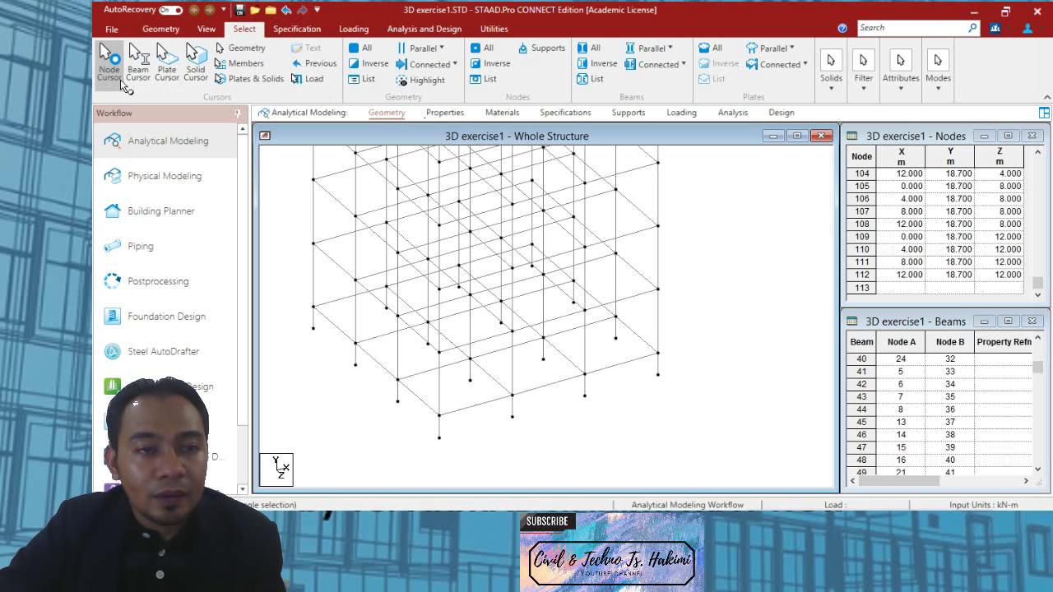
click(138, 81)
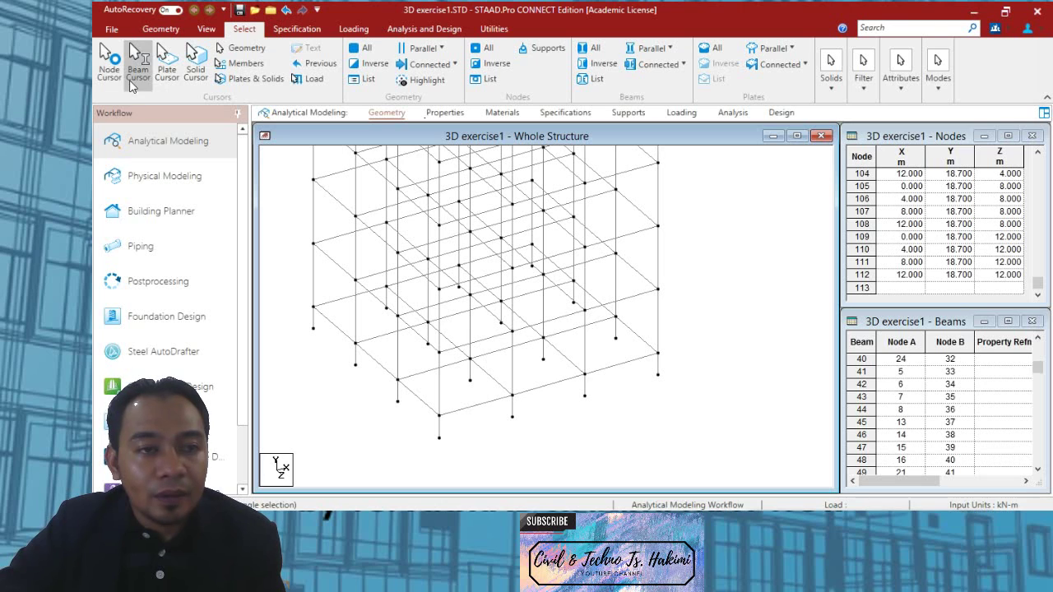
click(175, 77)
click(243, 48)
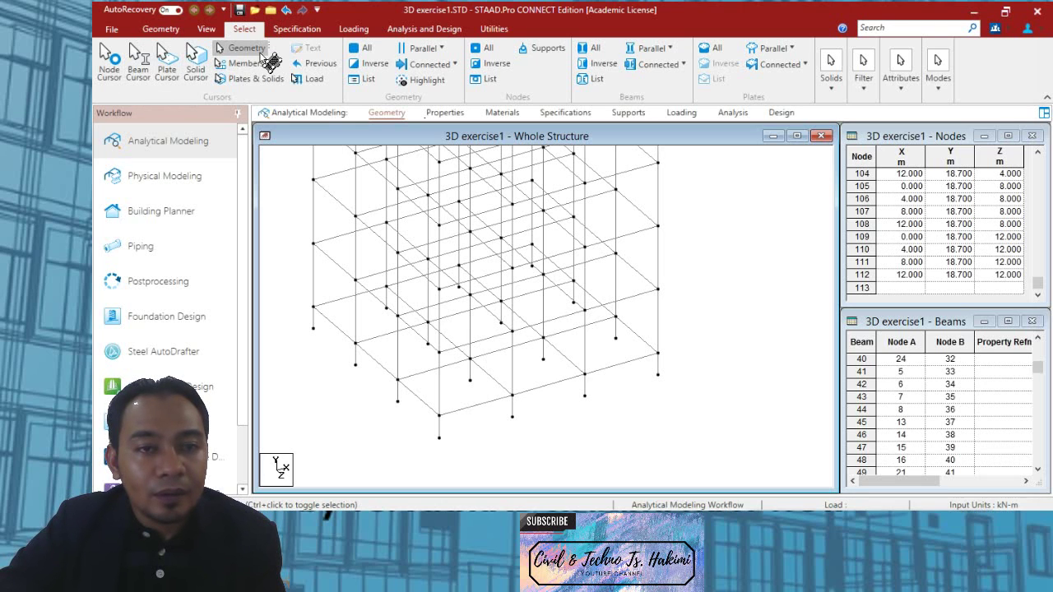
click(255, 64)
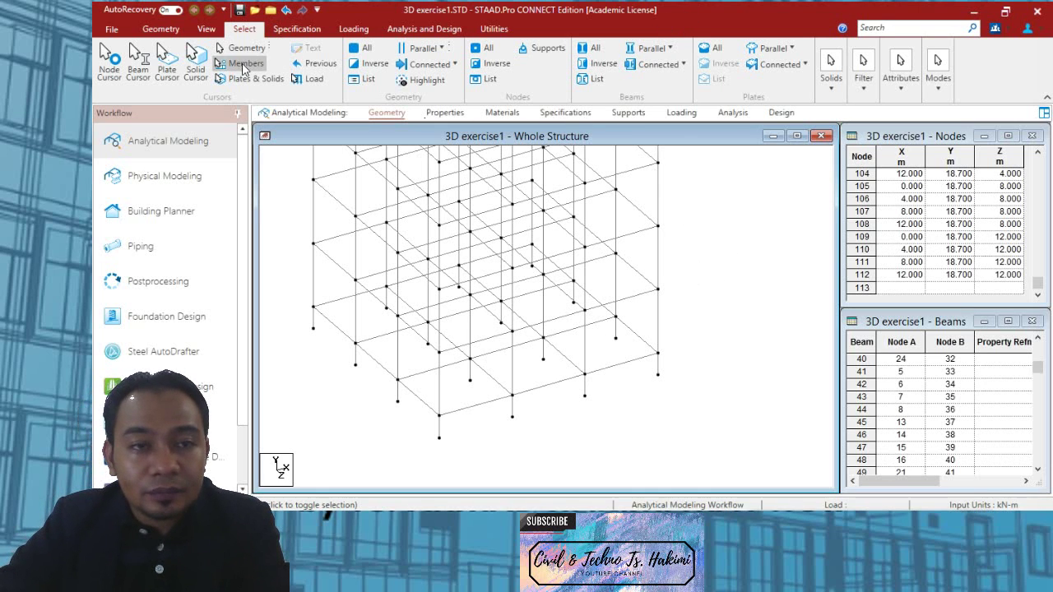
Step: Search the commands for "length" and start the Node to Node Distance tool
click(880, 27)
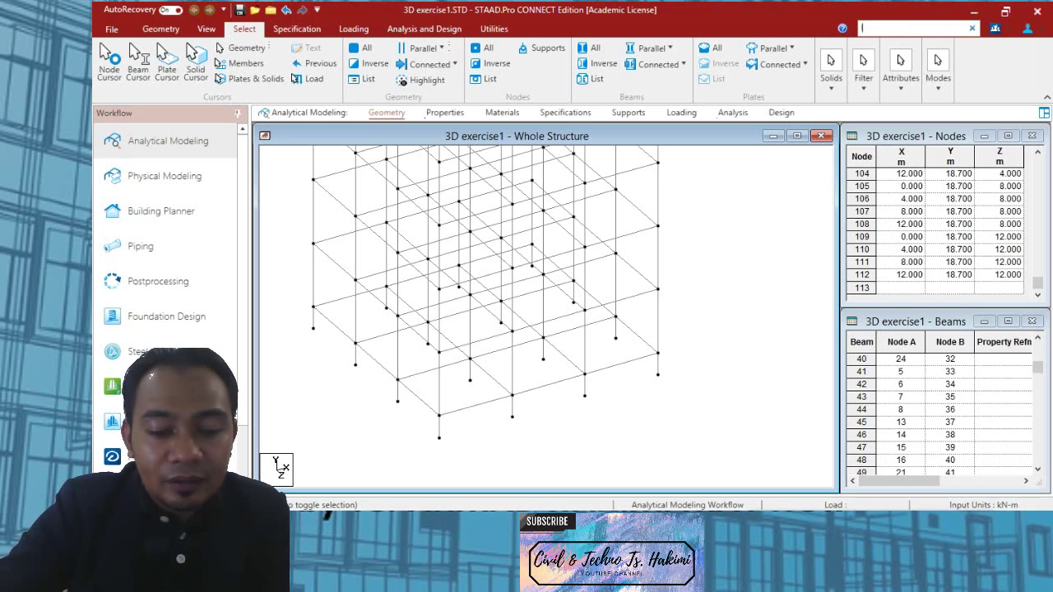
text(len)
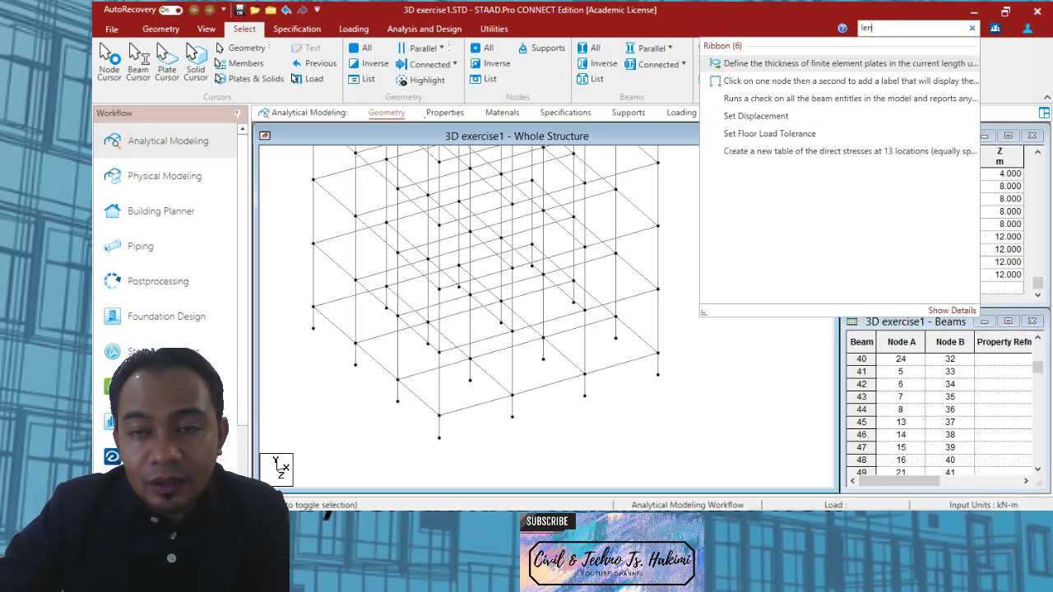
text(gth)
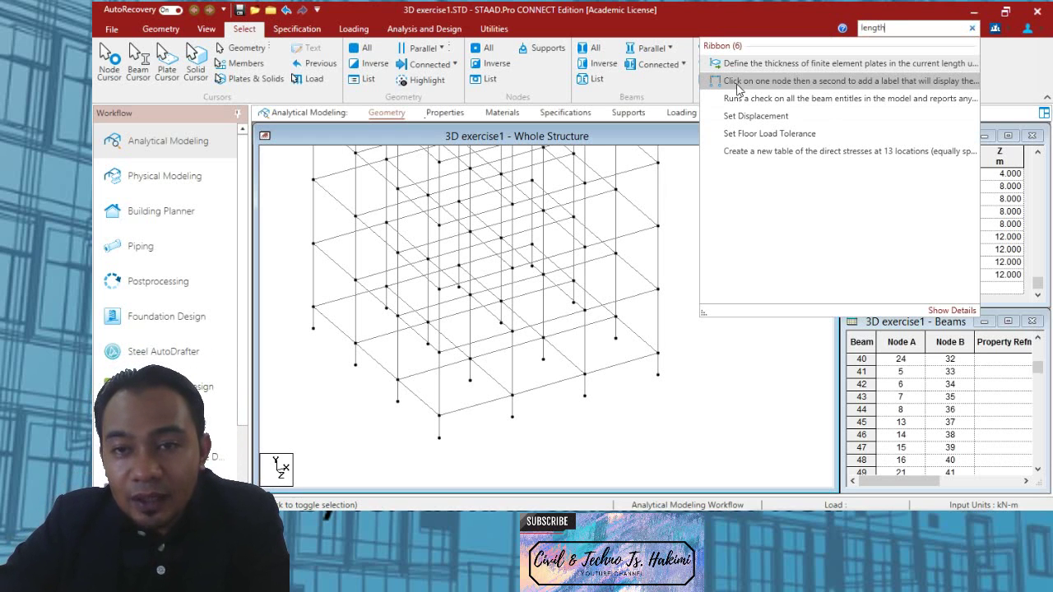
mouse_move(734, 89)
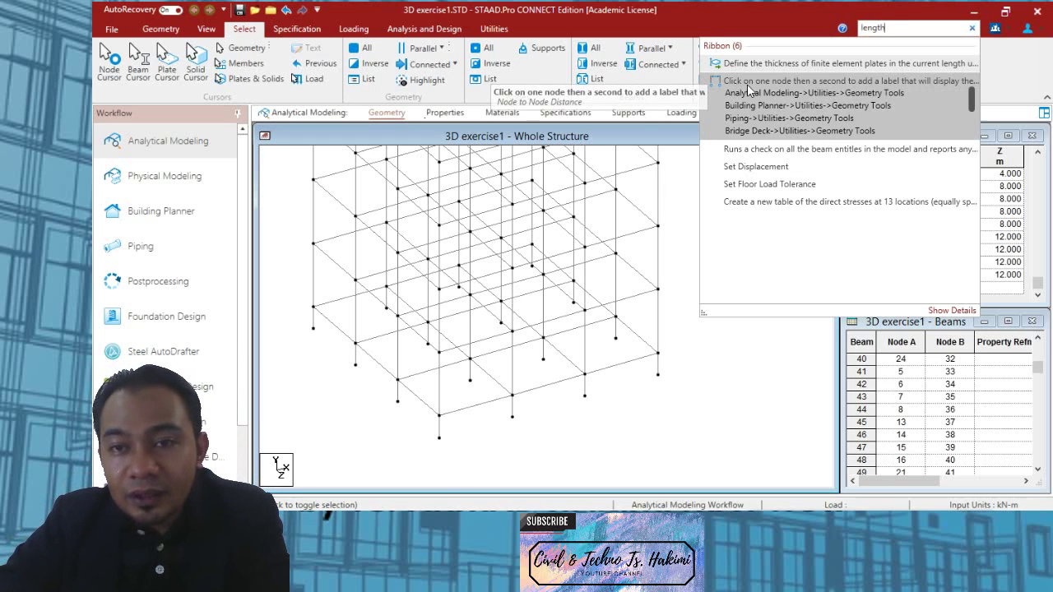
click(790, 81)
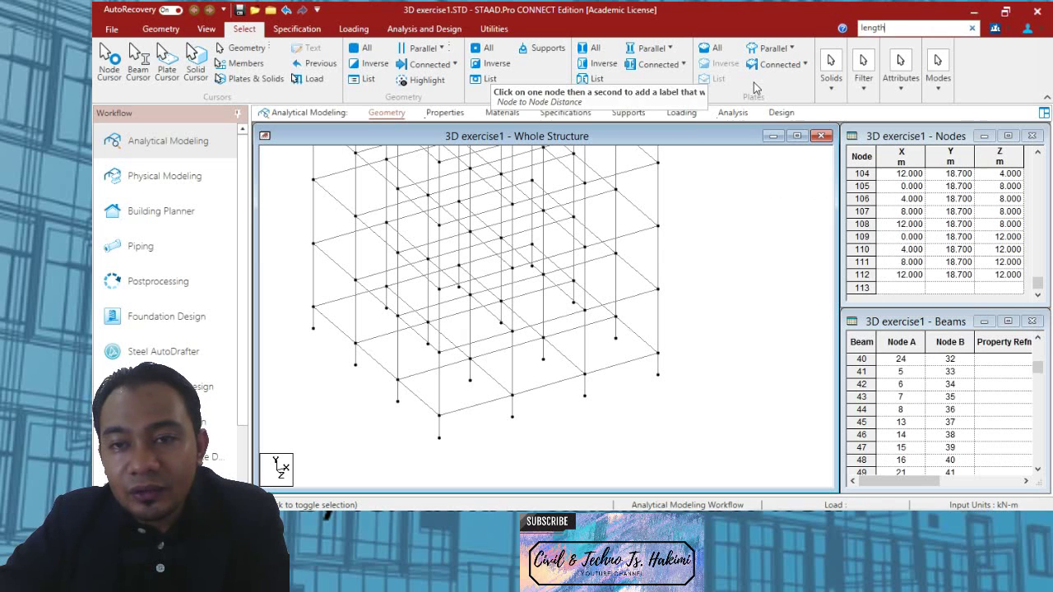
Step: Measure a corner column in the first storey above the base, the adjacent edge beam, and a front base column
click(660, 291)
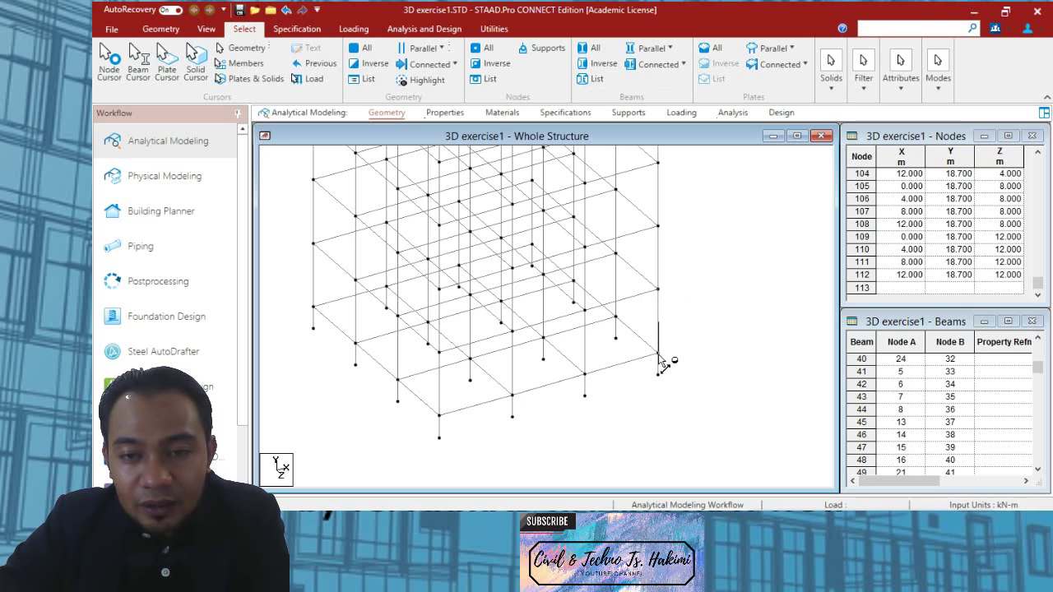
click(659, 357)
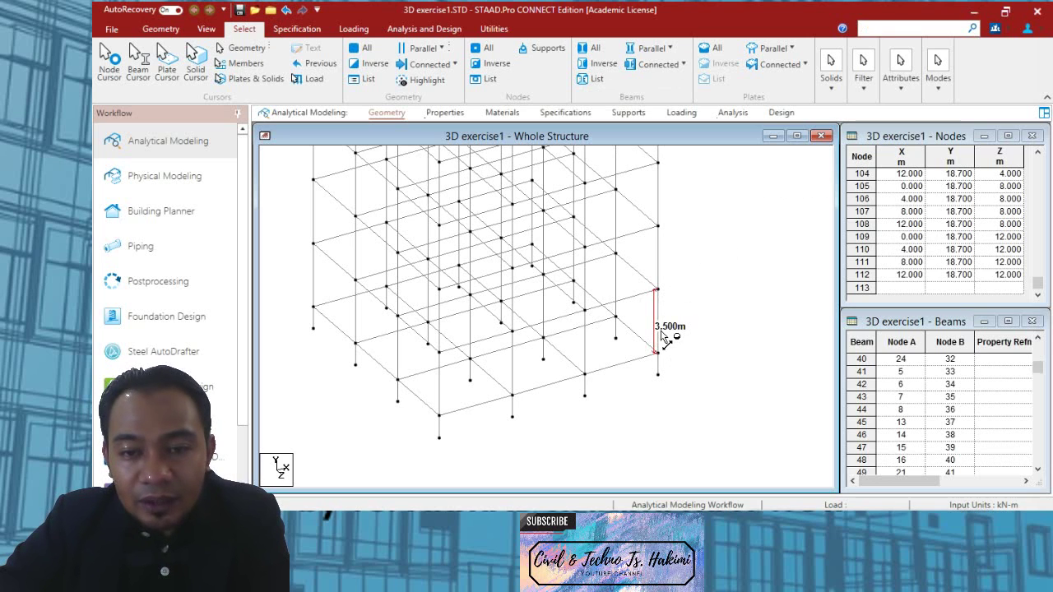
click(586, 377)
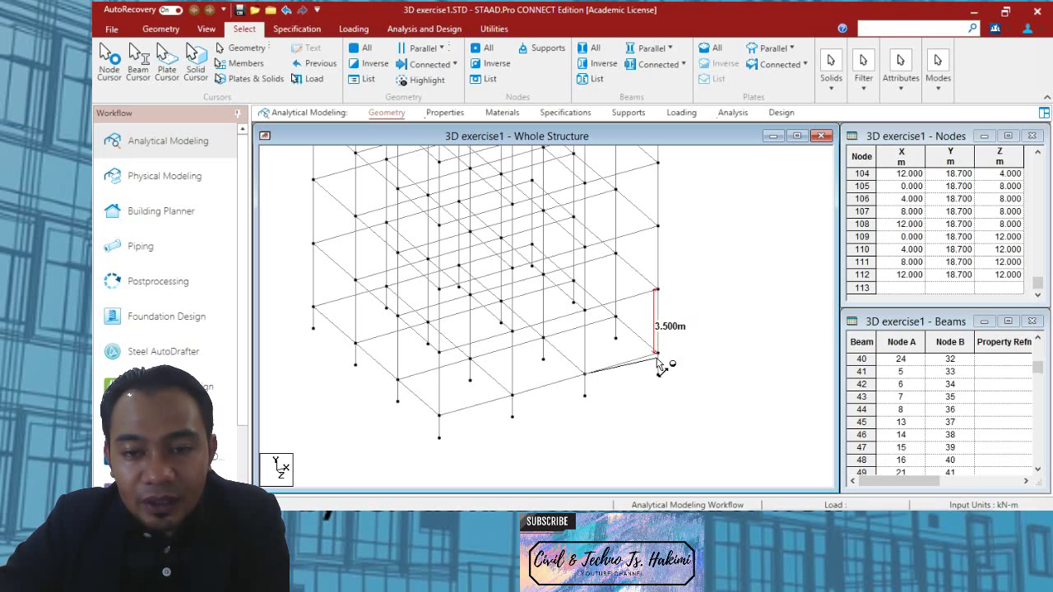
click(657, 357)
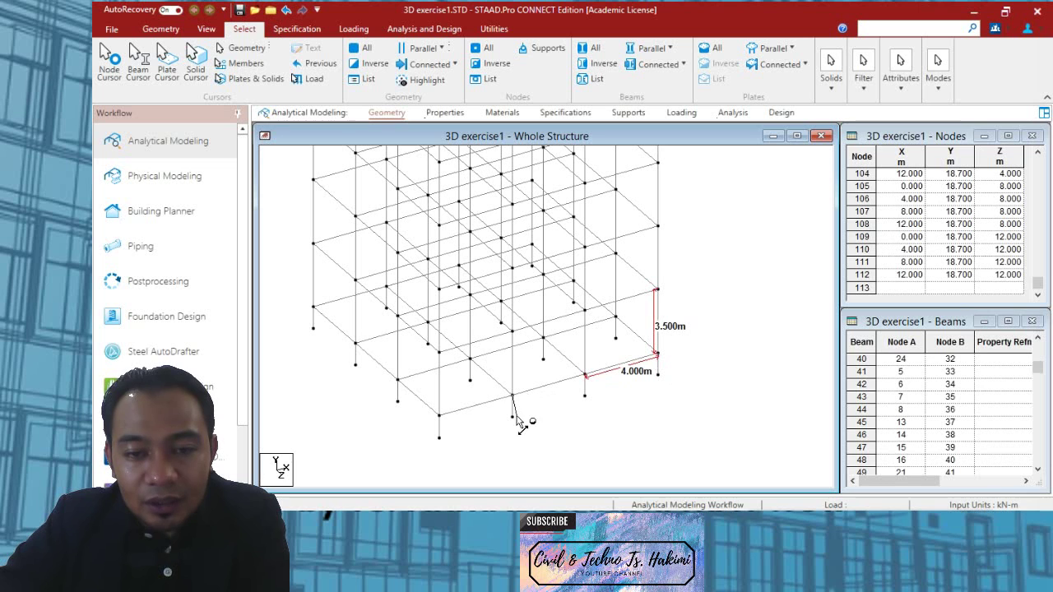
click(512, 421)
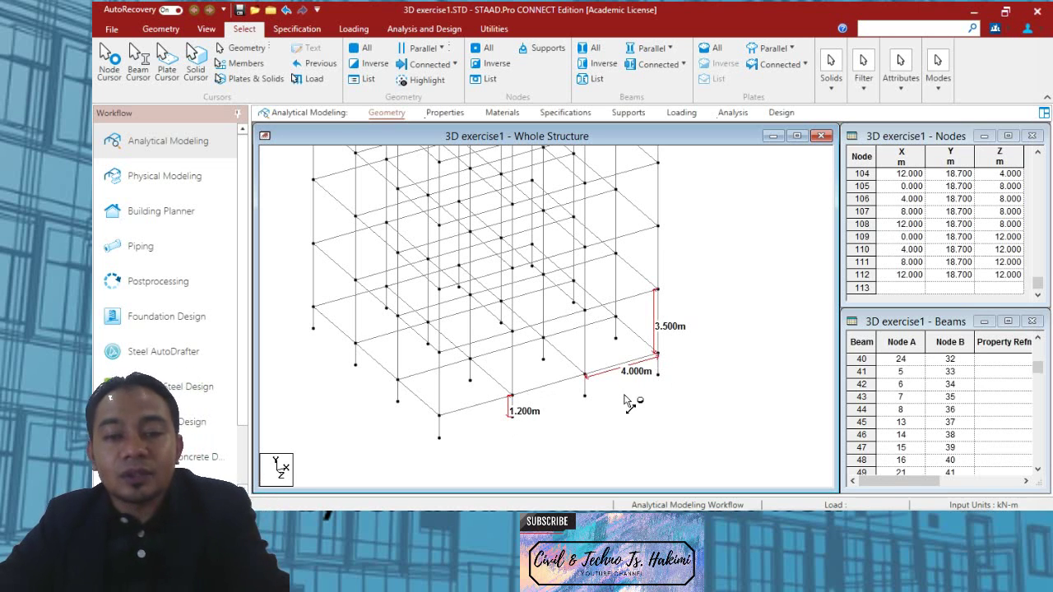
Step: Measure the same corner column line from the top node down to the base-level beams
middle_drag(604, 362, 647, 291)
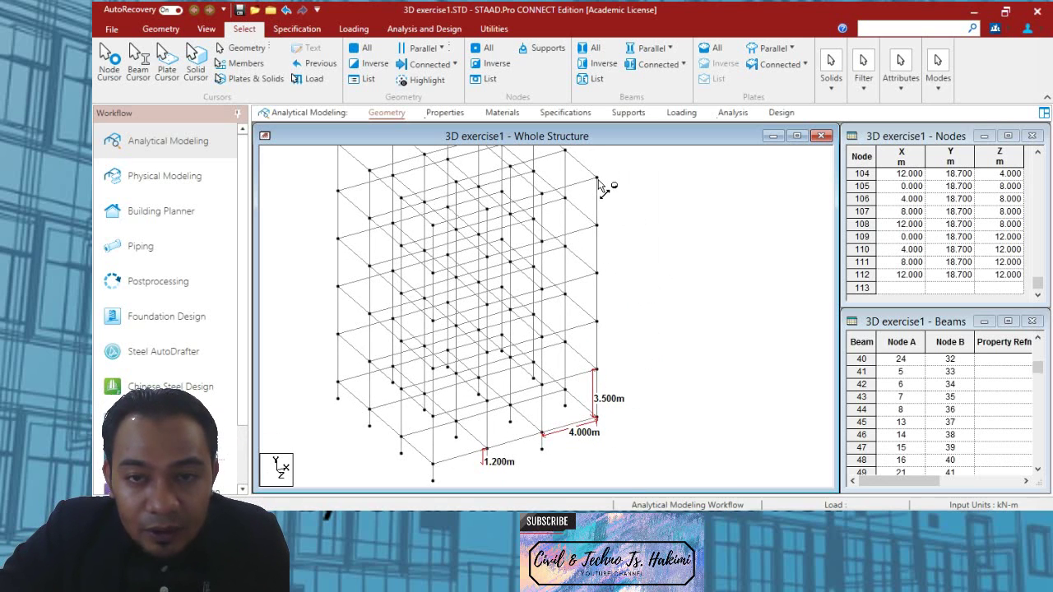
click(600, 421)
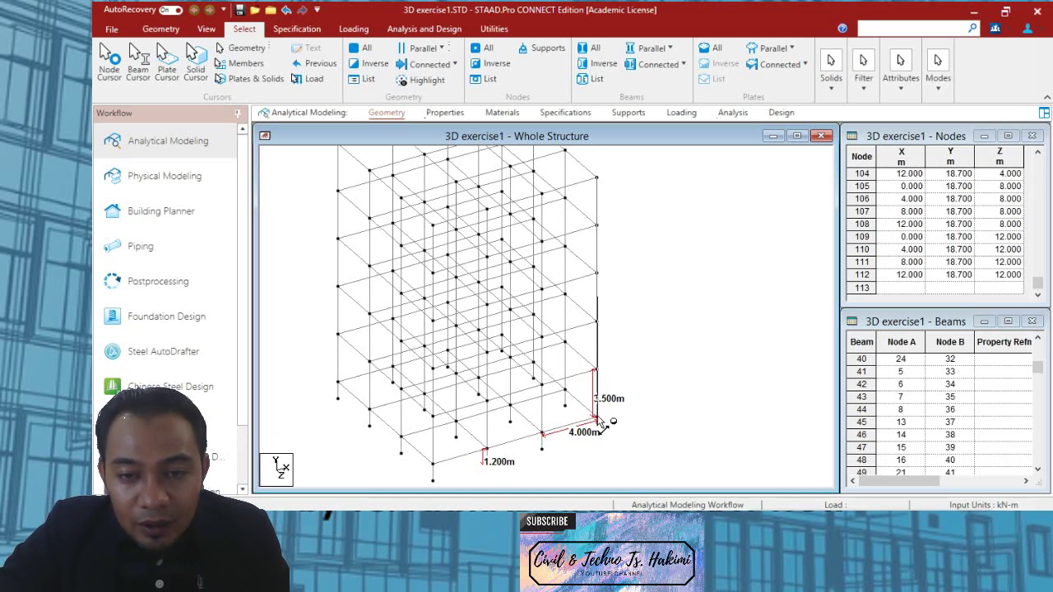
middle_drag(703, 334, 613, 322)
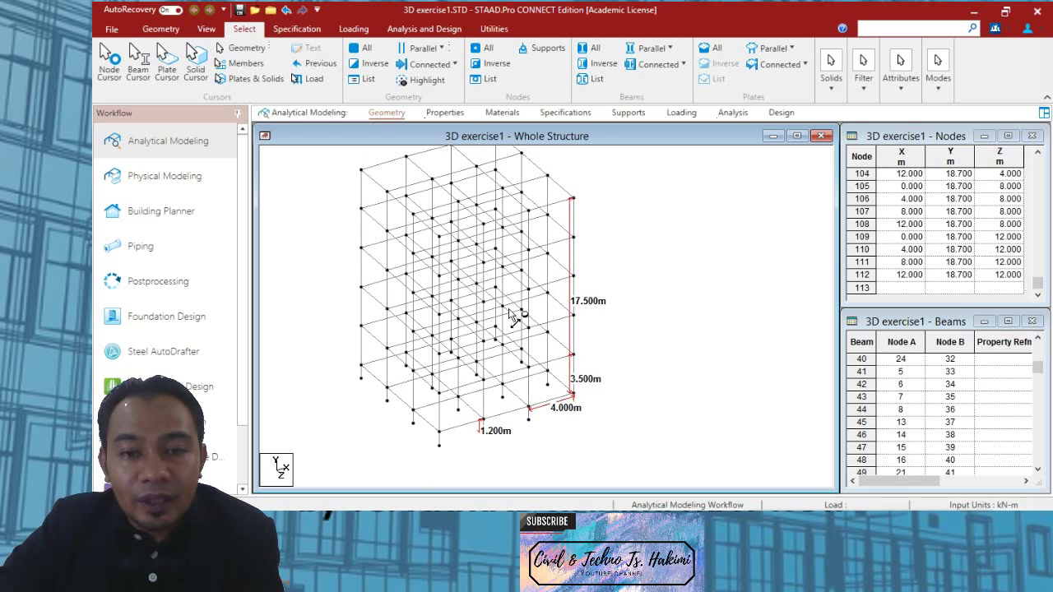
Step: Search the commands for "remove" and clear all node to node distance labels from the model
click(900, 25)
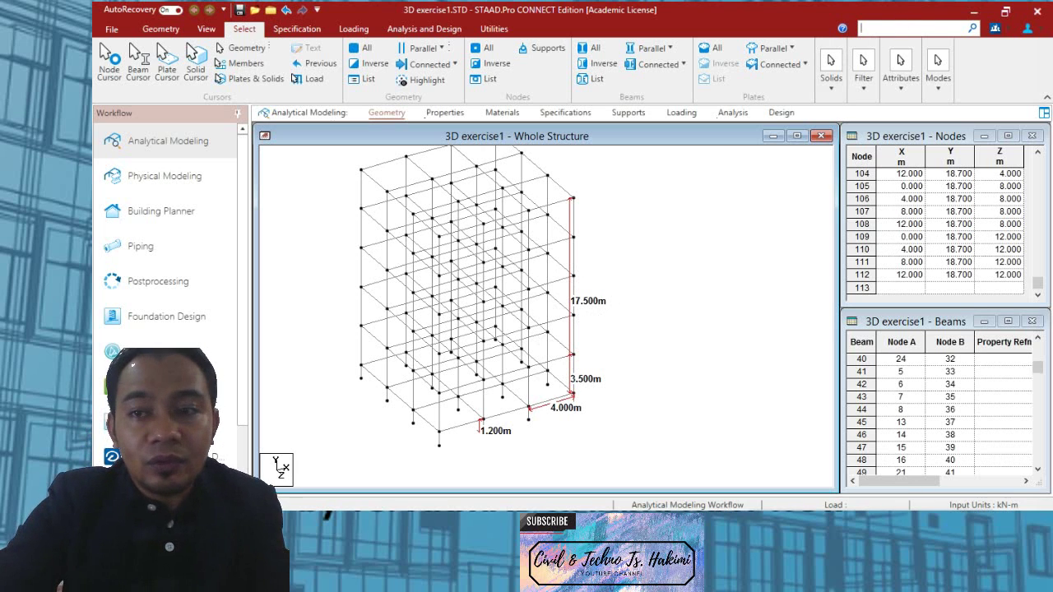
text(re)
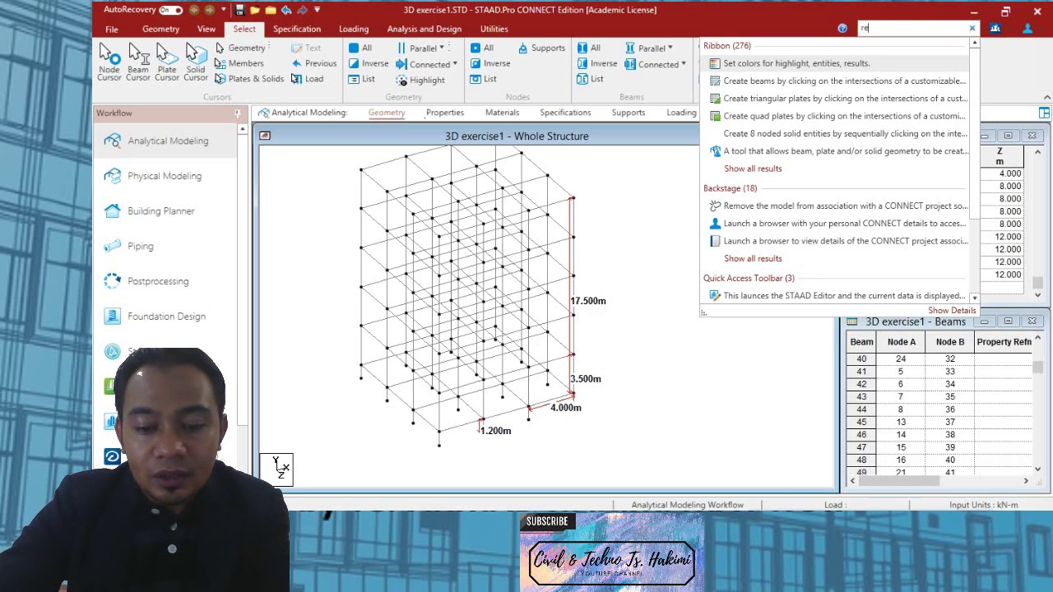
text(move)
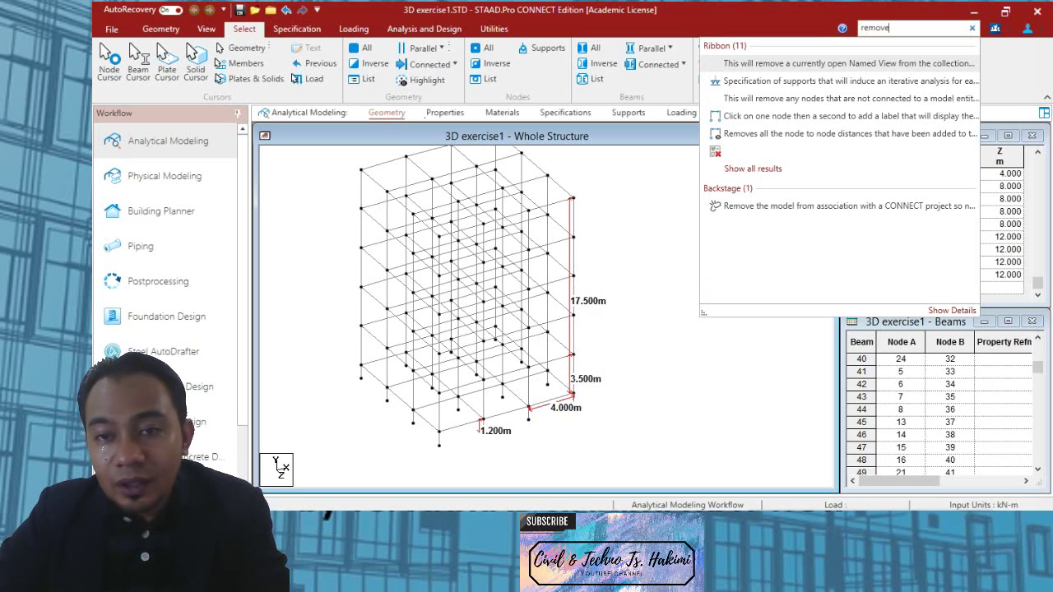
click(741, 140)
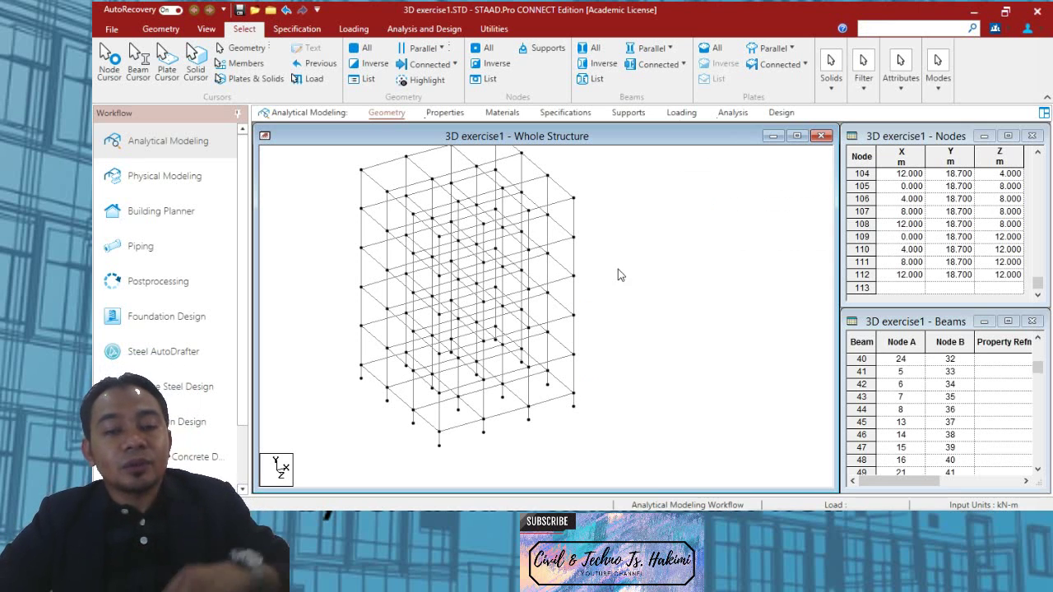
Step: Create a fixed support definition for the structure with all translations and rotations restrained
middle_drag(618, 270, 712, 284)
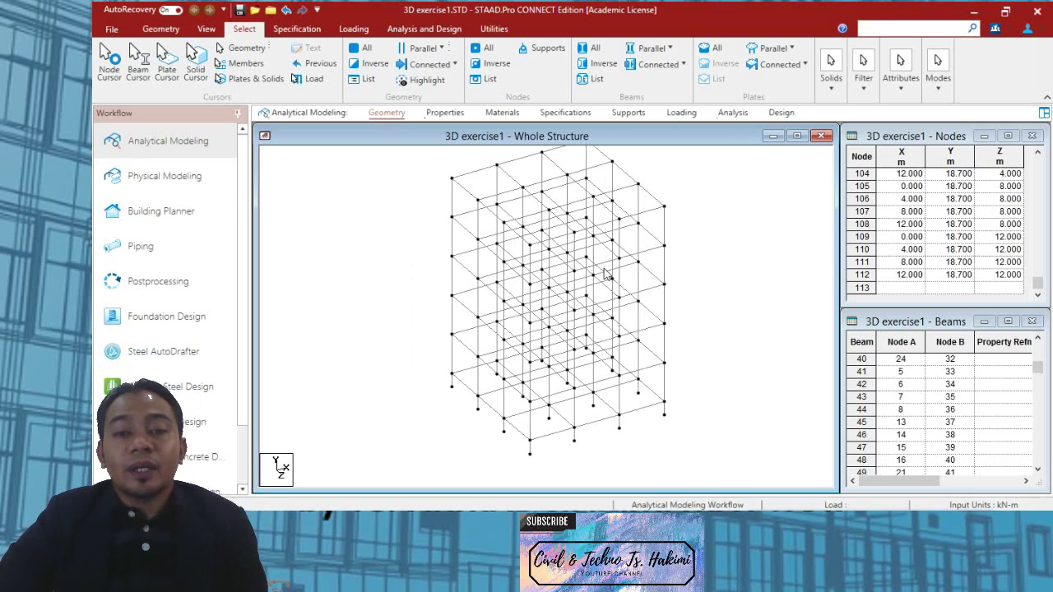
scroll(643, 304, down, 5)
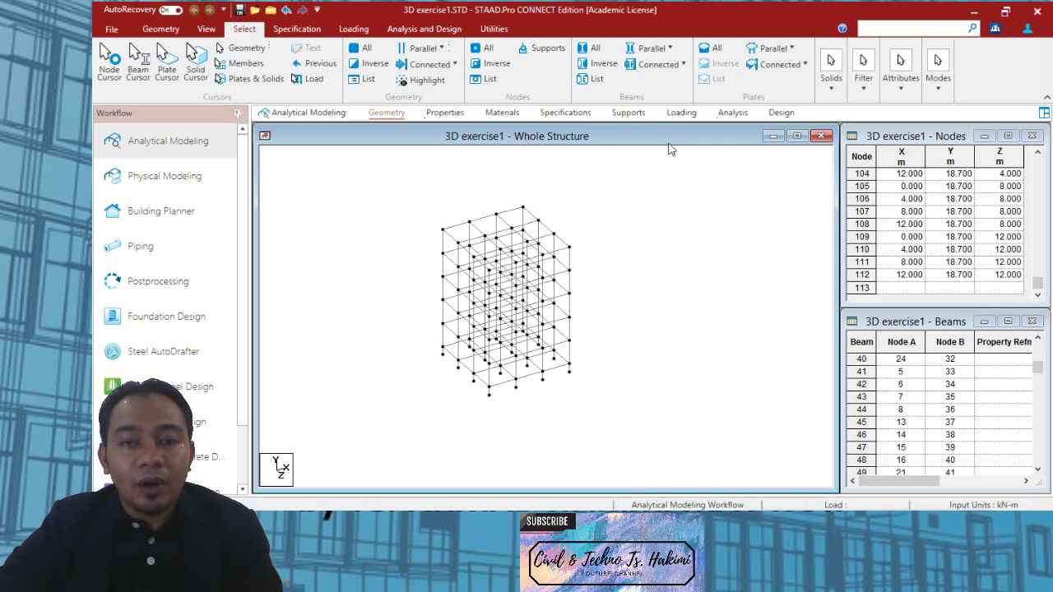
click(625, 116)
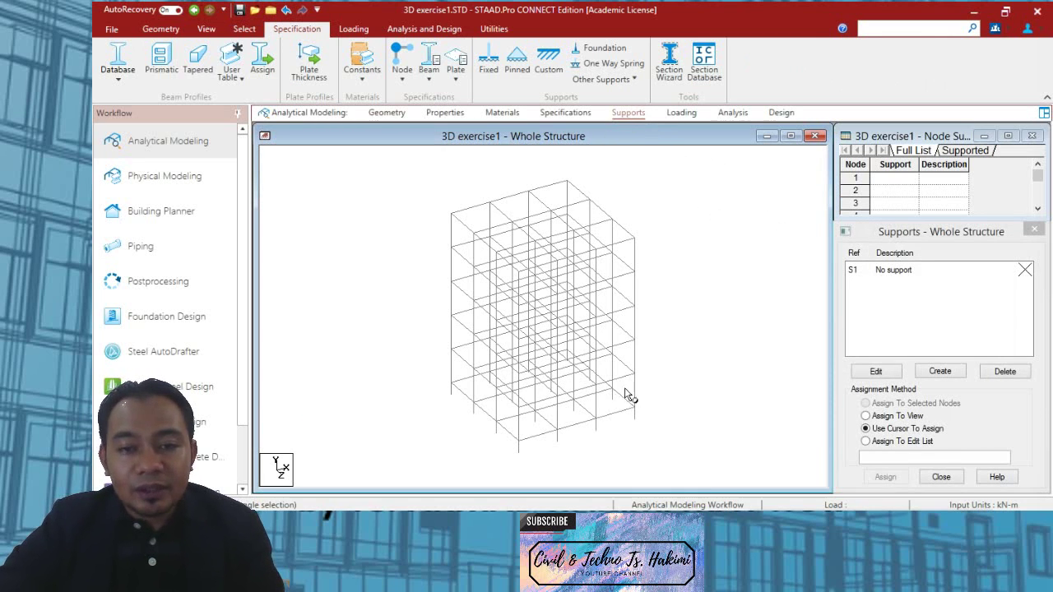
middle_drag(666, 385, 673, 252)
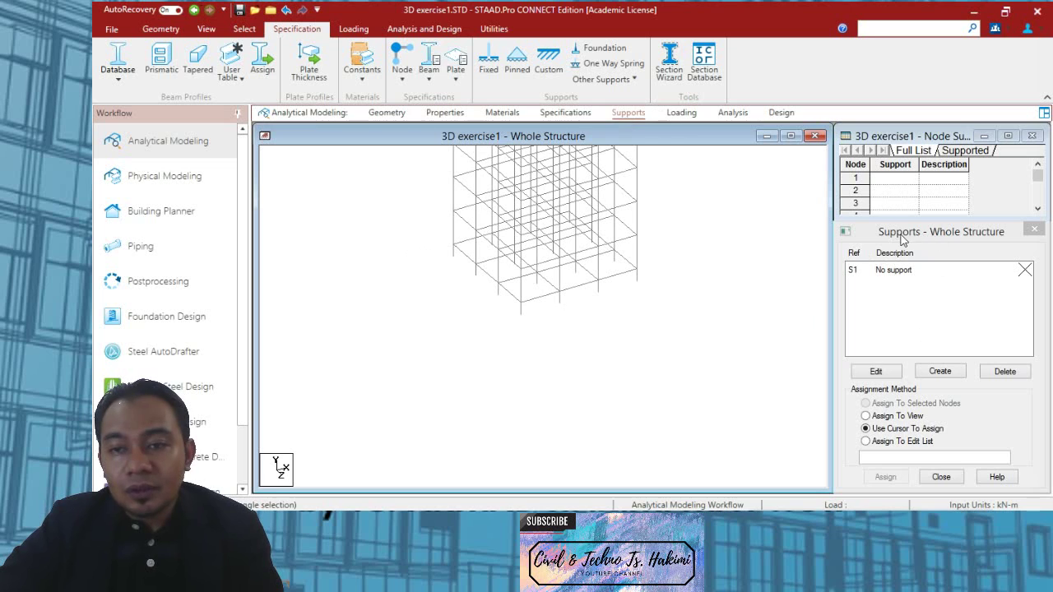
click(943, 236)
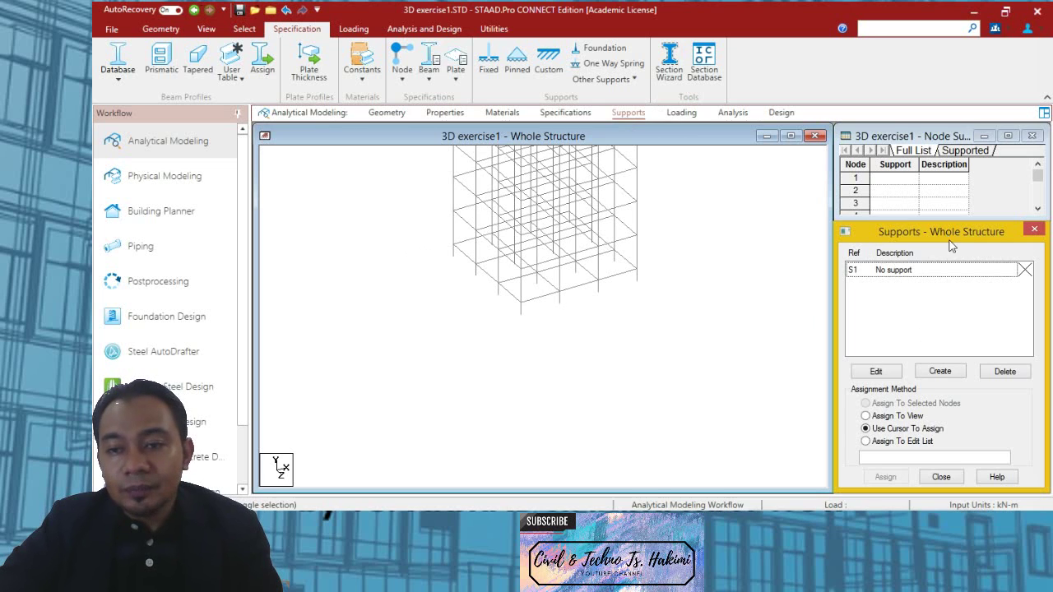
click(940, 372)
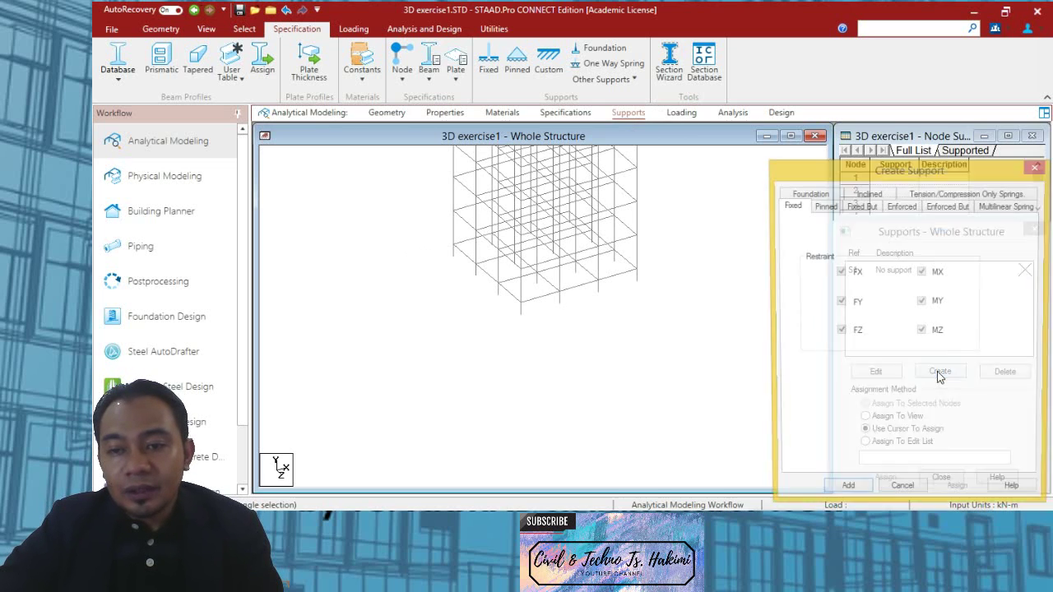
click(845, 494)
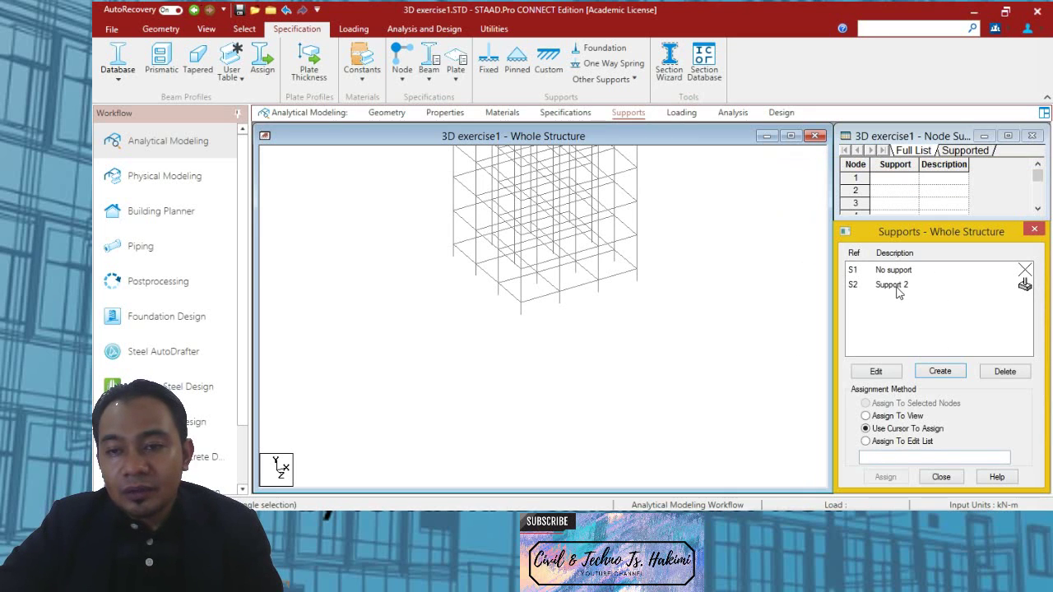
Step: Select all the column base nodes in the front view and check the selection in the isometric view
middle_drag(498, 316, 544, 387)
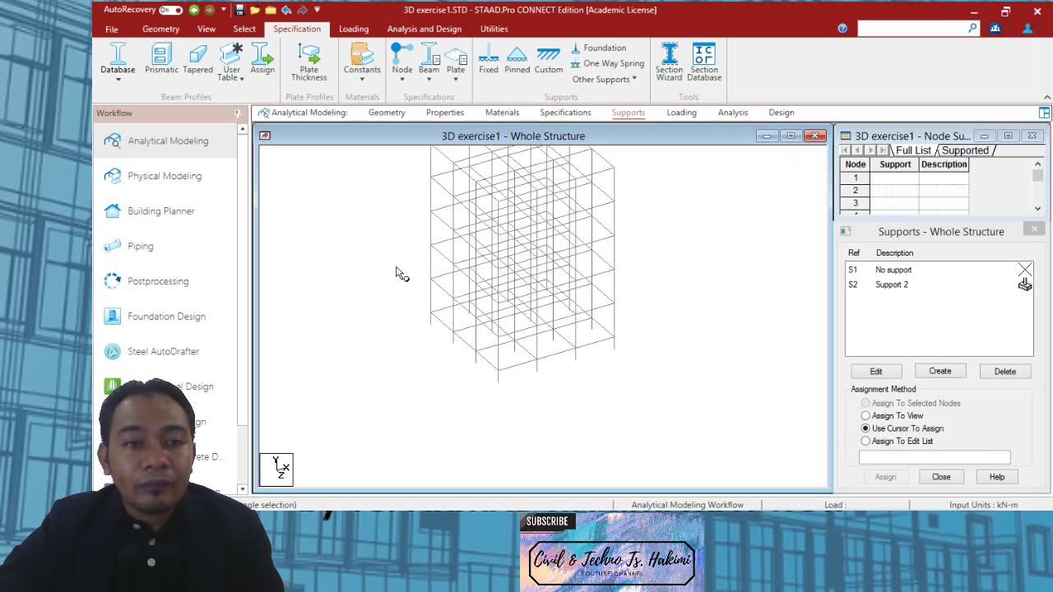
click(206, 29)
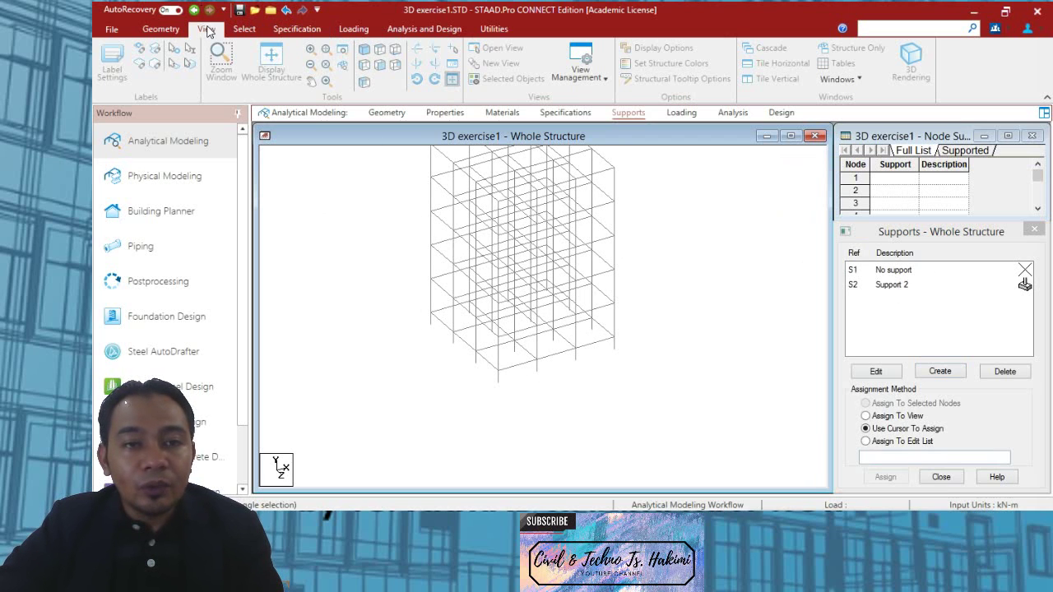
click(380, 66)
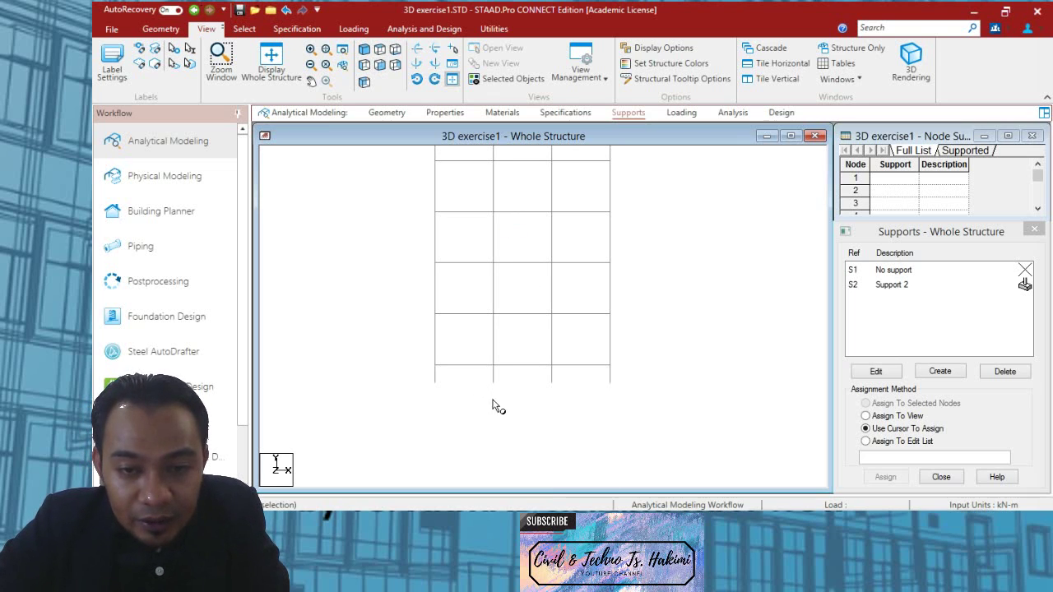
scroll(535, 367, up, 3)
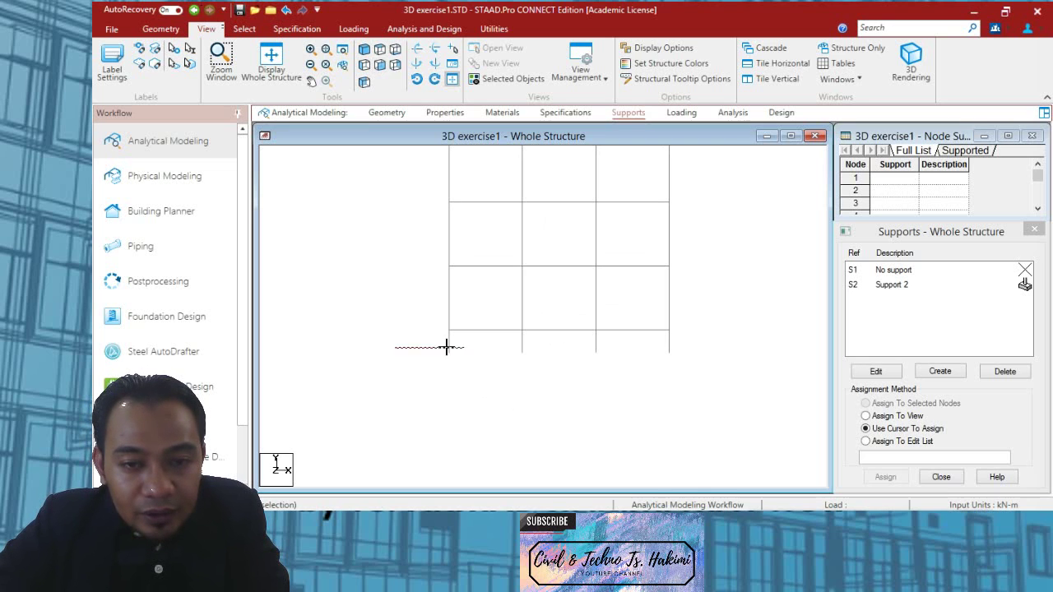
drag(395, 348, 729, 384)
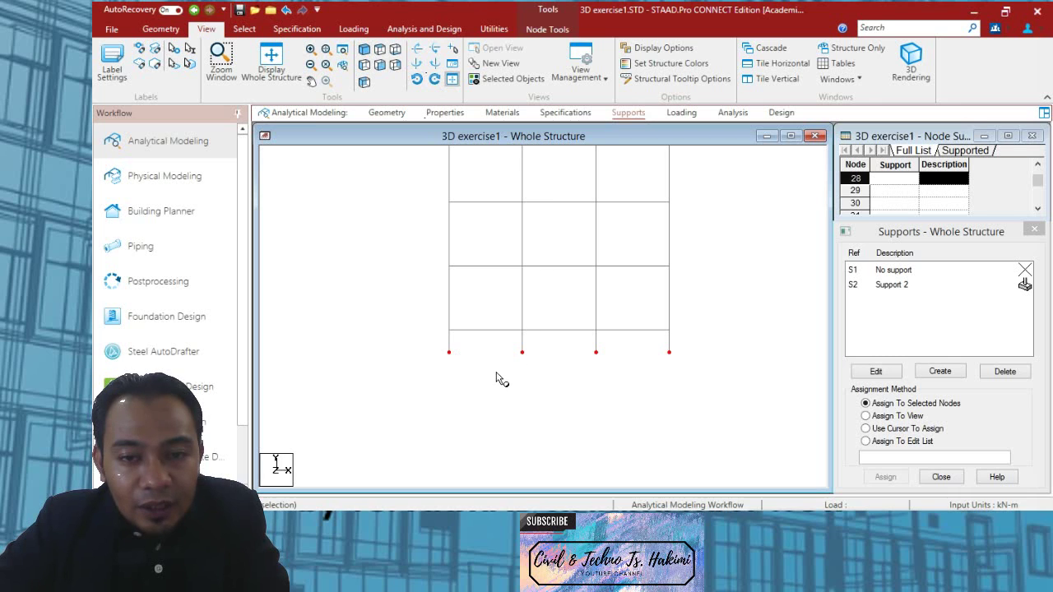
click(364, 50)
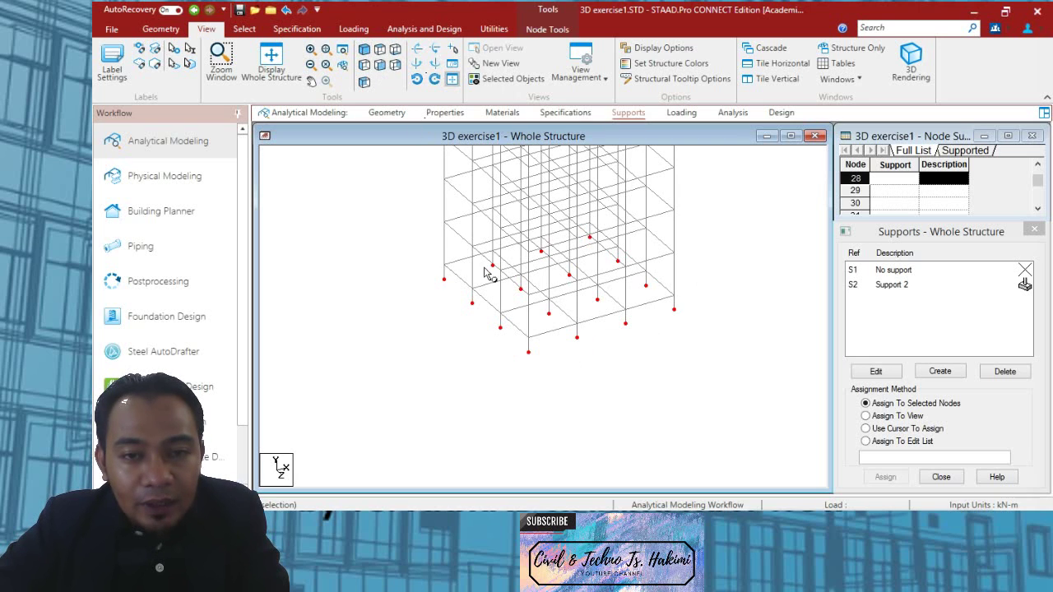
Step: Assign the fixed support to all column base nodes, choosing the support definition before selecting the nodes in the front view
click(894, 287)
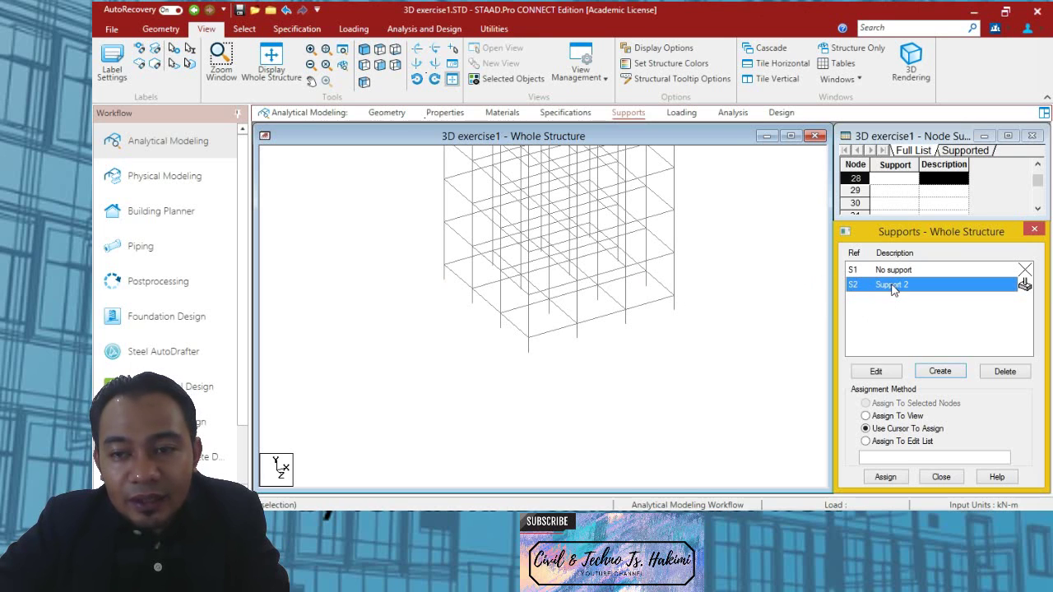
click(383, 66)
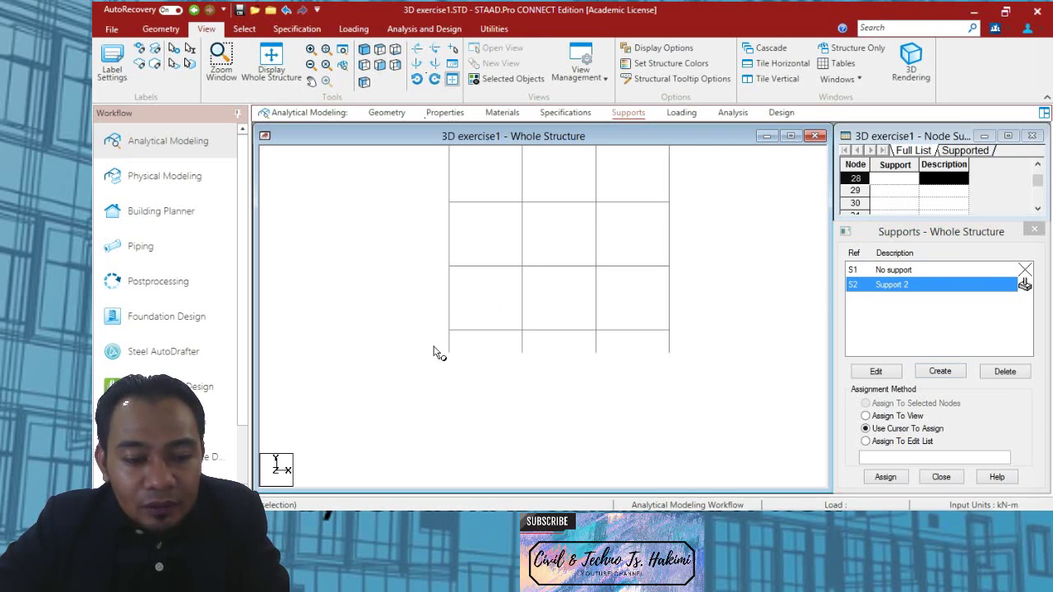
drag(421, 341, 698, 384)
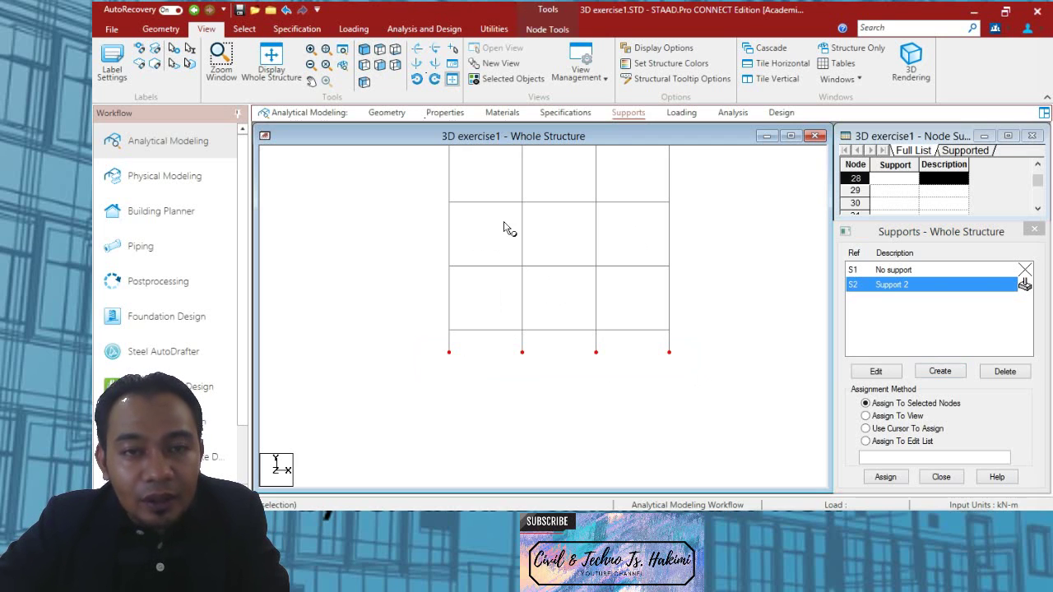
click(365, 49)
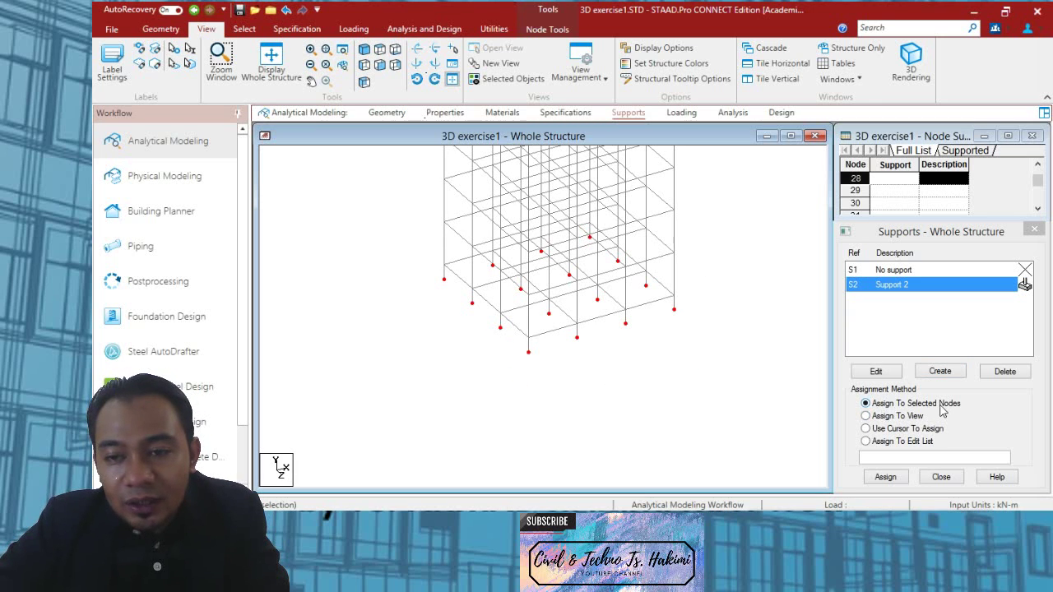
click(886, 478)
click(944, 396)
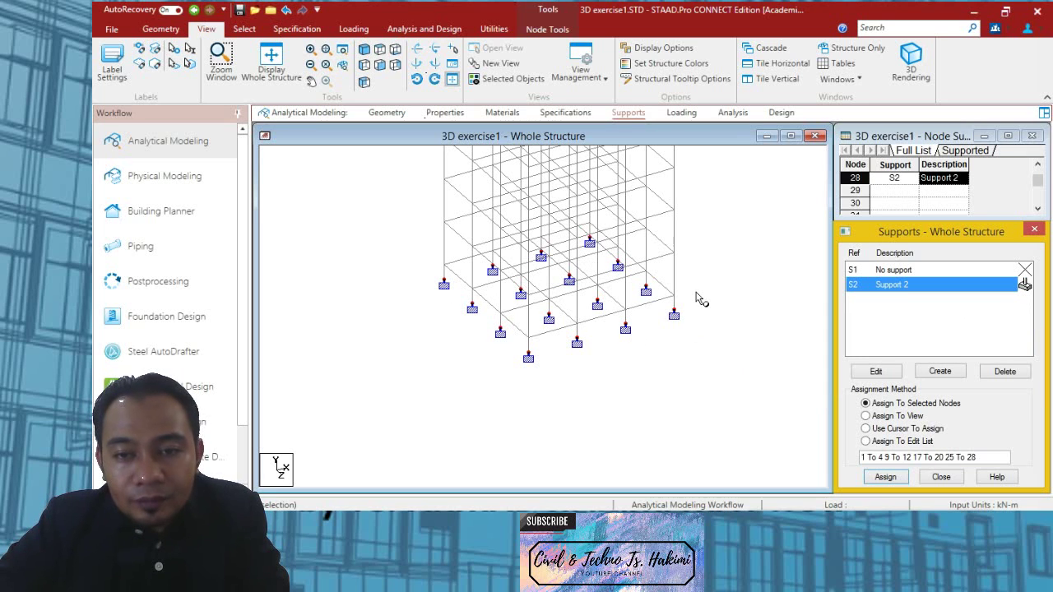
Step: Define a circular CONCRETE section with a YD of 0.45 m and add it to the section properties
scroll(691, 296, down, 3)
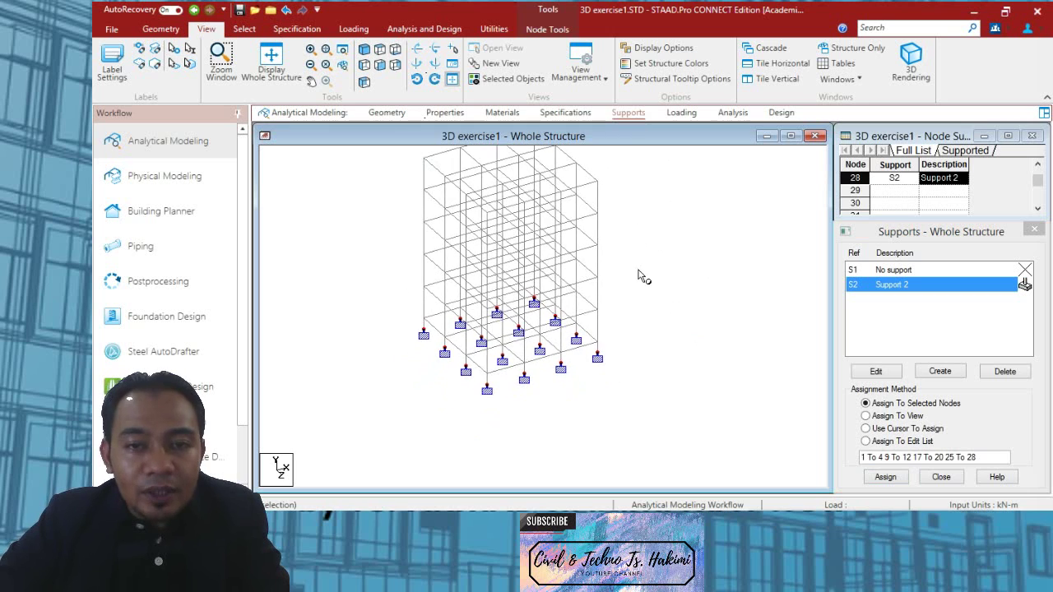
middle_drag(640, 276, 658, 293)
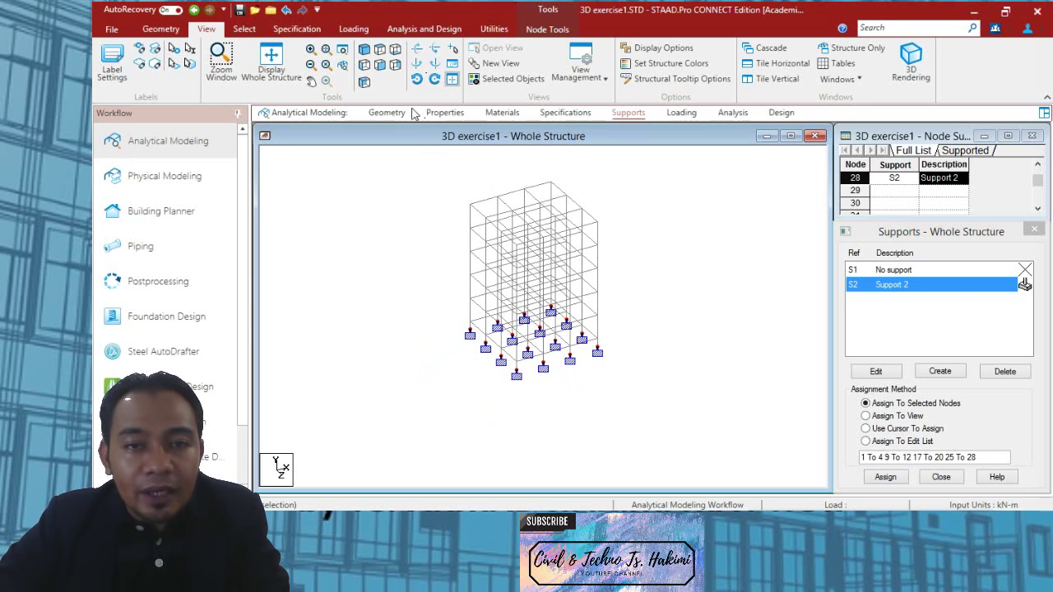
click(445, 113)
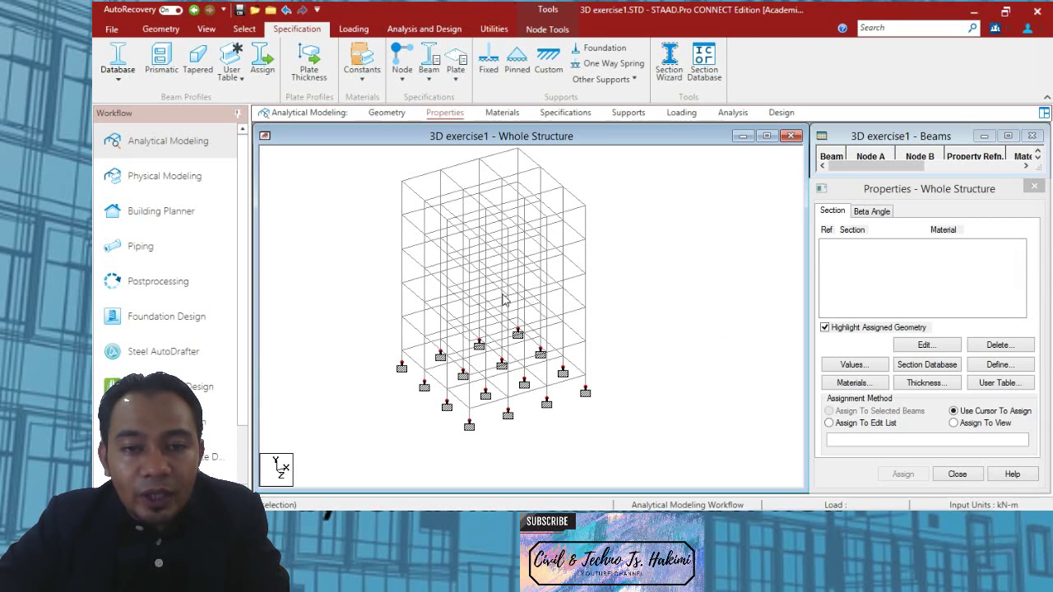
middle_drag(556, 311, 585, 313)
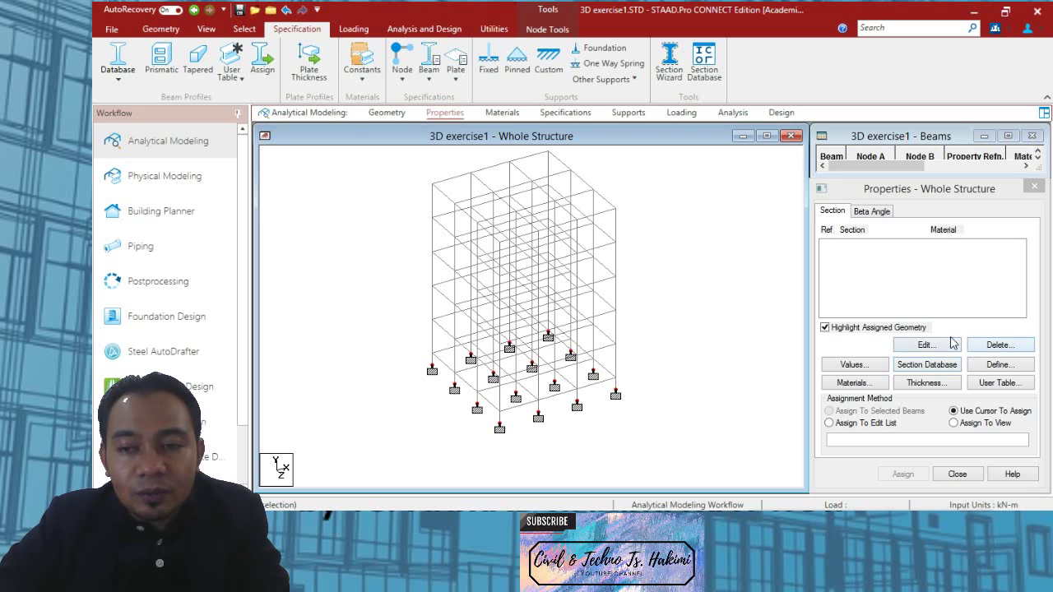
click(998, 367)
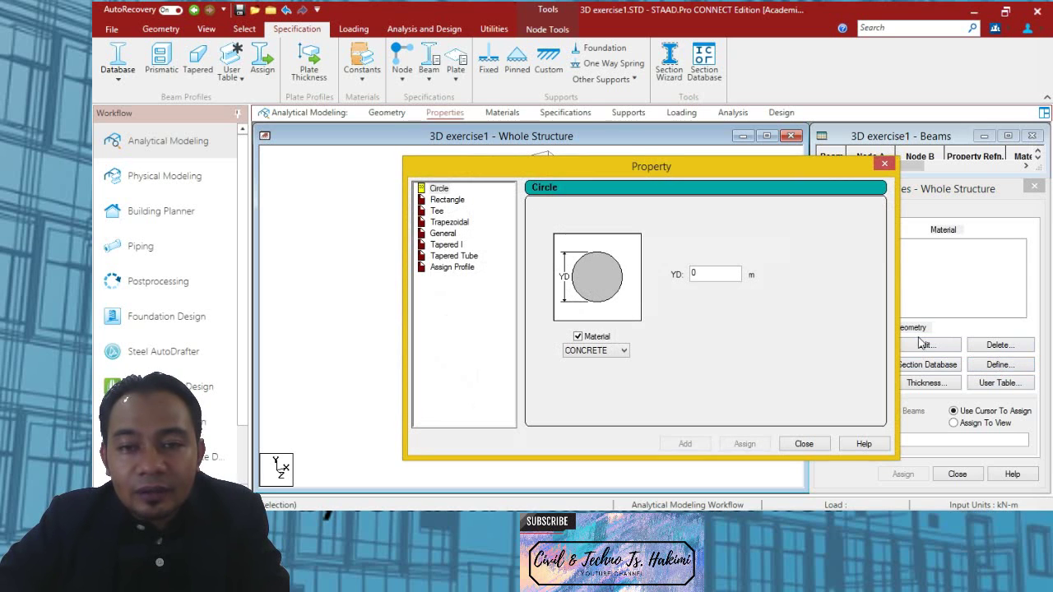
drag(583, 171, 441, 142)
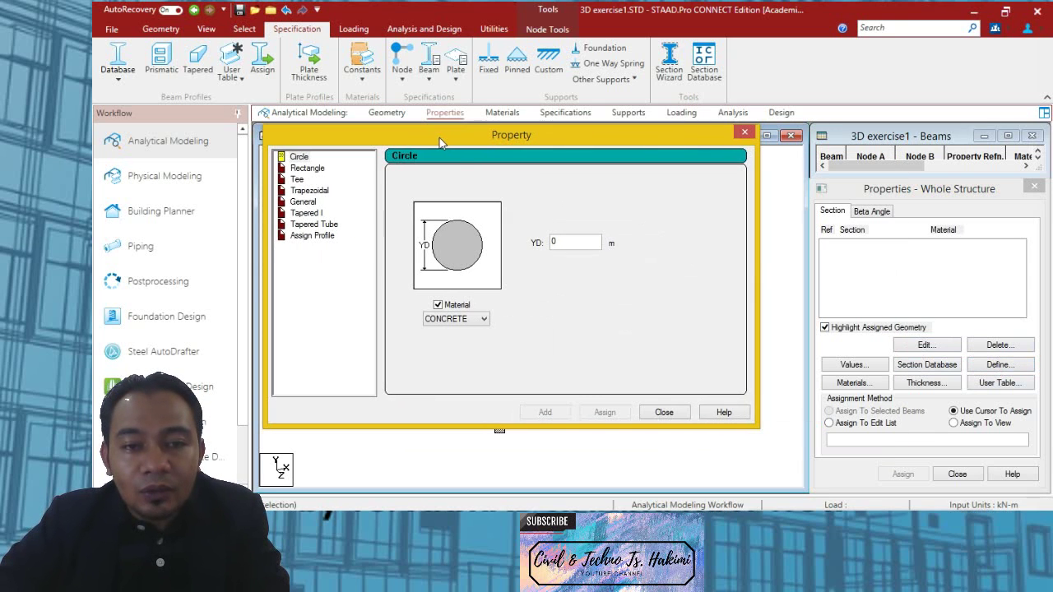
click(567, 240)
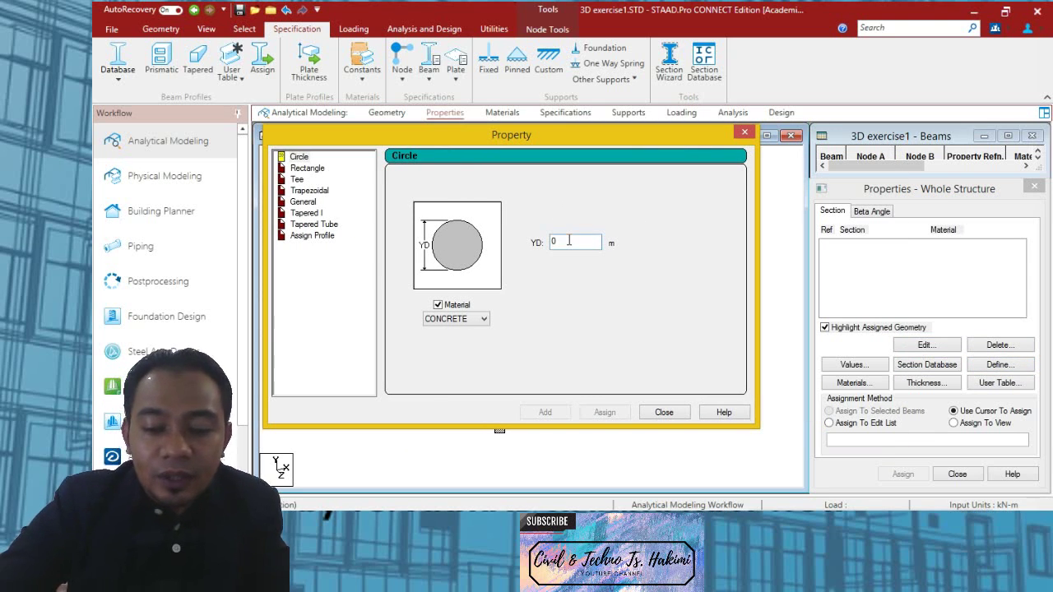
text(.45)
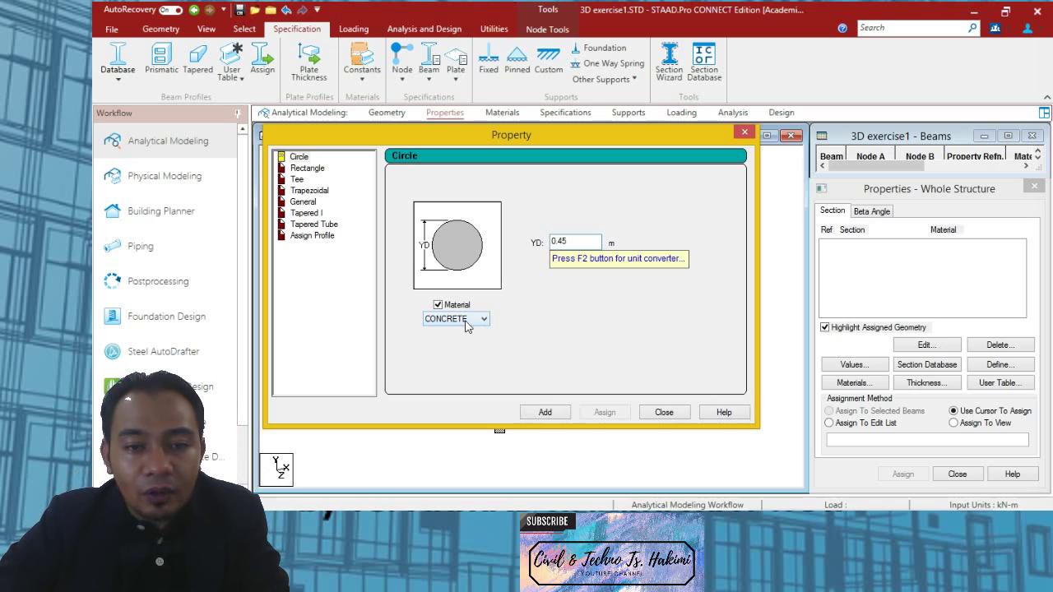
click(546, 412)
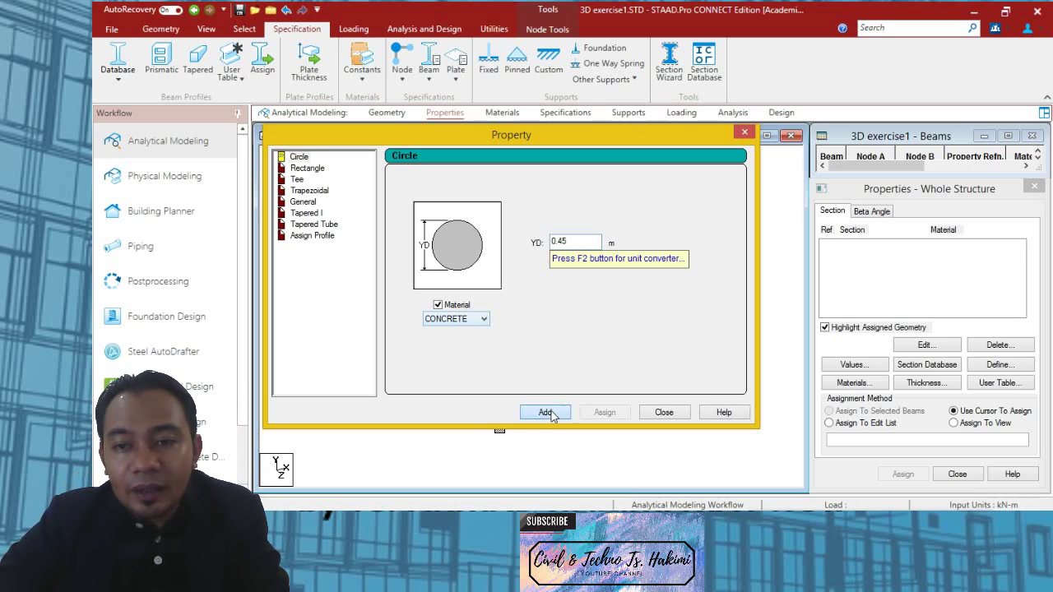
Step: Define a rectangular CONCRETE section with YD 0.6 m and ZD 0.2 m and add it to the section properties
click(306, 169)
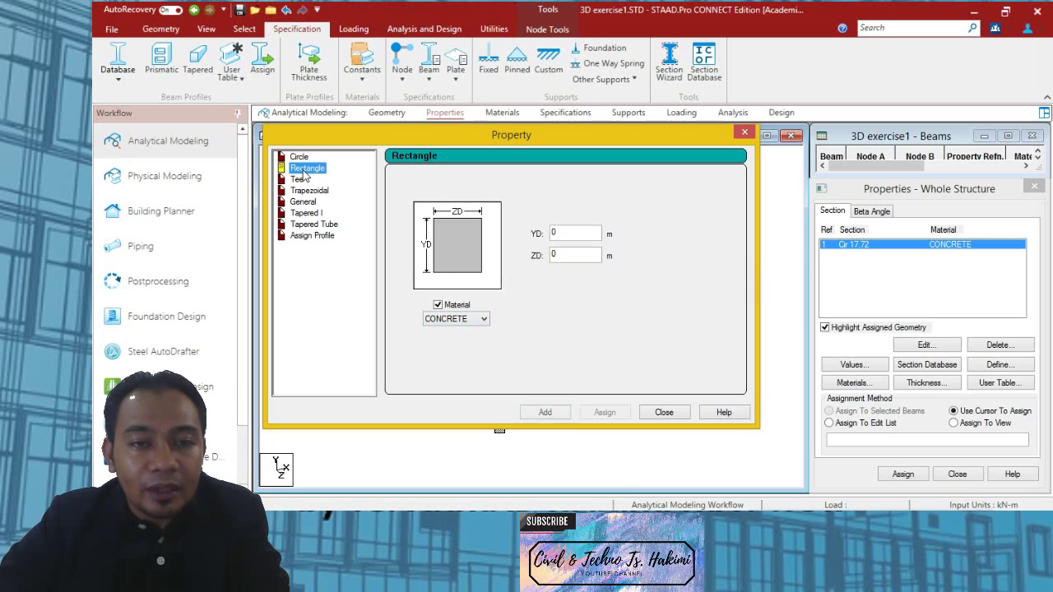
double_click(551, 233)
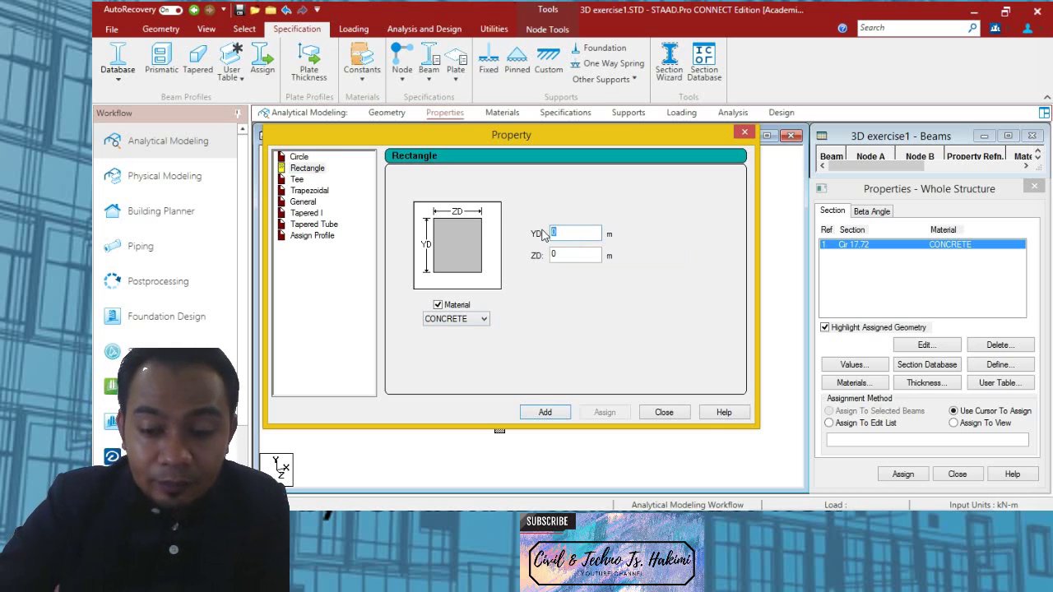
text(0.6)
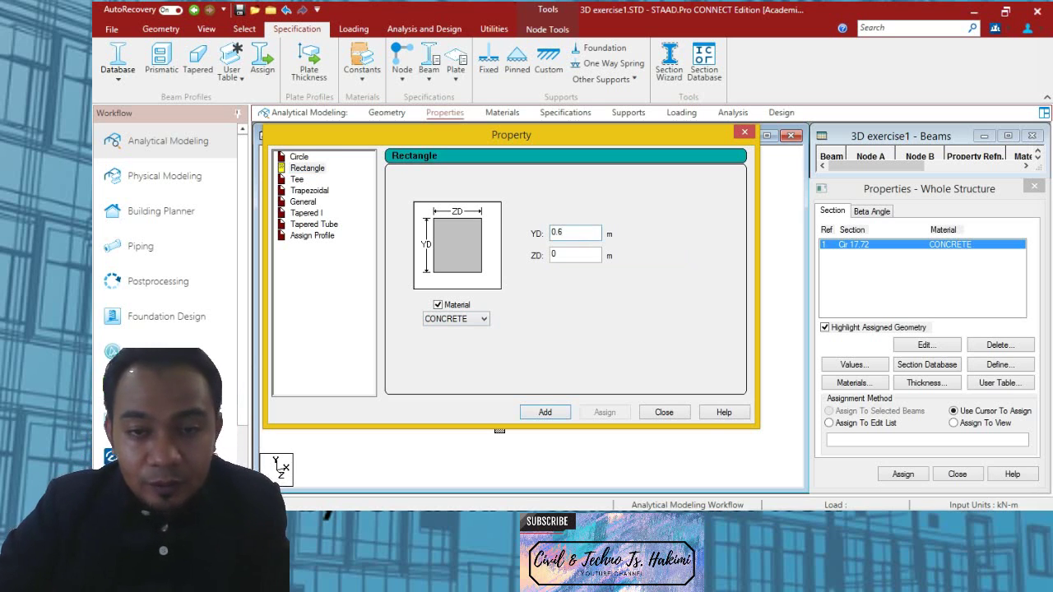
double_click(586, 255)
text(0.2)
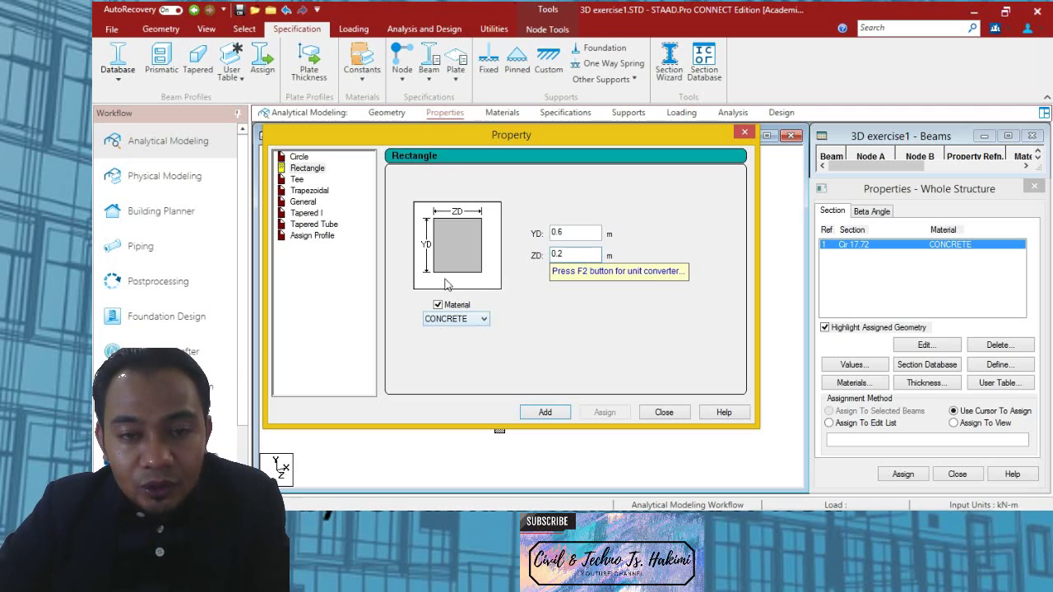
click(556, 414)
click(664, 413)
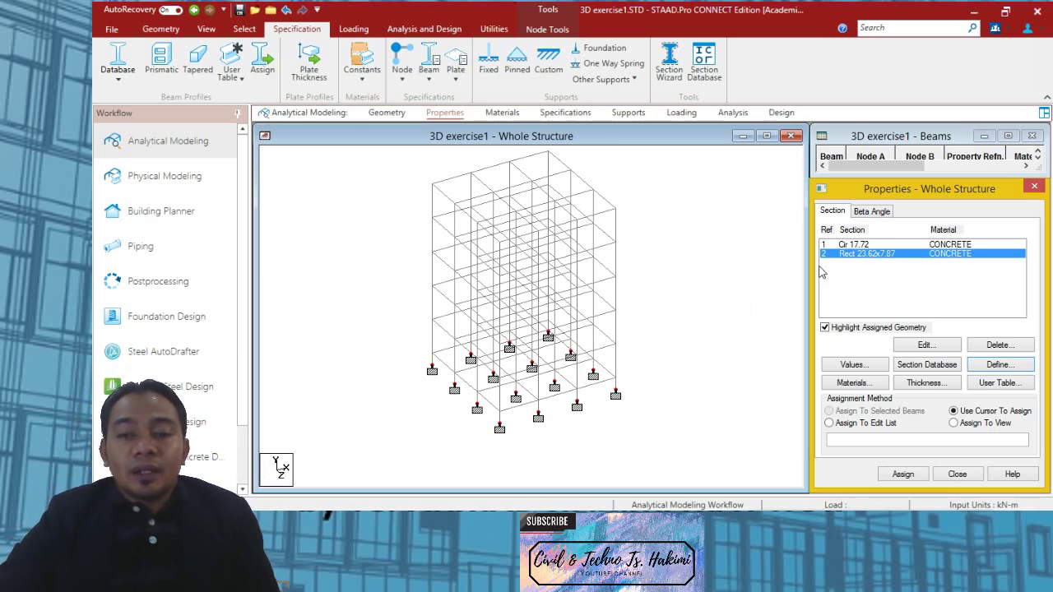
click(855, 245)
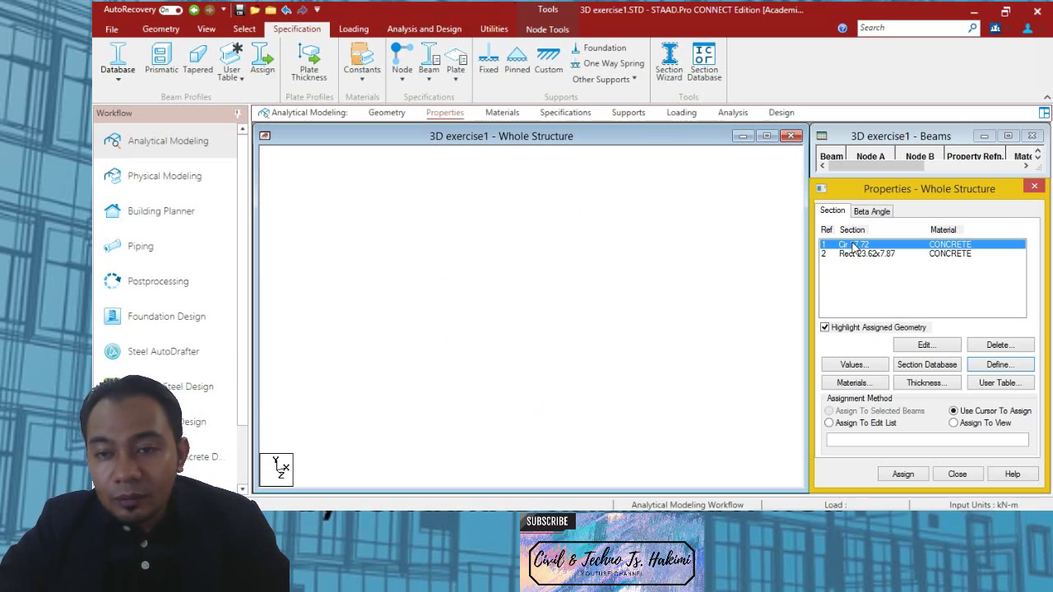
click(861, 255)
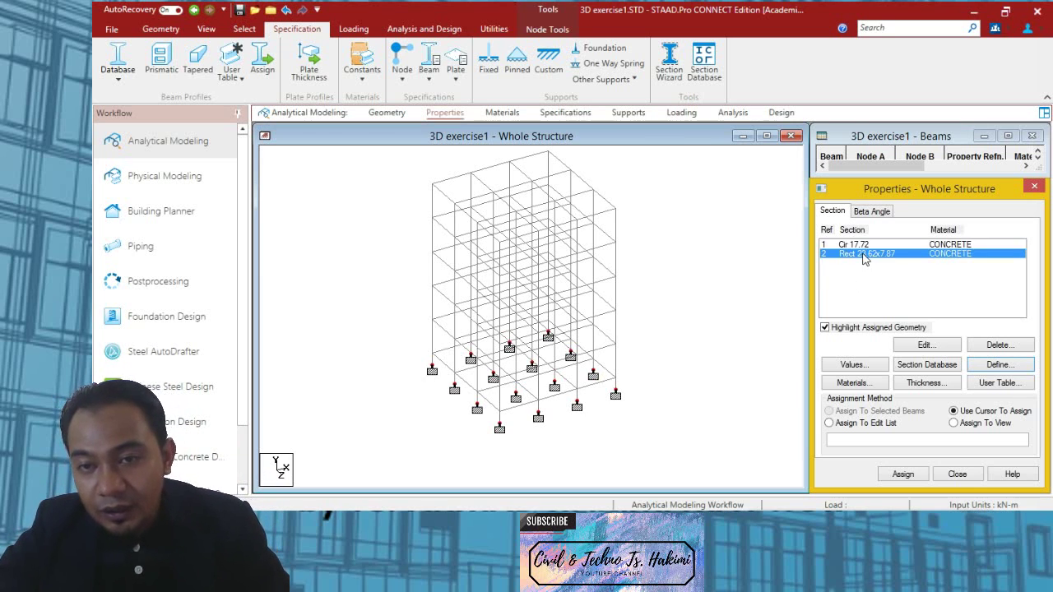
click(858, 247)
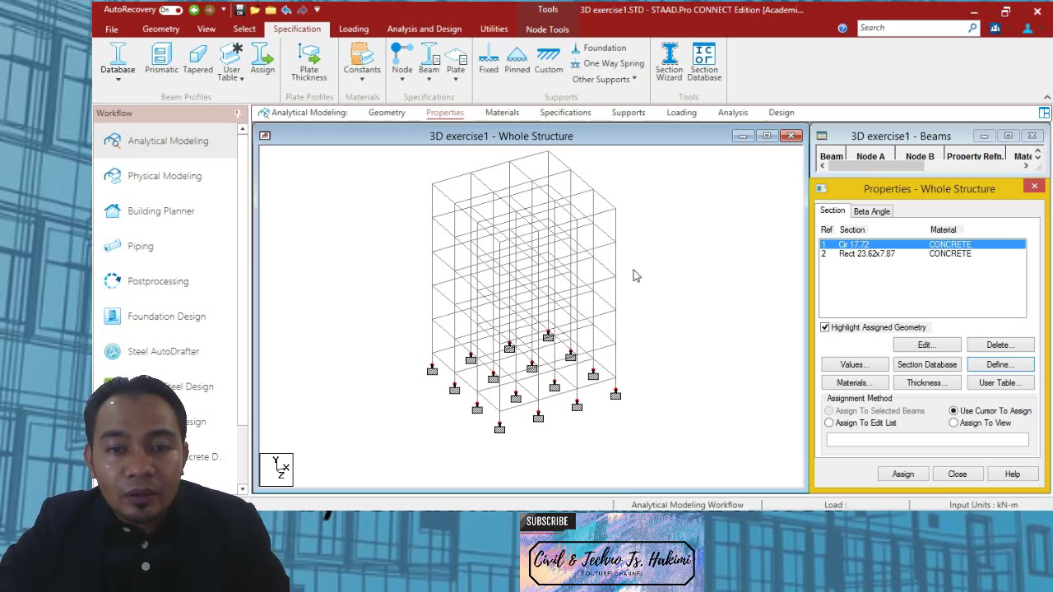
click(650, 284)
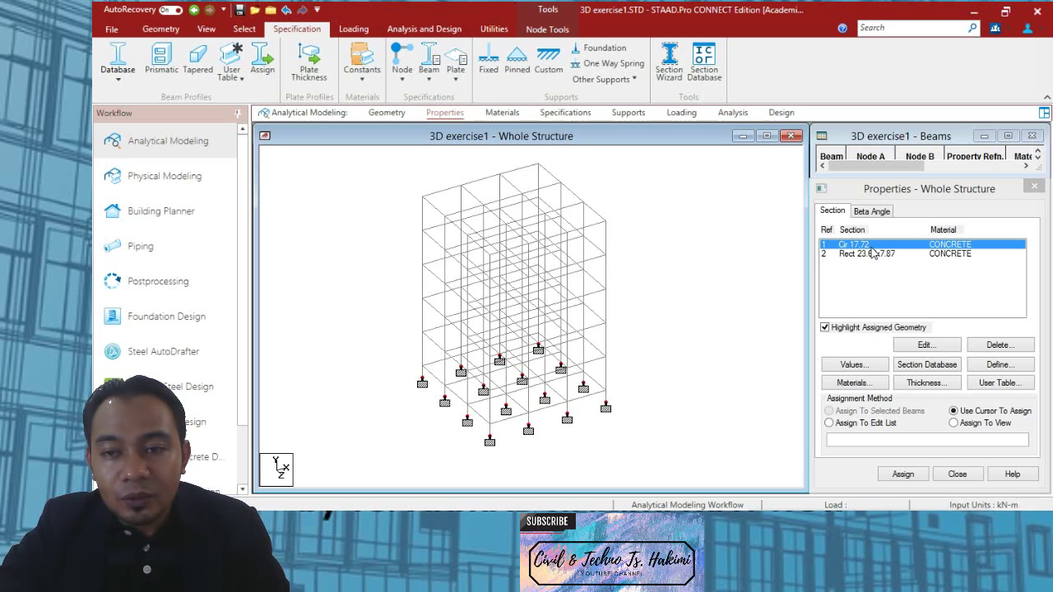
middle_drag(612, 285, 635, 277)
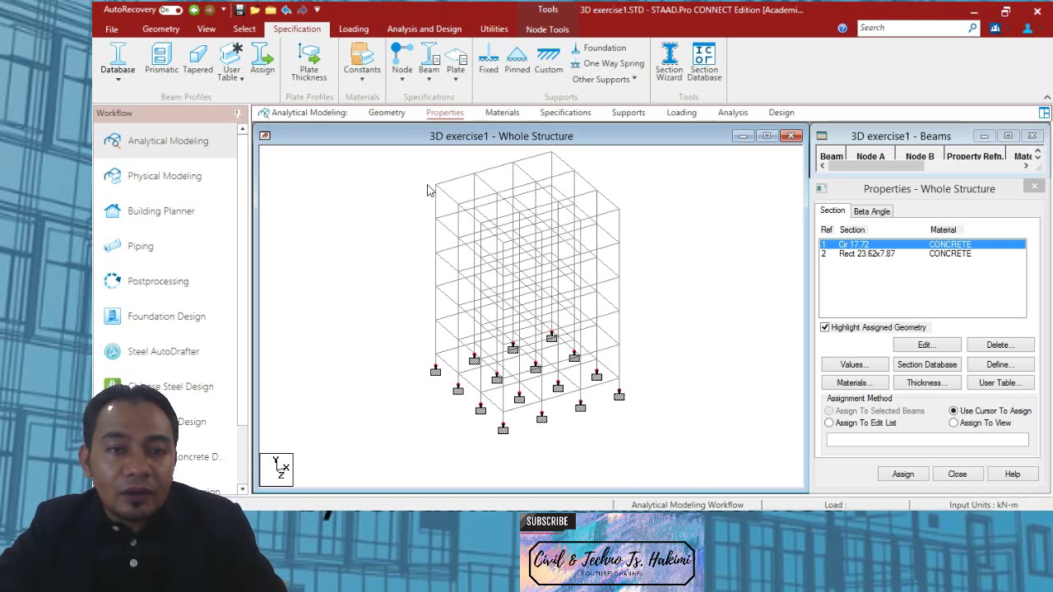
Step: Assign the circular section to the selected beams after selecting all four column lines in the front view
click(841, 246)
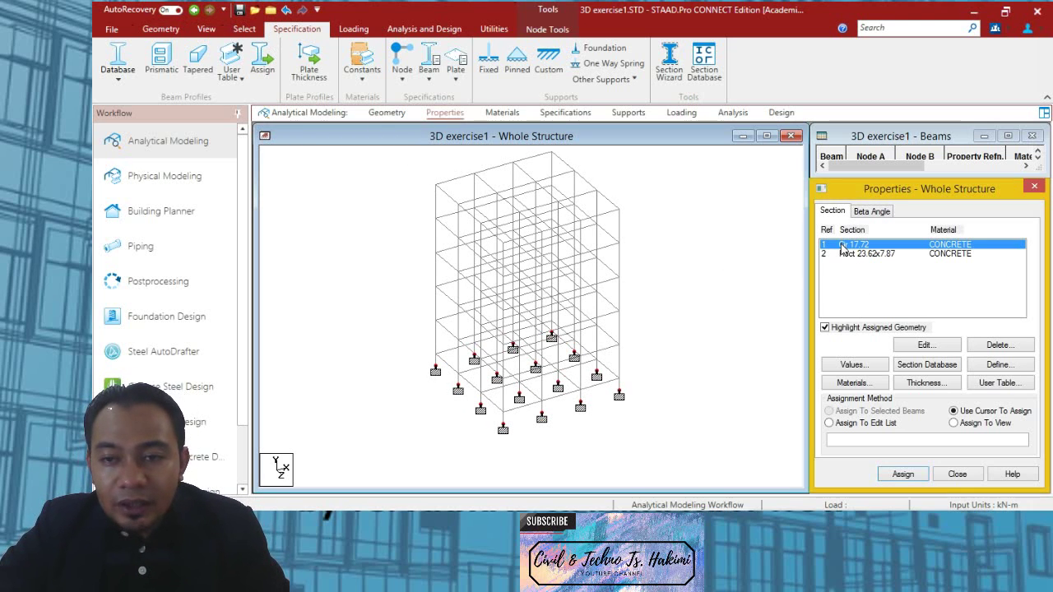
click(206, 30)
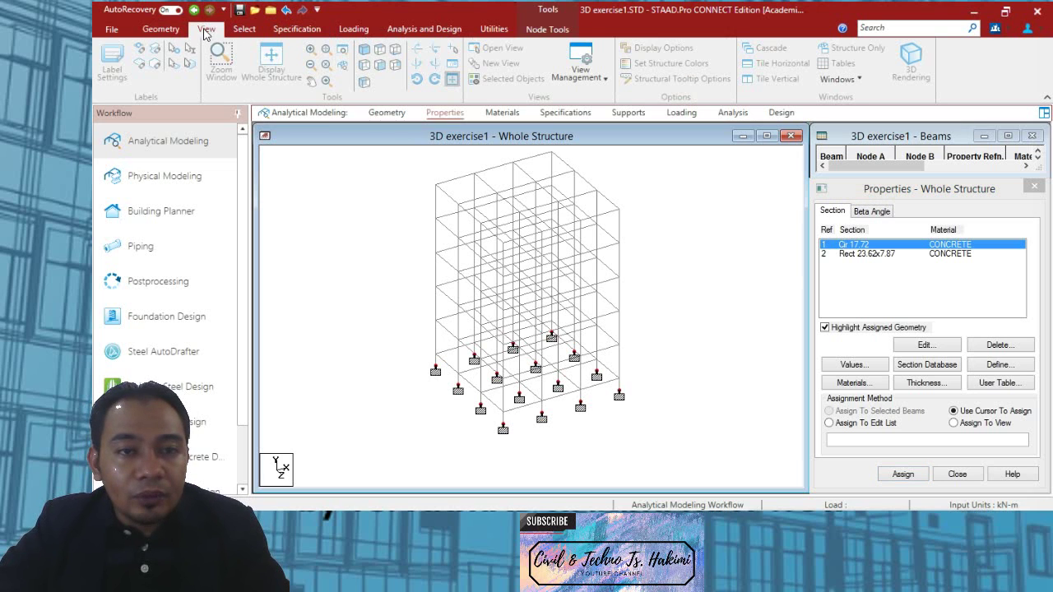
click(380, 69)
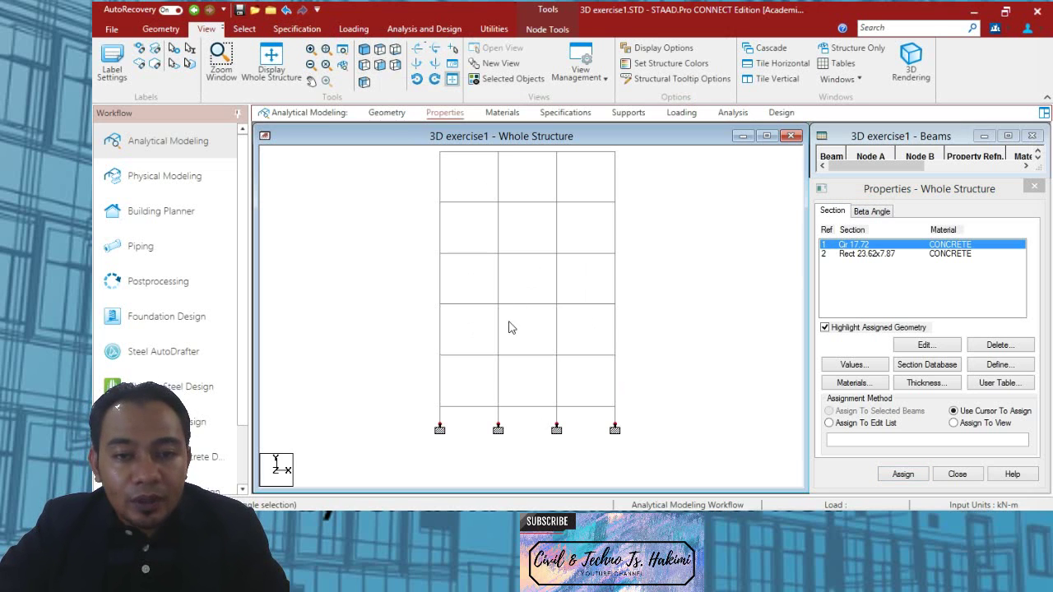
middle_drag(614, 272, 586, 280)
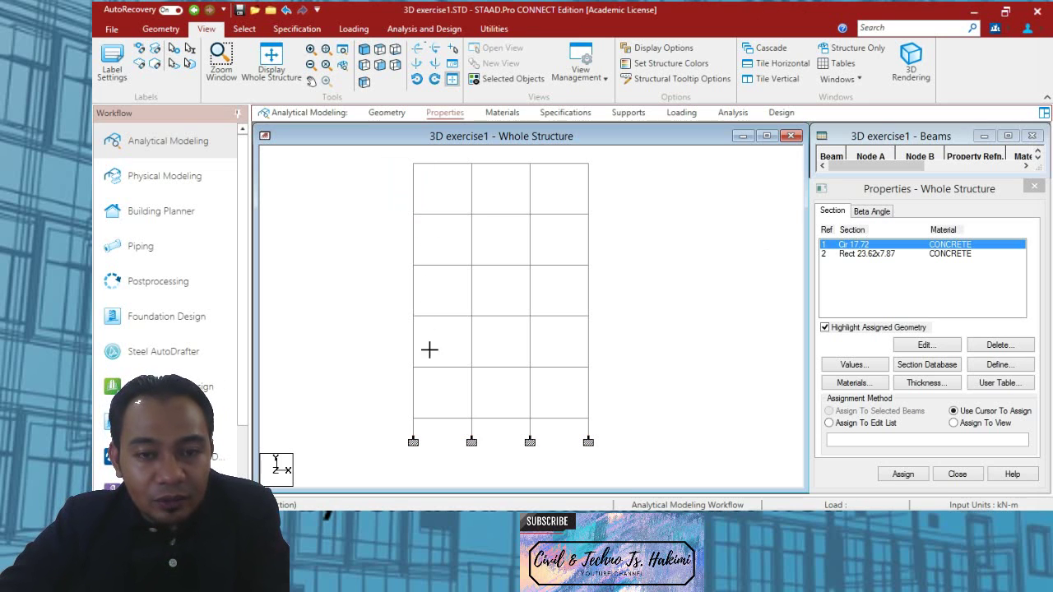
click(415, 450)
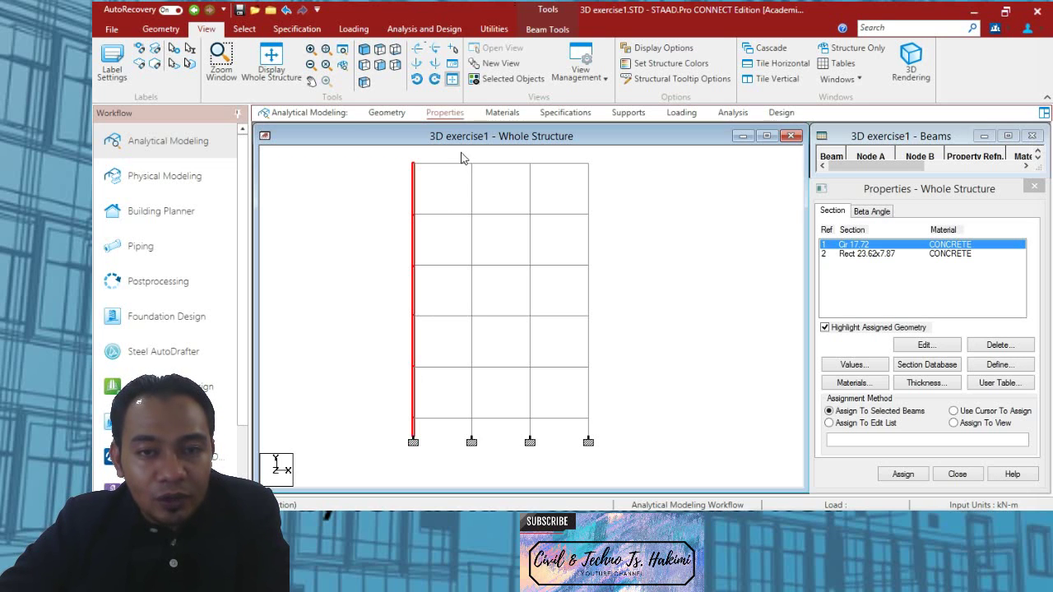
ctrl+click(484, 449)
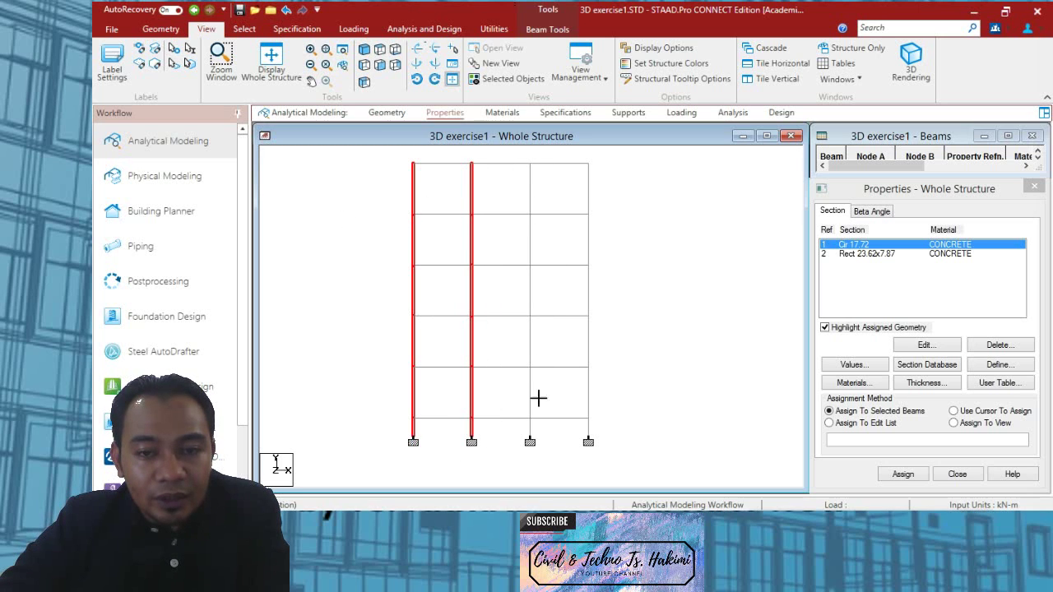
ctrl+click(567, 250)
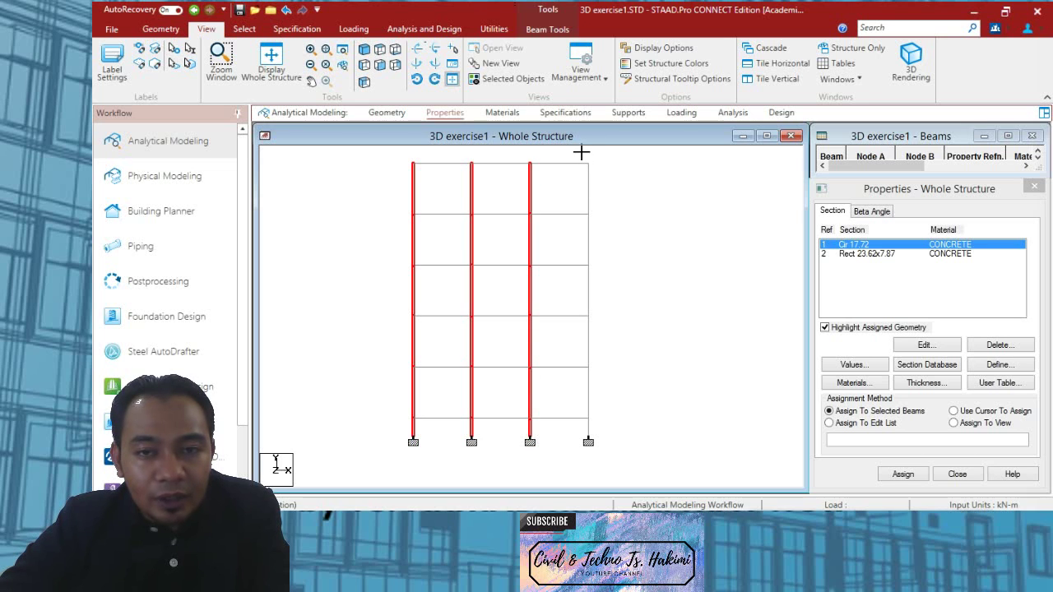
ctrl+click(610, 442)
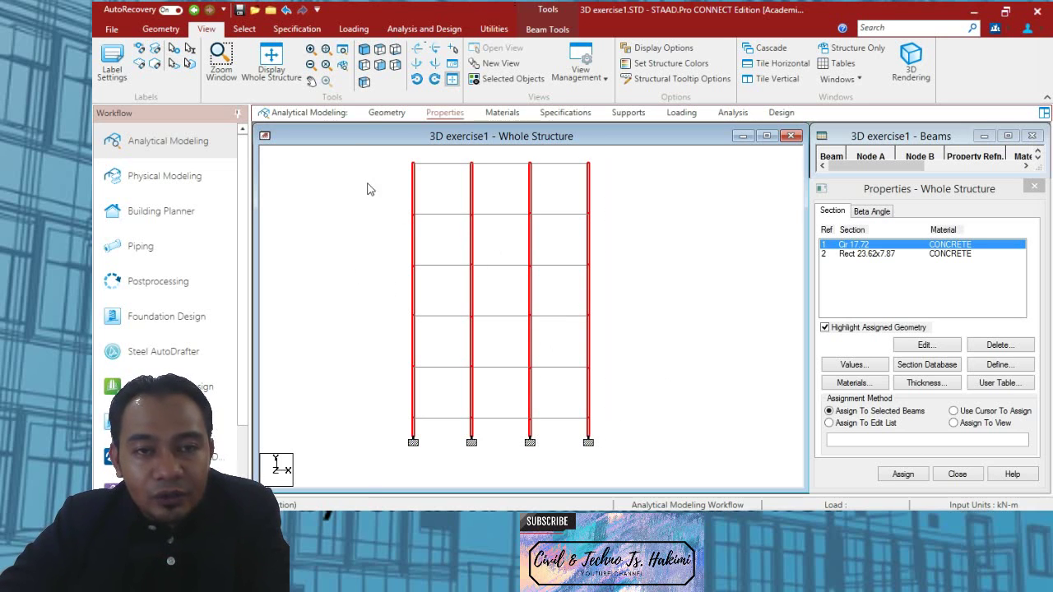
click(364, 50)
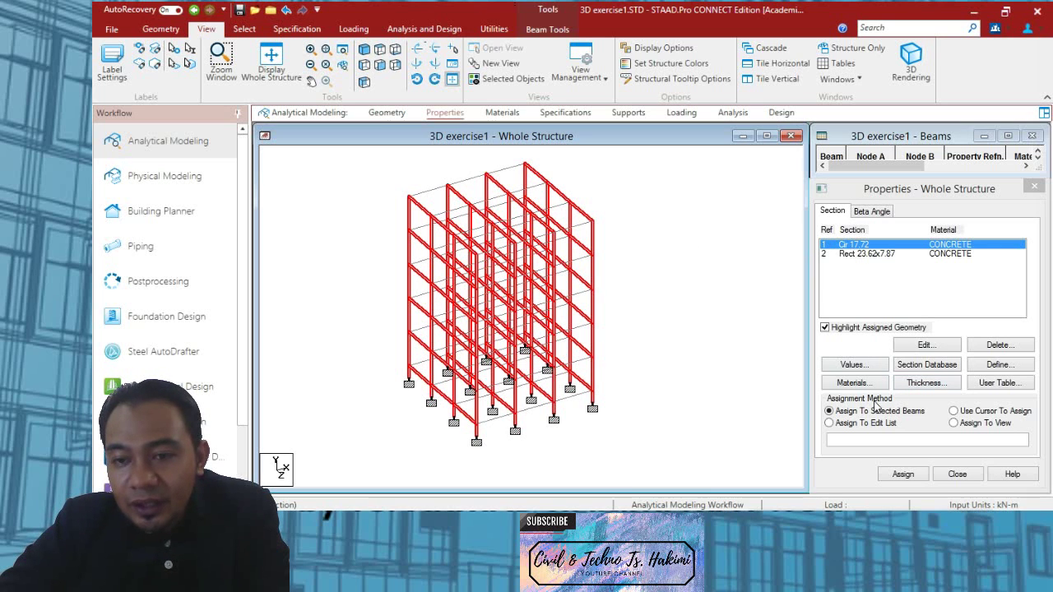
click(903, 475)
click(938, 374)
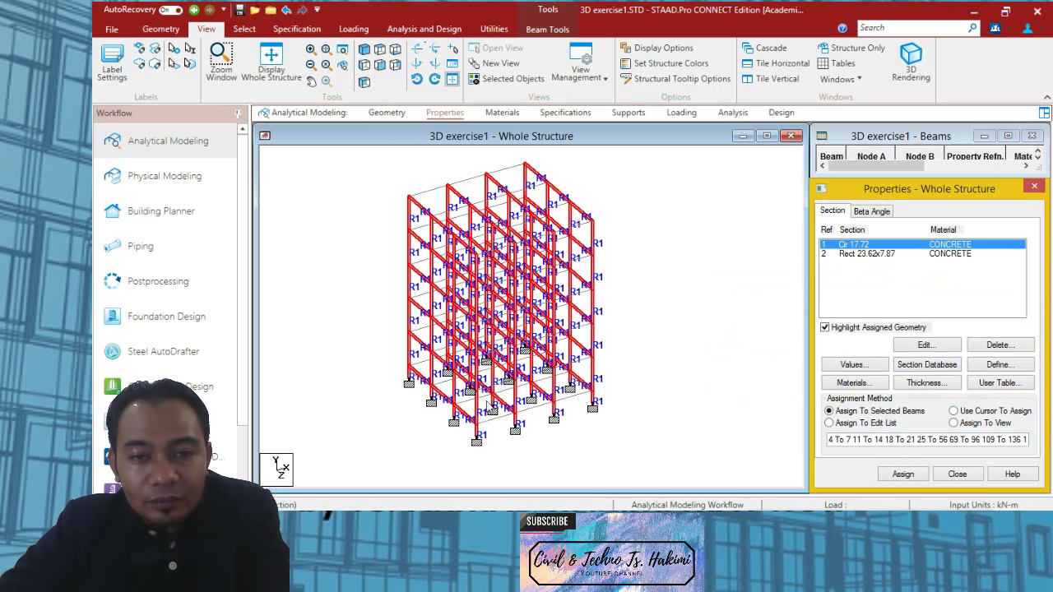
Step: Assign the rectangular section to the selected beams after selecting all six horizontal beam levels in the front view
click(380, 67)
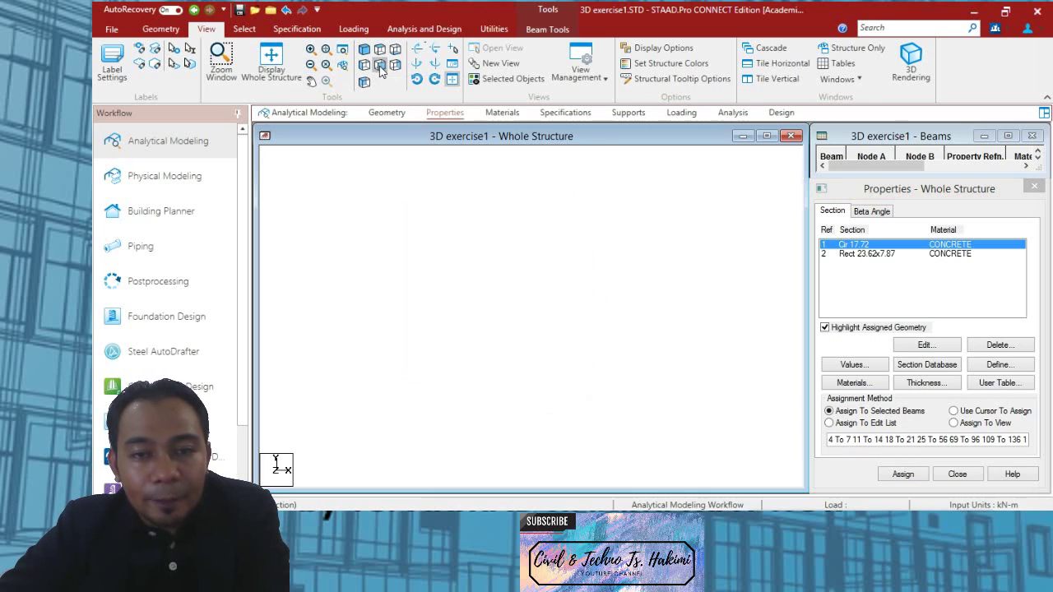
click(852, 255)
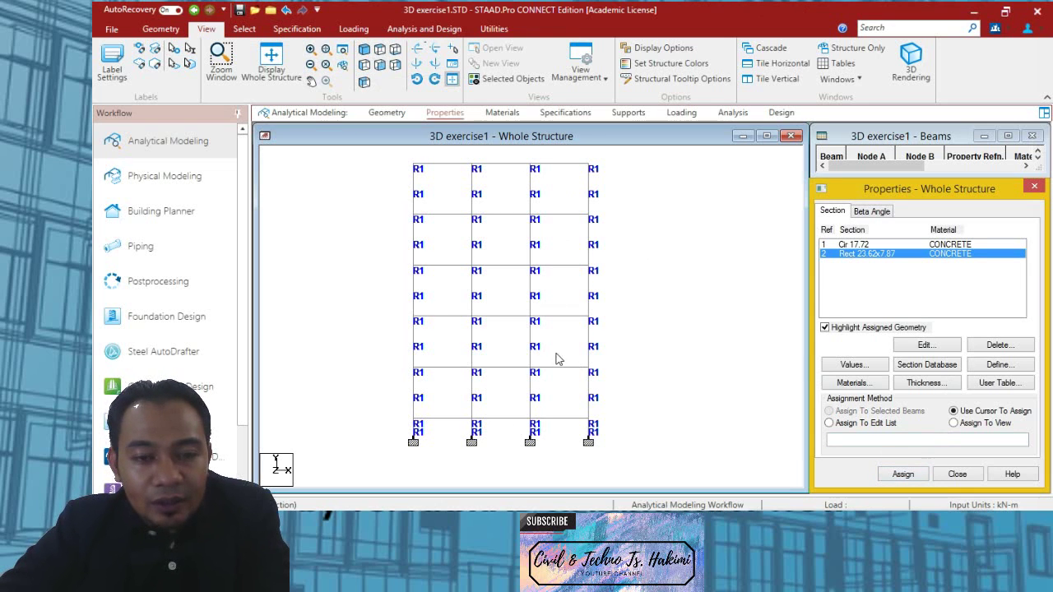
click(431, 417)
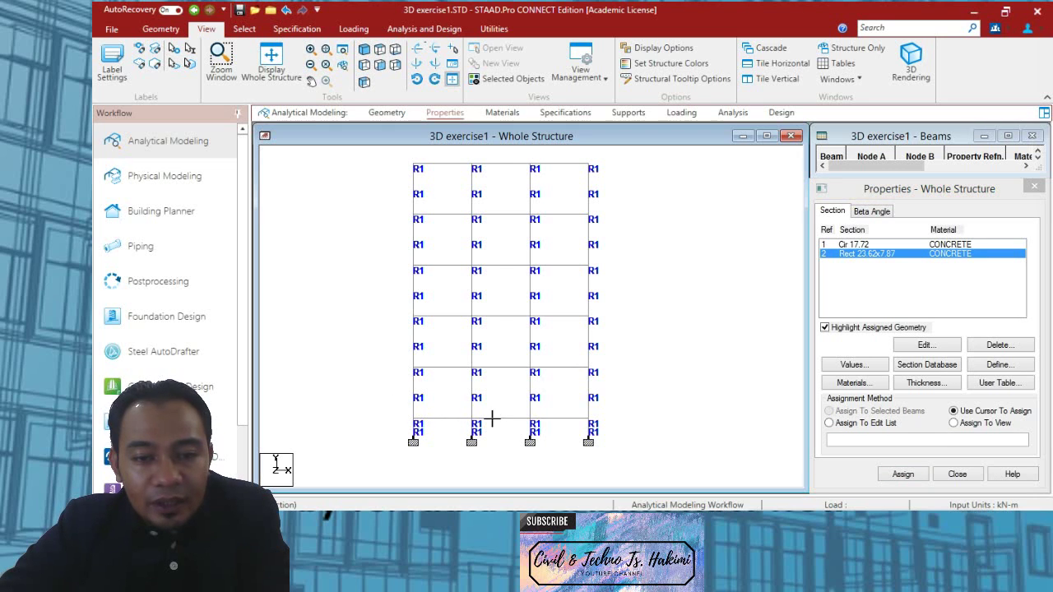
drag(492, 420, 633, 428)
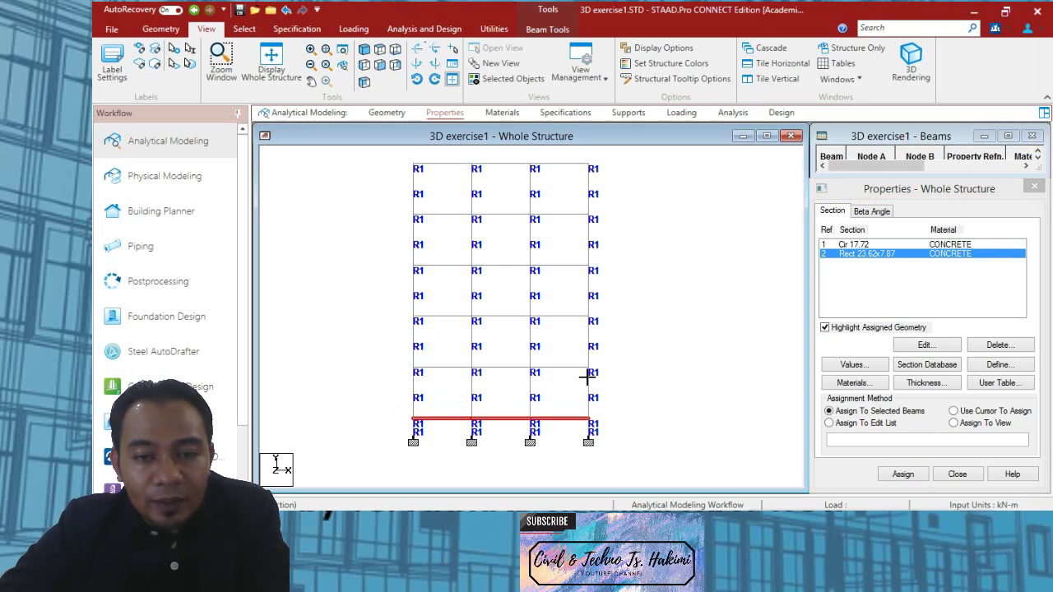
ctrl+drag(392, 356, 617, 372)
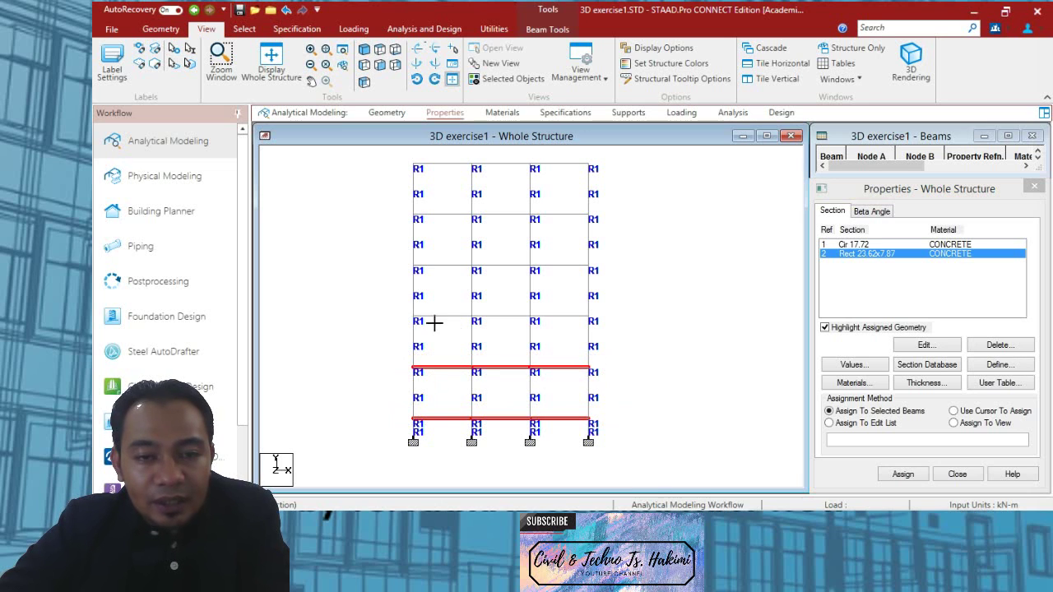
ctrl+drag(392, 304, 617, 328)
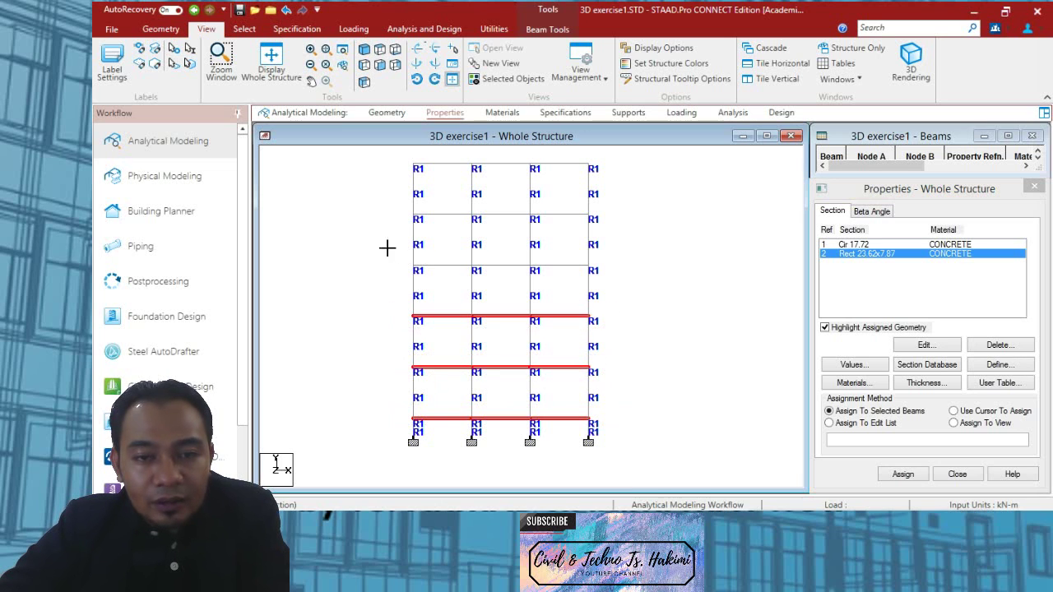
ctrl+drag(387, 248, 626, 276)
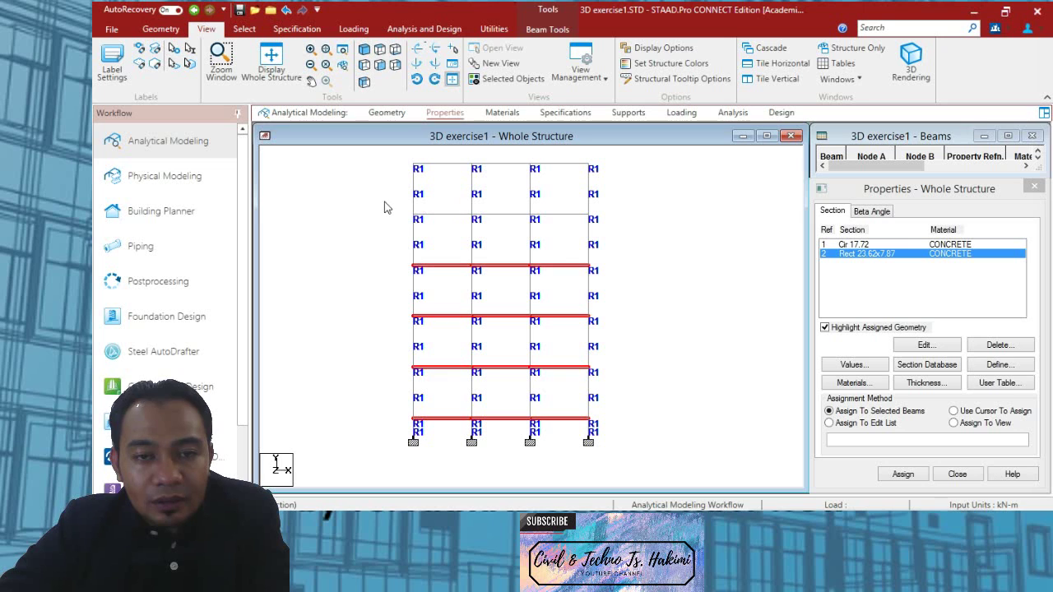
ctrl+drag(386, 202, 615, 231)
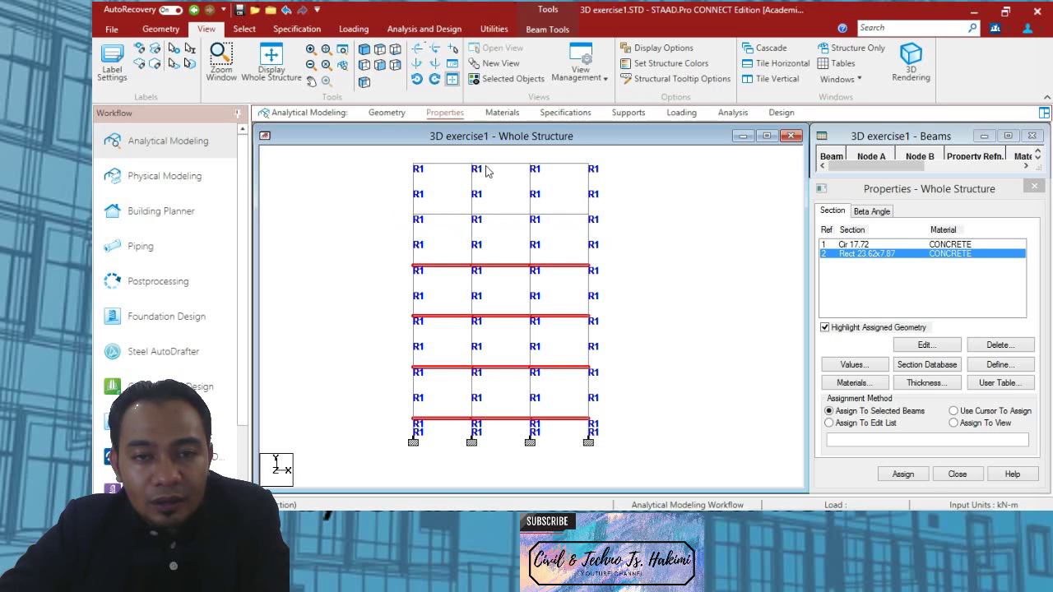
ctrl+drag(392, 160, 628, 182)
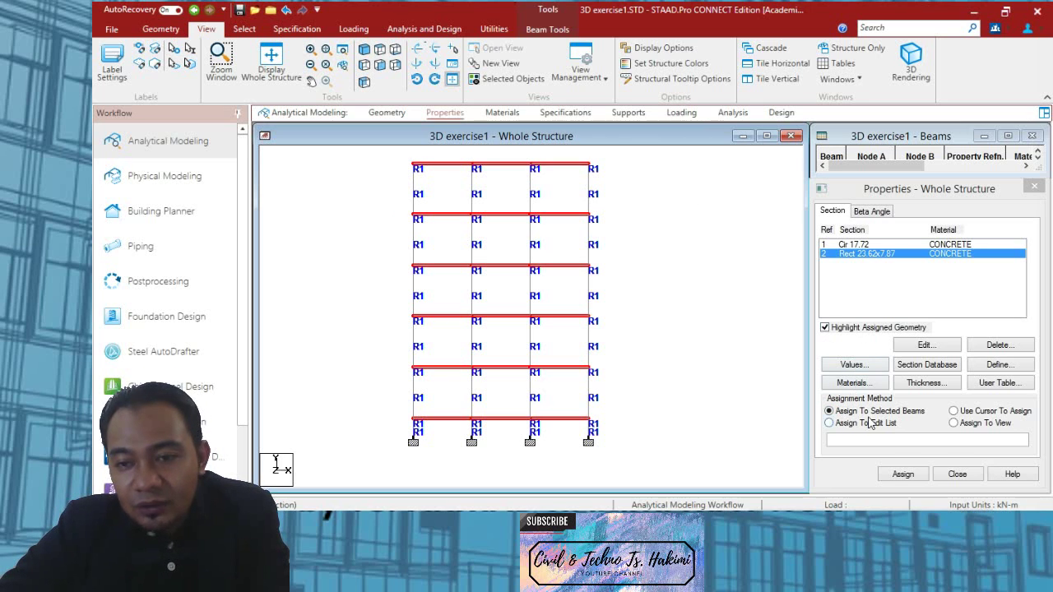
click(903, 475)
click(932, 375)
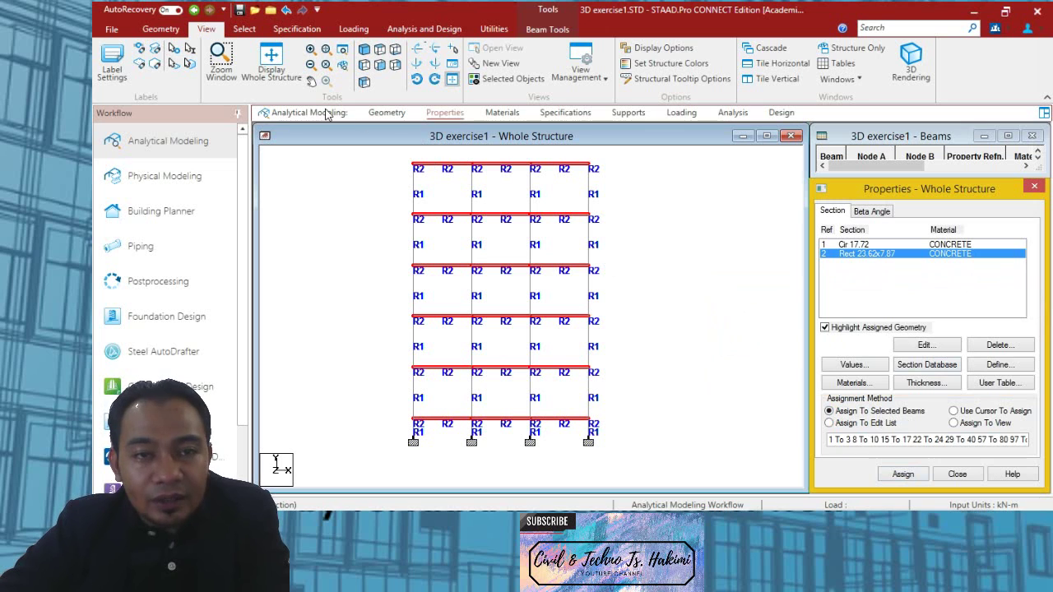
Step: Check in the isometric view which members carry the circular and rectangular sections, and select all members of the frame
click(365, 49)
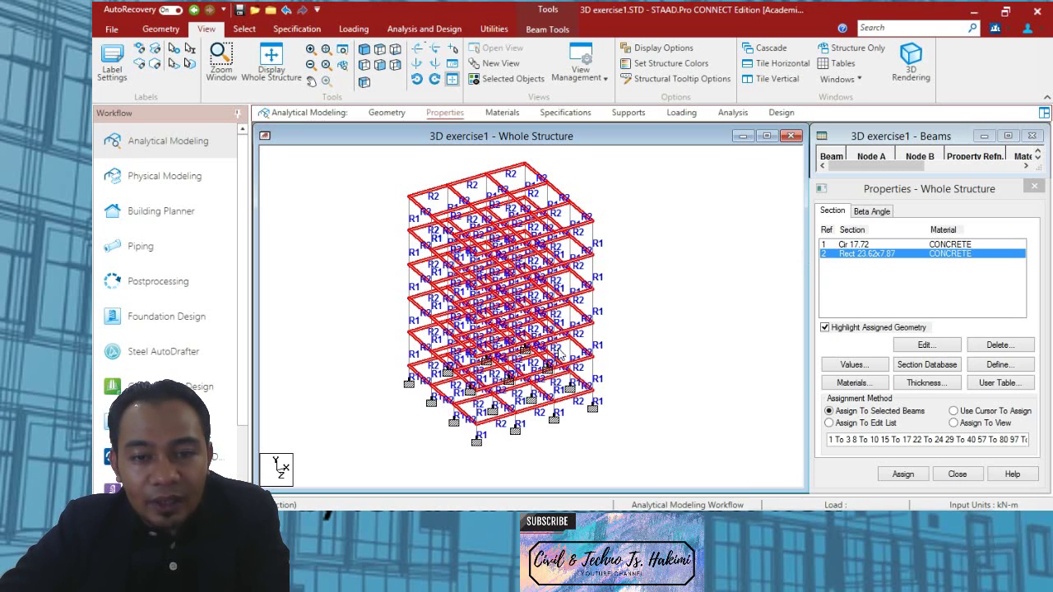
click(847, 245)
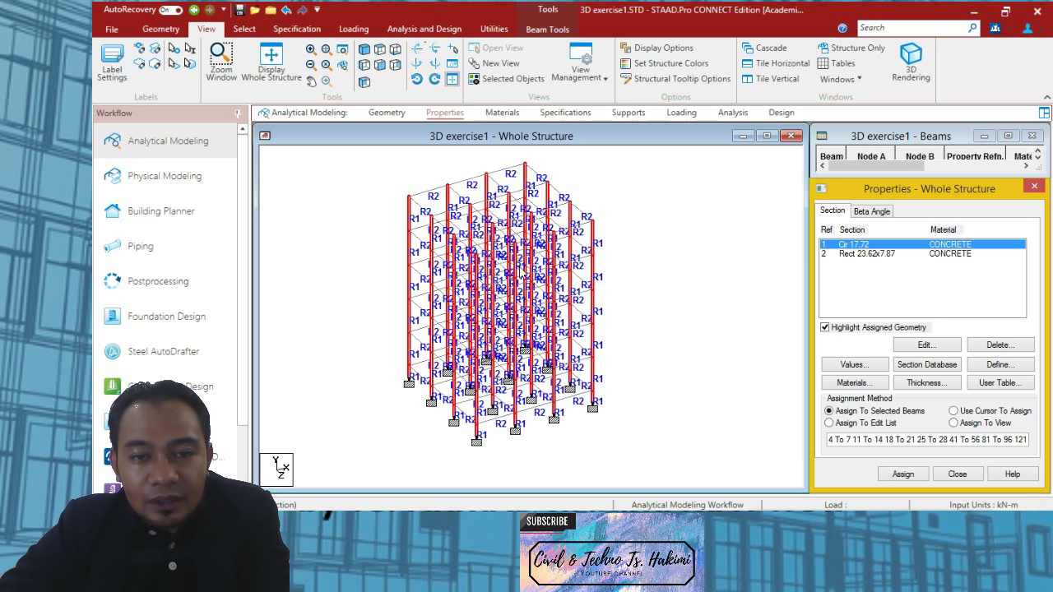
click(853, 255)
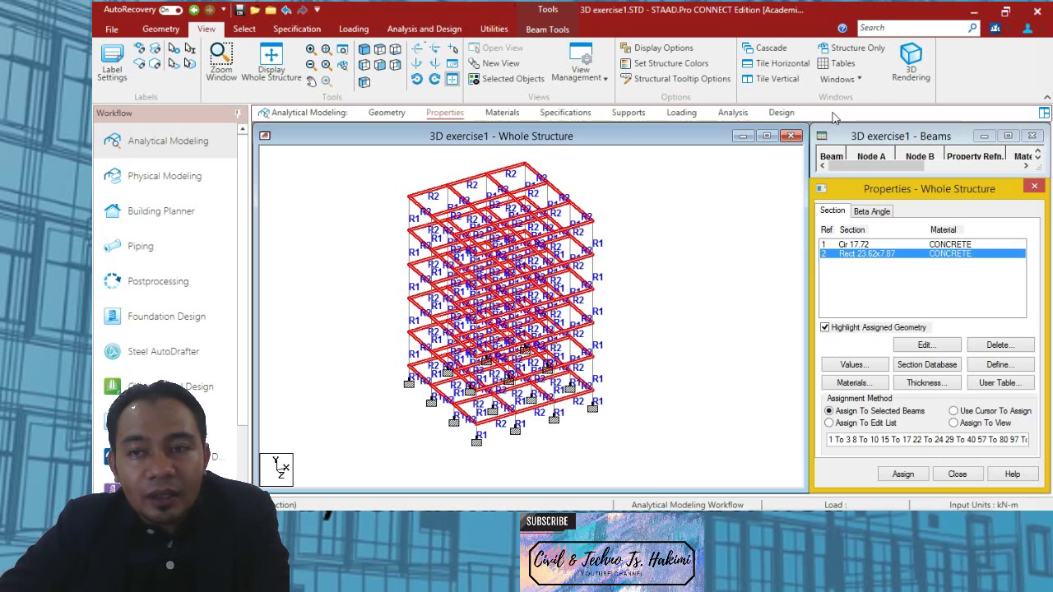
click(320, 160)
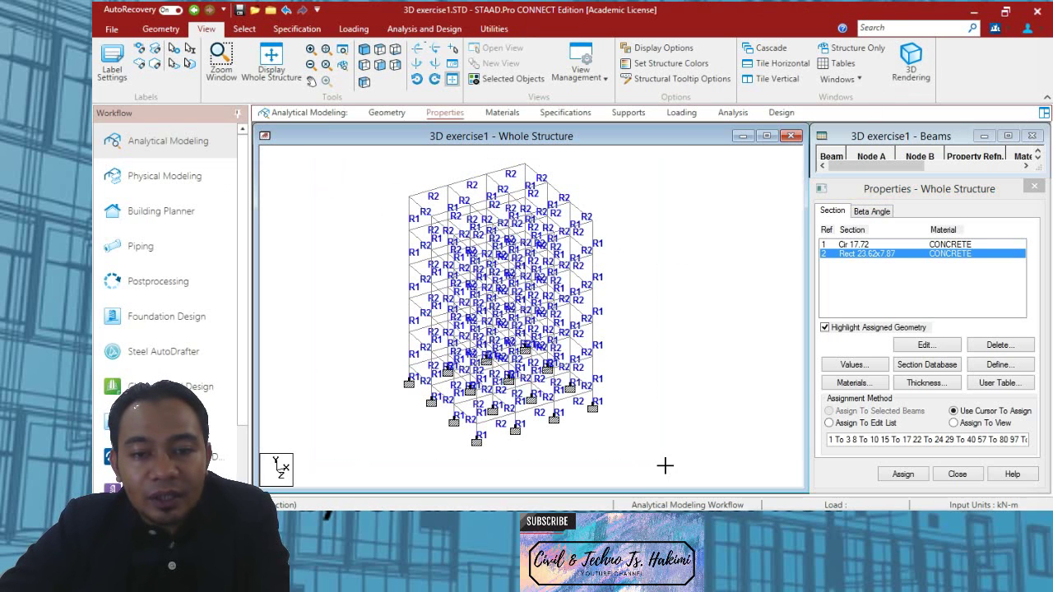
key(ctrl+a)
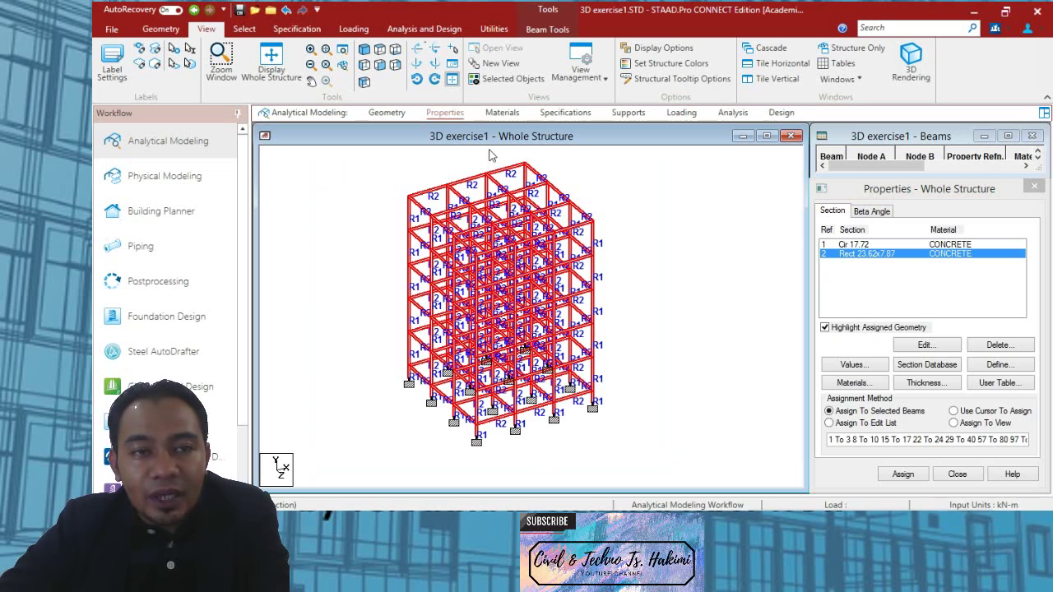
Step: Inspect the whole frame's columns and beams in an enlarged 3D rendered view, and close the view
click(912, 59)
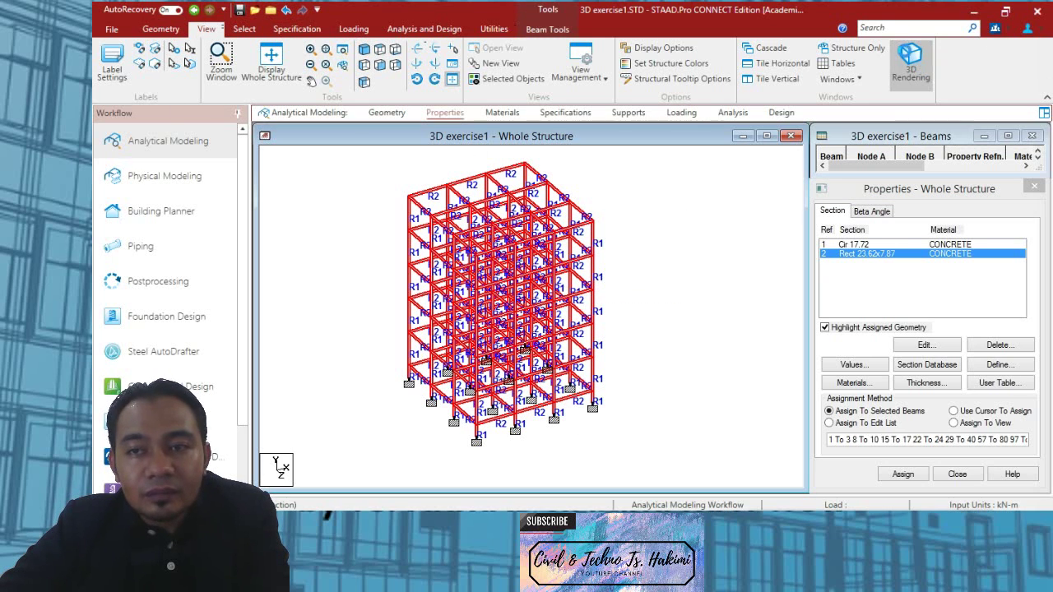
drag(505, 249, 397, 180)
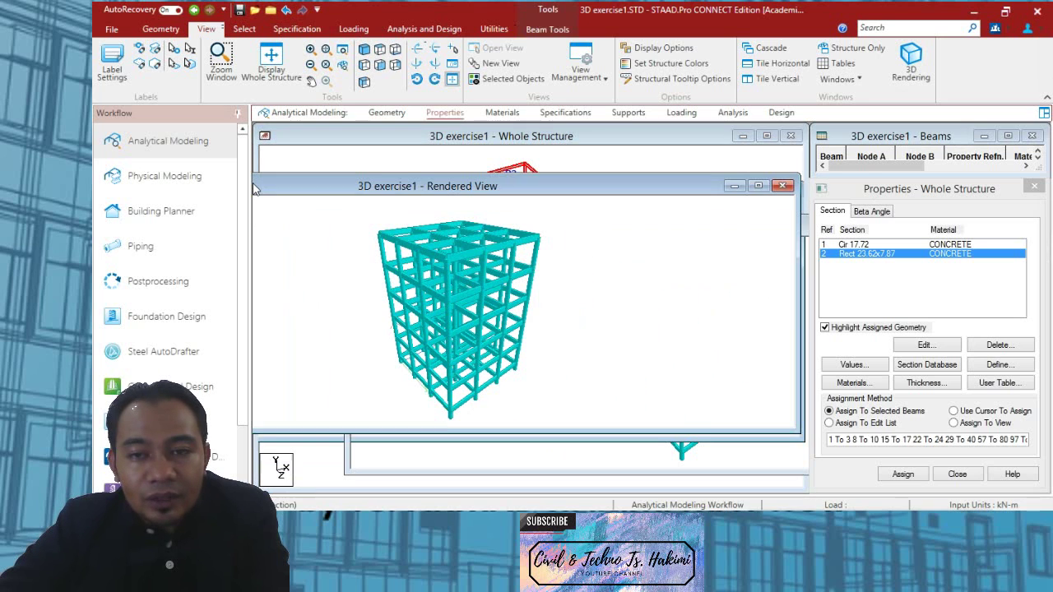
click(788, 178)
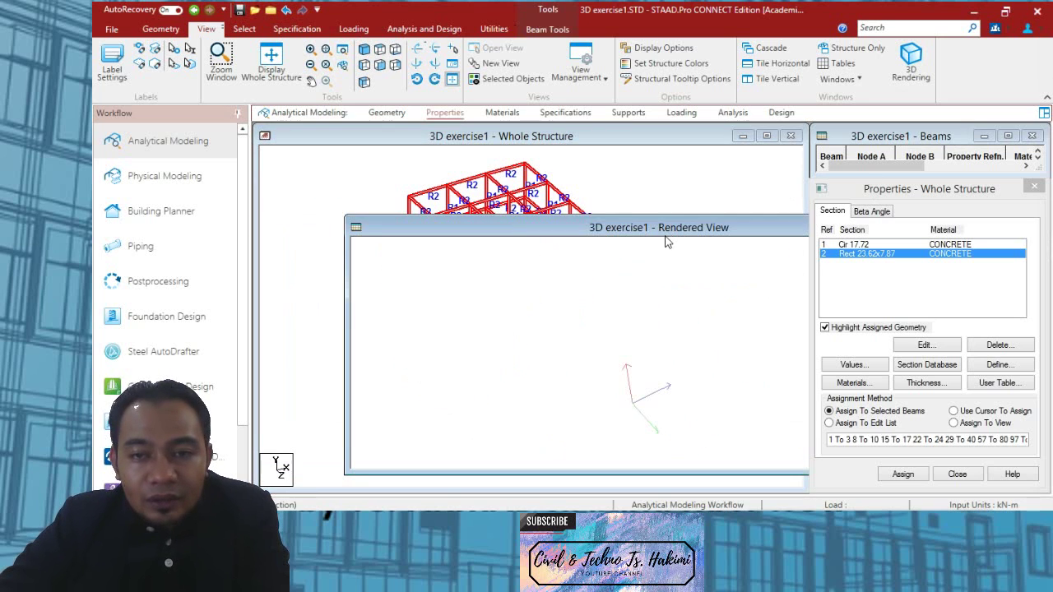
drag(615, 233, 380, 188)
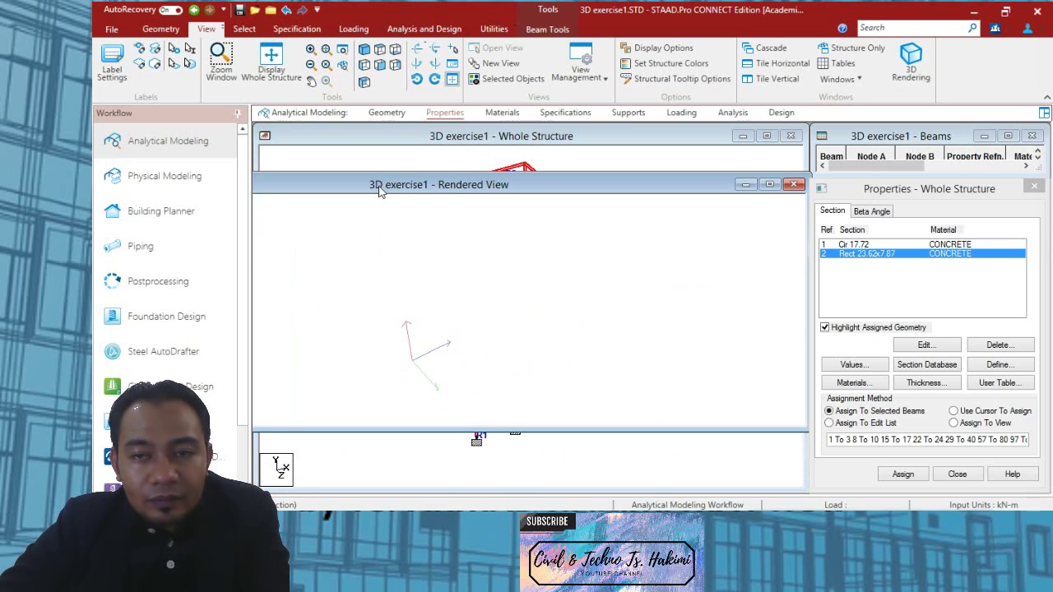
click(789, 191)
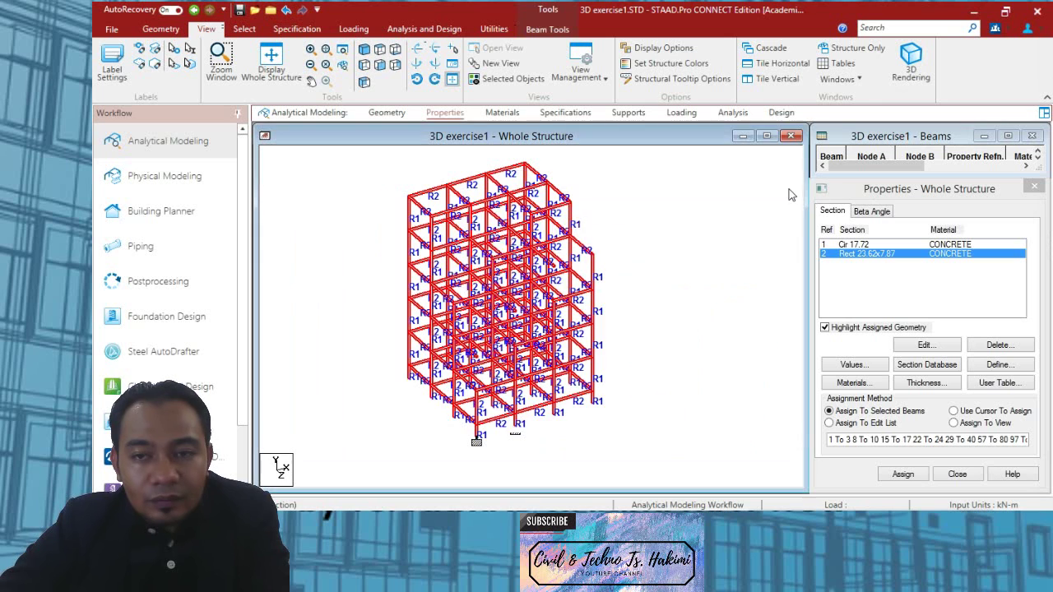
click(910, 65)
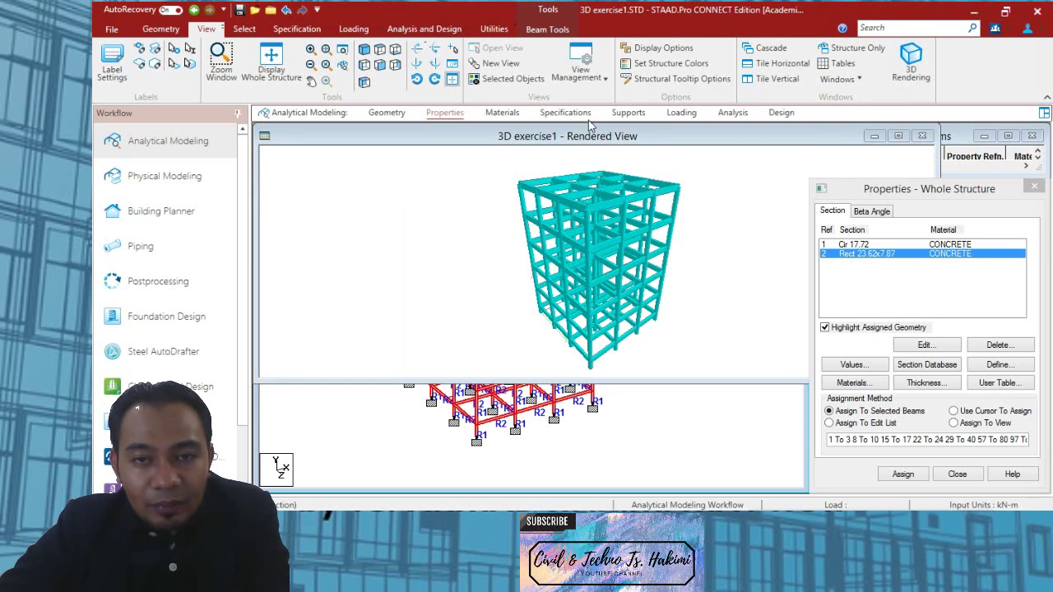
drag(535, 377, 535, 491)
mouse_move(470, 368)
mouse_down()
mouse_move(576, 329)
mouse_move(647, 284)
mouse_move(573, 357)
mouse_move(452, 389)
mouse_move(523, 298)
mouse_move(492, 328)
mouse_move(473, 310)
mouse_move(430, 333)
mouse_move(503, 302)
mouse_move(484, 260)
mouse_move(441, 354)
mouse_move(681, 367)
mouse_move(535, 297)
mouse_move(484, 241)
mouse_move(467, 333)
mouse_move(477, 355)
mouse_up()
click(817, 129)
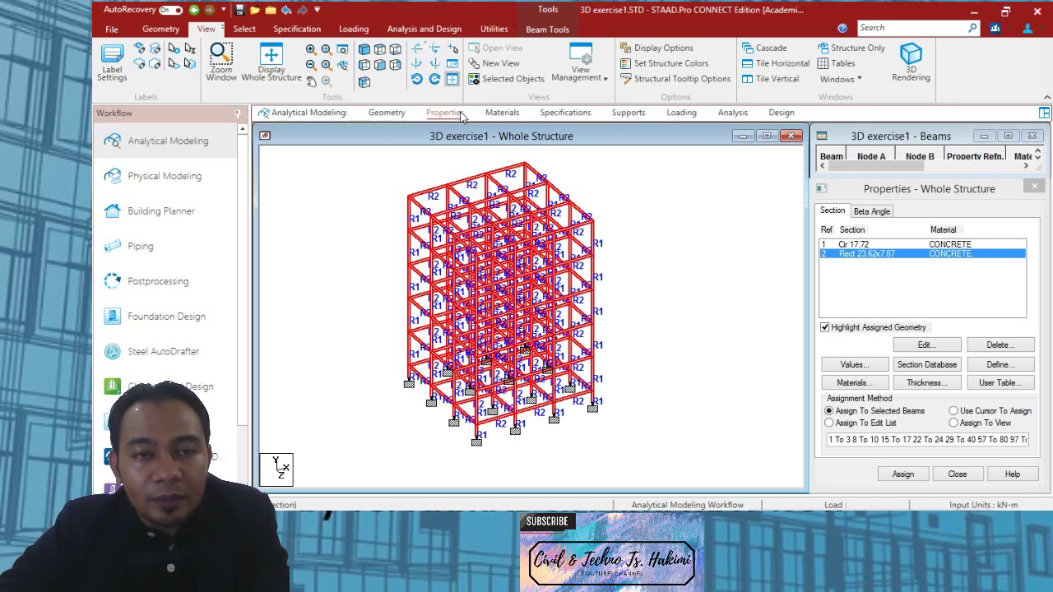
Step: Clear the member selection and add primary load case 1 with loading type Dead and the title DL
click(680, 114)
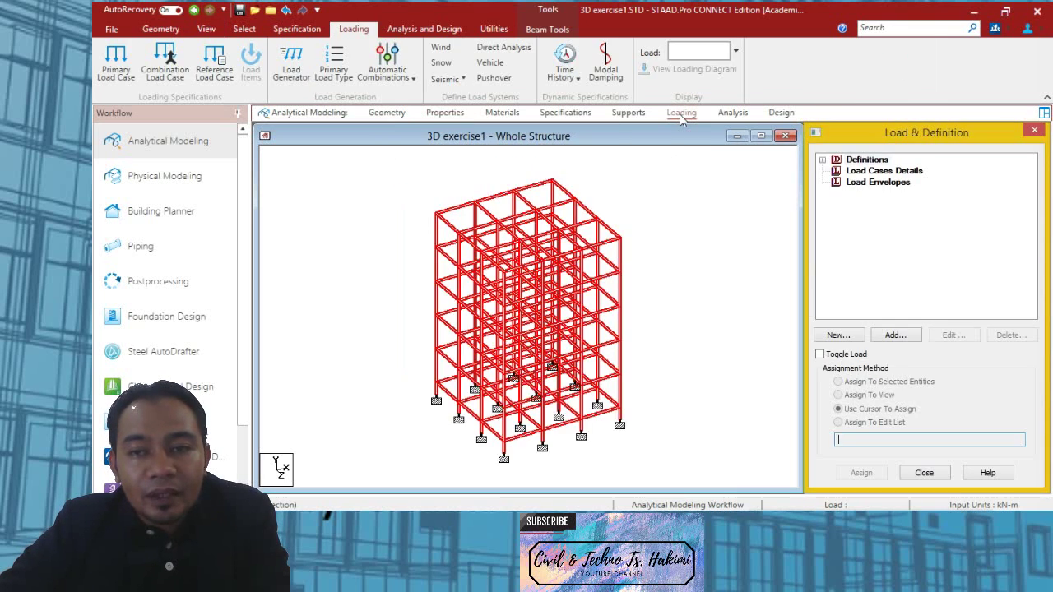
click(675, 285)
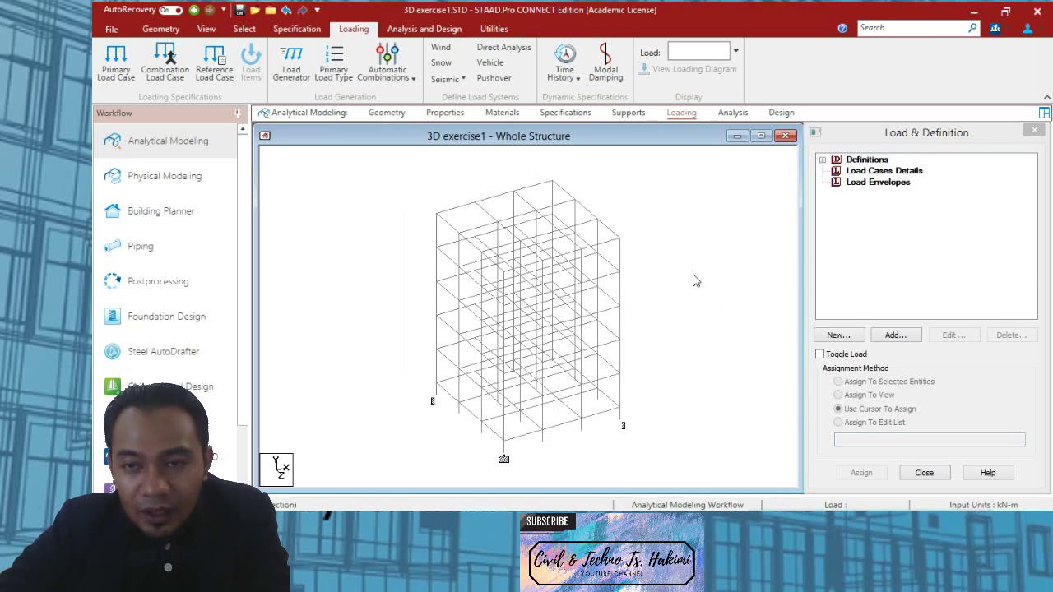
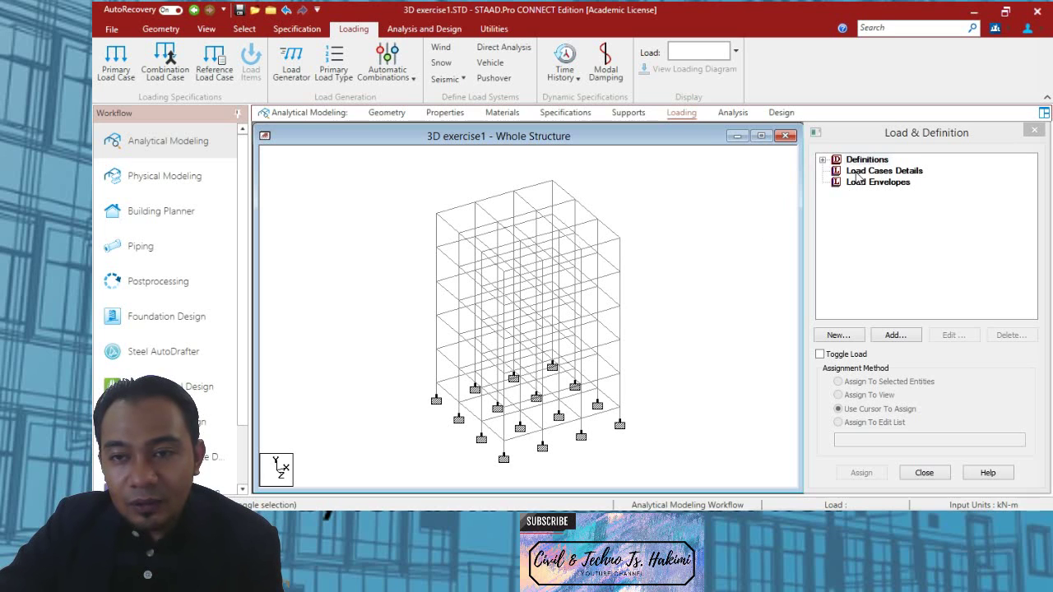
click(858, 171)
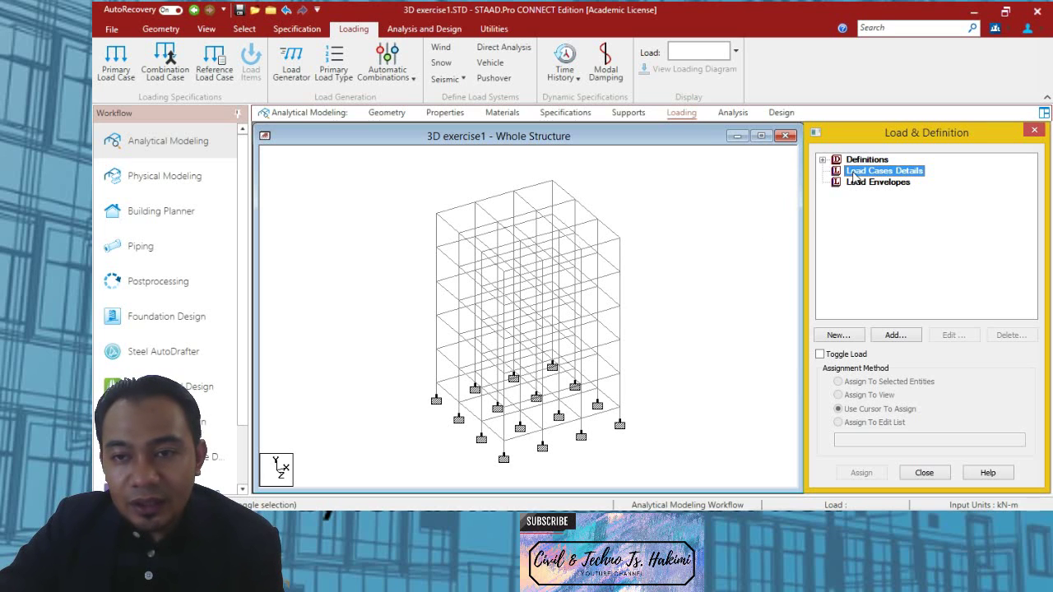
click(895, 336)
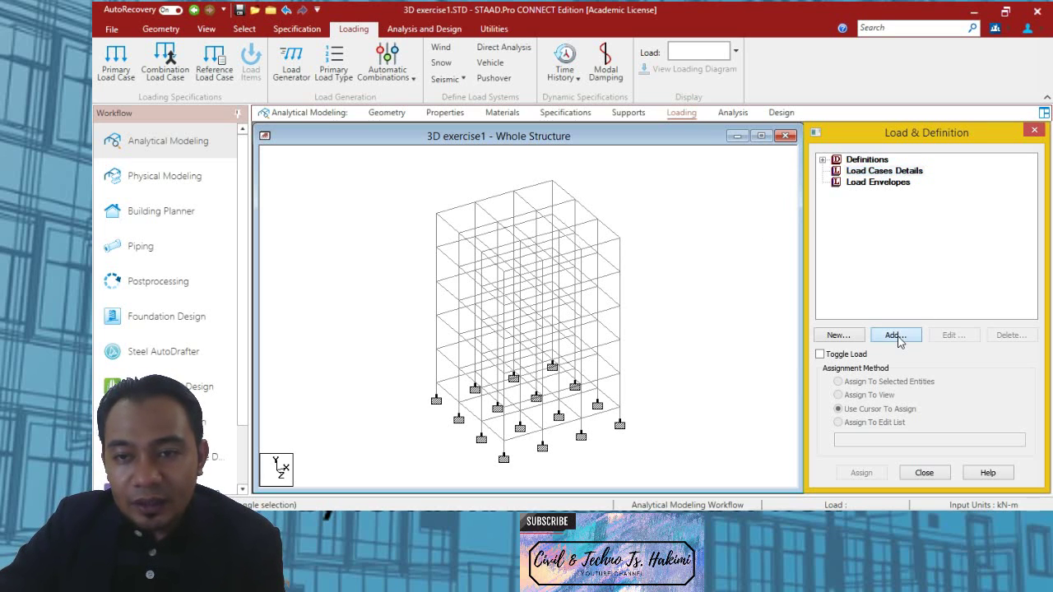
click(761, 221)
scroll(762, 226, up, 2)
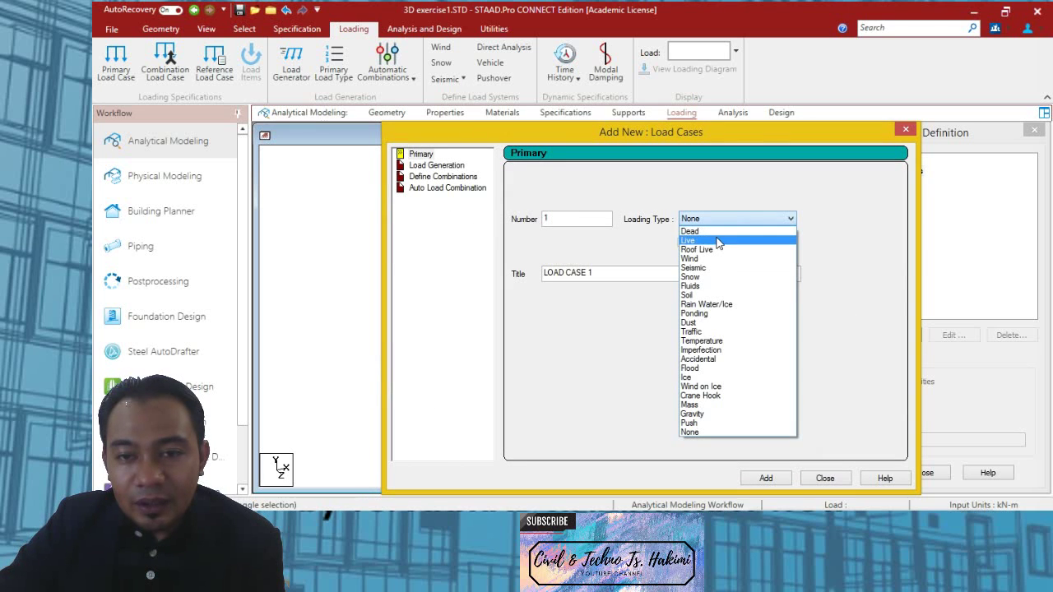
click(717, 233)
drag(613, 279, 538, 281)
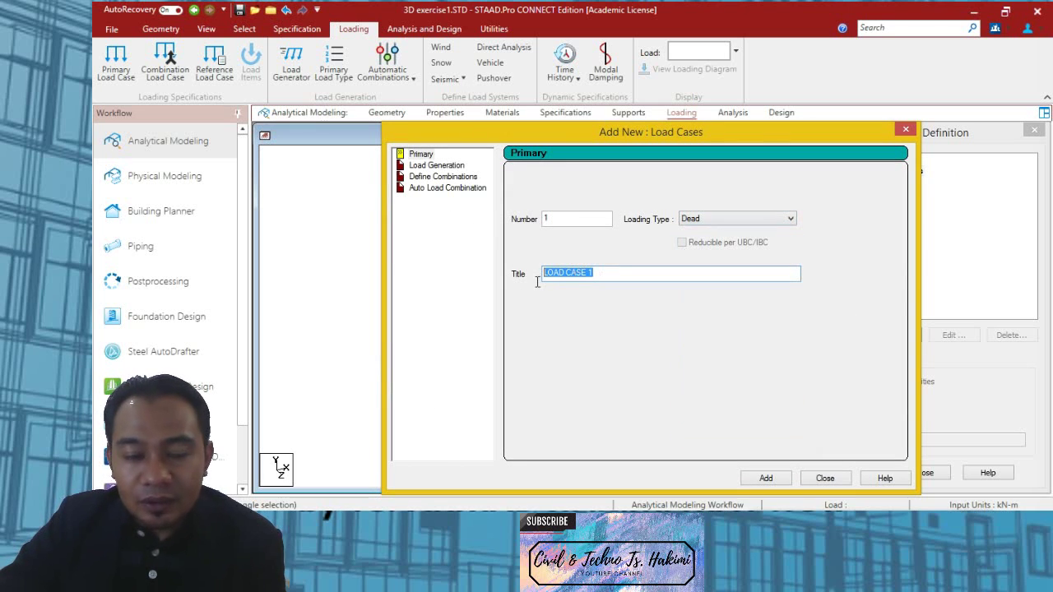
text(DL)
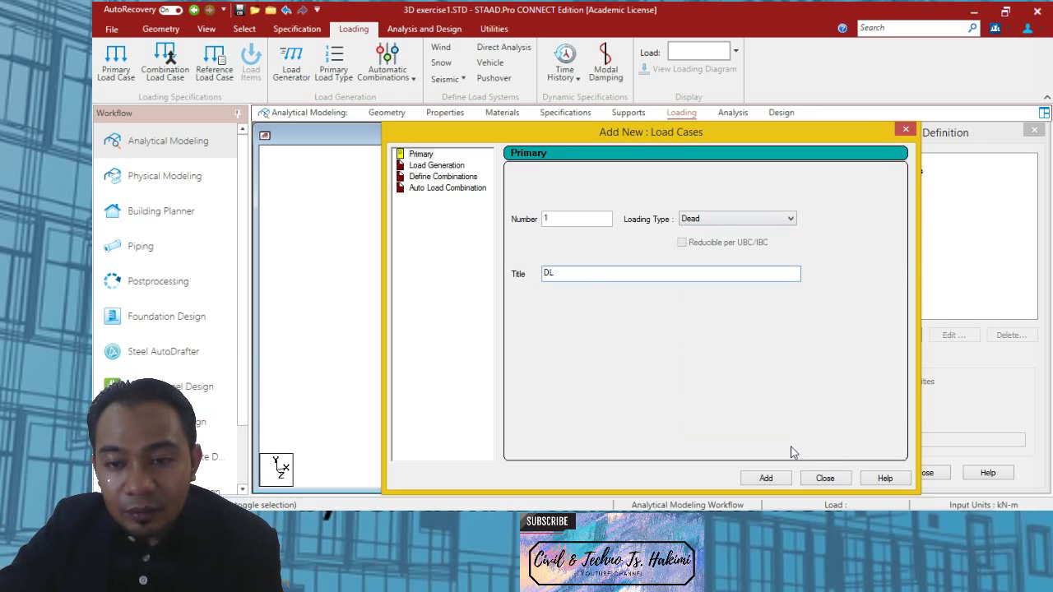
click(778, 478)
Step: Add primary load case 2 with loading type Live and the title LL, and finish adding load cases
drag(718, 143, 570, 132)
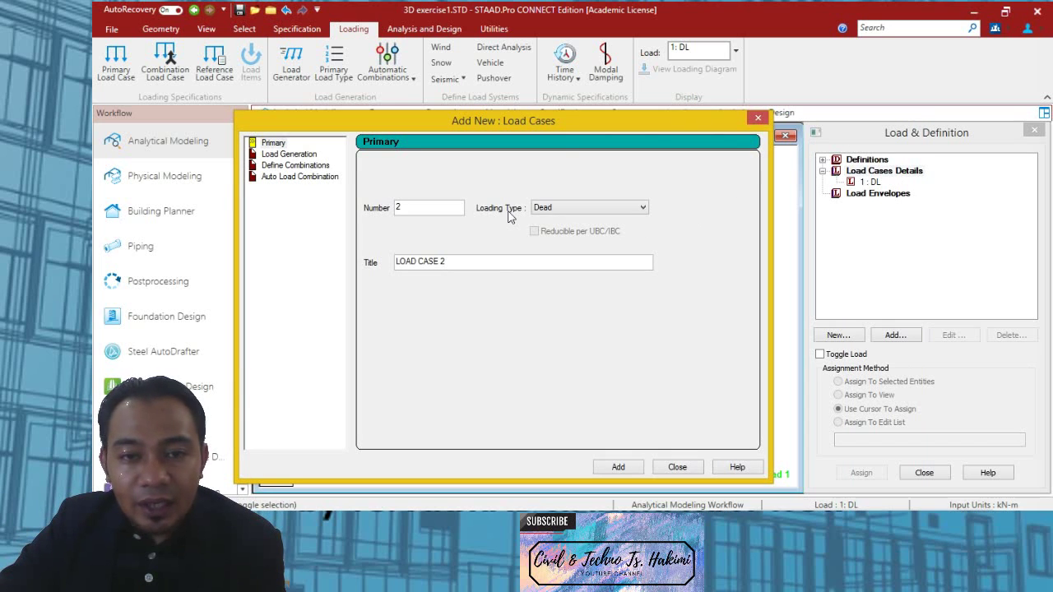
click(639, 211)
click(562, 229)
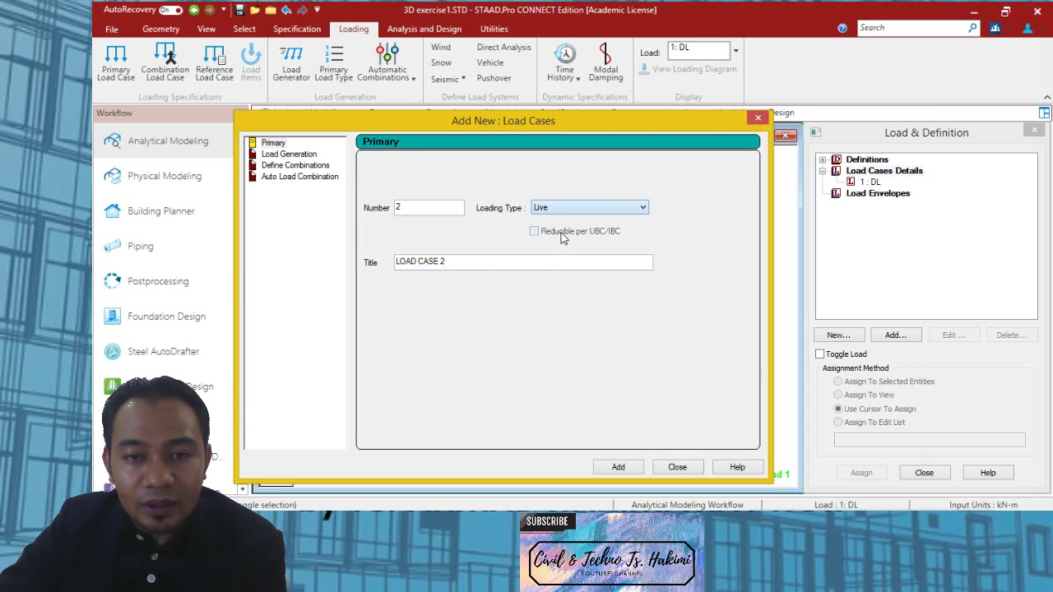
drag(471, 263, 367, 269)
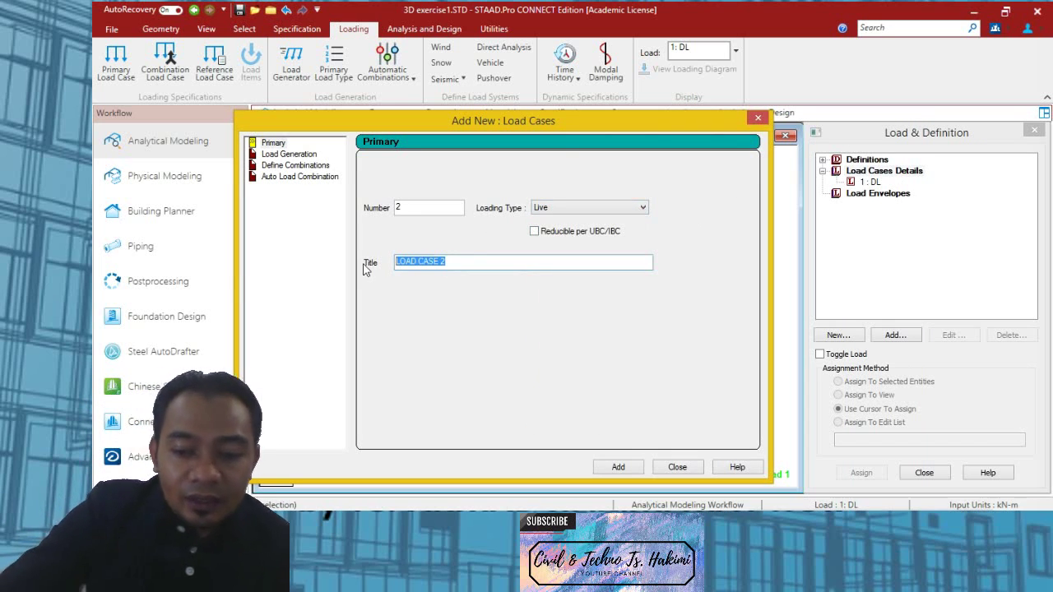
text(LL)
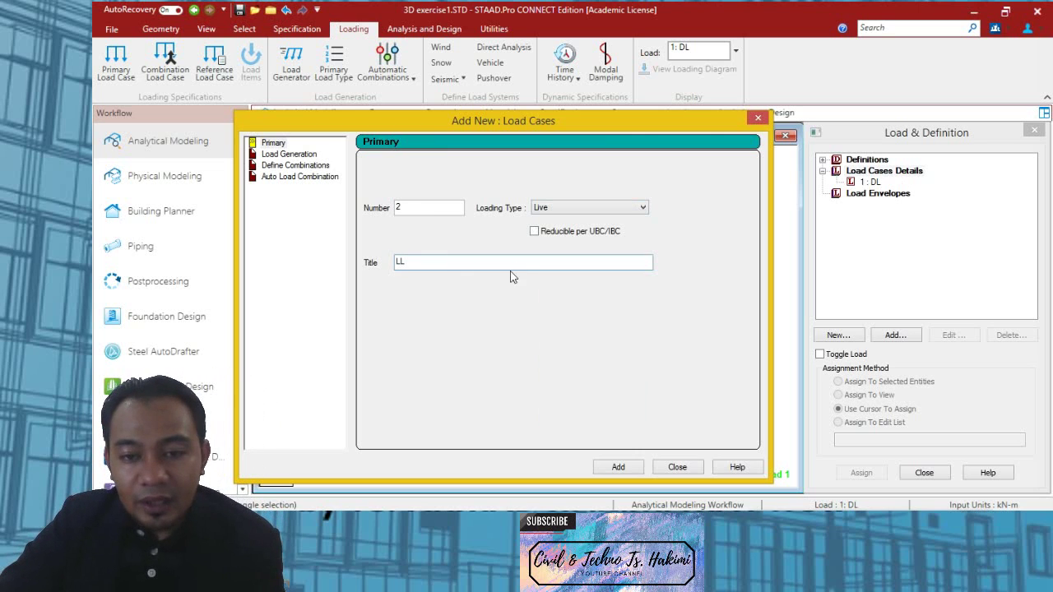
click(618, 467)
click(677, 467)
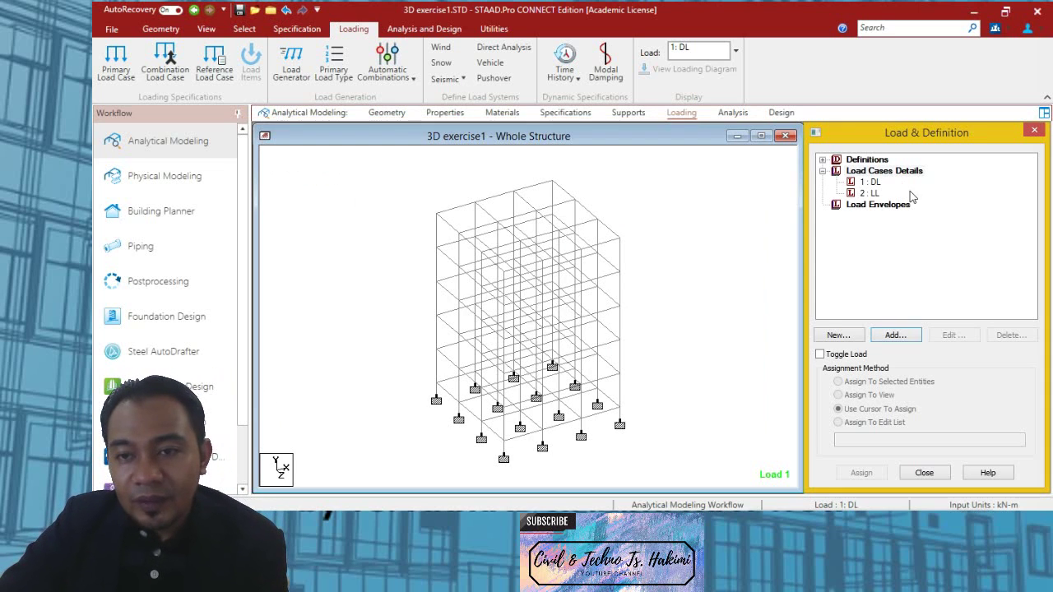
Step: Add a selfweight load in the Y direction with factor -1 to load case DL, and select the new load item
click(875, 184)
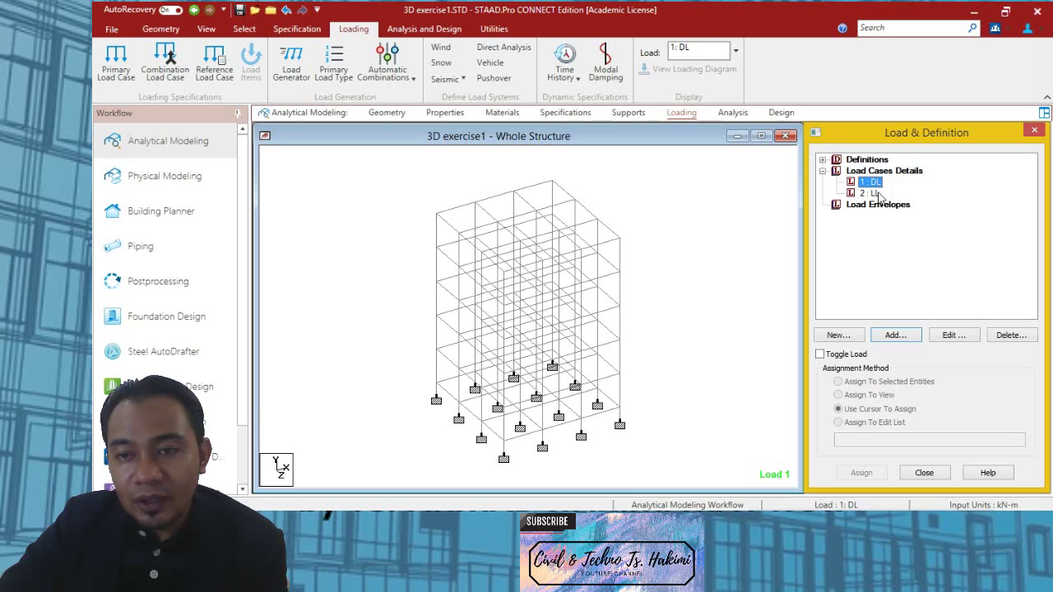
click(875, 195)
click(871, 182)
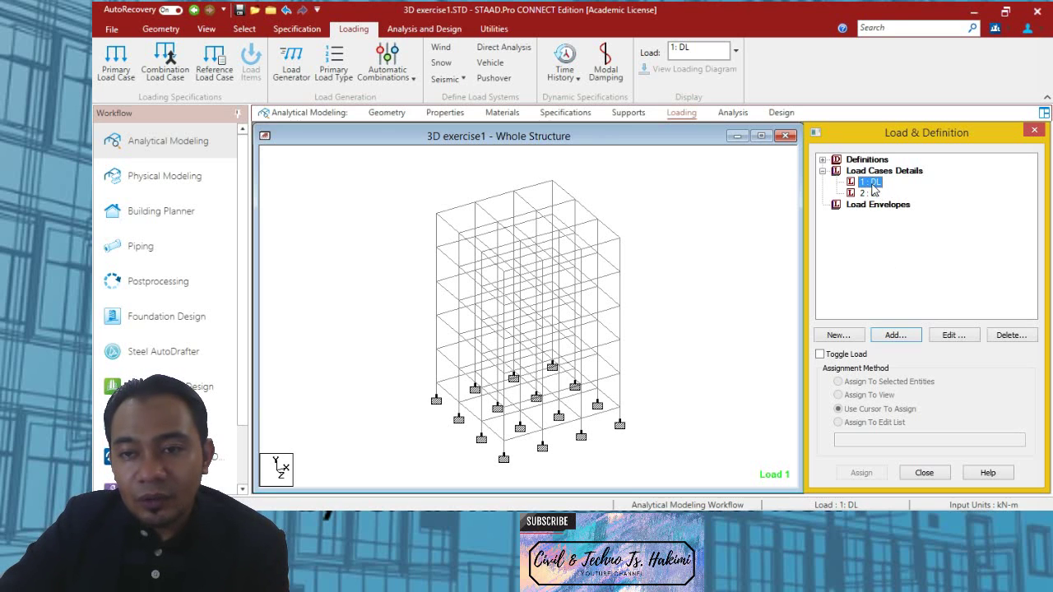
click(898, 339)
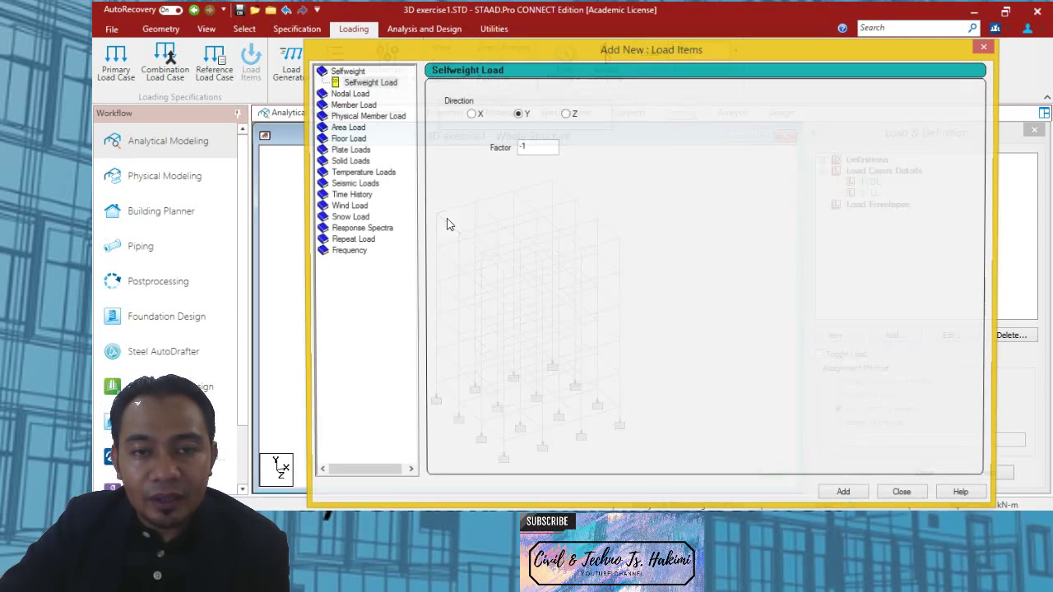
click(354, 83)
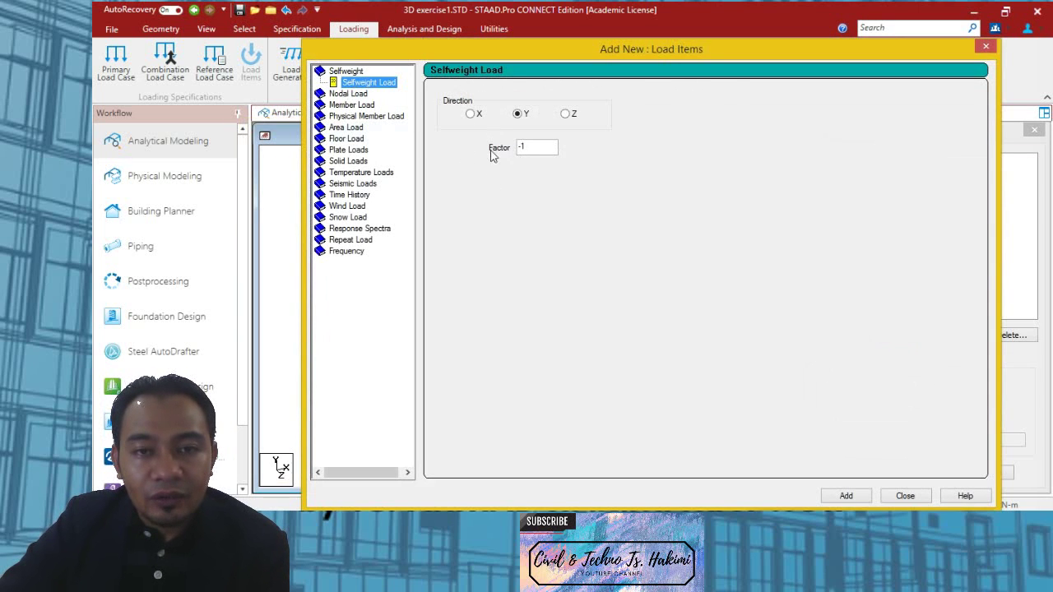
click(847, 496)
click(905, 496)
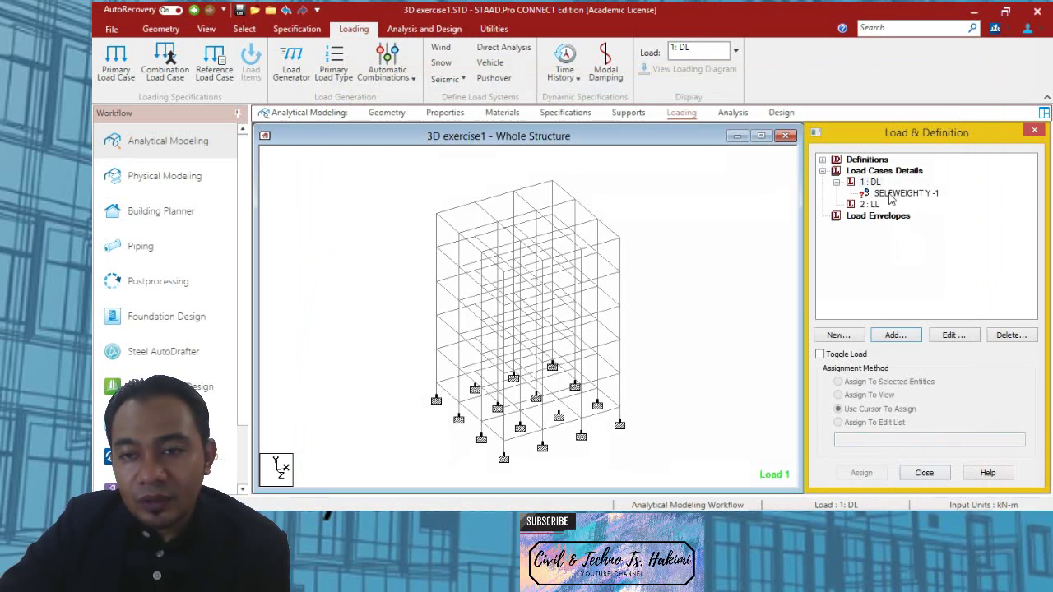
click(900, 194)
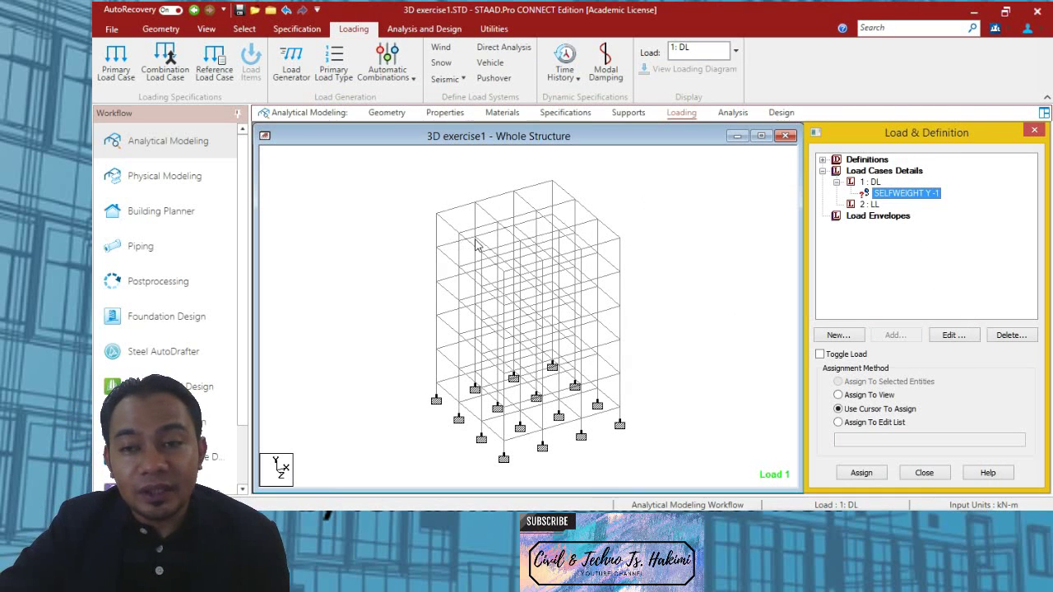
Step: Check the Wind Load item for load case LL and leave the load items without adding one
click(876, 206)
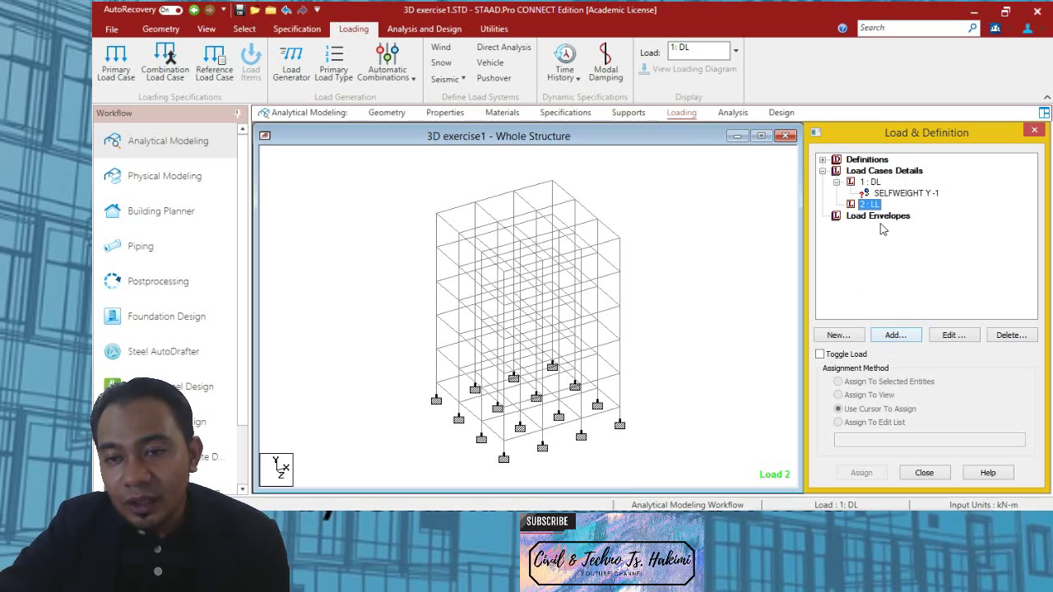
click(902, 337)
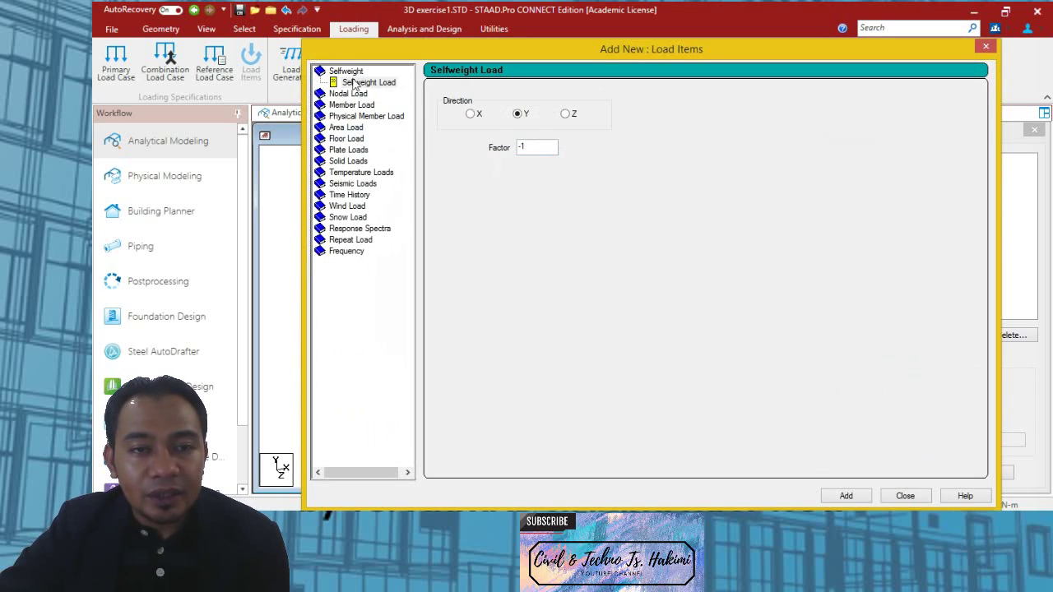
click(346, 206)
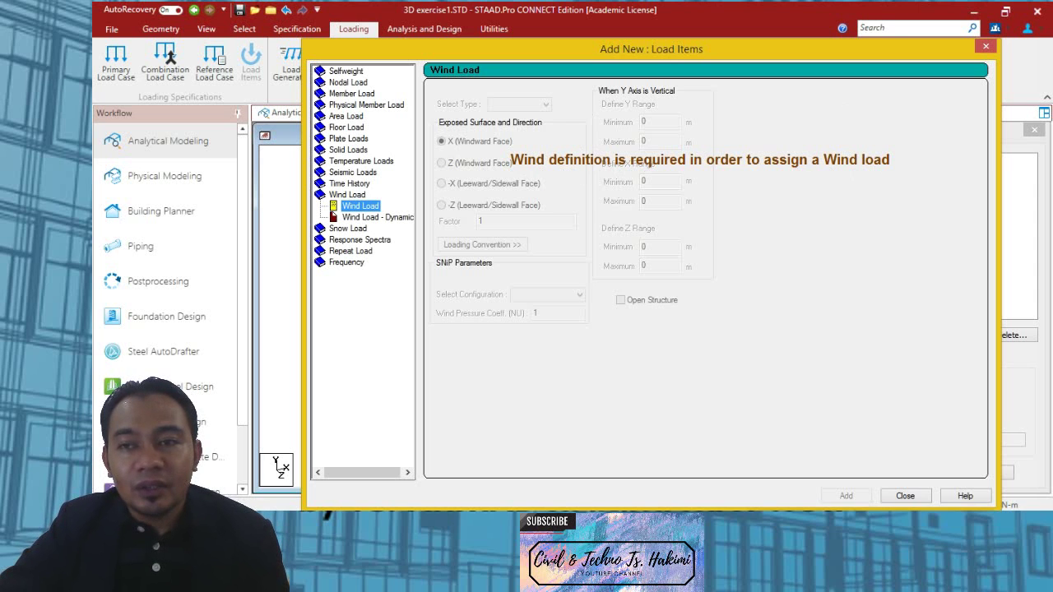
click(902, 497)
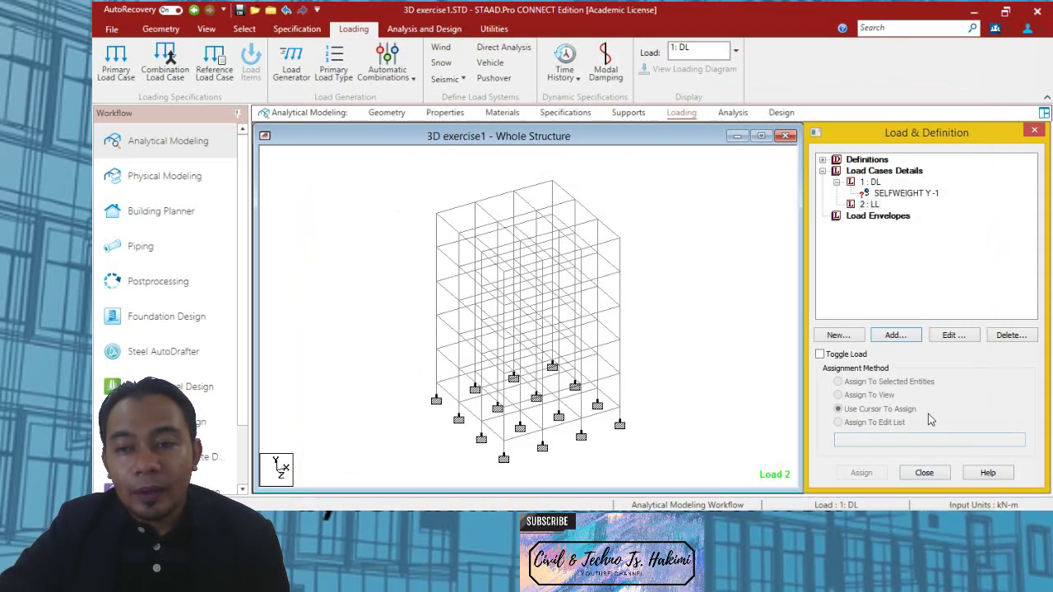
click(874, 205)
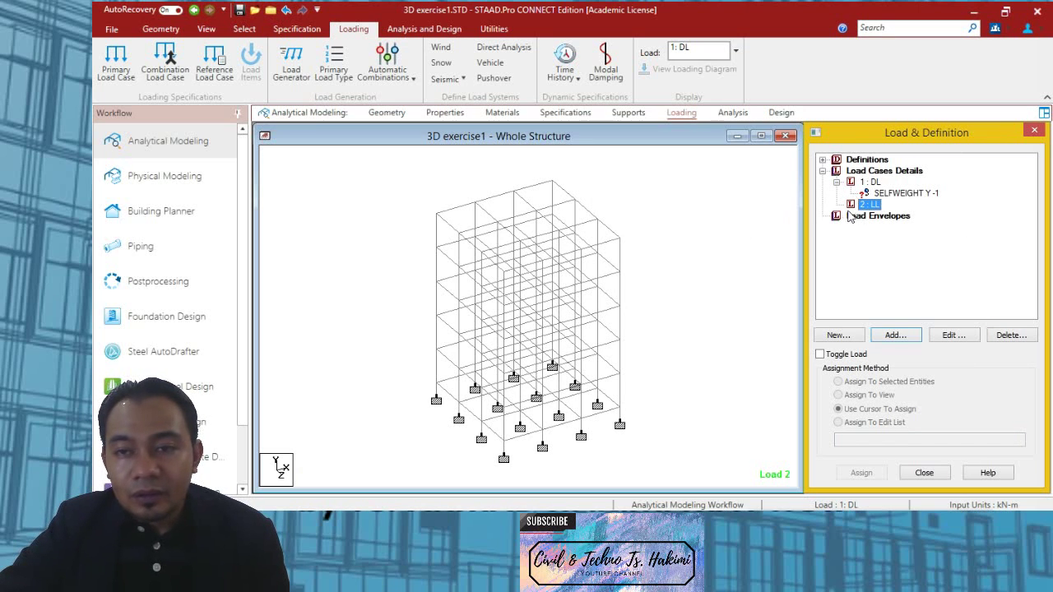
Step: Add wind definition type 1 with the comment WIND 1 and finish adding wind types
click(823, 160)
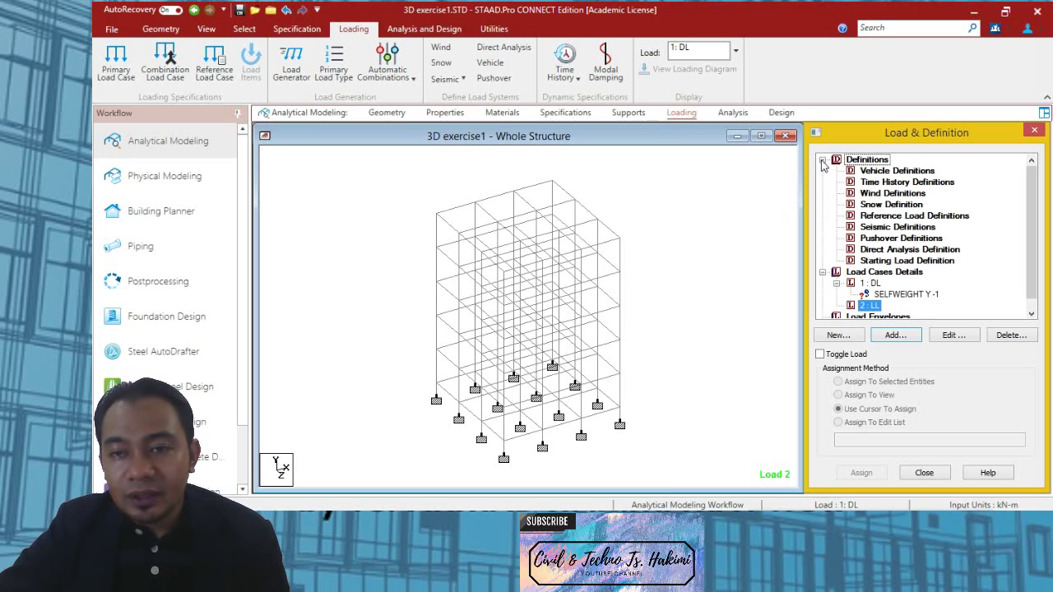
click(880, 194)
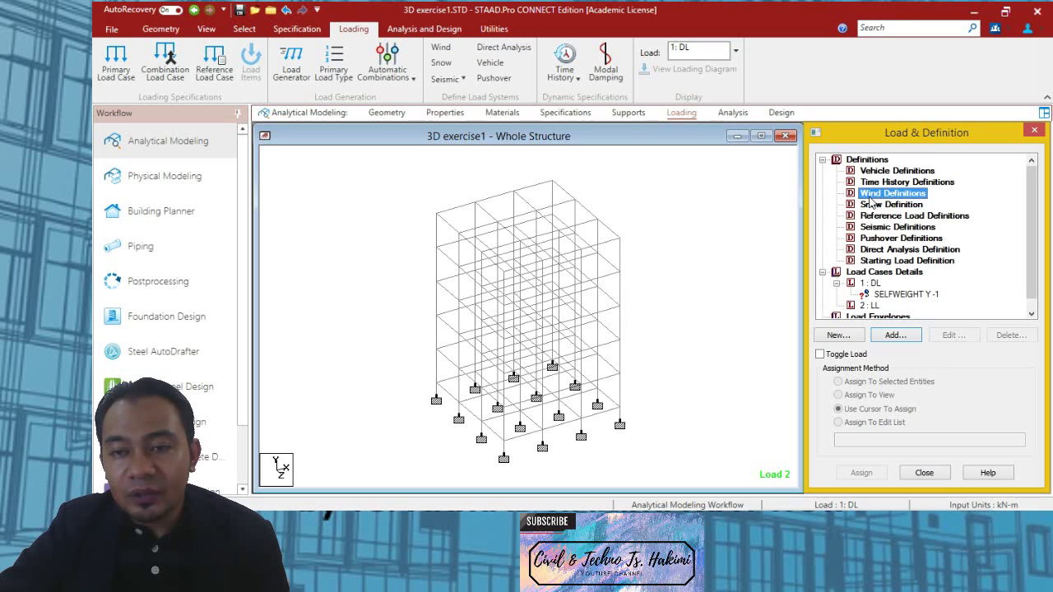
click(895, 335)
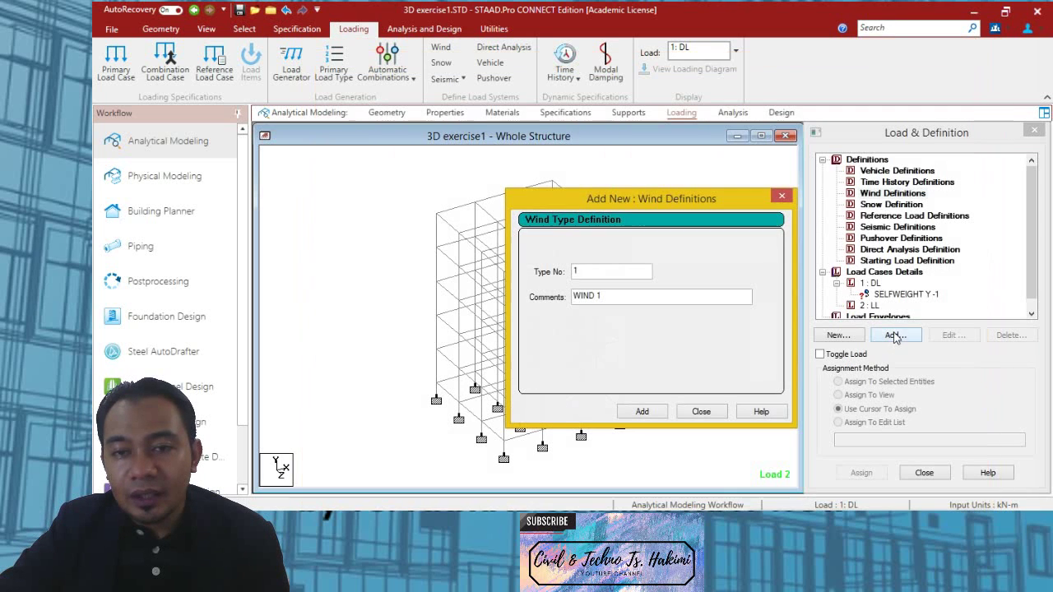
double_click(606, 298)
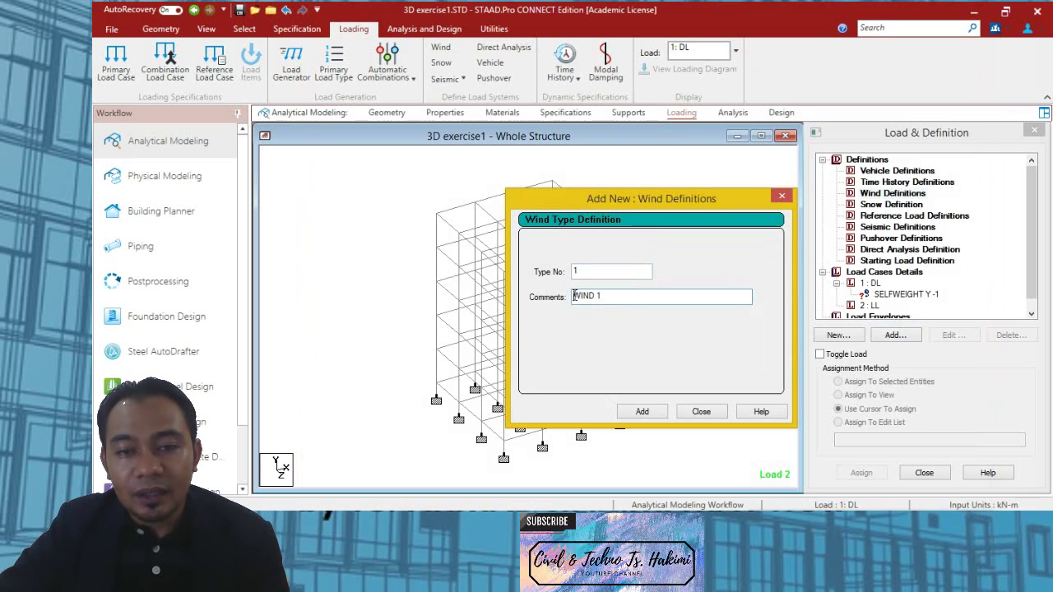
triple_click(612, 297)
click(616, 297)
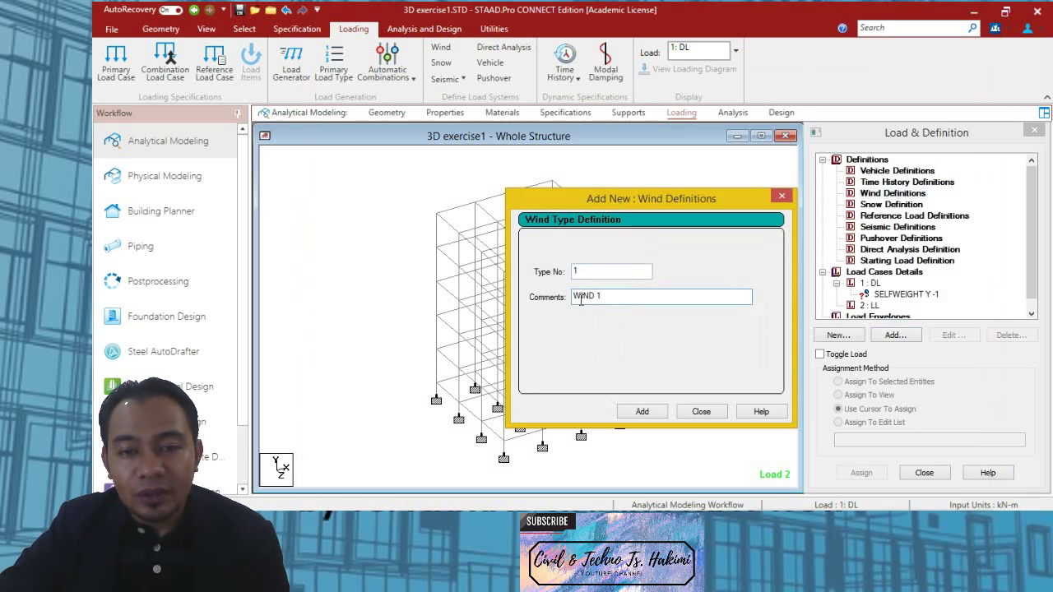
click(648, 415)
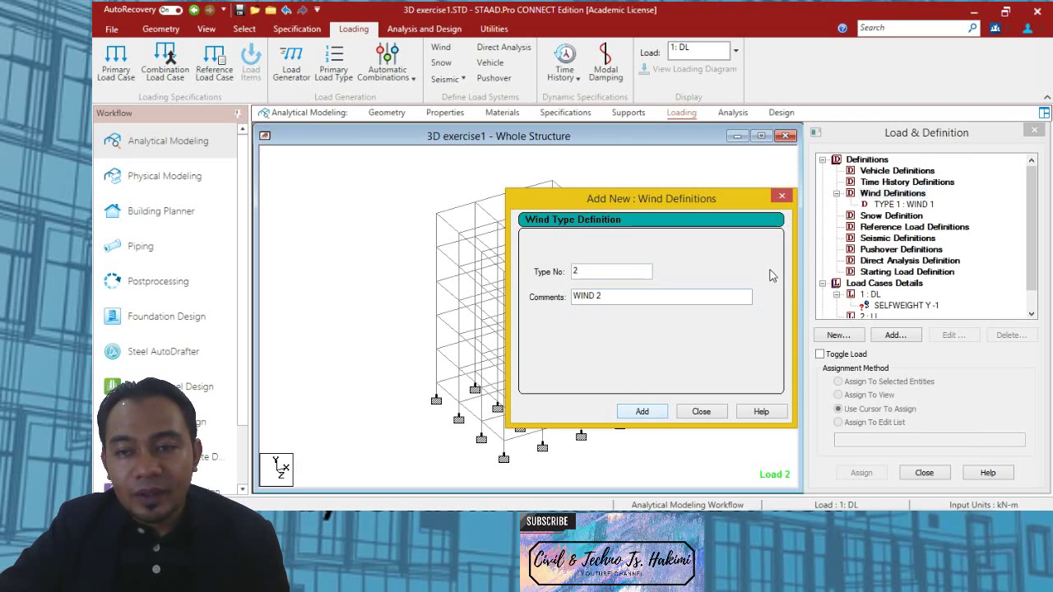
click(701, 412)
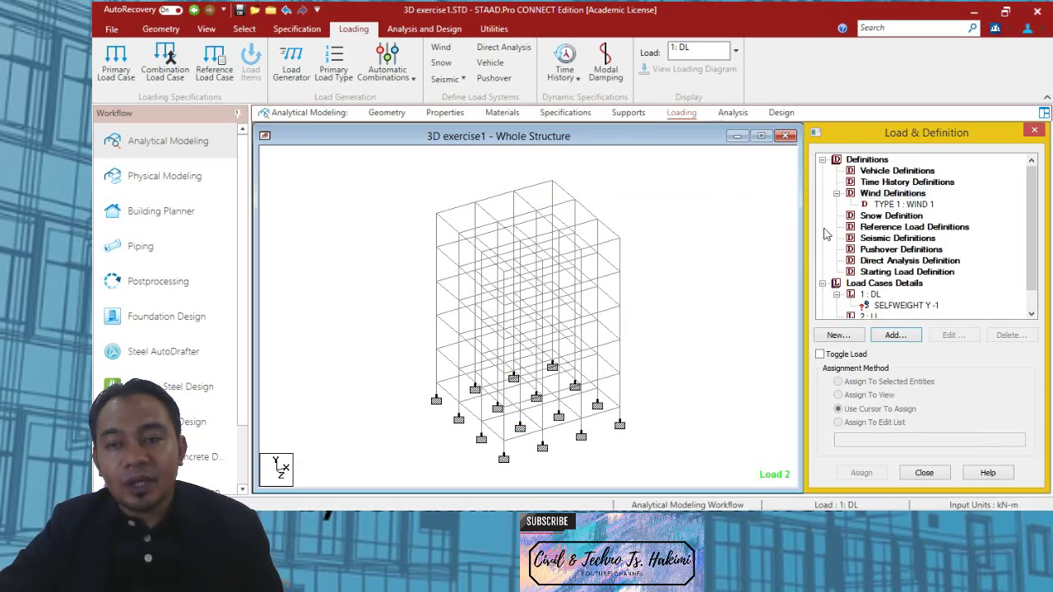
Step: Open a new custom intensity definition for wind type WIND 1
click(922, 205)
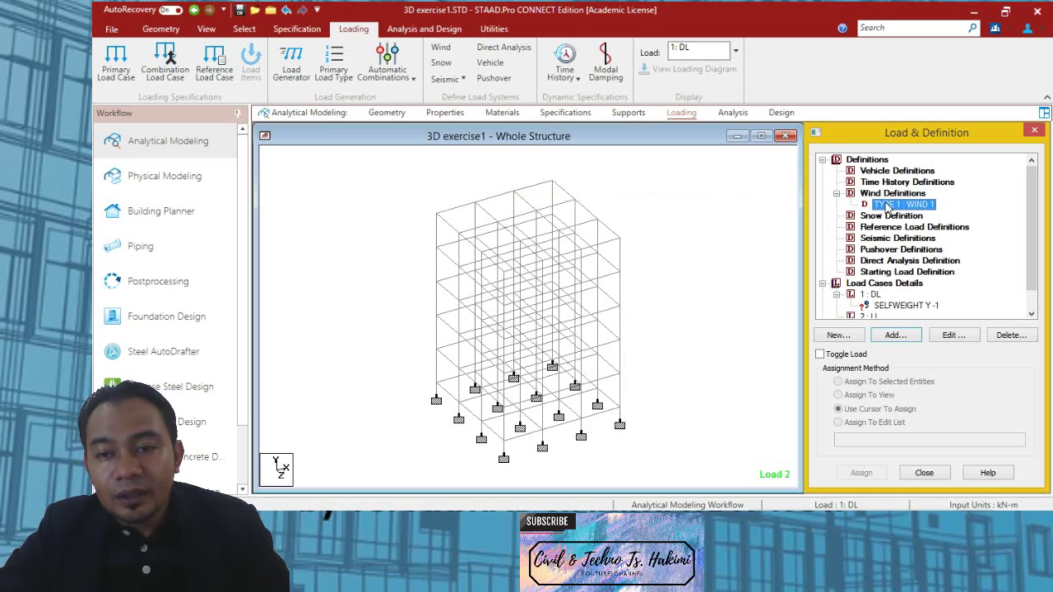
click(895, 335)
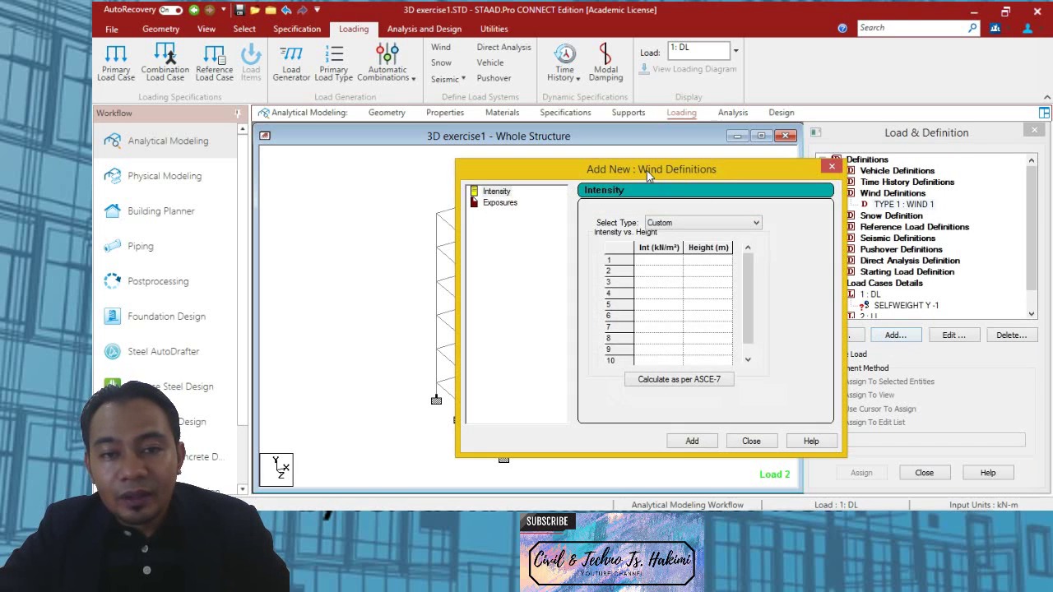
drag(647, 170, 535, 105)
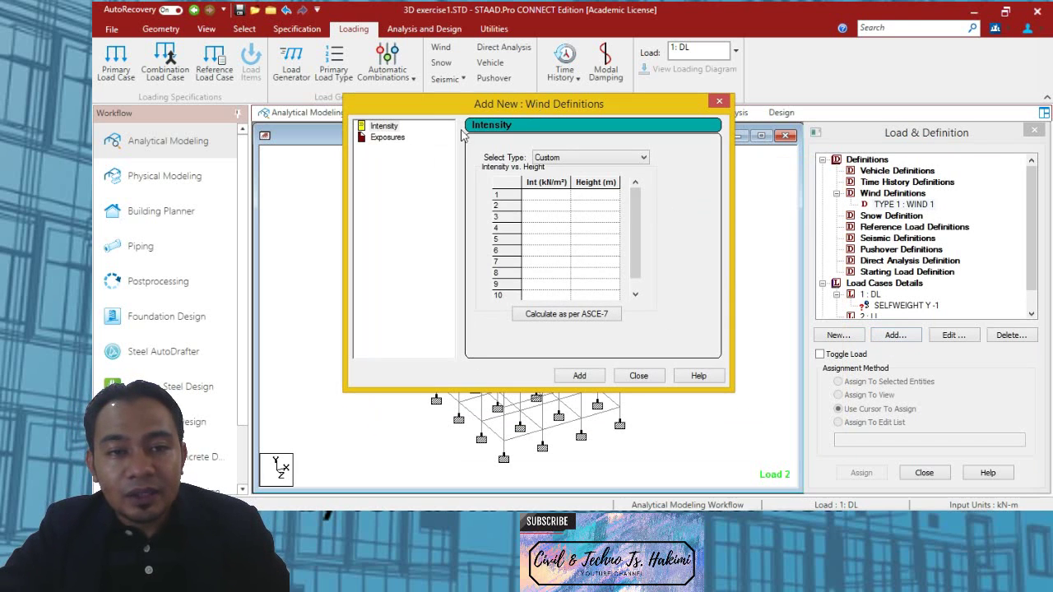
click(388, 138)
click(384, 126)
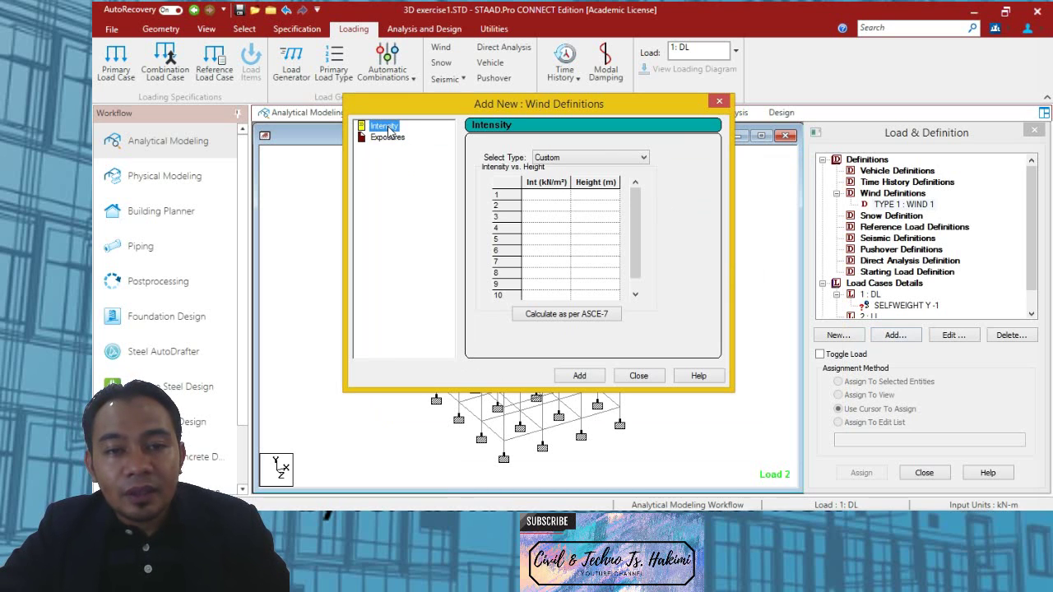
drag(563, 115, 568, 79)
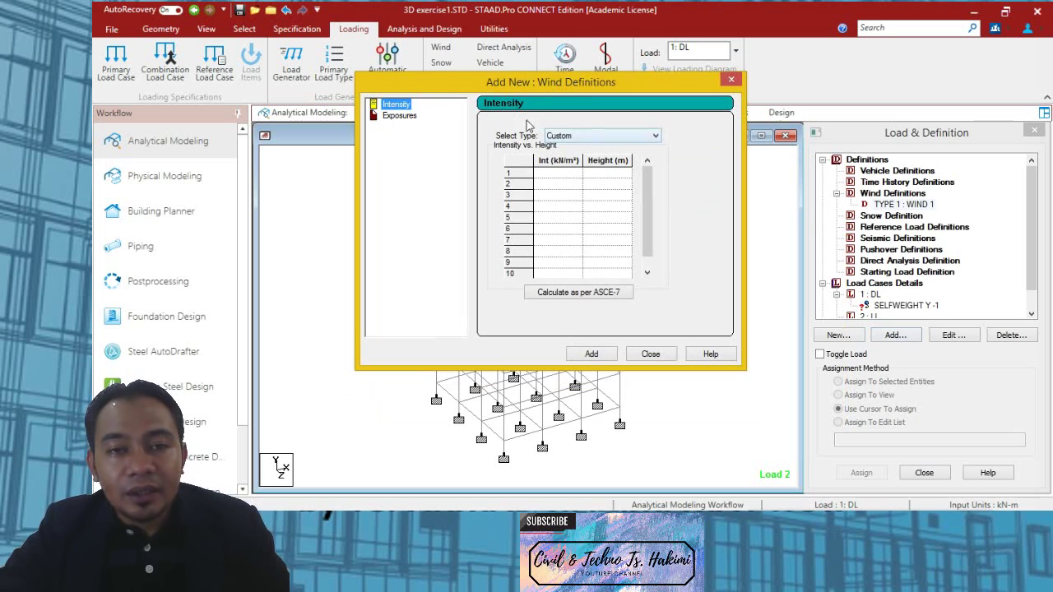
Step: Examine the intensity and height rows of the custom wind intensity table
click(557, 174)
click(554, 196)
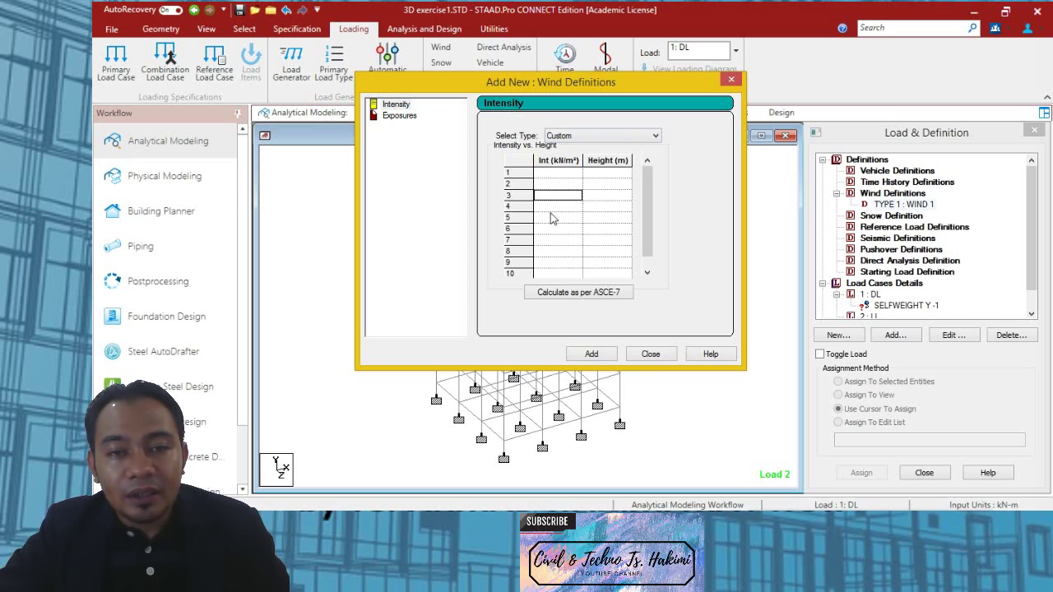
click(557, 239)
click(557, 261)
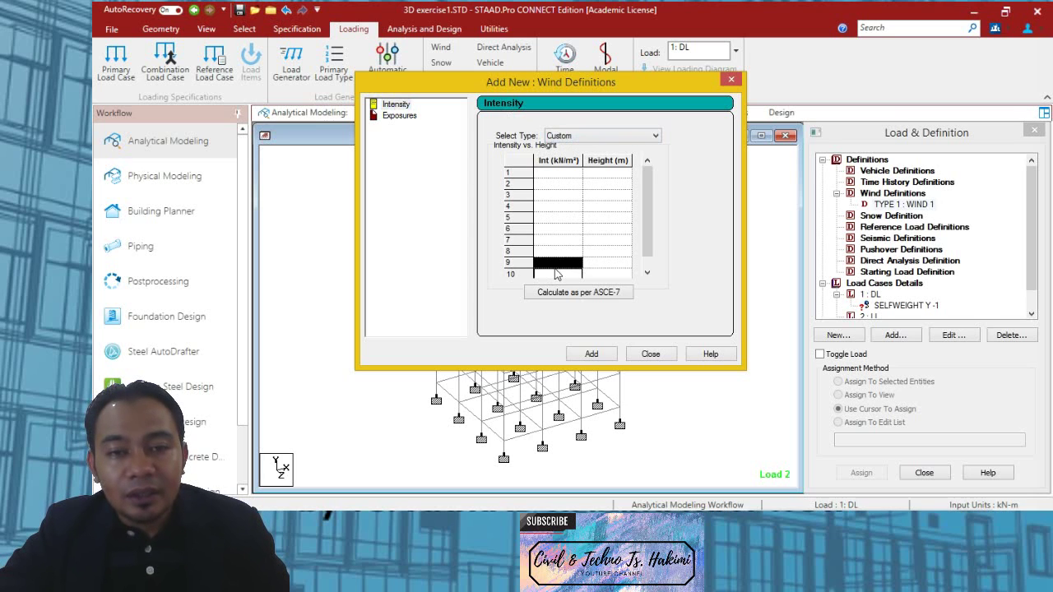
click(556, 184)
click(556, 175)
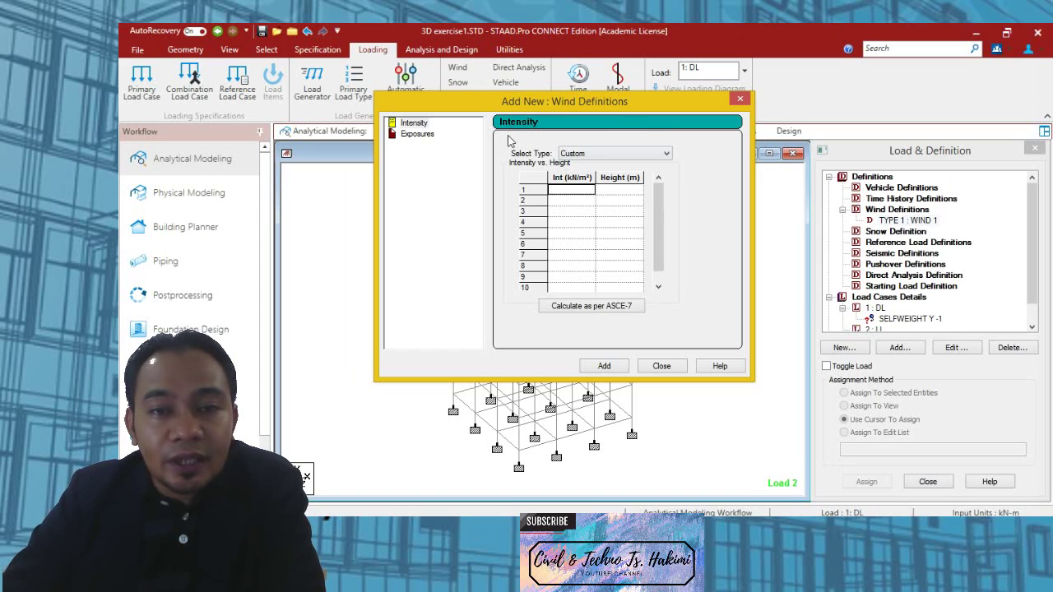
click(562, 203)
click(563, 192)
click(564, 202)
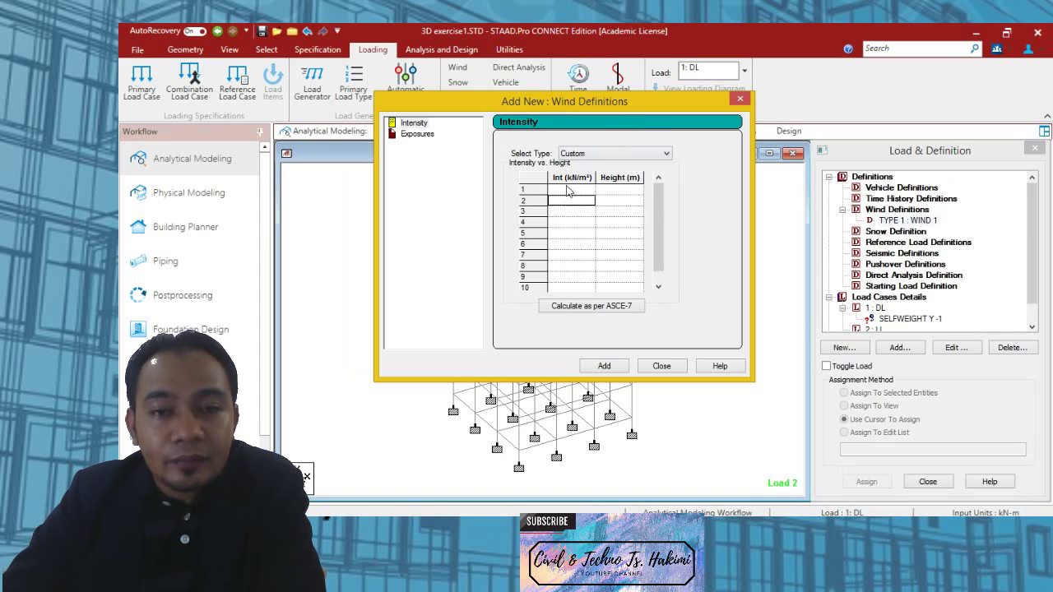
click(564, 193)
click(564, 202)
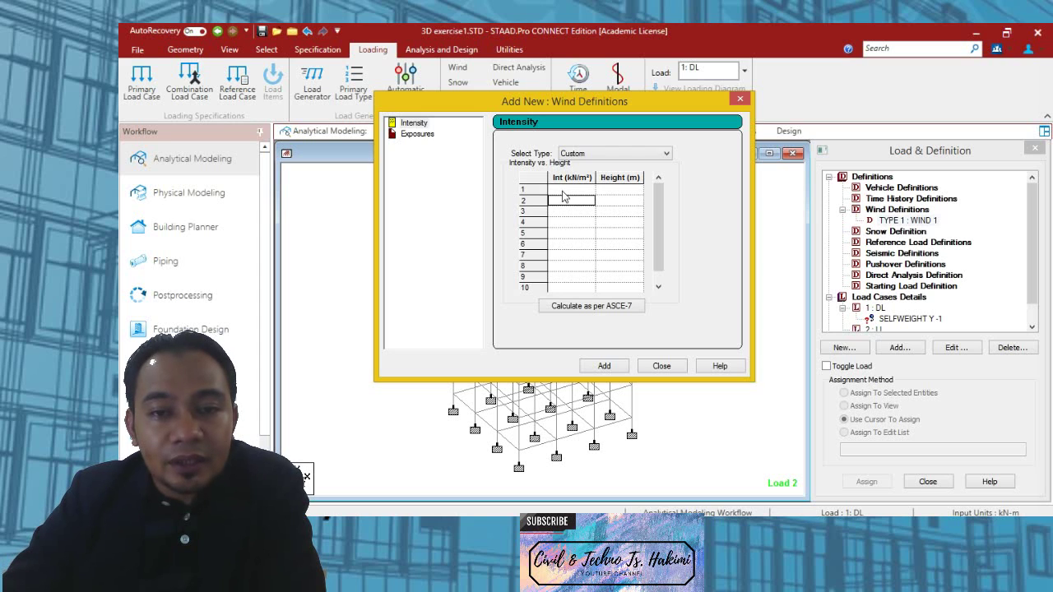
click(564, 193)
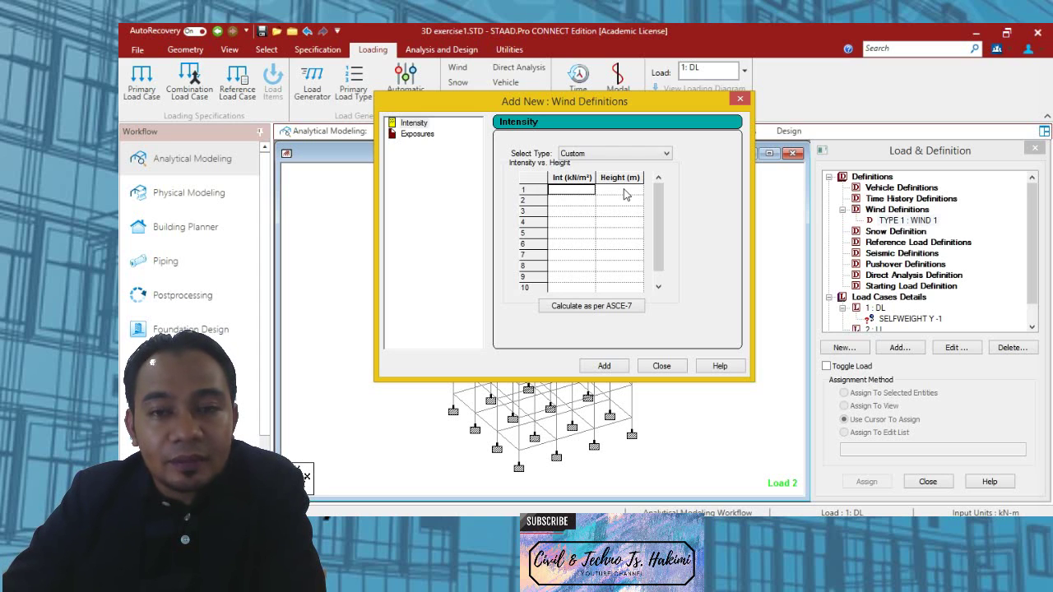
click(624, 192)
click(571, 203)
click(613, 203)
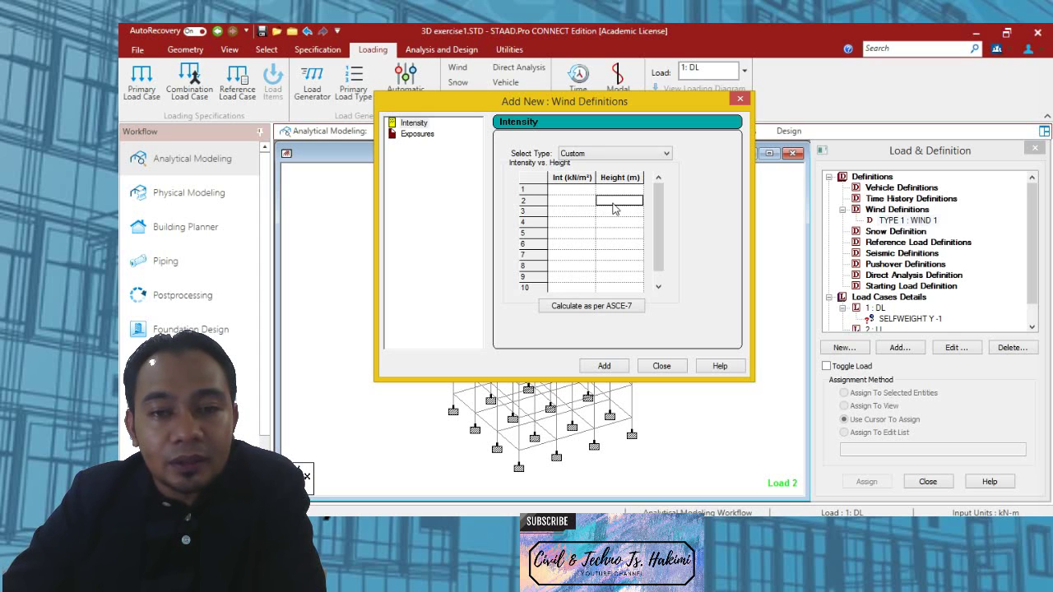
click(570, 212)
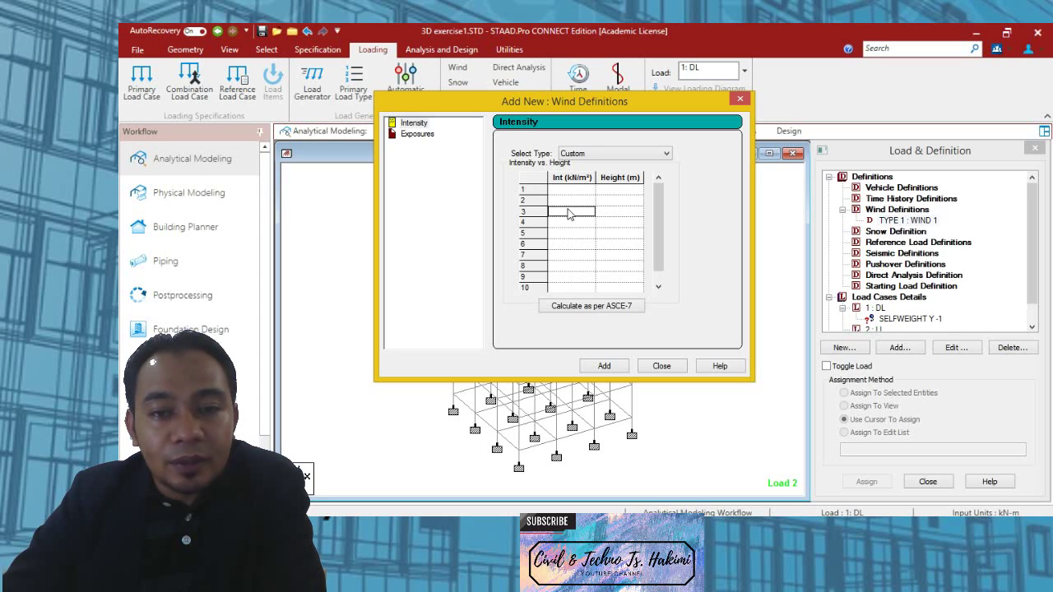
Step: Calculate the wind intensities per ASCE-7 2016 with Category II, 108 mph wind speed, Exposure B, Building structures and 0 ft above sea level
click(605, 306)
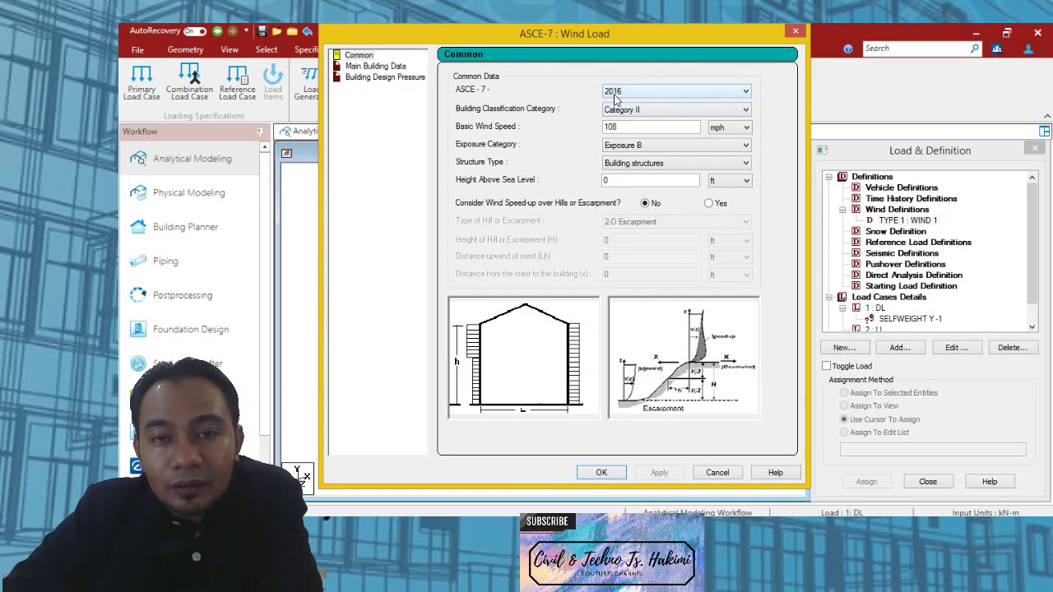
click(683, 93)
click(683, 96)
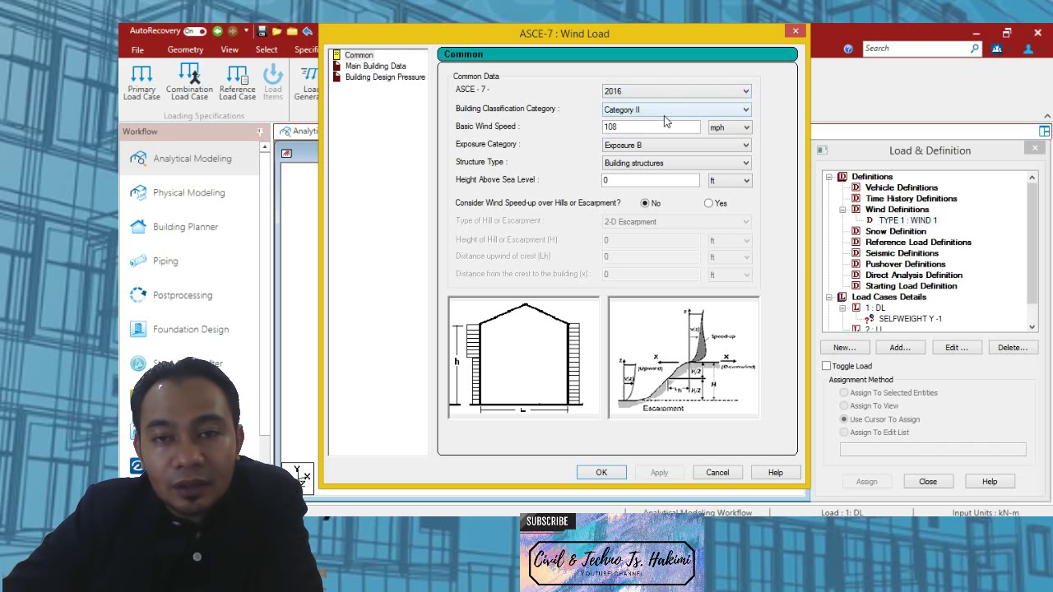
click(665, 115)
click(665, 122)
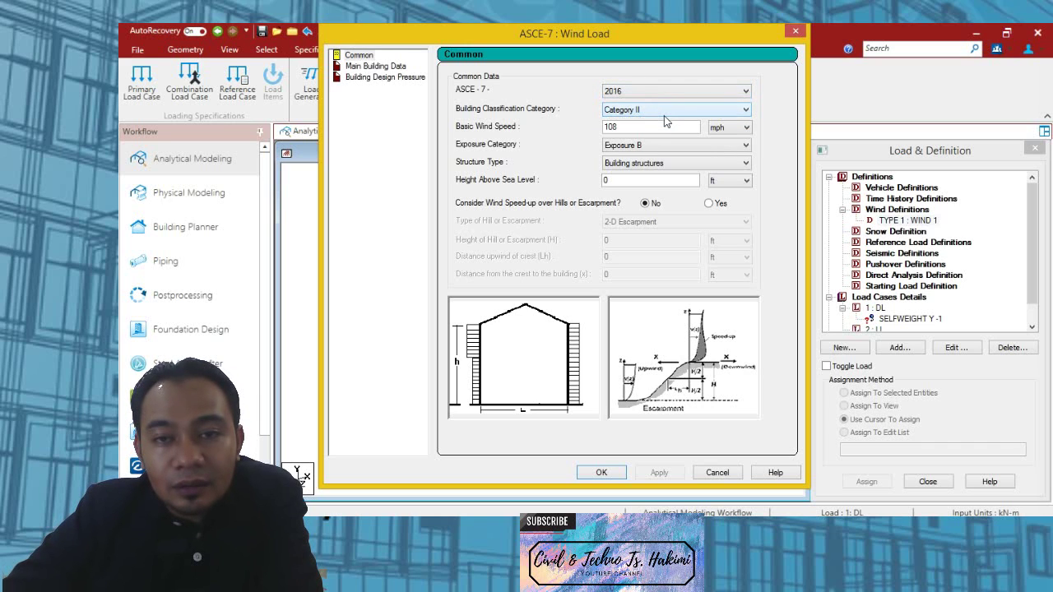
click(634, 164)
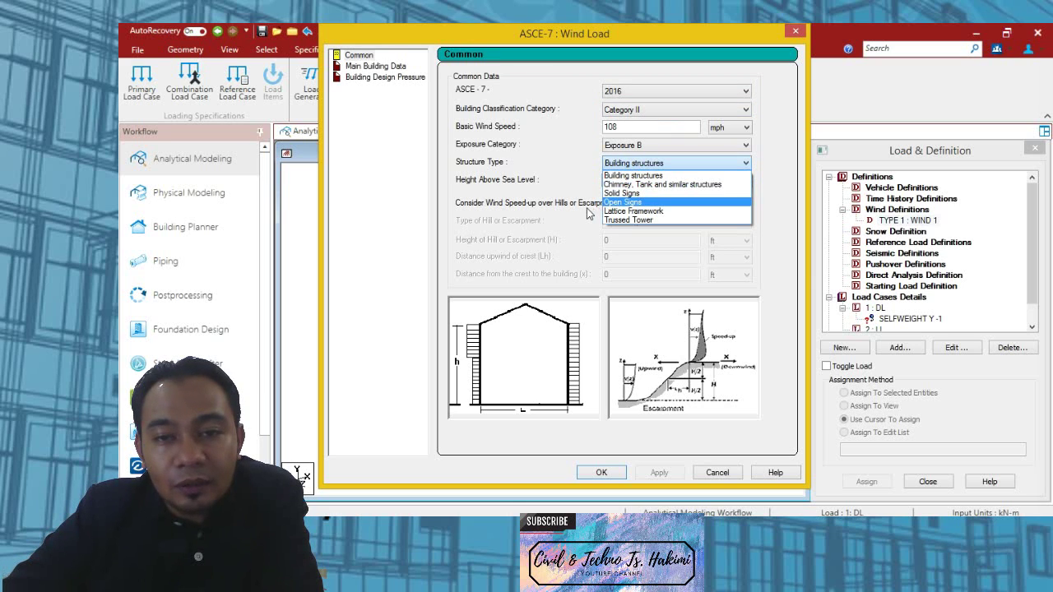
click(580, 148)
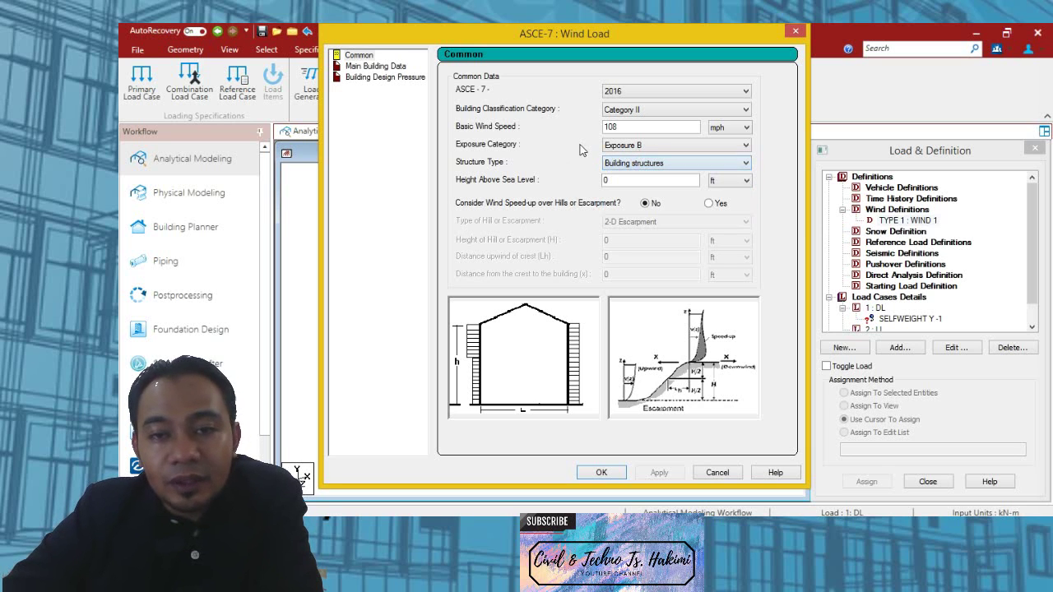
click(700, 163)
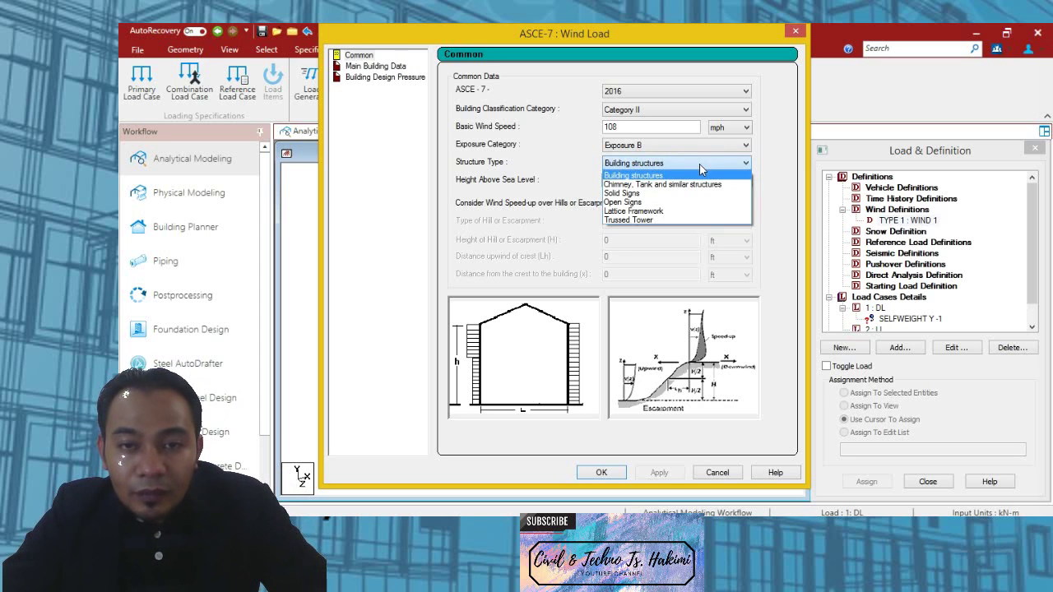
click(699, 164)
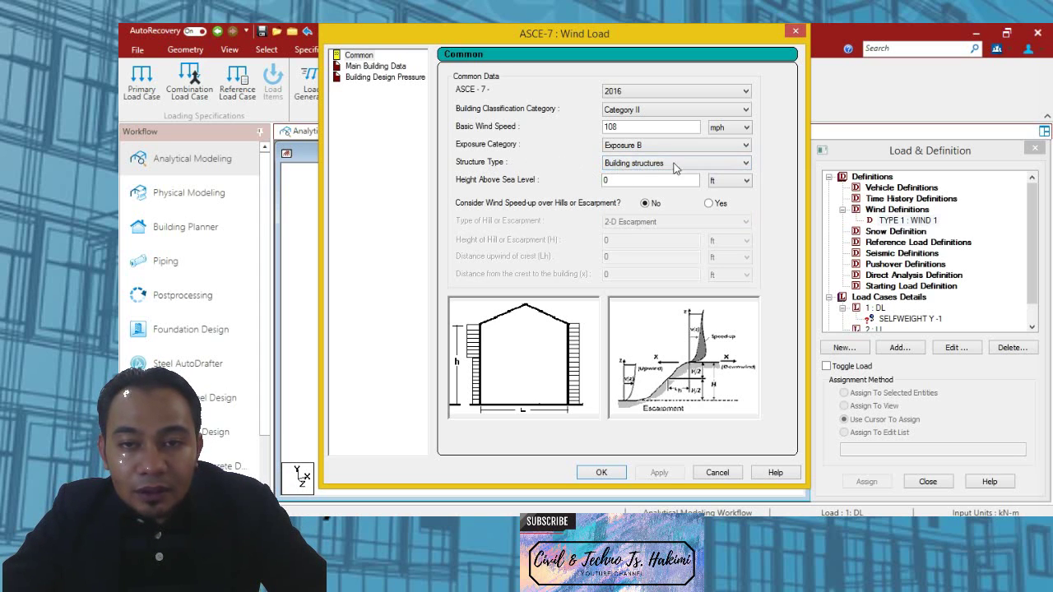
click(725, 163)
click(564, 182)
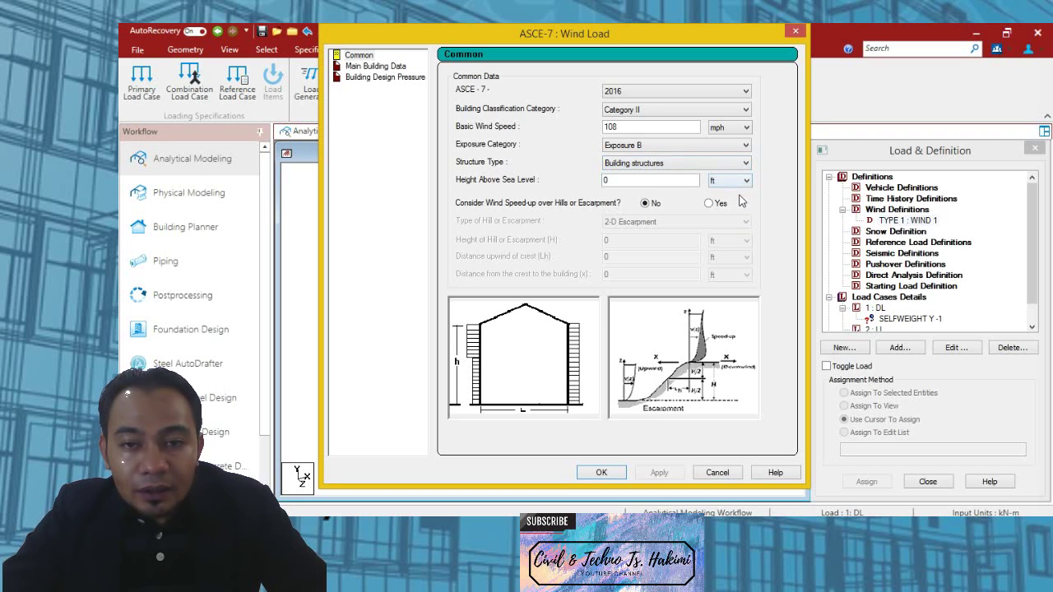
click(601, 472)
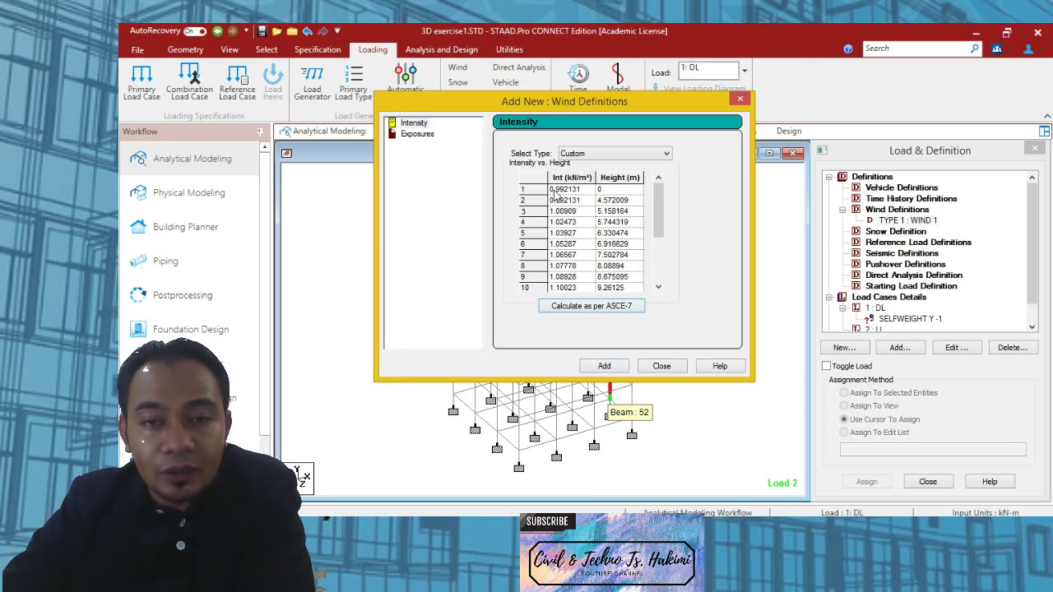
Step: Add the calculated intensity table to WIND 1 and finish without adding an exposure factor
click(606, 200)
click(603, 200)
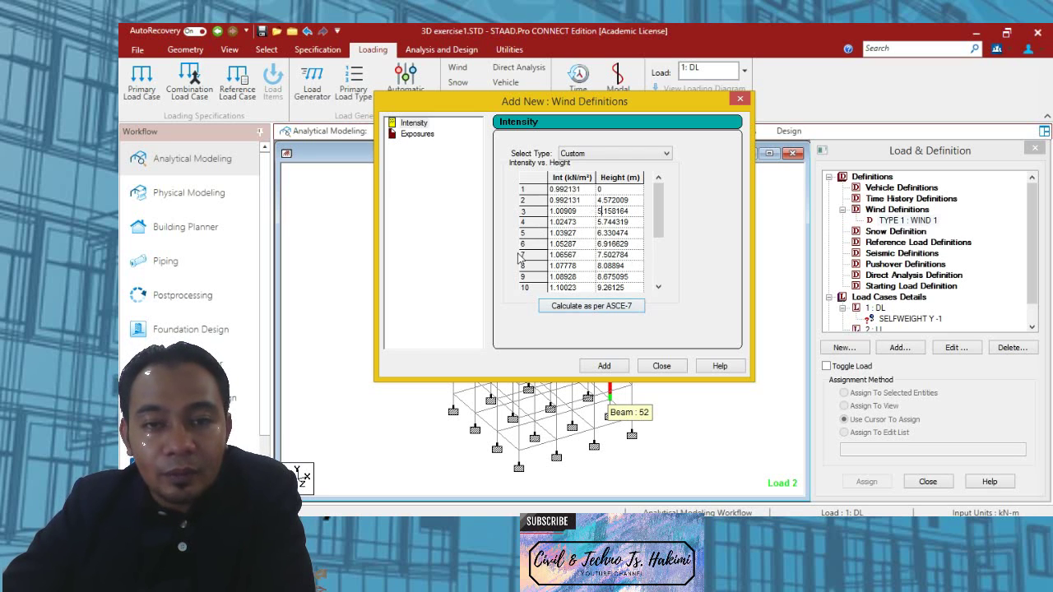
click(601, 367)
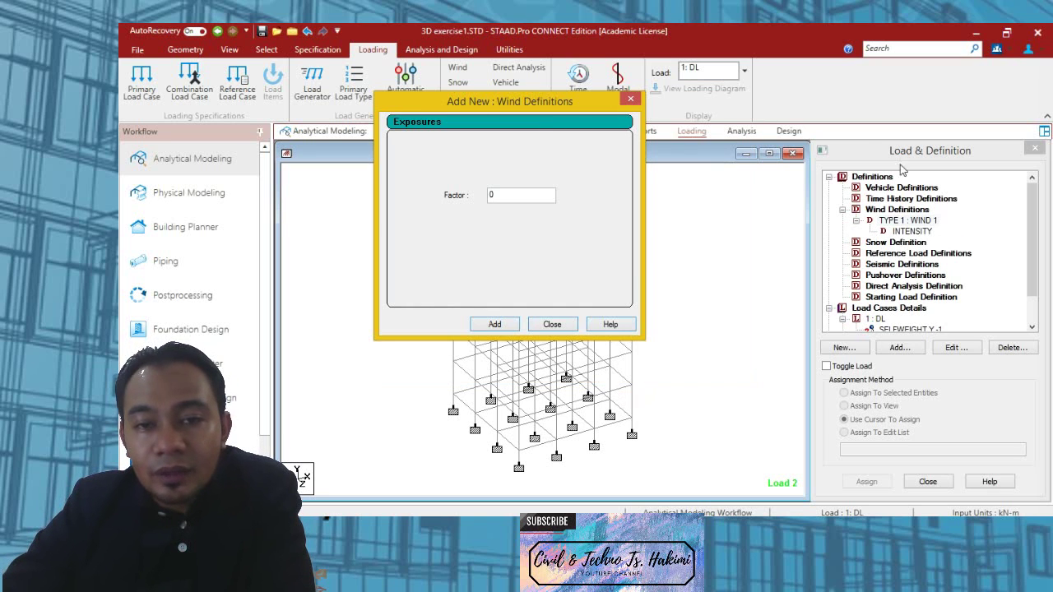
click(554, 325)
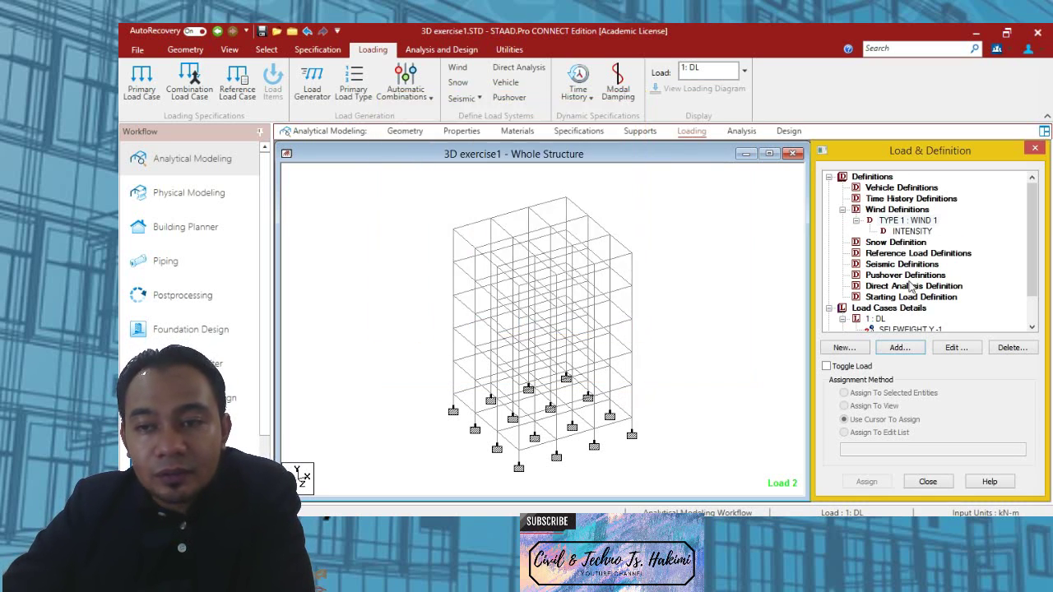
Step: Add a wind load of type 1 on the X windward face with factor 1 to load case 2 LL and display it
click(897, 232)
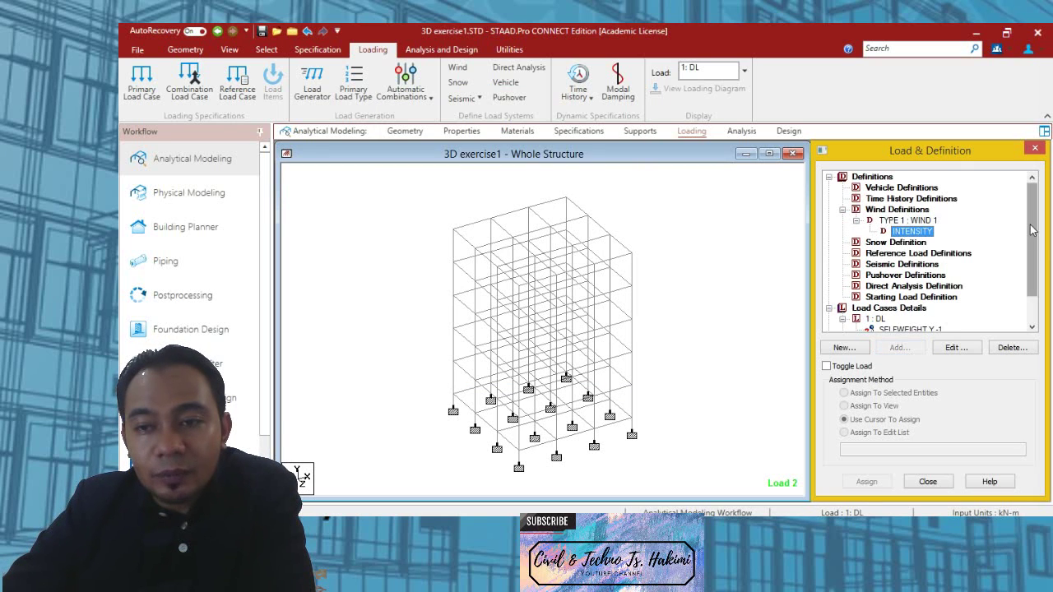
scroll(1033, 247, down, 1)
click(876, 308)
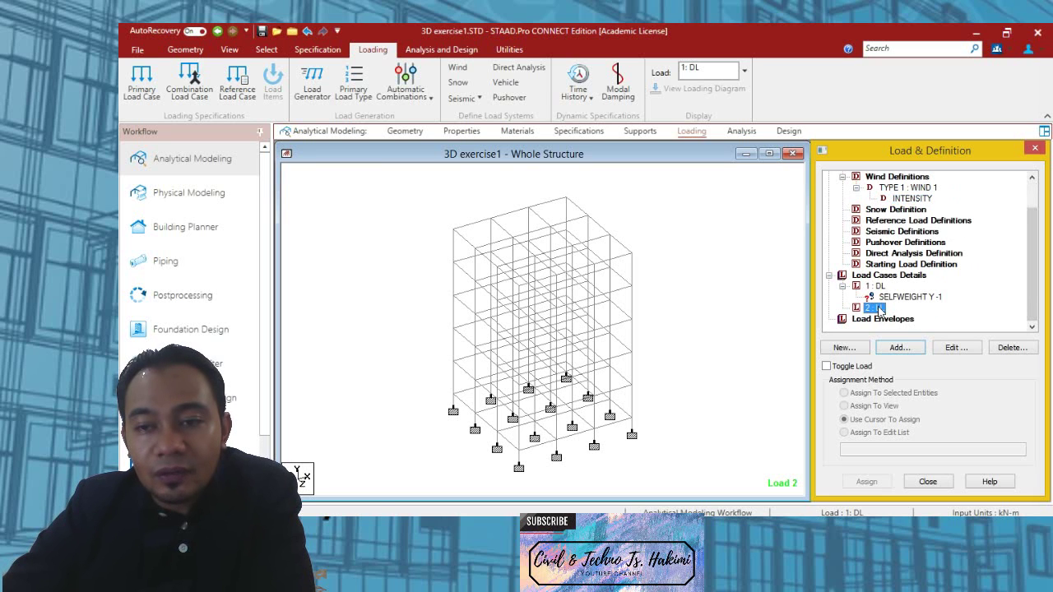
click(900, 348)
click(915, 346)
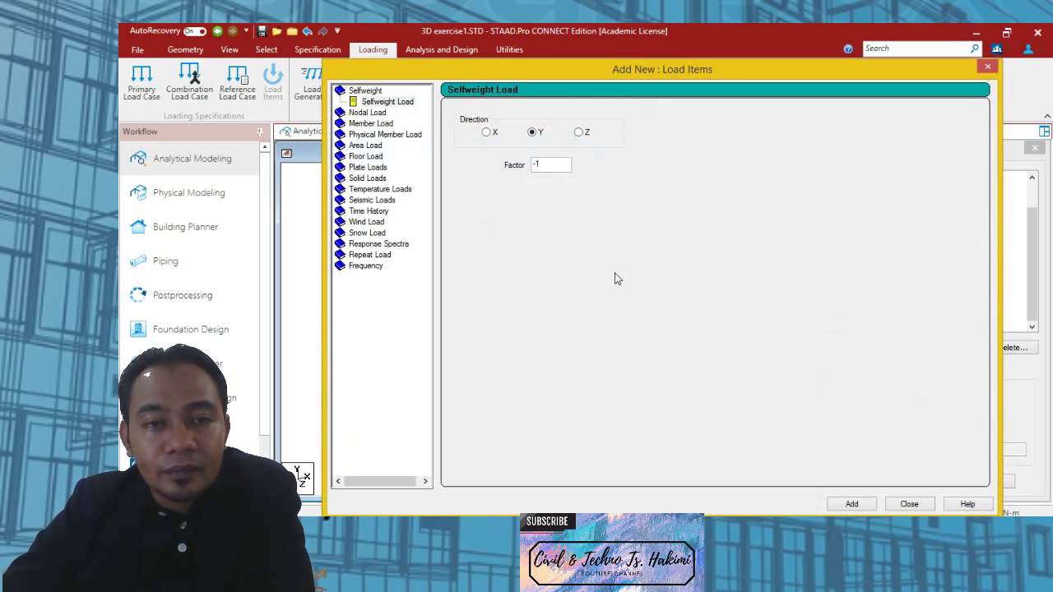
click(360, 224)
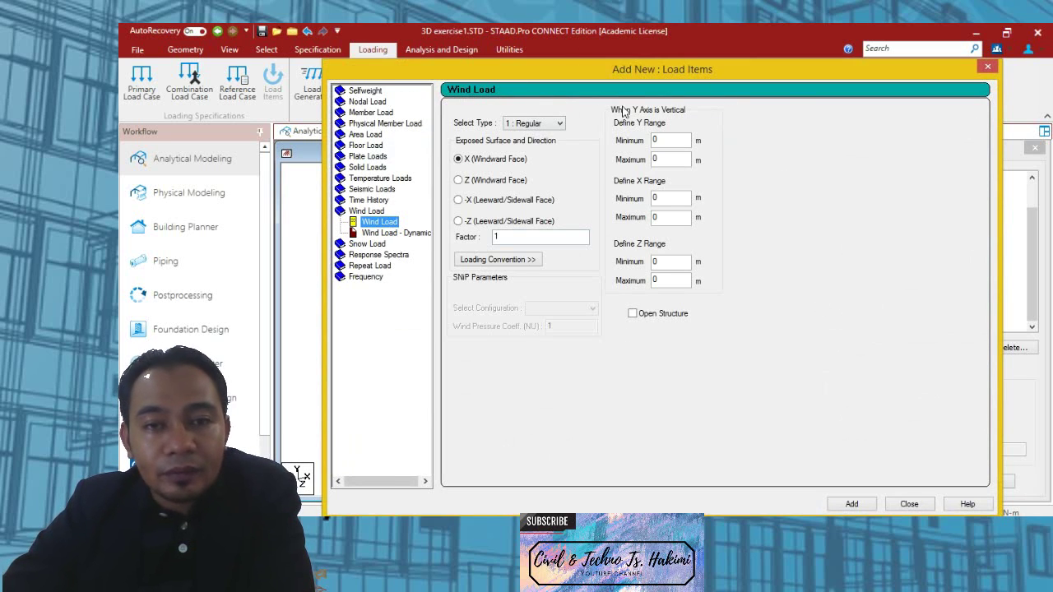
drag(515, 76, 670, 57)
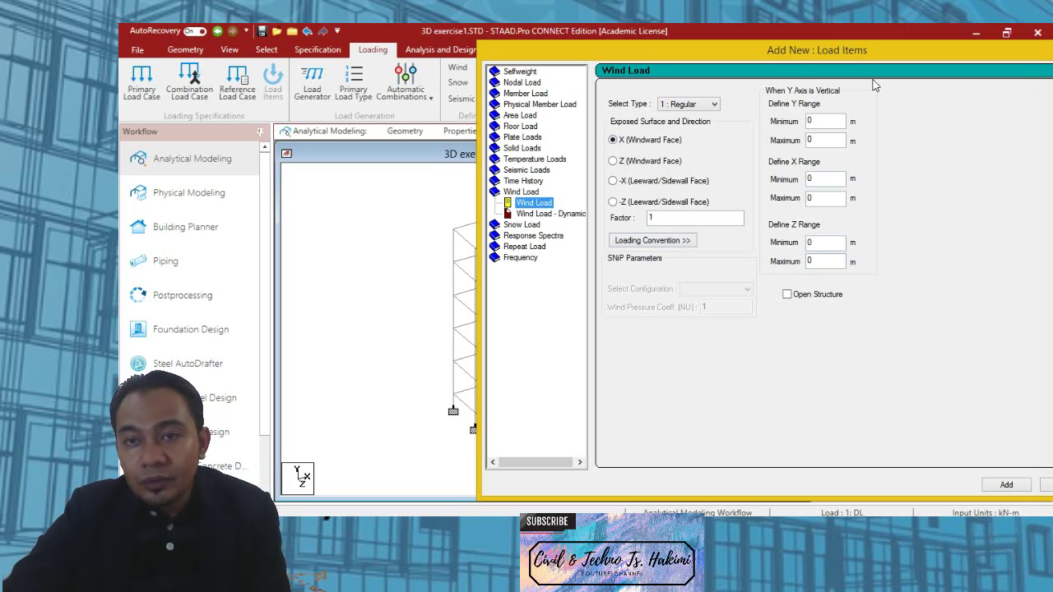
drag(833, 47, 630, 37)
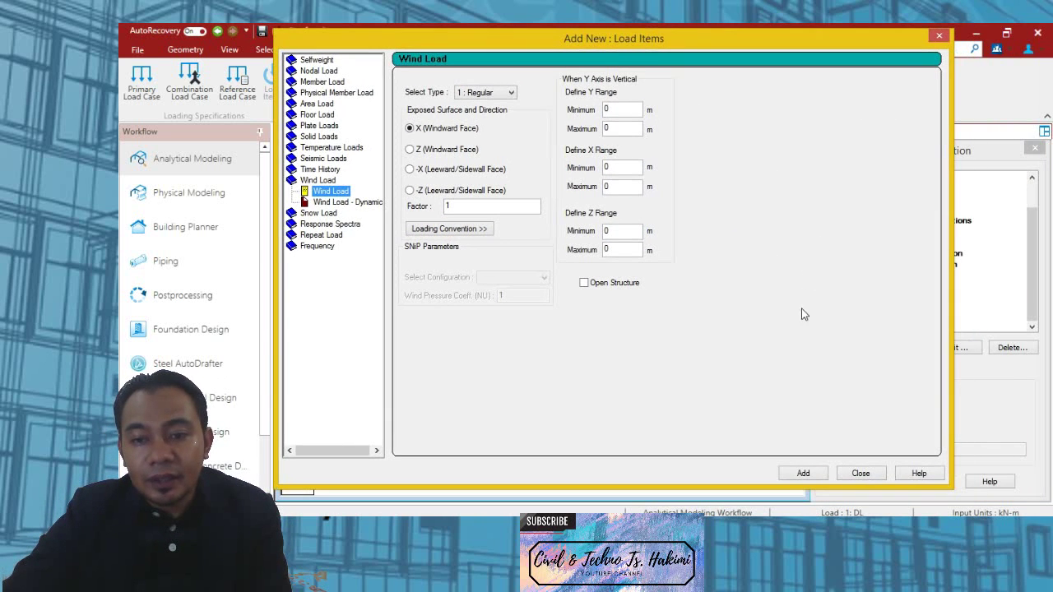
click(803, 473)
click(861, 473)
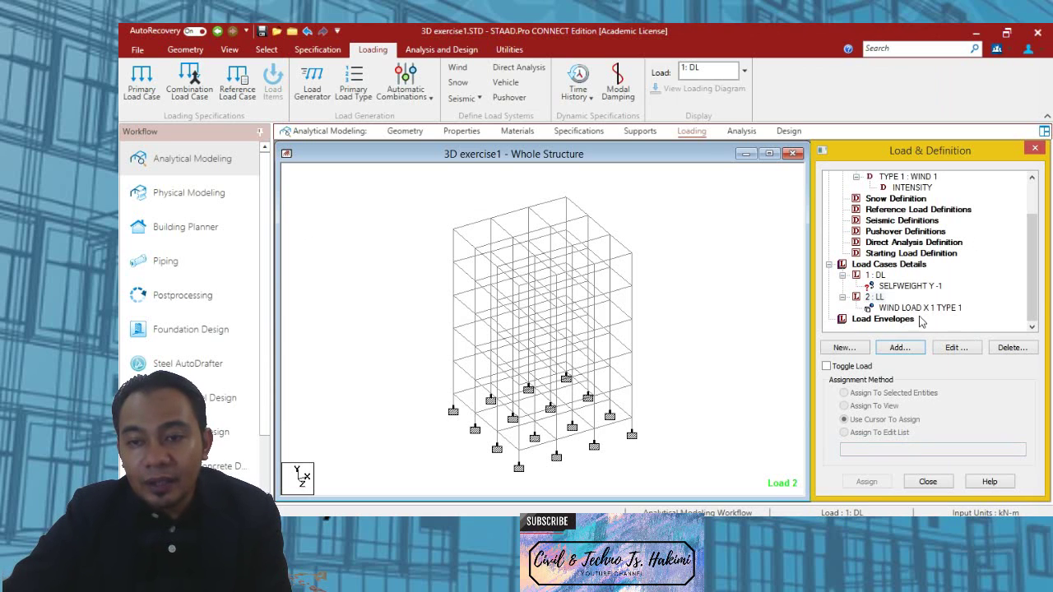
click(904, 308)
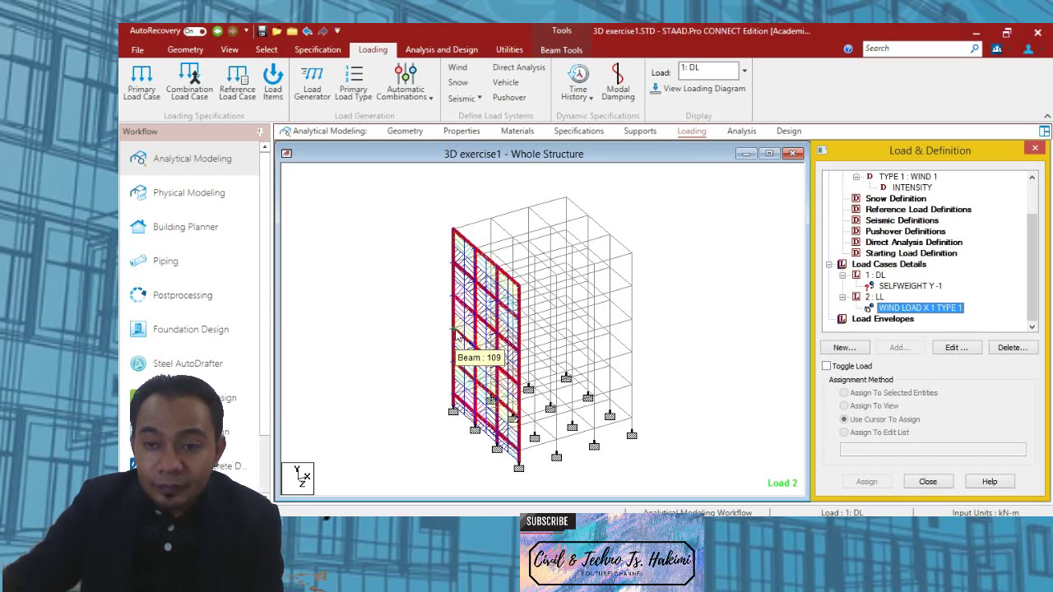
Step: Assign the selfweight Y -1 load of case DL to the whole view, and display the wind load on the frame
click(895, 288)
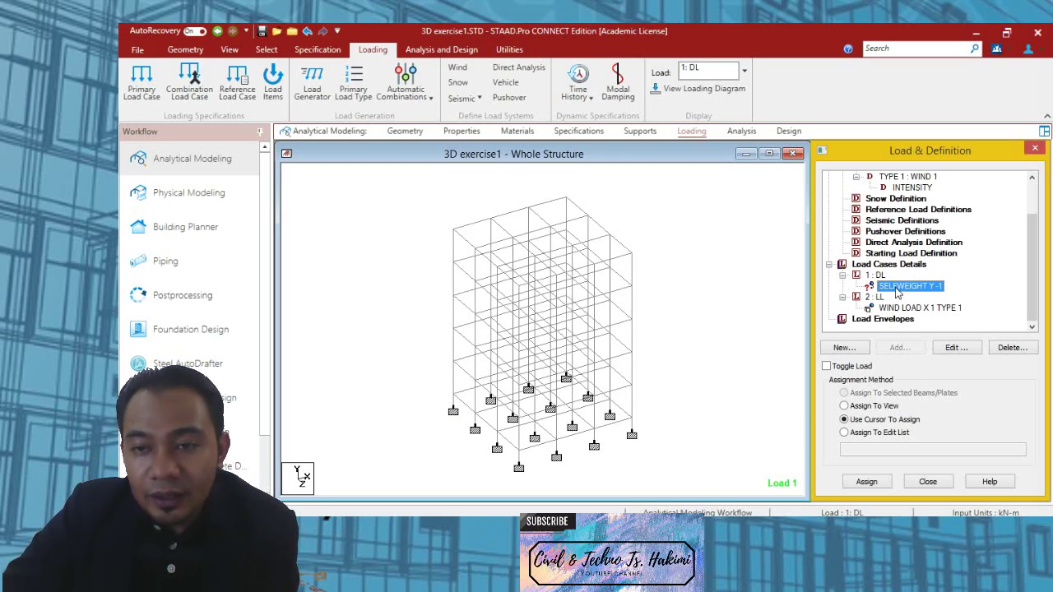
click(844, 407)
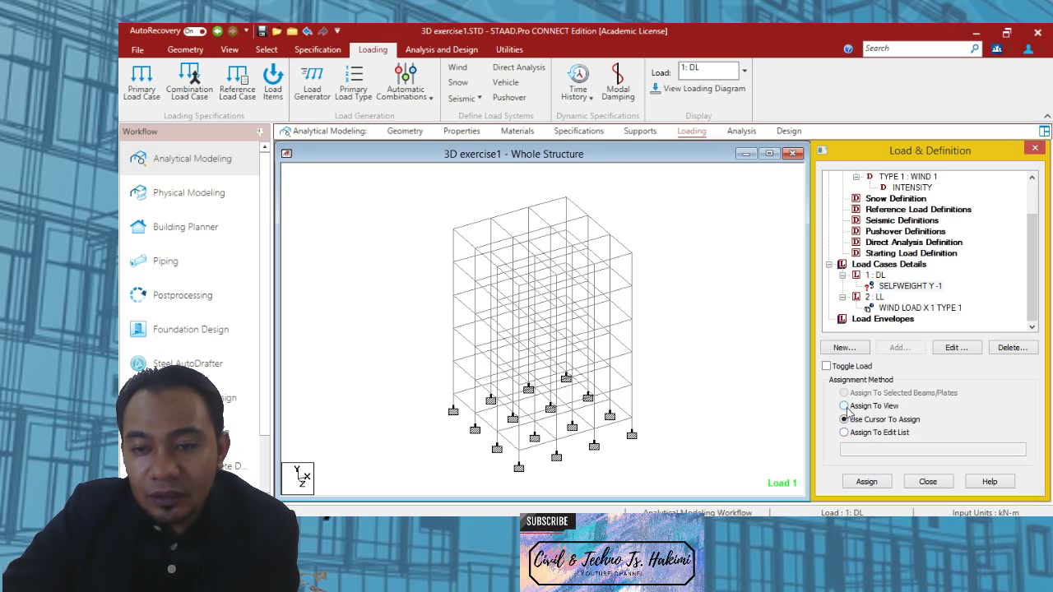
click(867, 483)
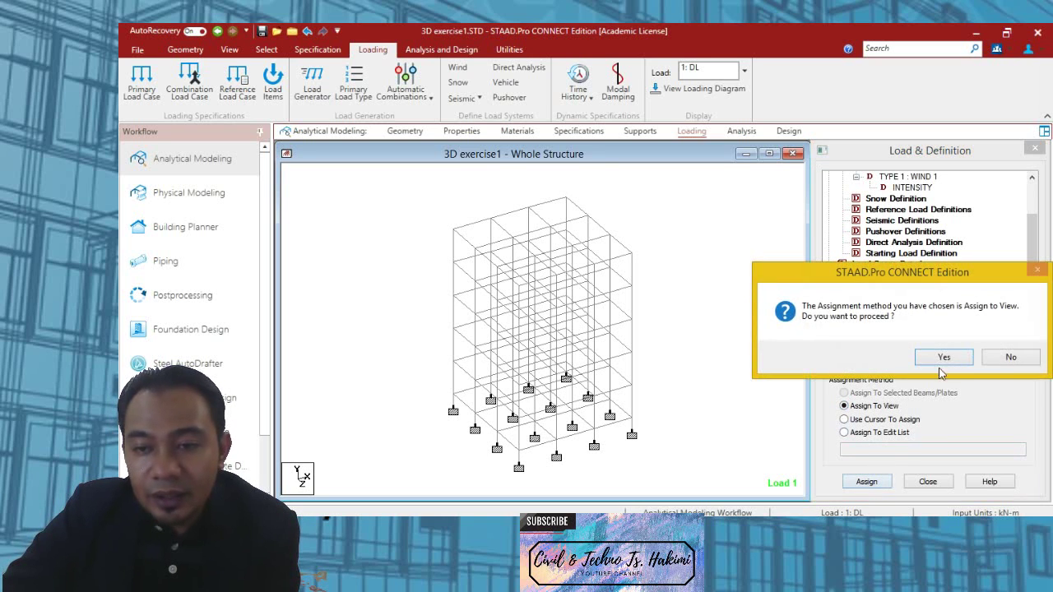
click(943, 358)
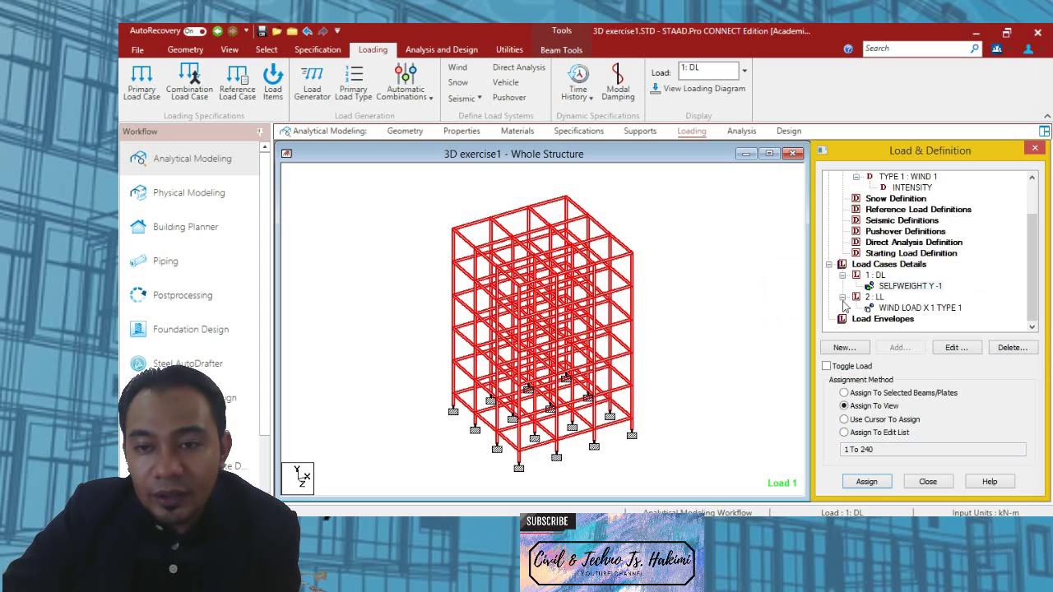
click(890, 287)
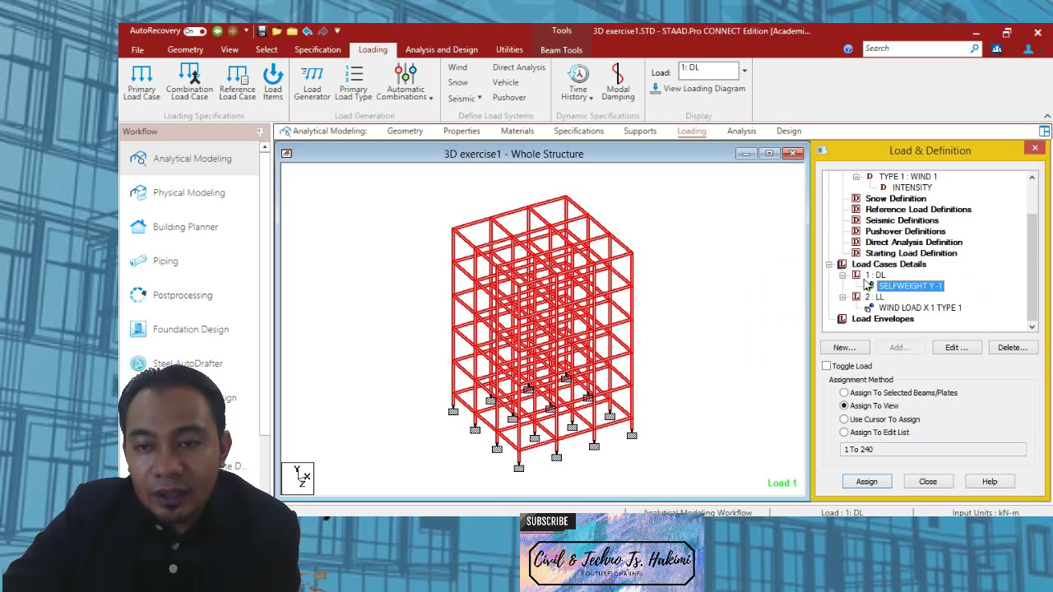
click(902, 308)
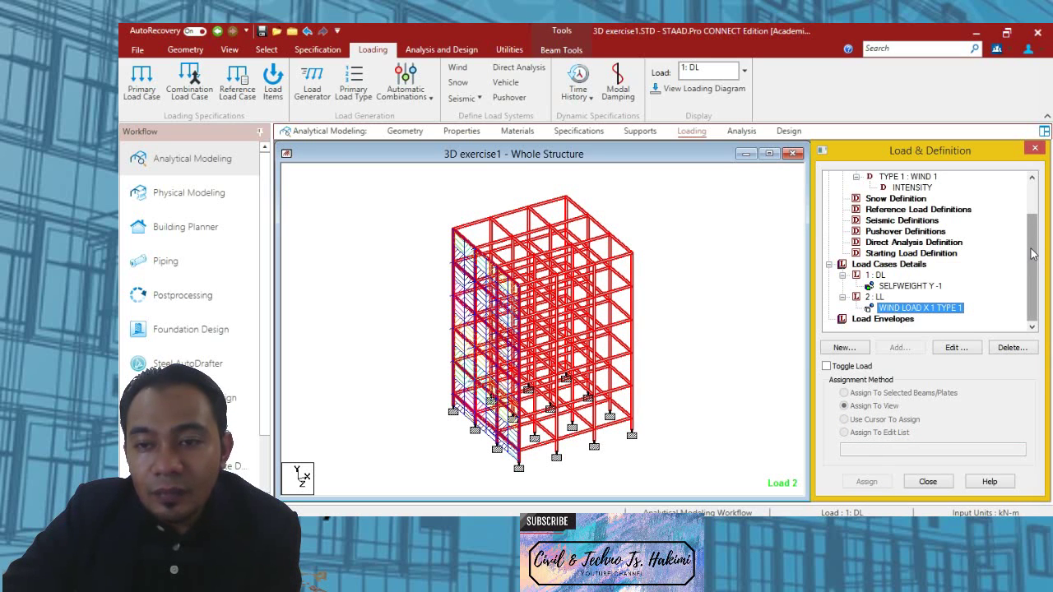
scroll(1042, 251, up, 2)
scroll(1042, 268, down, 2)
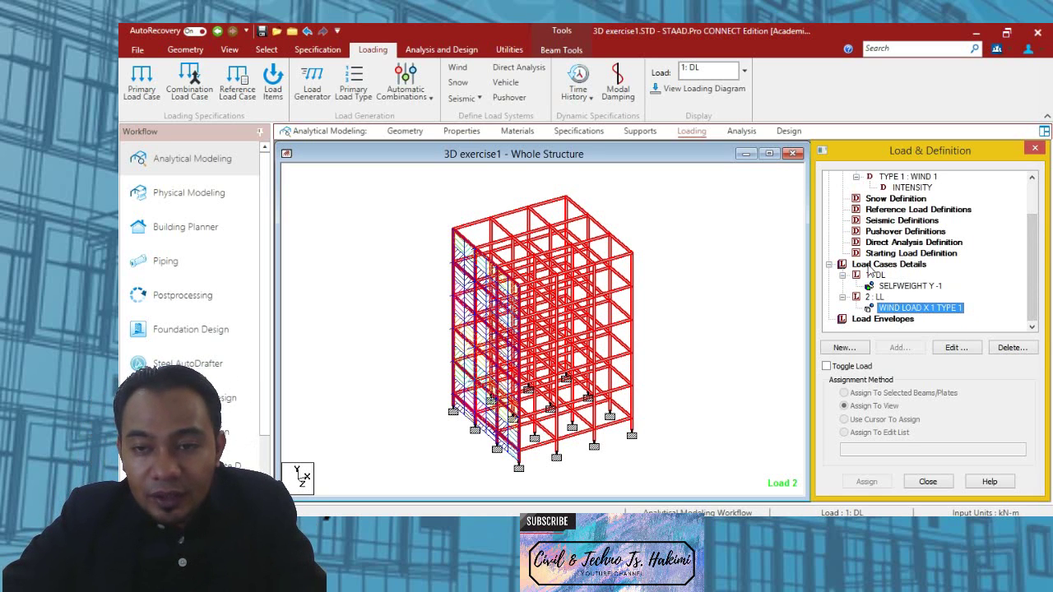
Step: Start an automatic load combination using code BS:8110 and category 2.4.3
click(871, 264)
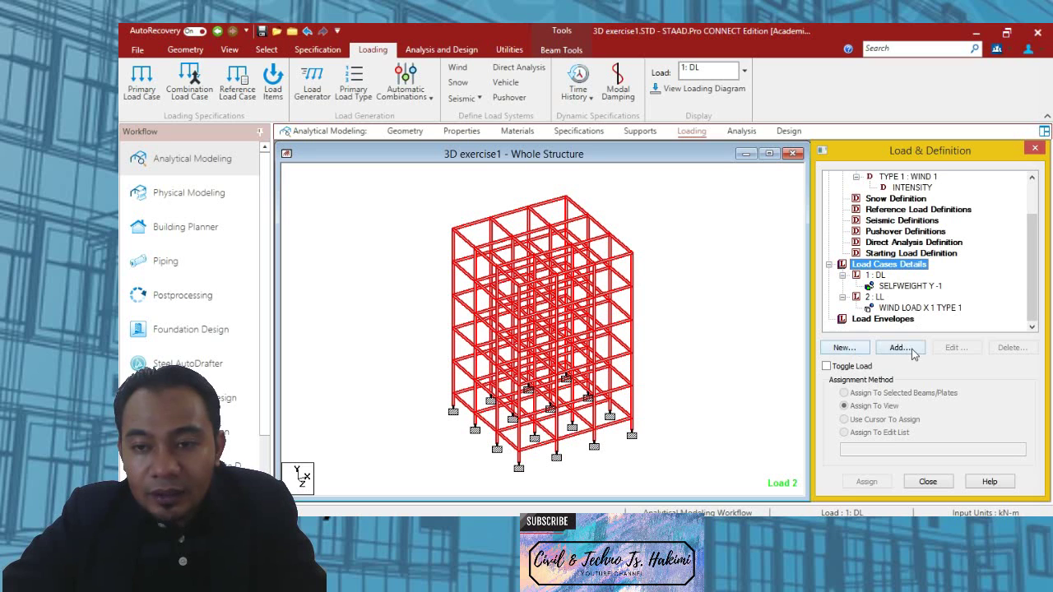
click(843, 348)
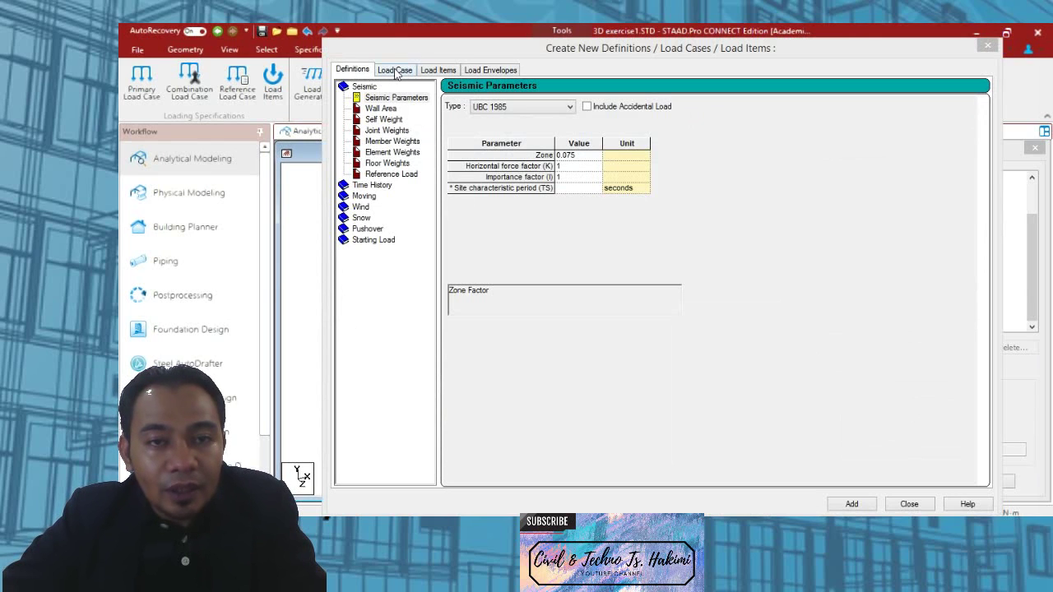
click(395, 71)
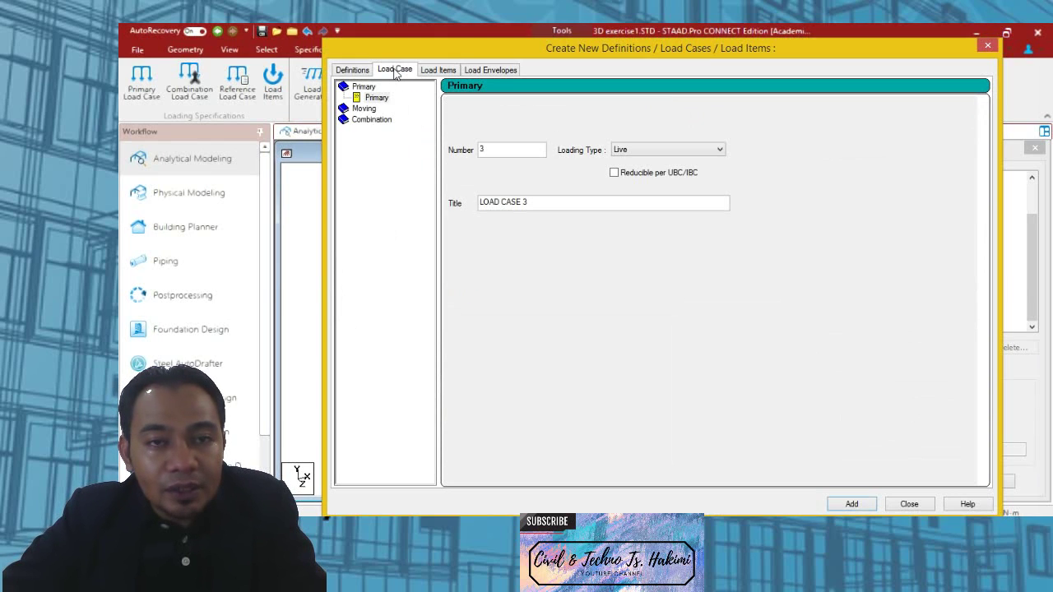
click(363, 120)
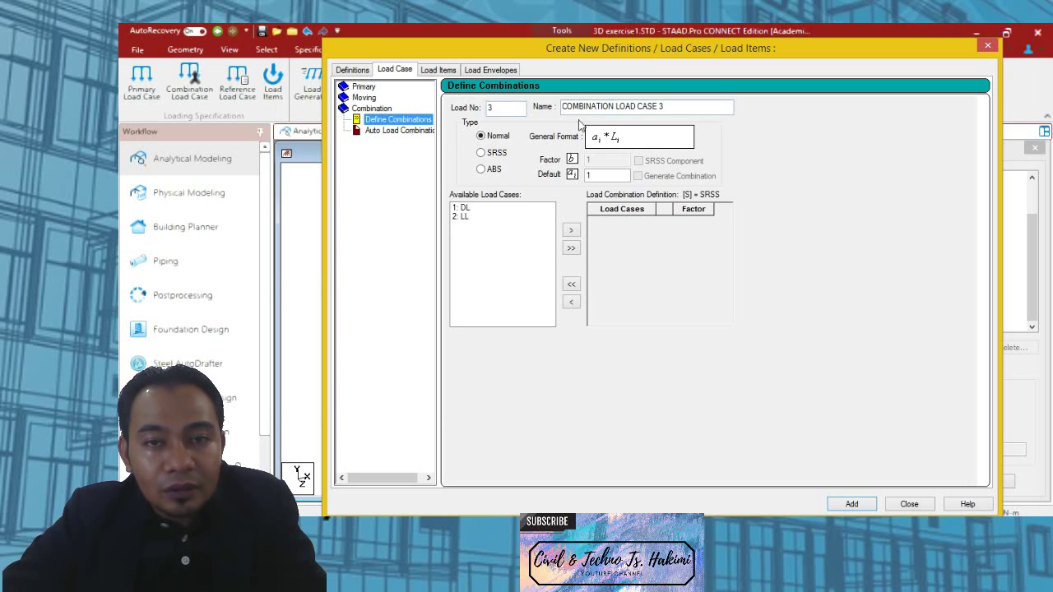
click(383, 133)
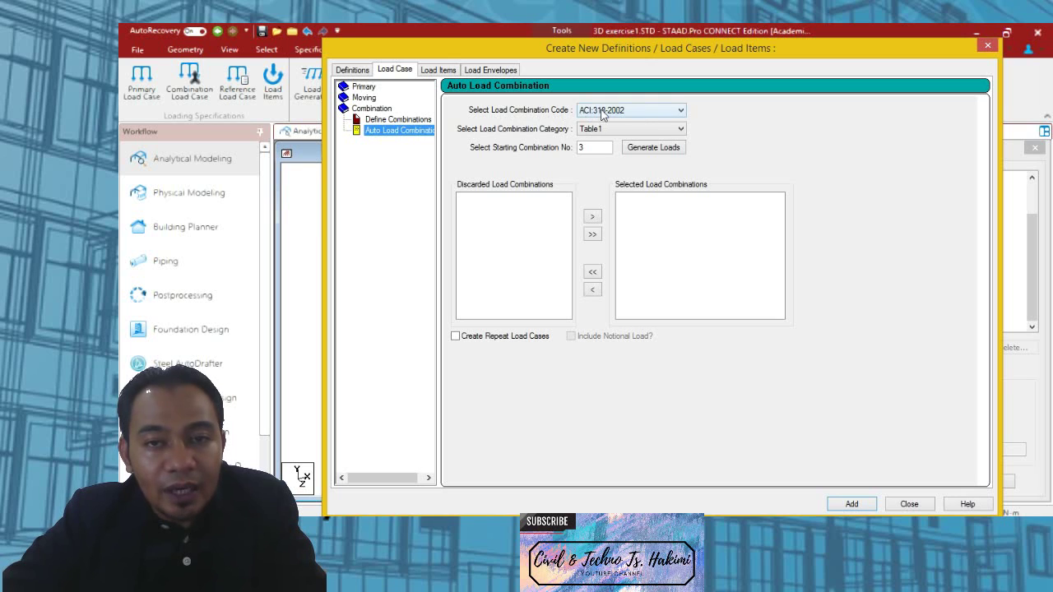
click(681, 111)
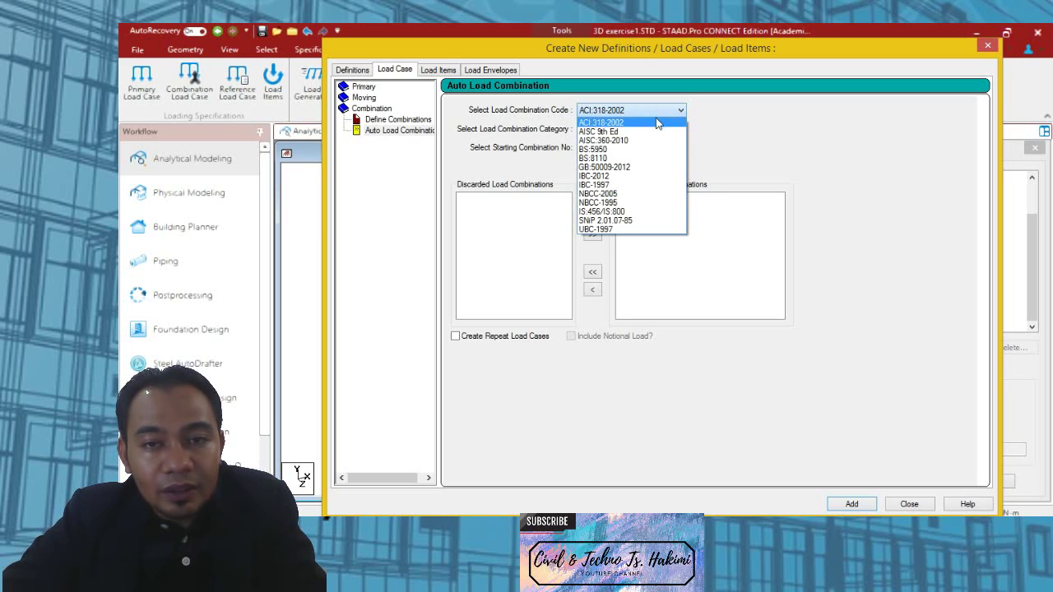
click(601, 158)
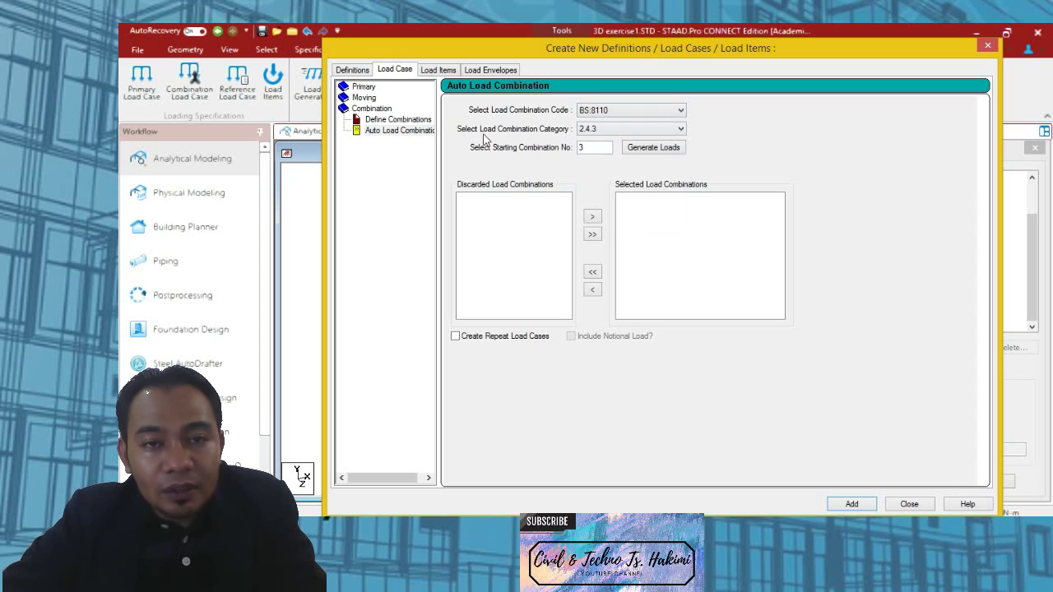
click(679, 129)
click(677, 141)
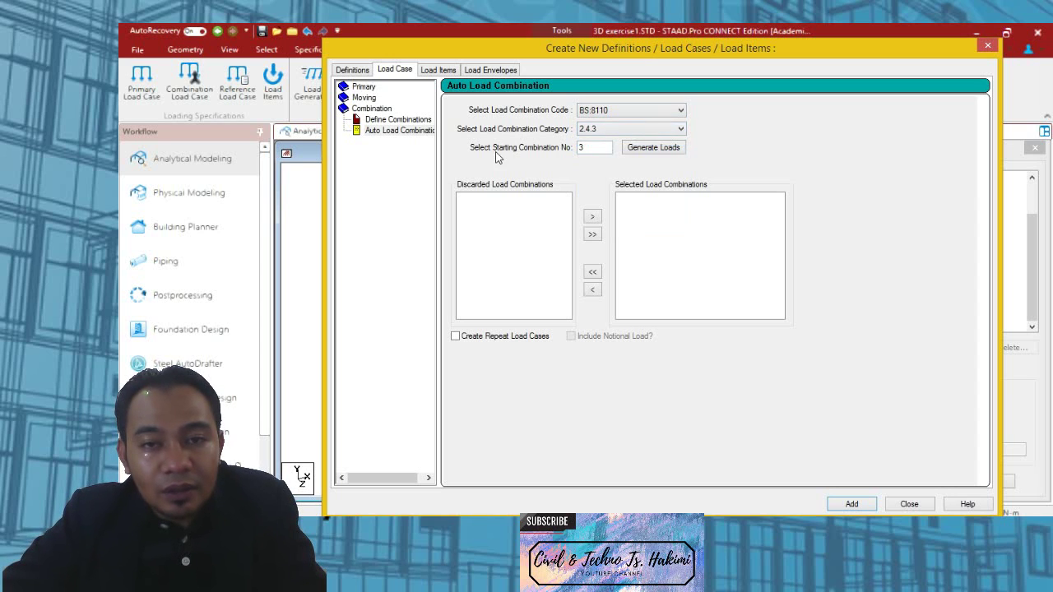
Step: Generate the BS:8110 combinations from starting number 3 and add them to the load cases
click(647, 149)
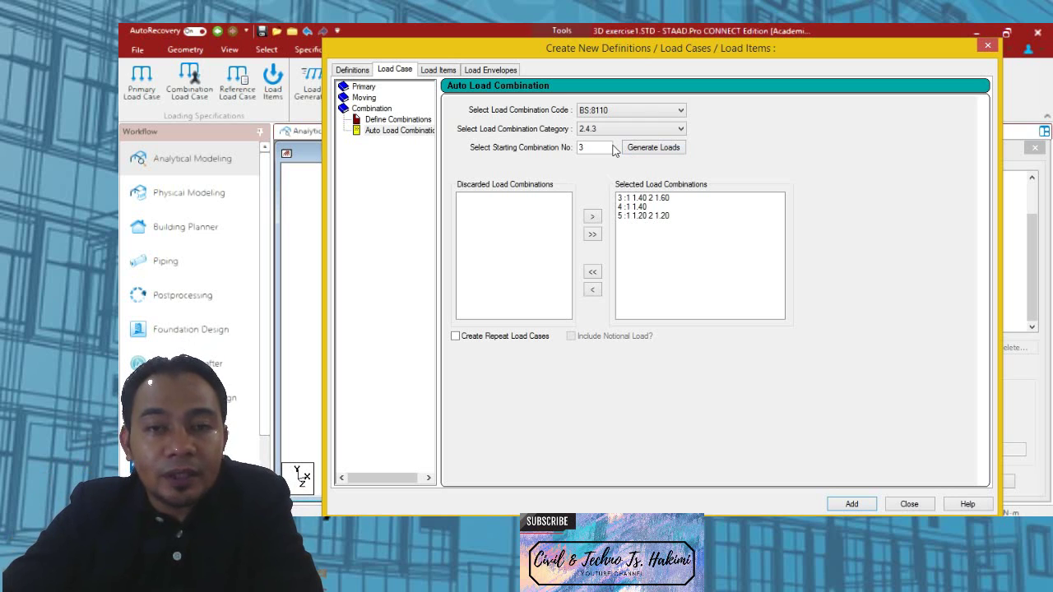
click(852, 505)
click(909, 504)
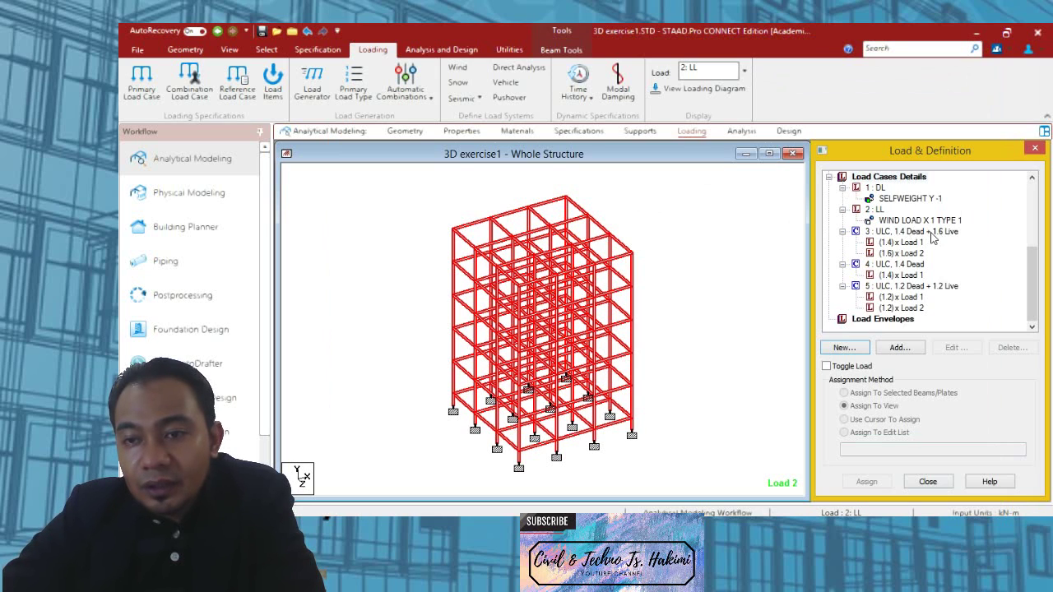
Step: Examine the generated load combinations and their factored load components in the load case details
click(913, 276)
click(916, 264)
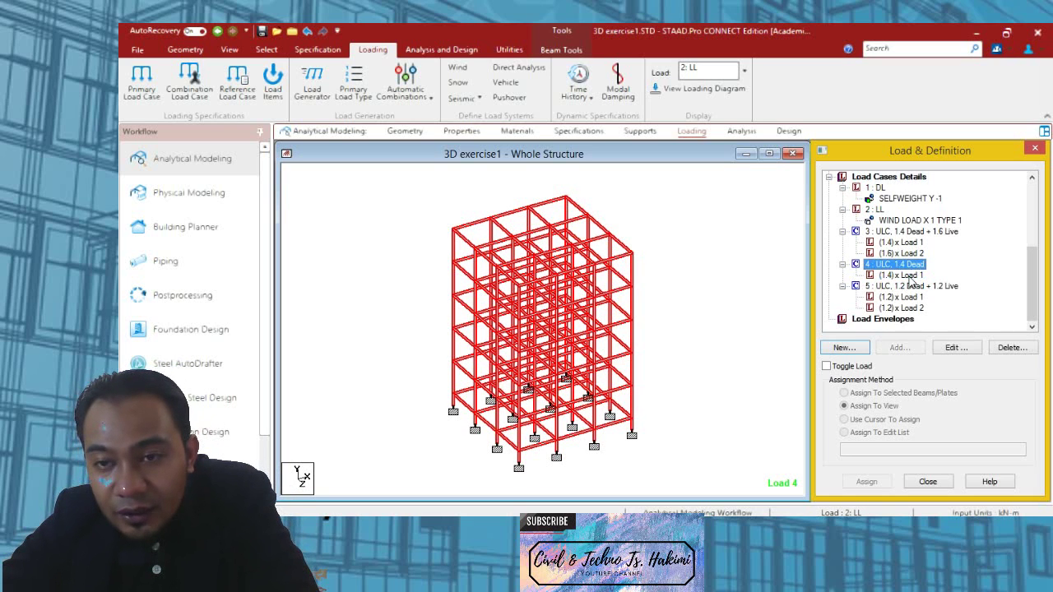
click(912, 276)
click(910, 280)
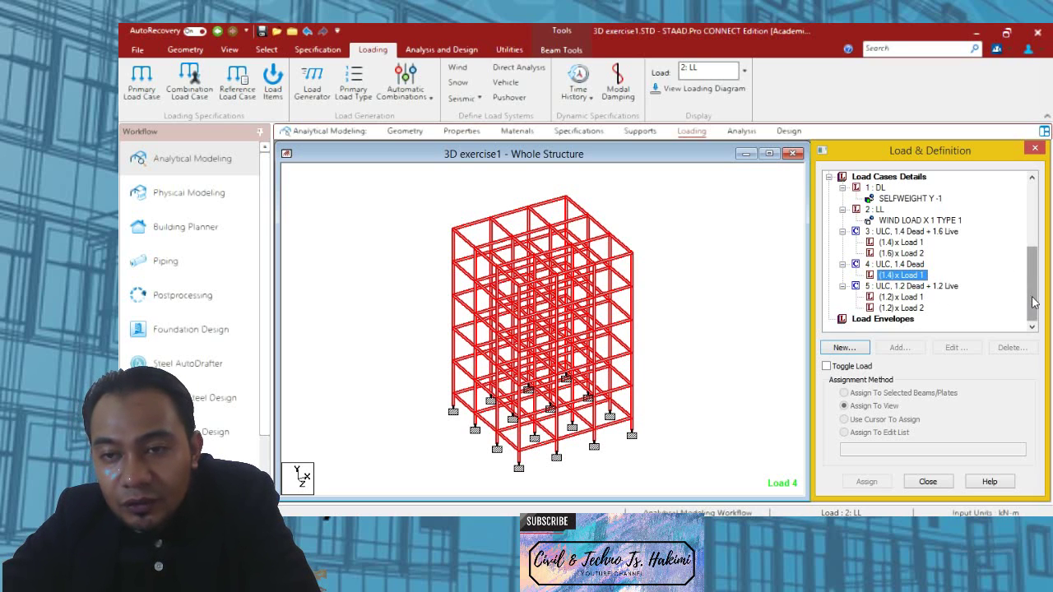
mouse_move(1030, 301)
mouse_down()
mouse_move(1033, 280)
mouse_move(1034, 307)
mouse_up()
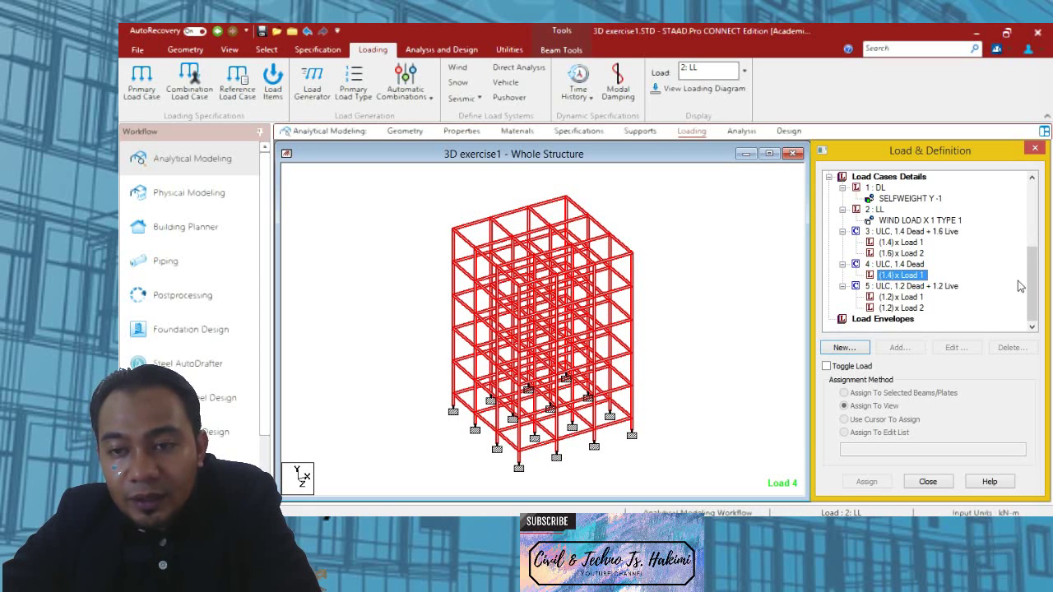
mouse_move(1032, 298)
mouse_down()
mouse_move(1033, 230)
mouse_move(1033, 315)
mouse_up()
Step: Start a new load envelope numbered 1 and set its type to STRESS
click(860, 319)
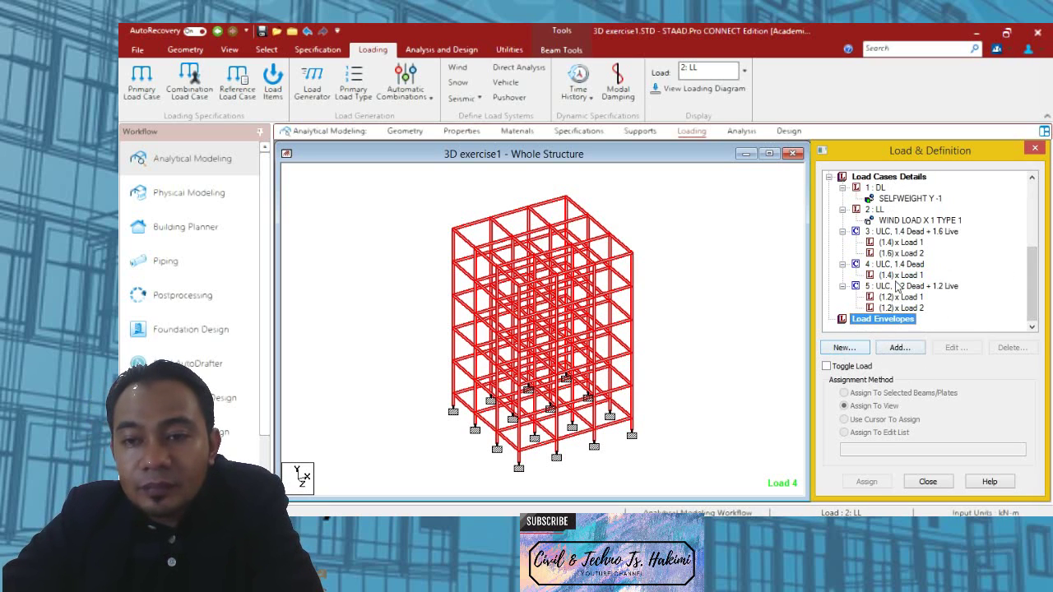
click(847, 350)
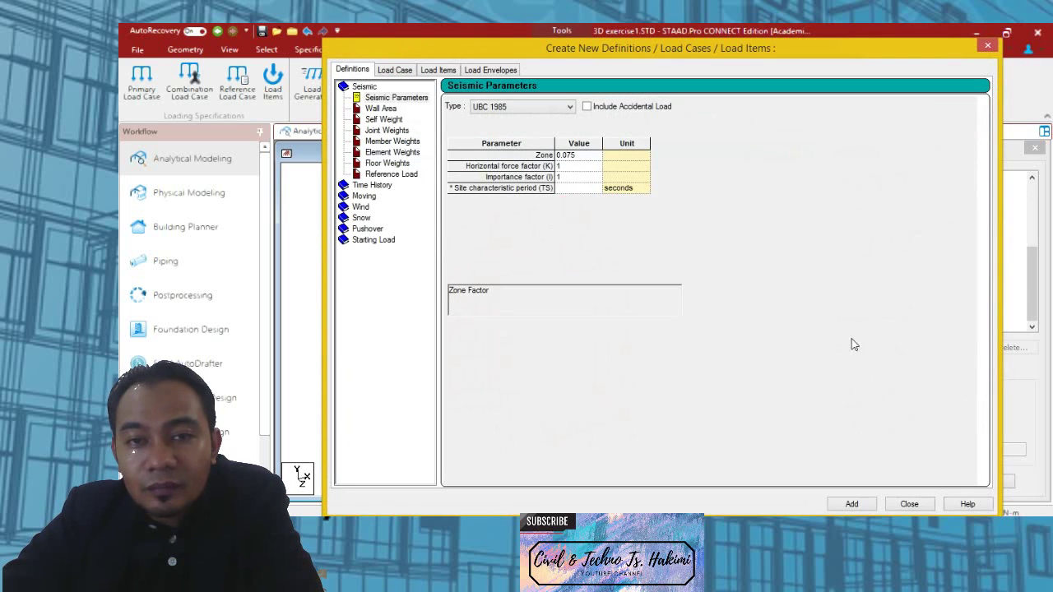
click(490, 71)
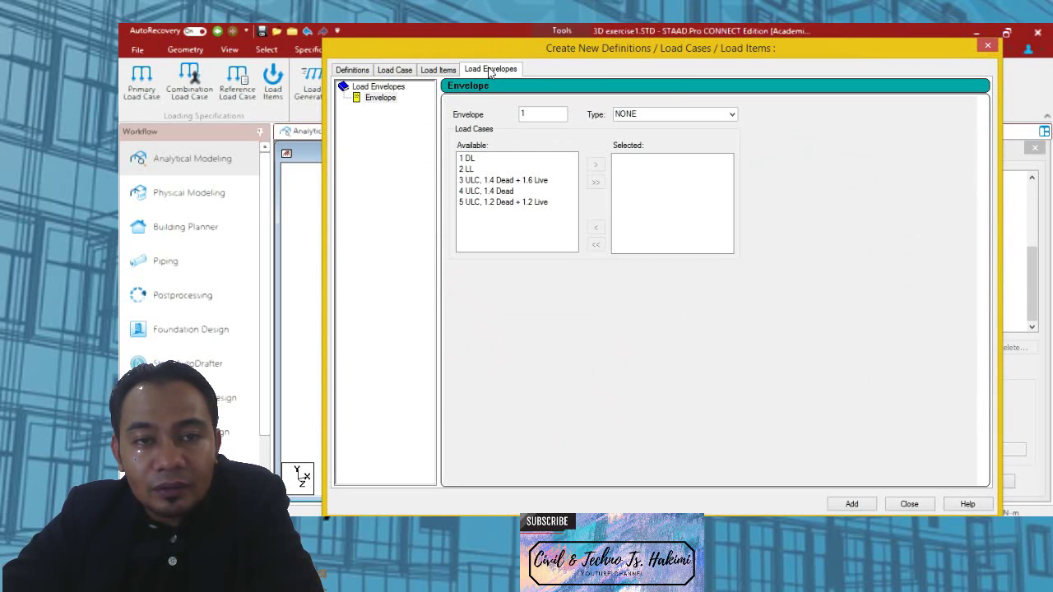
click(732, 116)
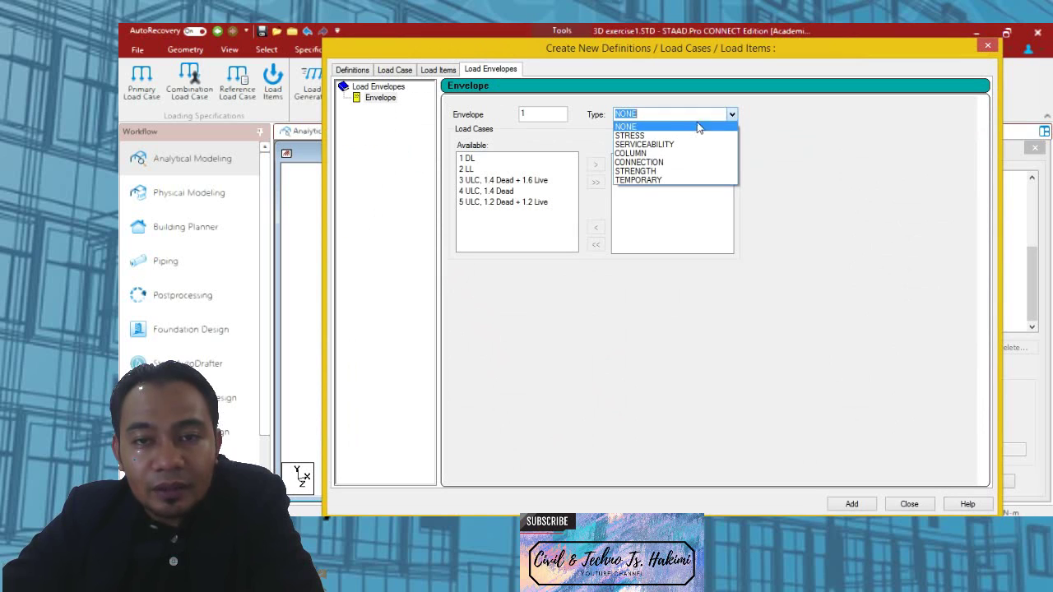
click(633, 137)
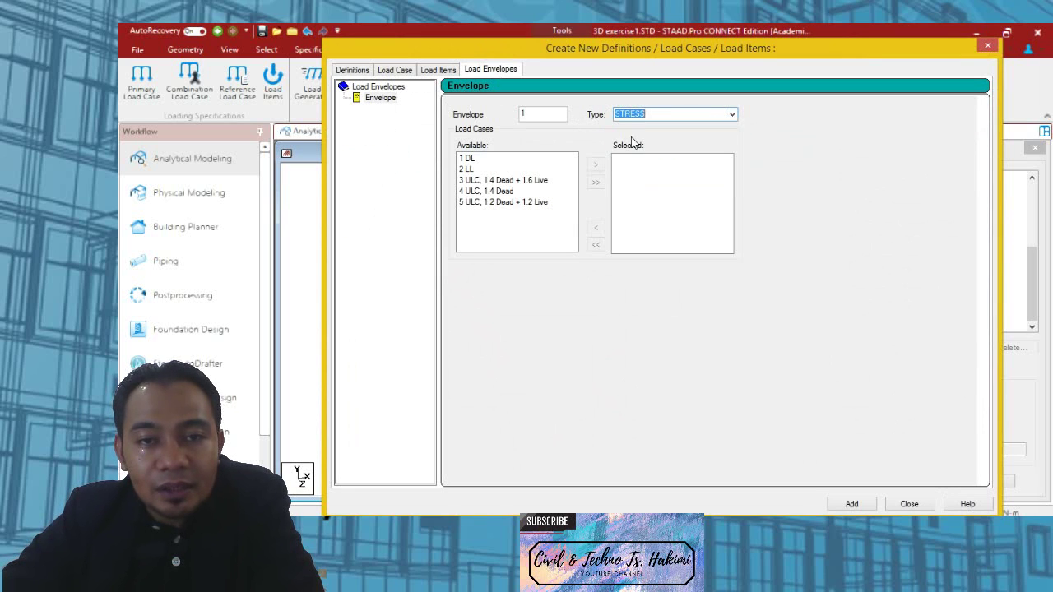
Step: Include the combinations 3 ULC 1.4 Dead + 1.6 Live, 4 ULC 1.4 Dead and 5 ULC 1.2 Dead + 1.2 Live in the envelope
click(466, 158)
click(473, 169)
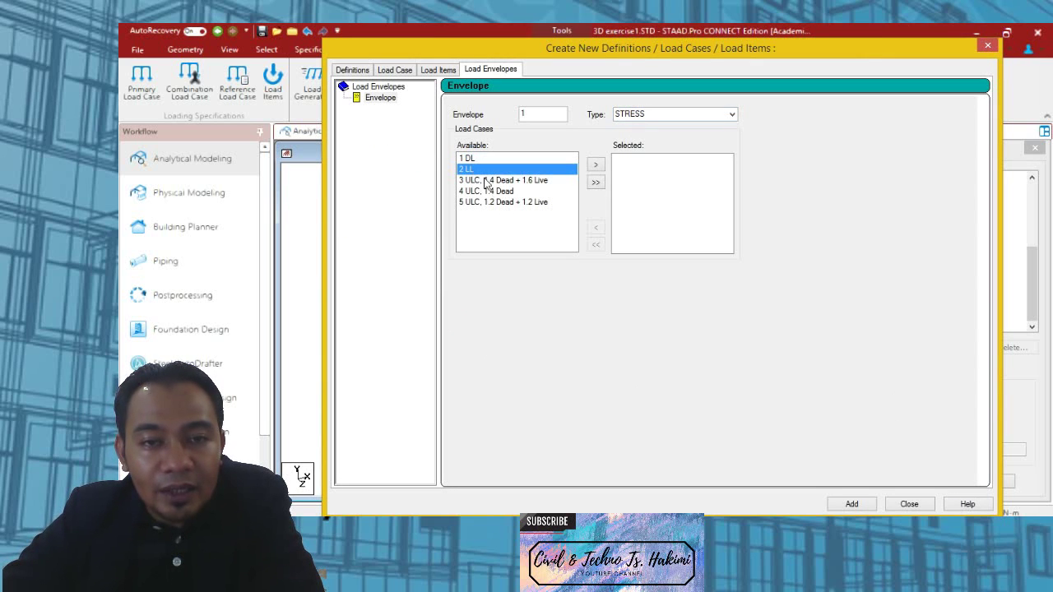
click(485, 180)
click(491, 191)
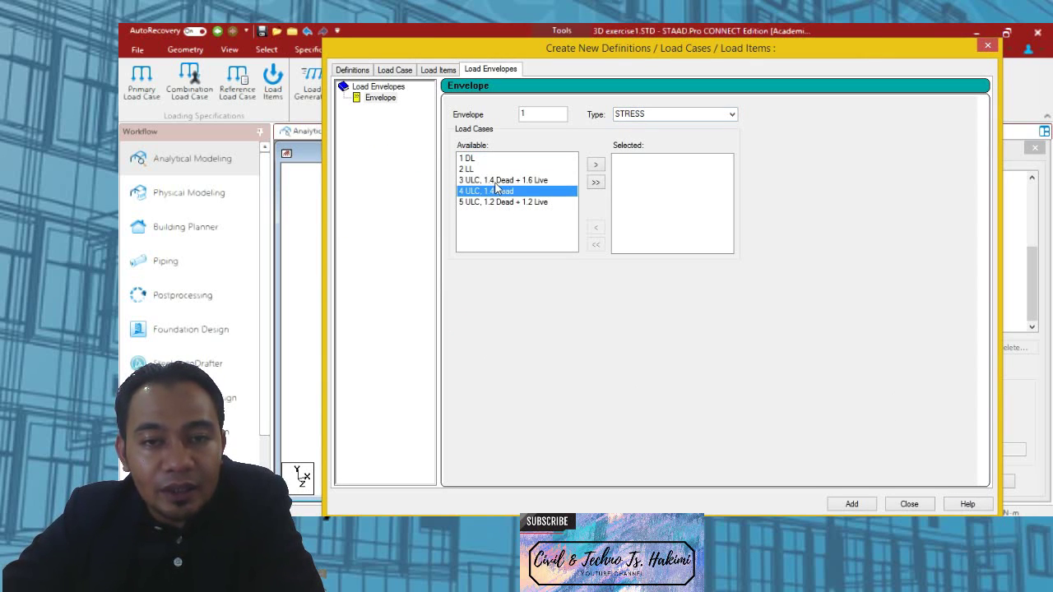
click(498, 180)
click(596, 168)
click(510, 181)
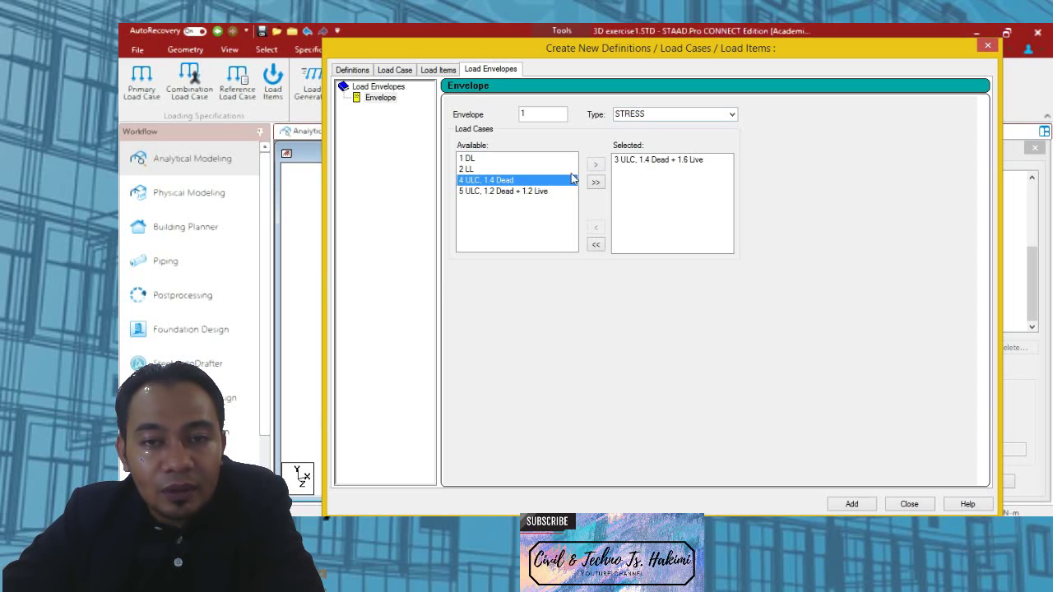
click(594, 169)
click(518, 181)
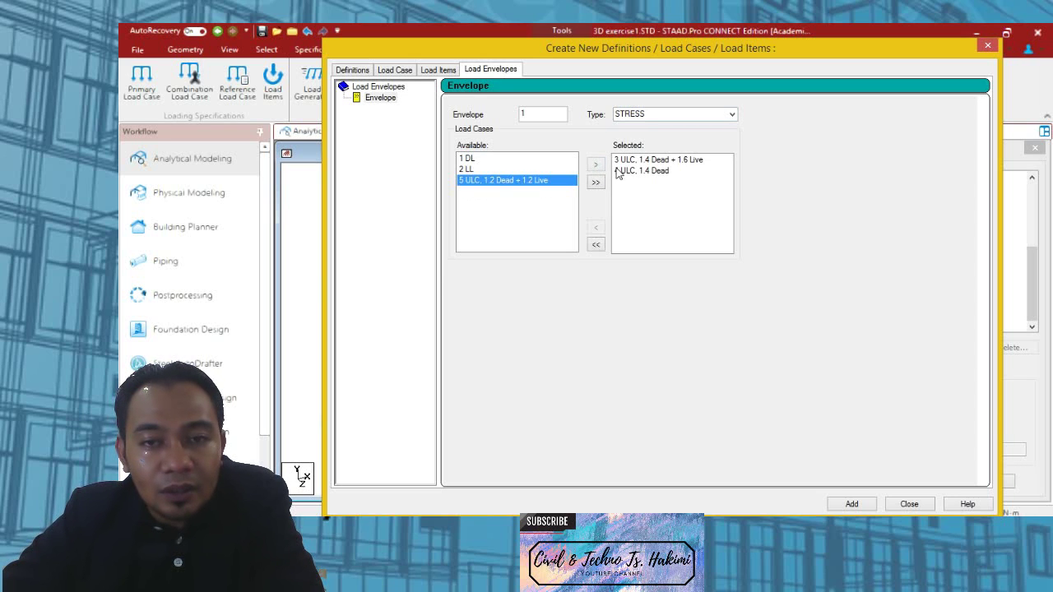
click(597, 166)
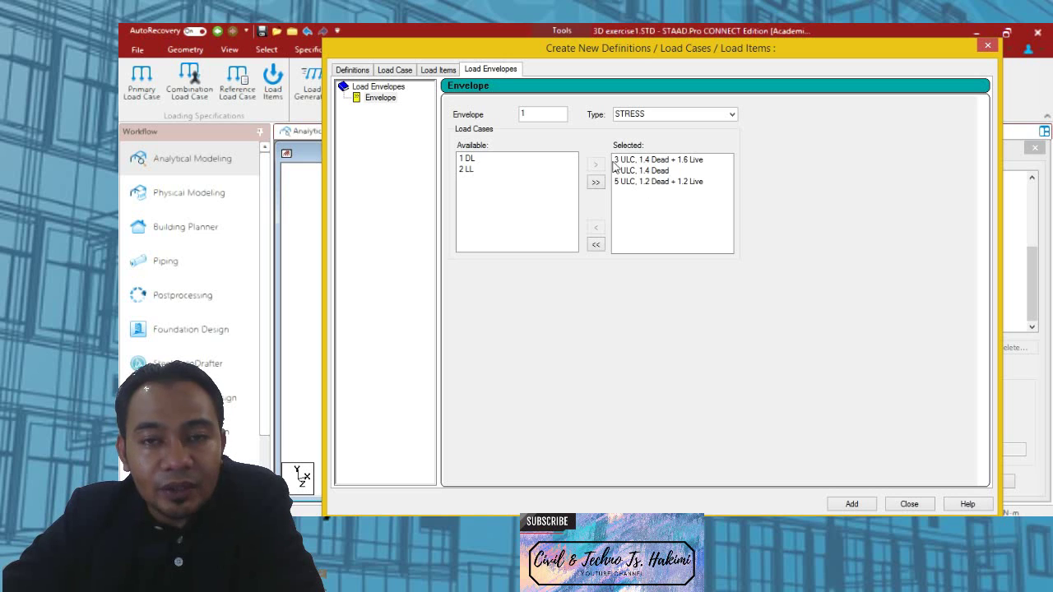
Step: Add the STRESS envelope to the model and expand the load envelopes to show it
click(852, 504)
click(908, 504)
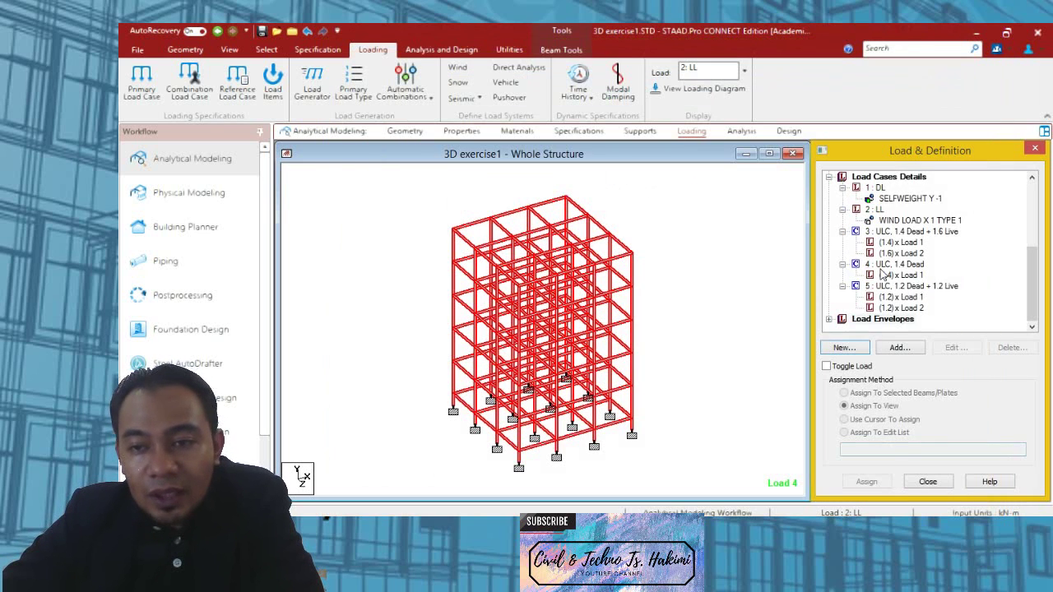
click(830, 321)
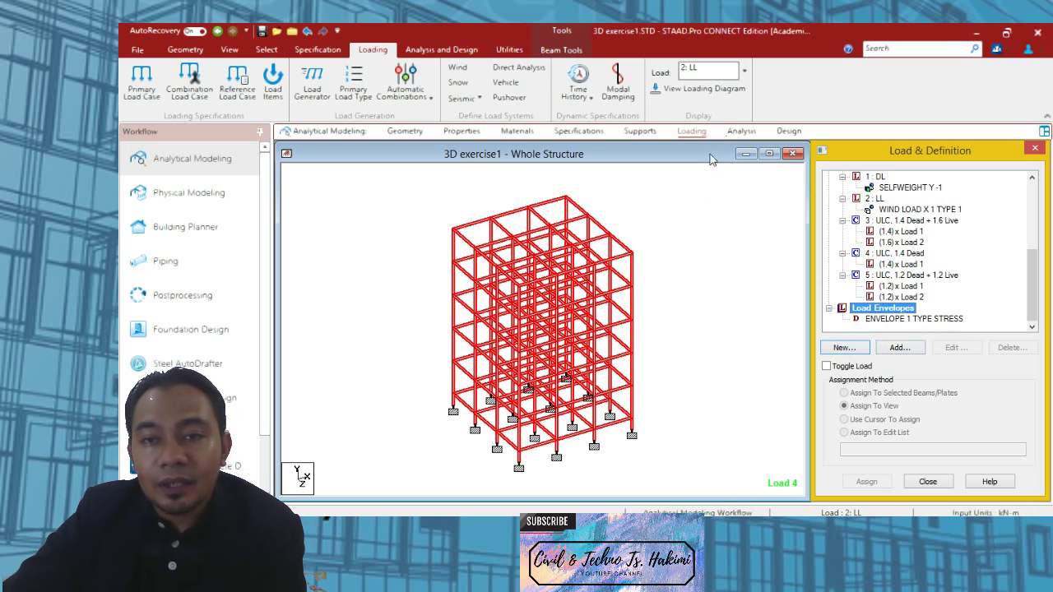
Step: Add a Perform Analysis command with the No Print option to the model's analysis commands
click(741, 131)
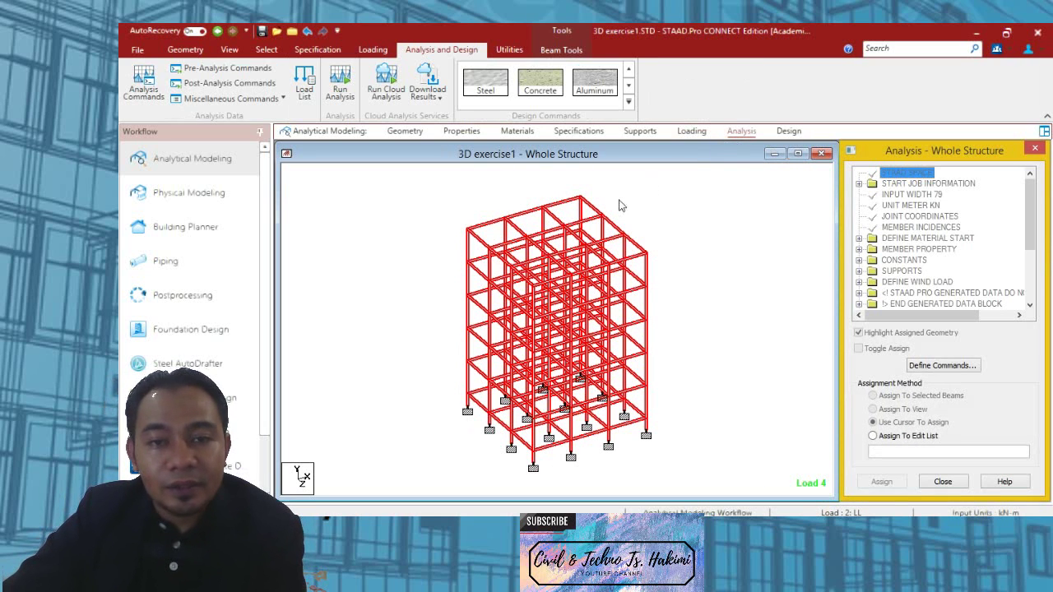
click(942, 366)
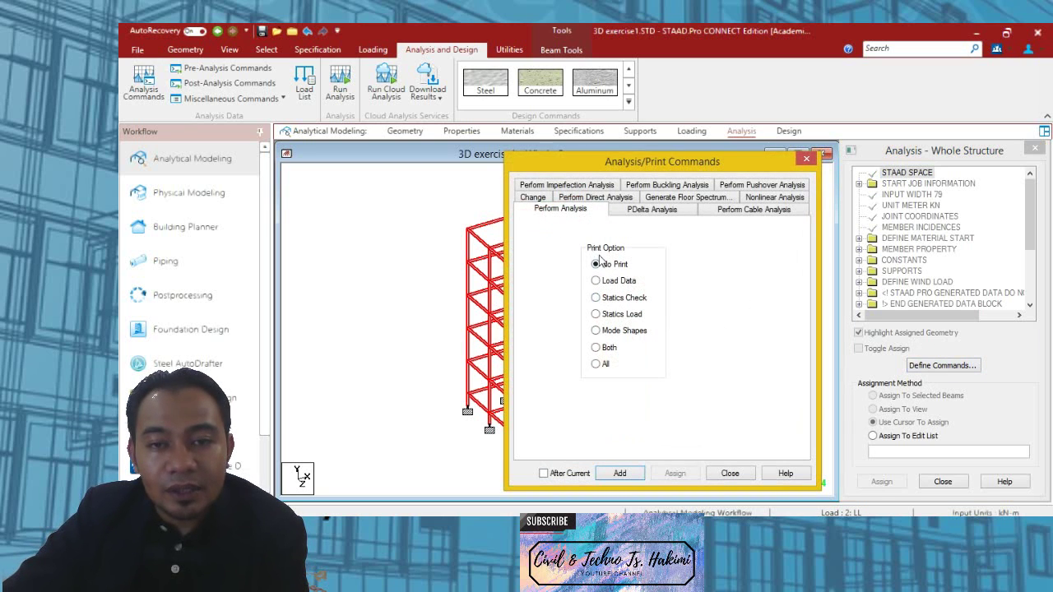
click(620, 473)
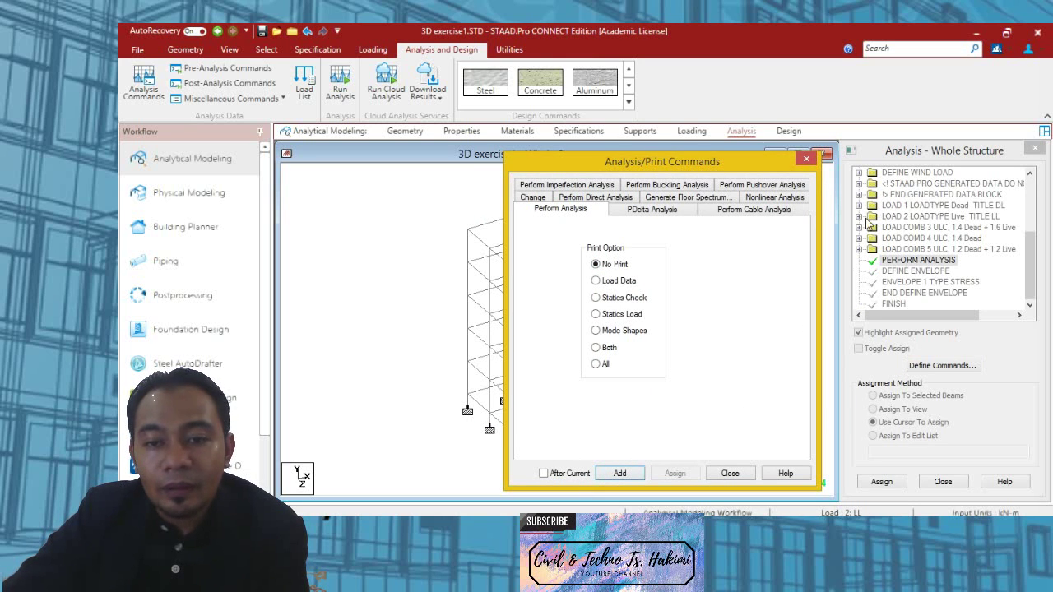
click(732, 475)
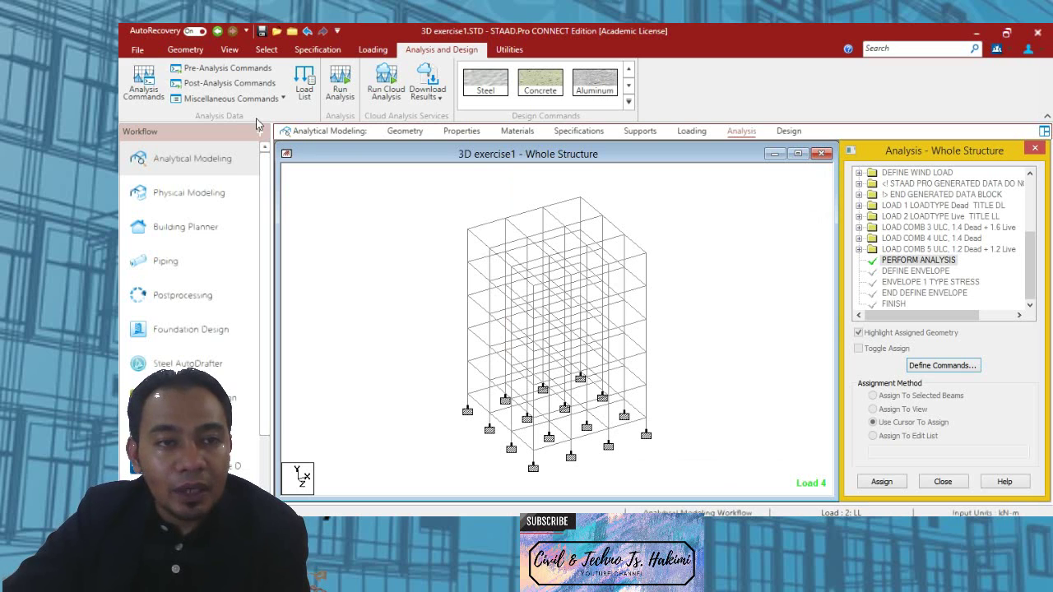
Step: Add post-analysis print commands for joint displacements, member forces and support reactions
click(252, 86)
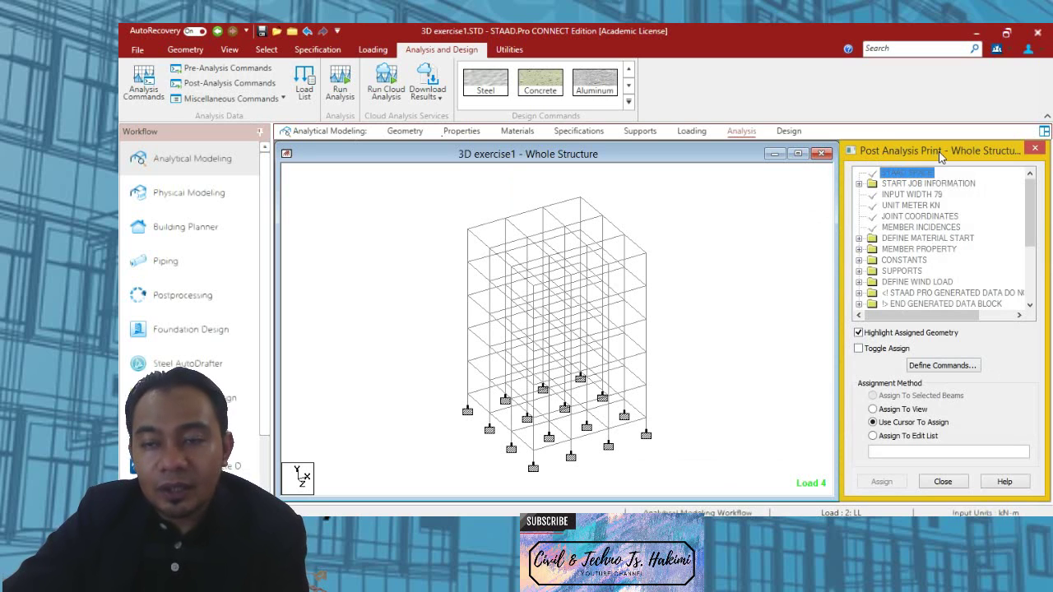
click(925, 368)
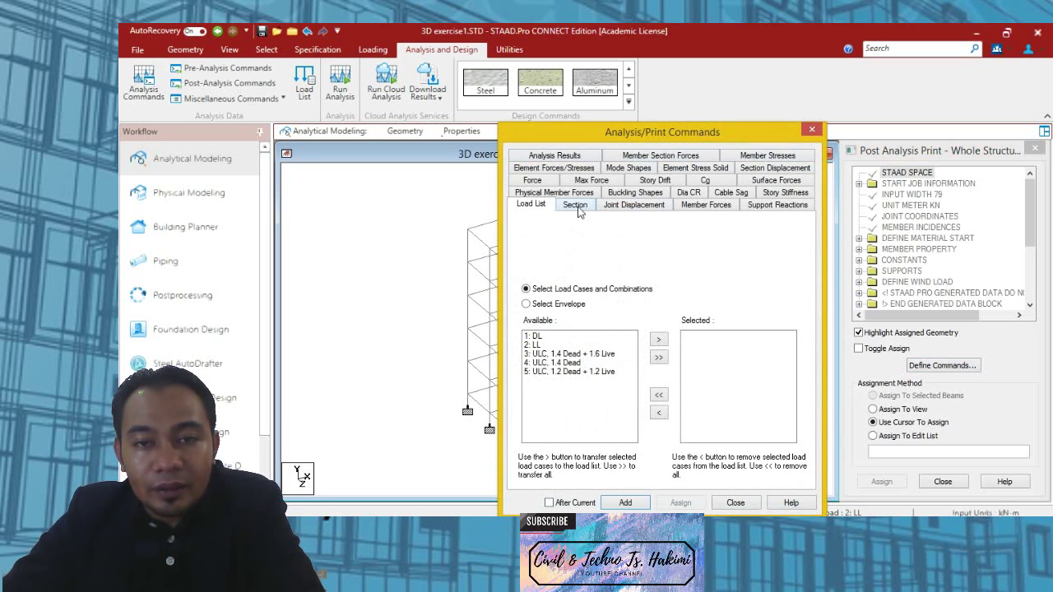
click(622, 207)
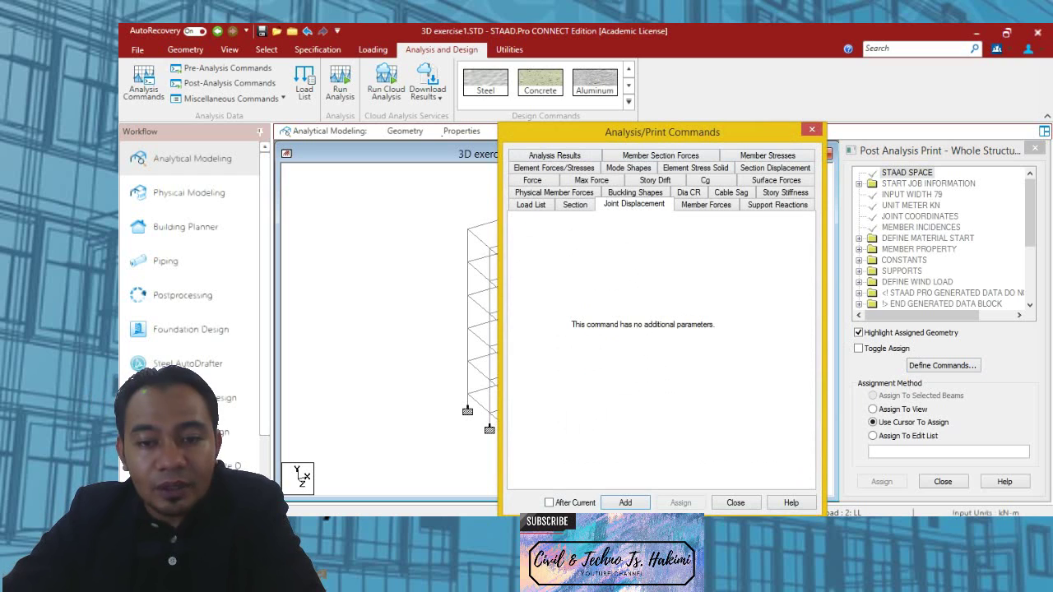
click(626, 503)
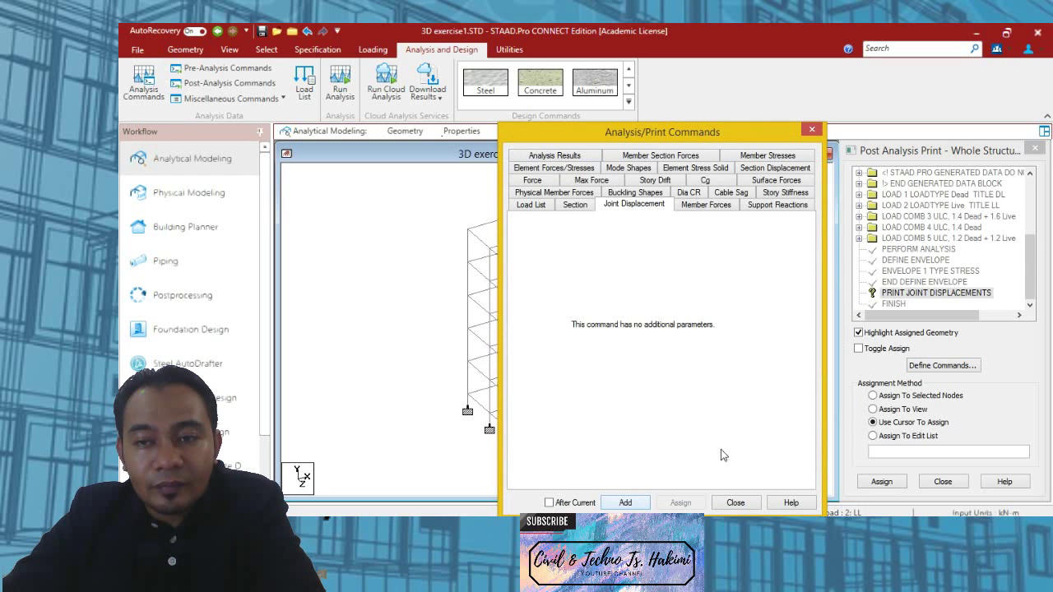
click(706, 205)
click(626, 503)
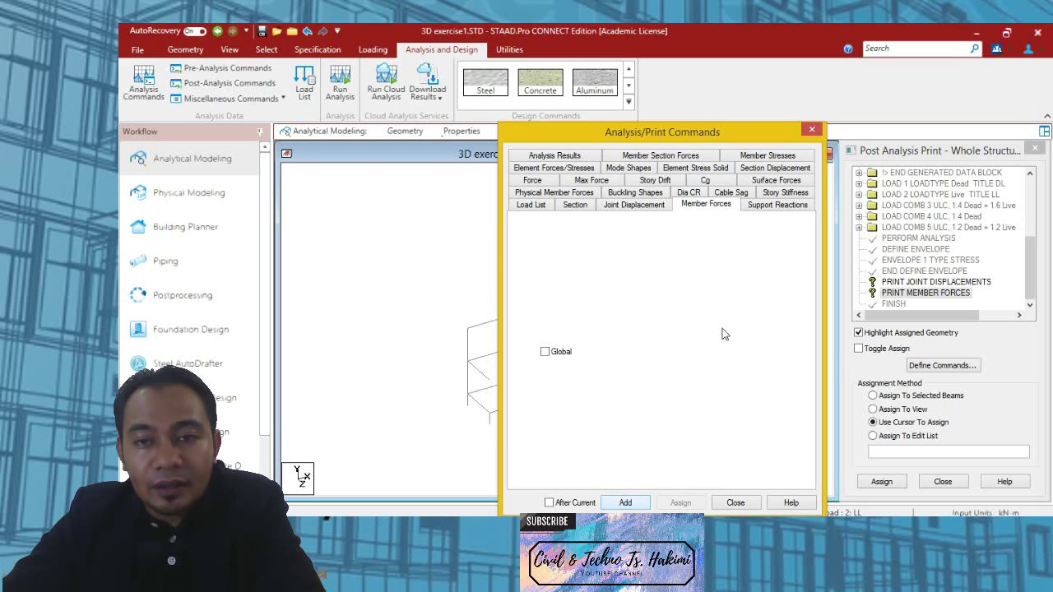
click(760, 207)
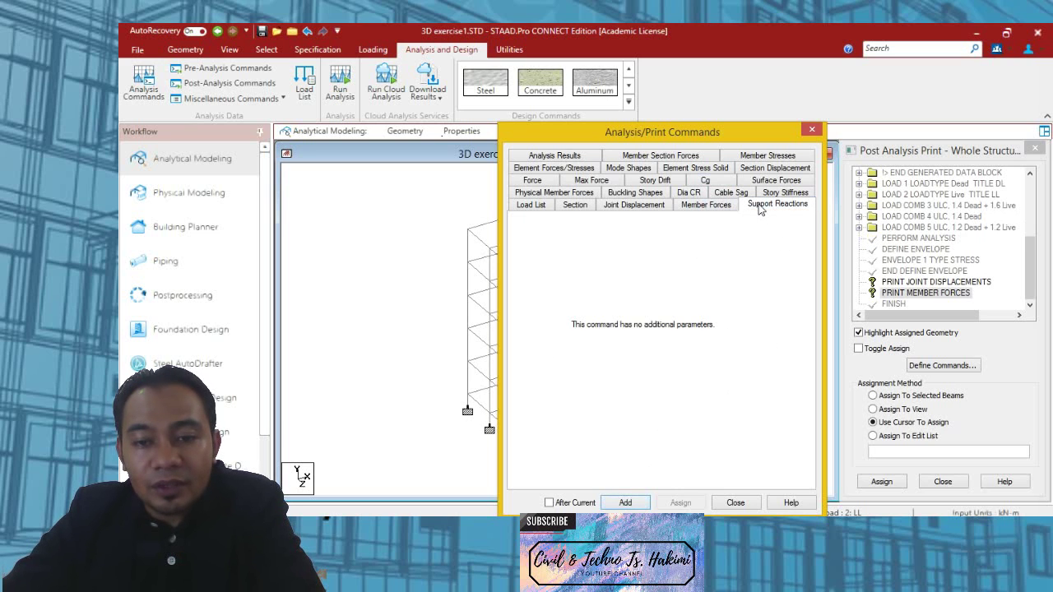
click(630, 502)
click(731, 502)
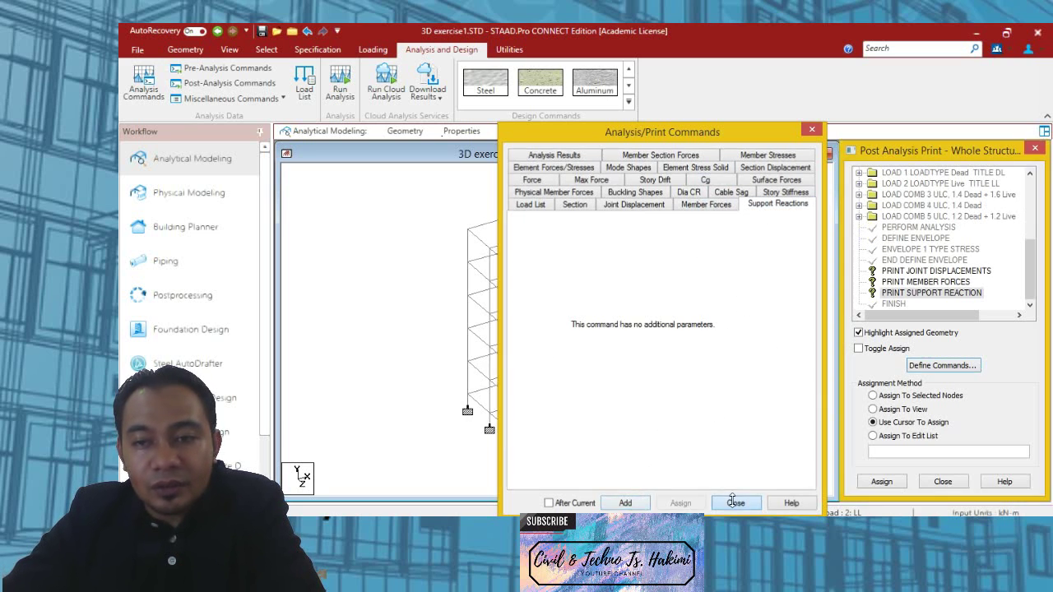
Step: Assign the joint displacements print command to the whole view
click(920, 273)
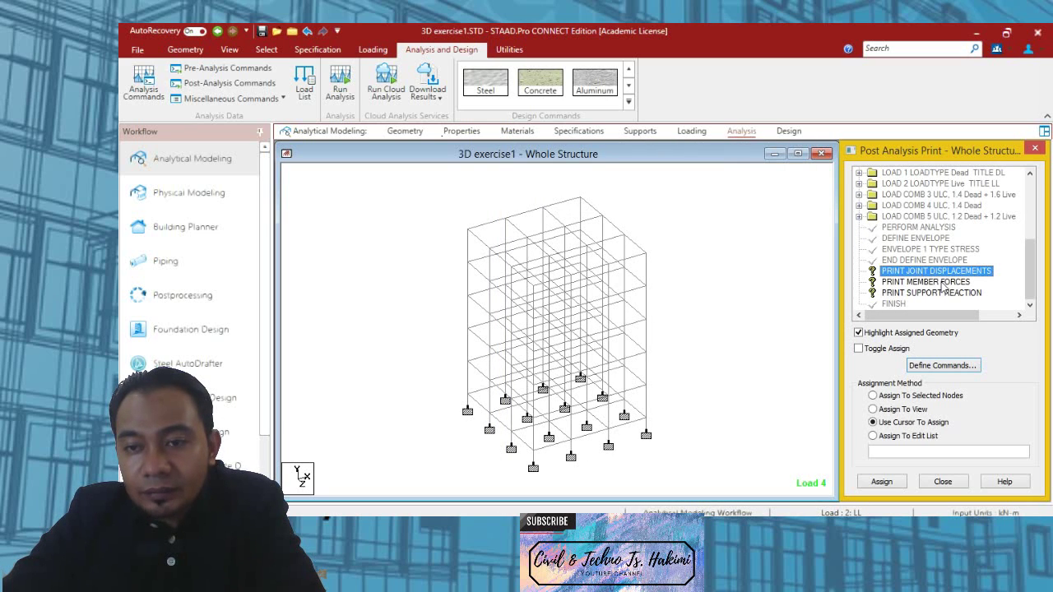
click(938, 283)
click(909, 294)
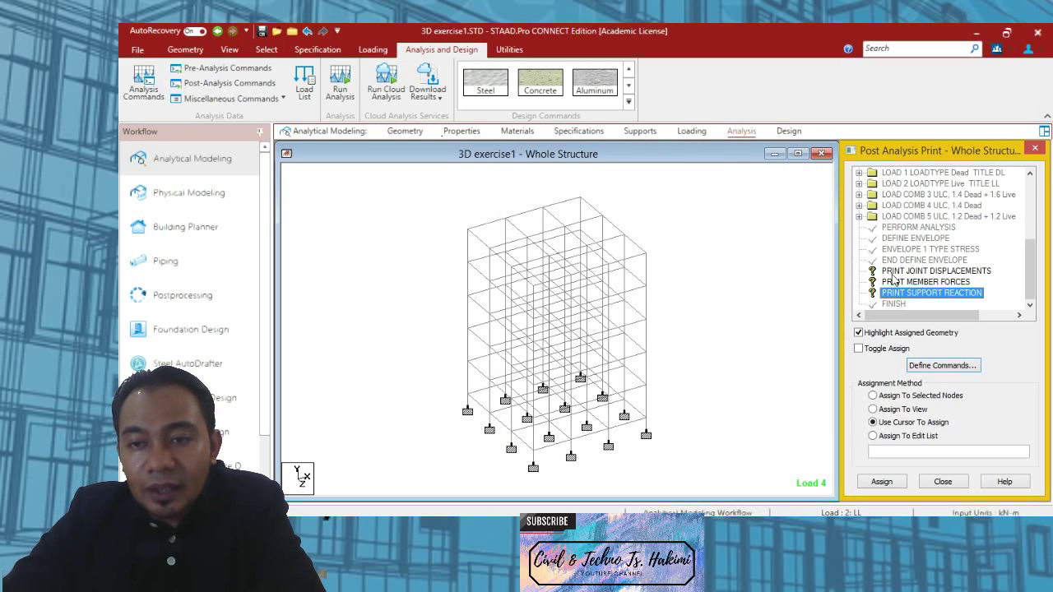
click(892, 272)
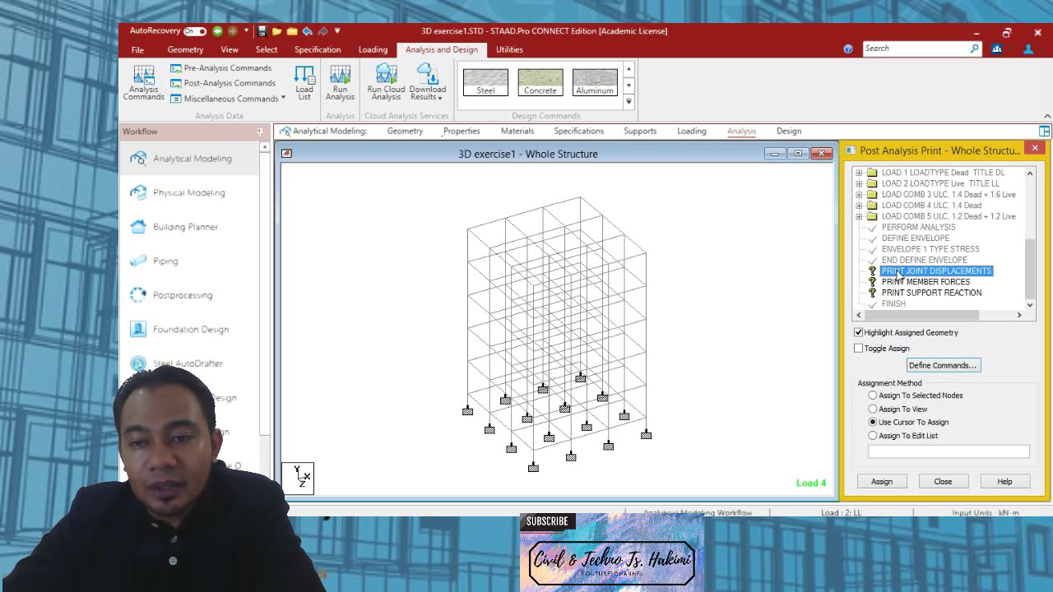
click(887, 410)
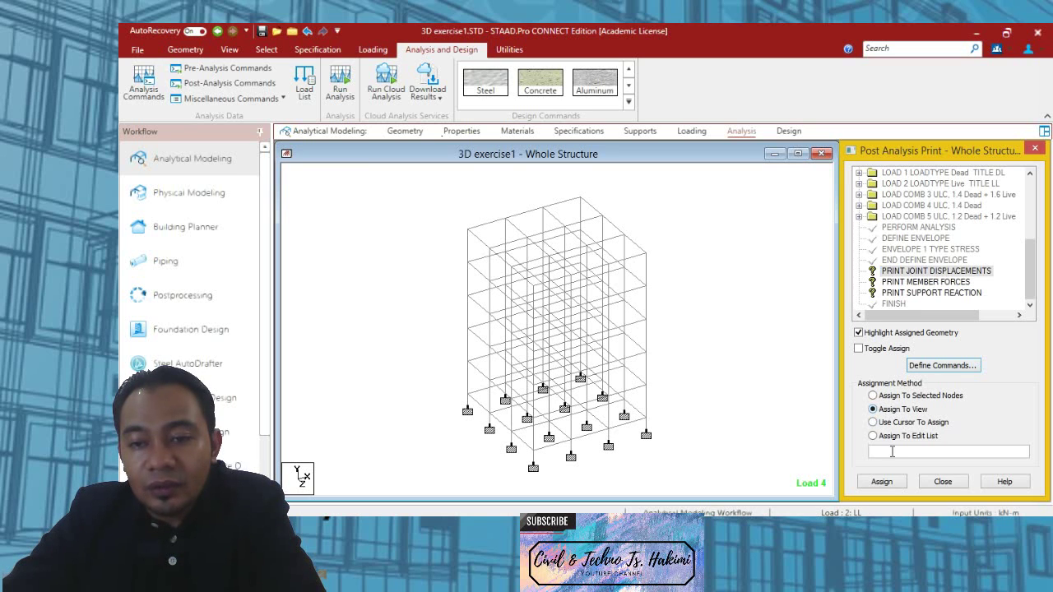
click(883, 483)
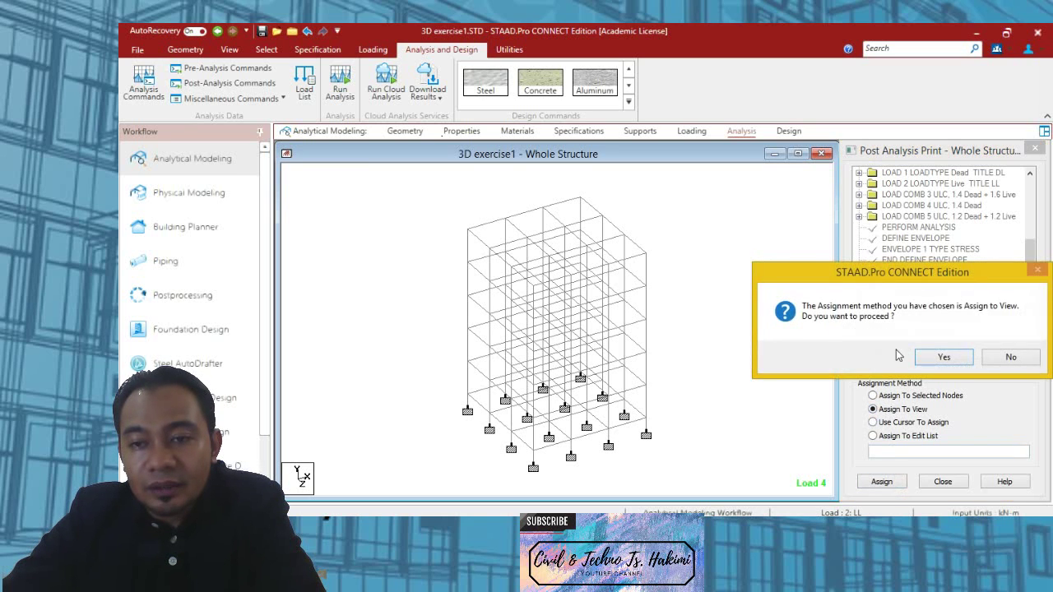
click(936, 359)
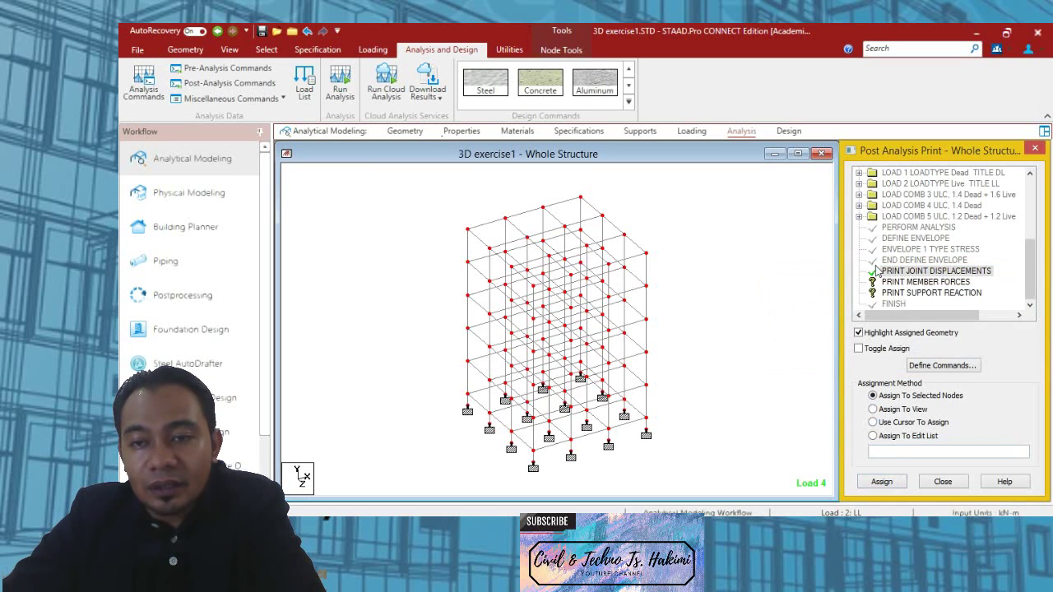